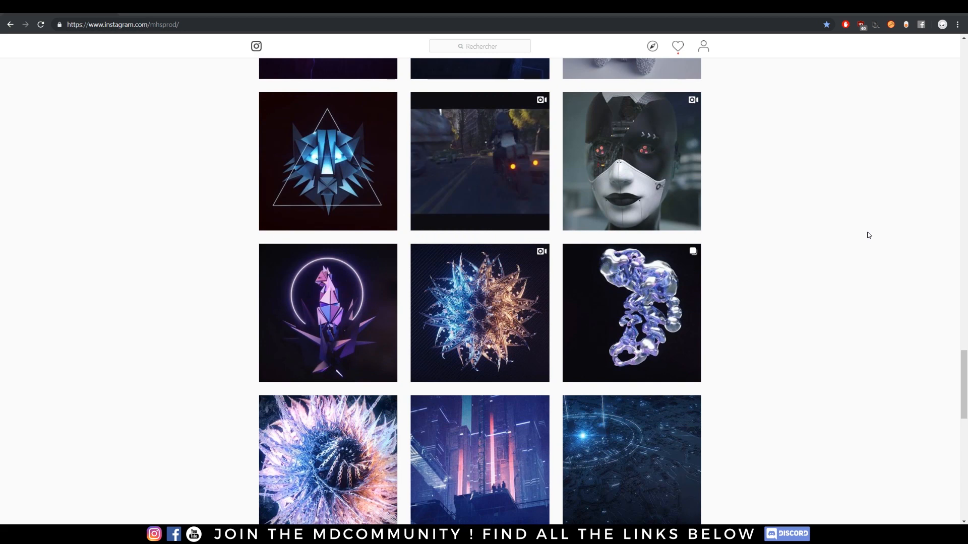
Look through the Instagram artwork gallery and the Houdini Artists Facebook group post about foreach loops, including its comments
scroll(204, 171, "down", 3)
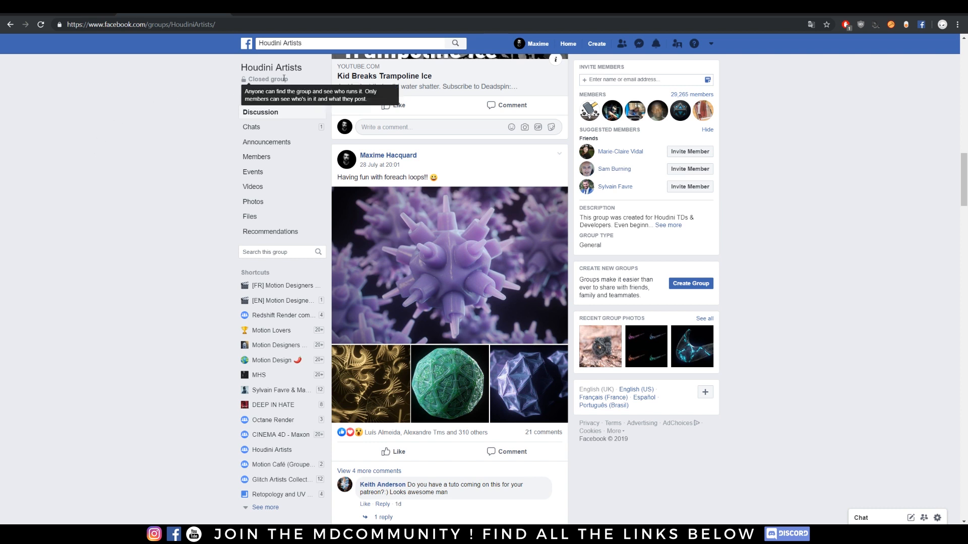
scroll(524, 194, "down", 1)
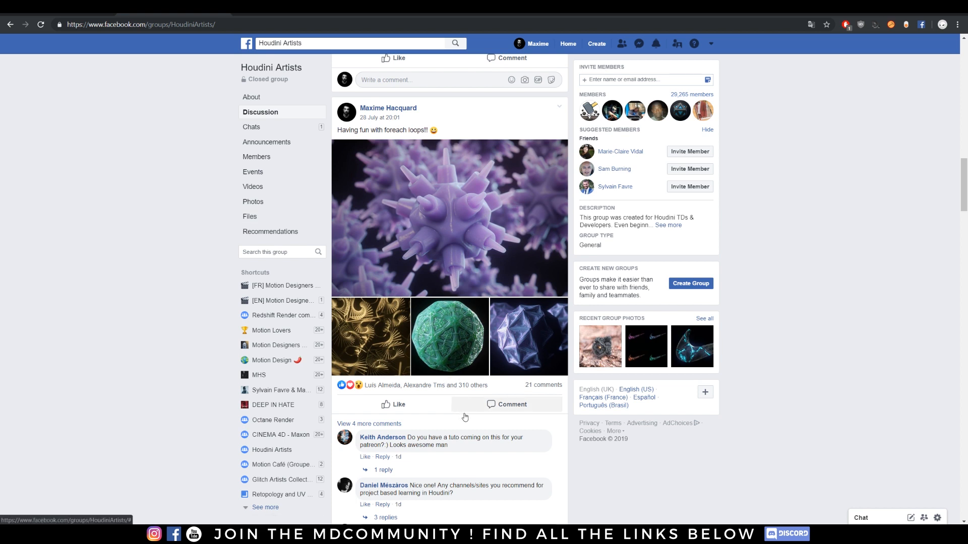
scroll(464, 409, "down", 1)
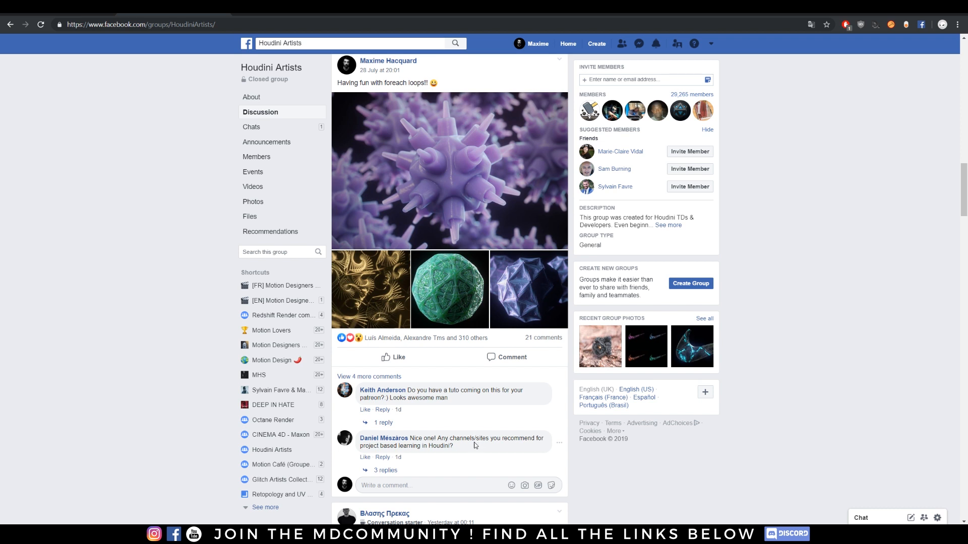
scroll(476, 446, "up", 1)
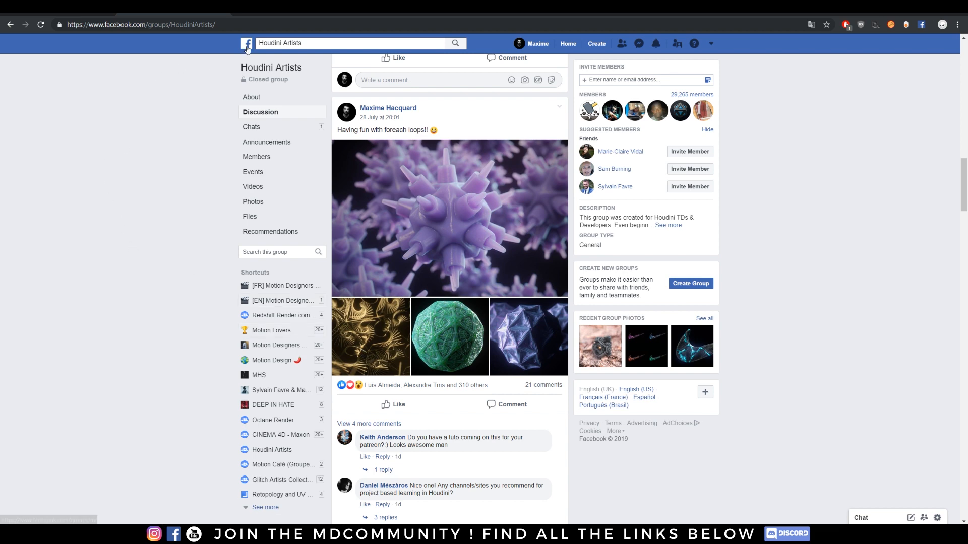
Switch to the Motion Designers Community Patreon page and look through its Houdini tutorial posts
left_click(274, 14)
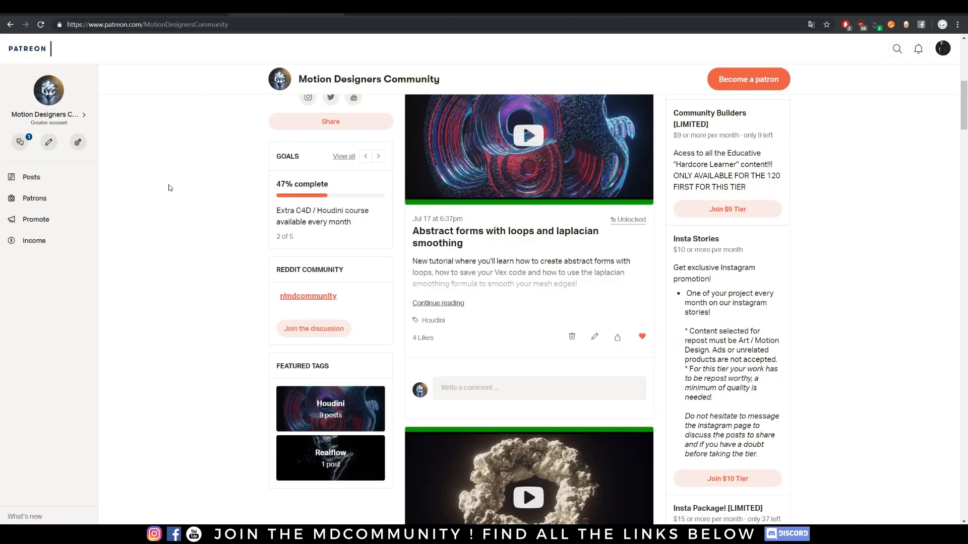
scroll(559, 281, "down", 5)
scroll(559, 281, "down", 20)
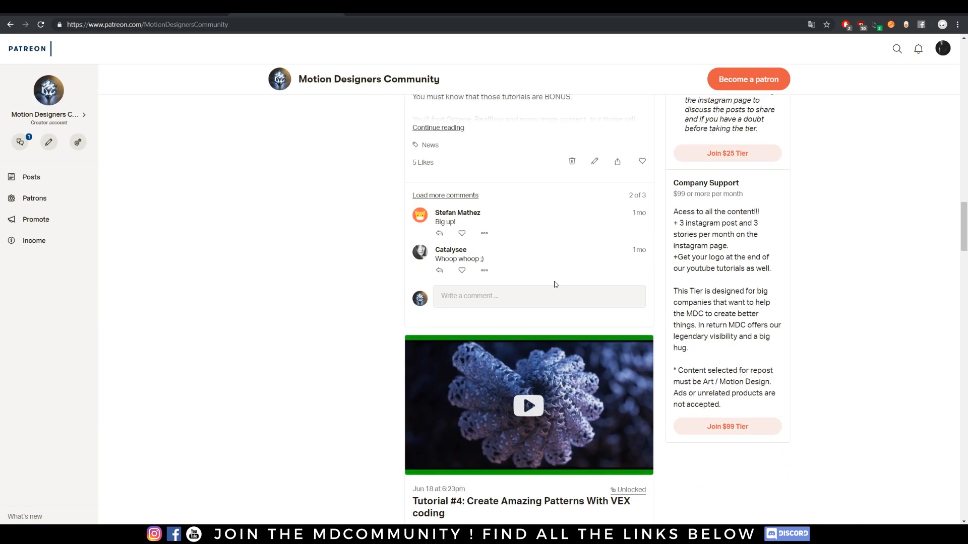
scroll(563, 292, "down", 20)
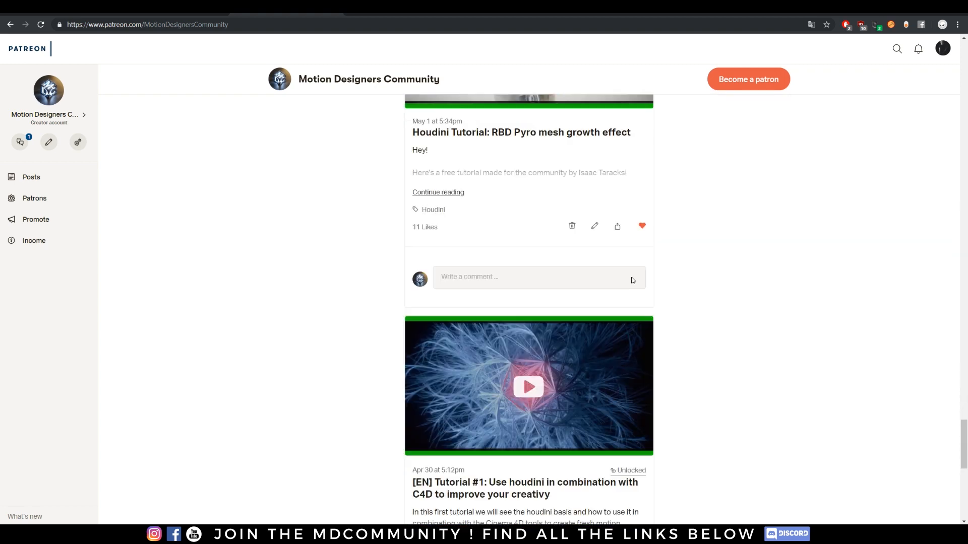
scroll(803, 334, "up", 1)
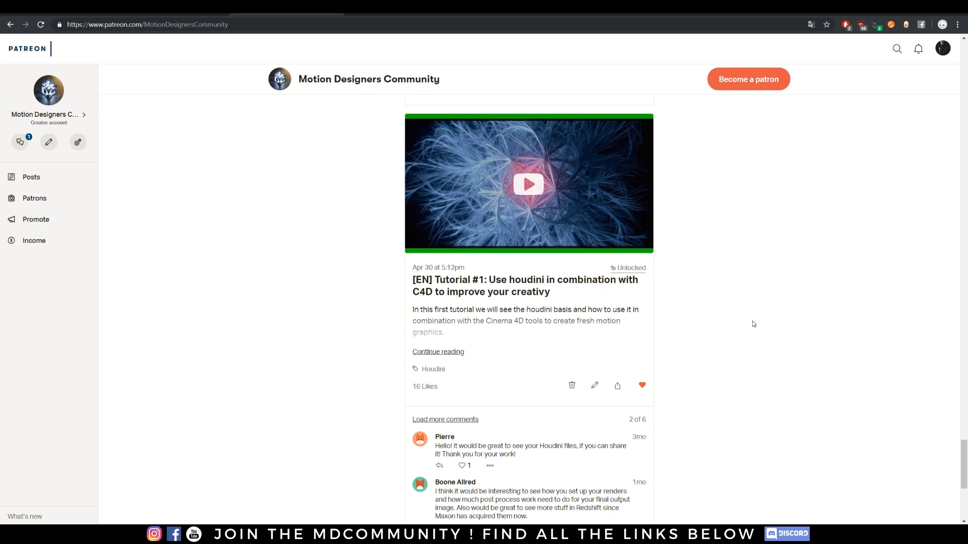
scroll(741, 363, "up", 20)
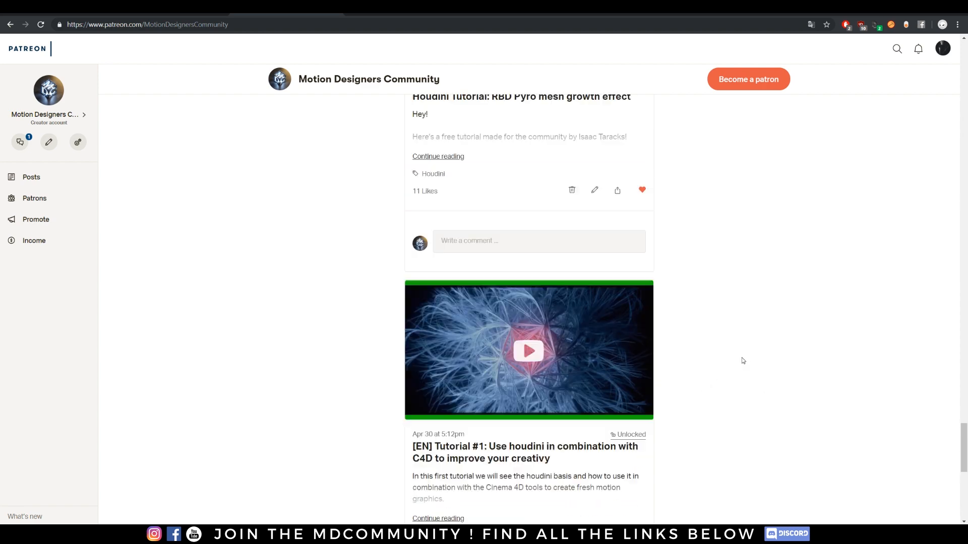
scroll(625, 357, "up", 17)
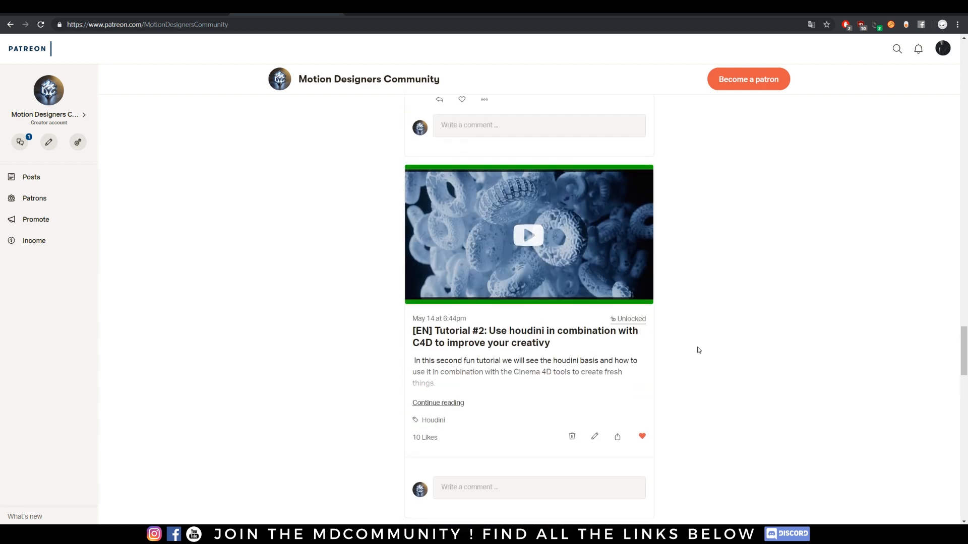
scroll(720, 365, "up", 14)
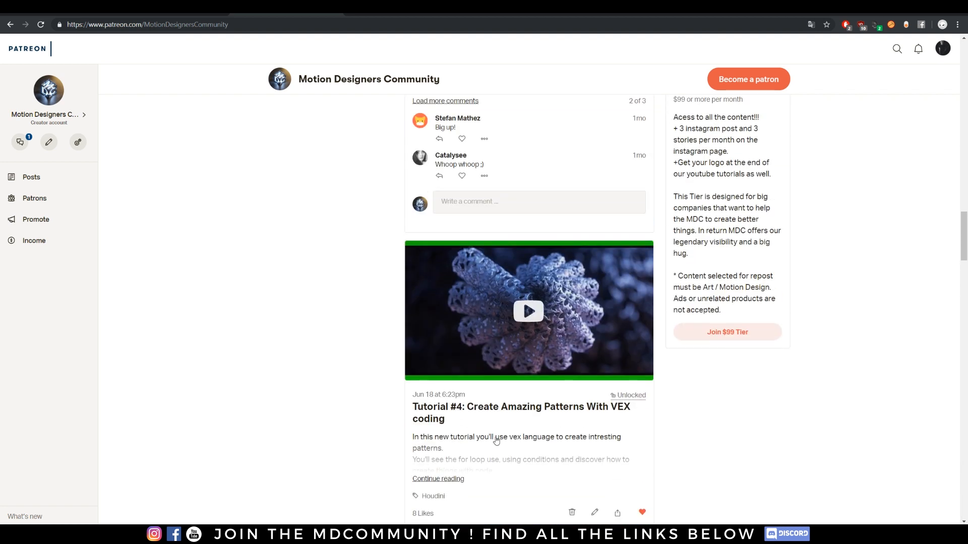
scroll(549, 411, "up", 4)
scroll(551, 410, "down", 3)
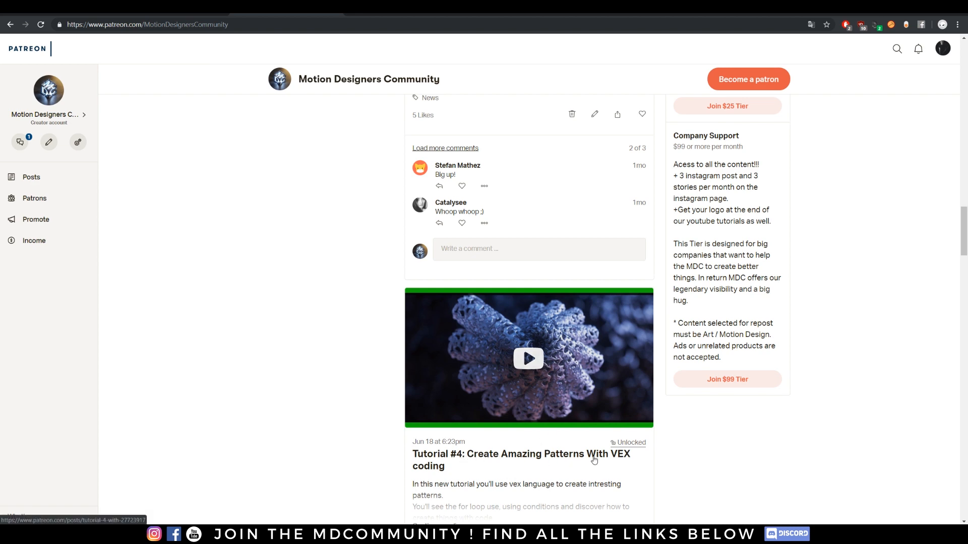
scroll(553, 456, "up", 8)
scroll(553, 455, "up", 12)
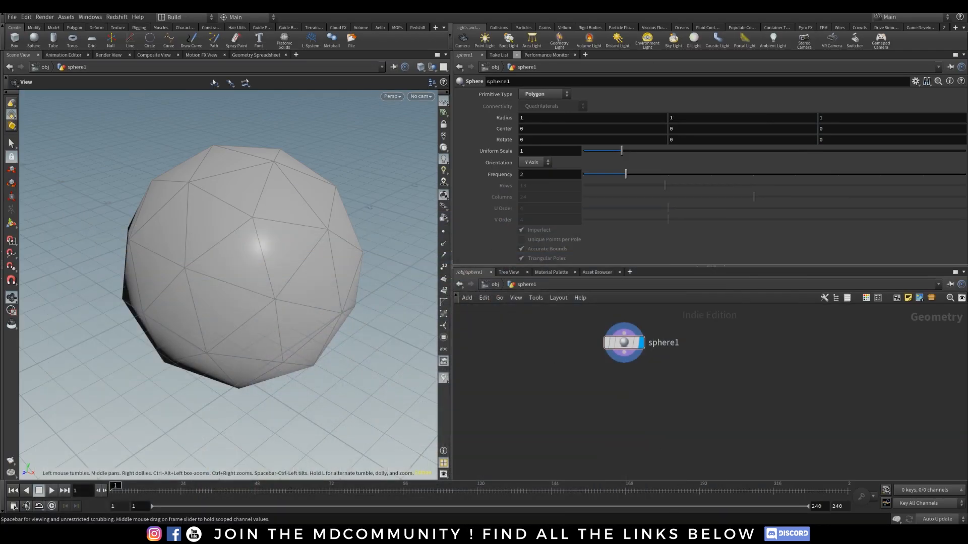
Switch to the Photos viewer and browse the numbered reference renders, including 1.png, 3.png, 6.png and 8.png
left_click(625, 535)
key("Right")
key("Right")
key("Left")
key("Left")
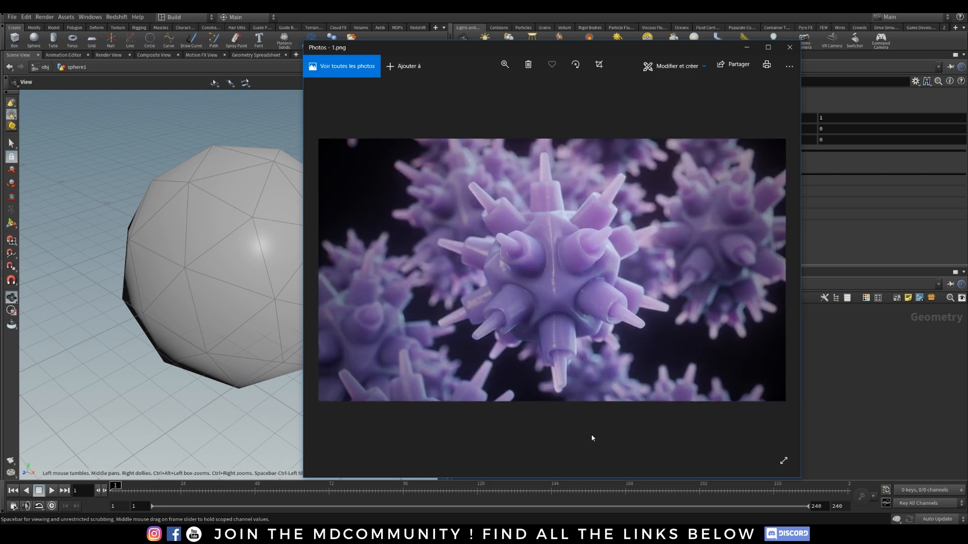
key("Right")
key("Right")
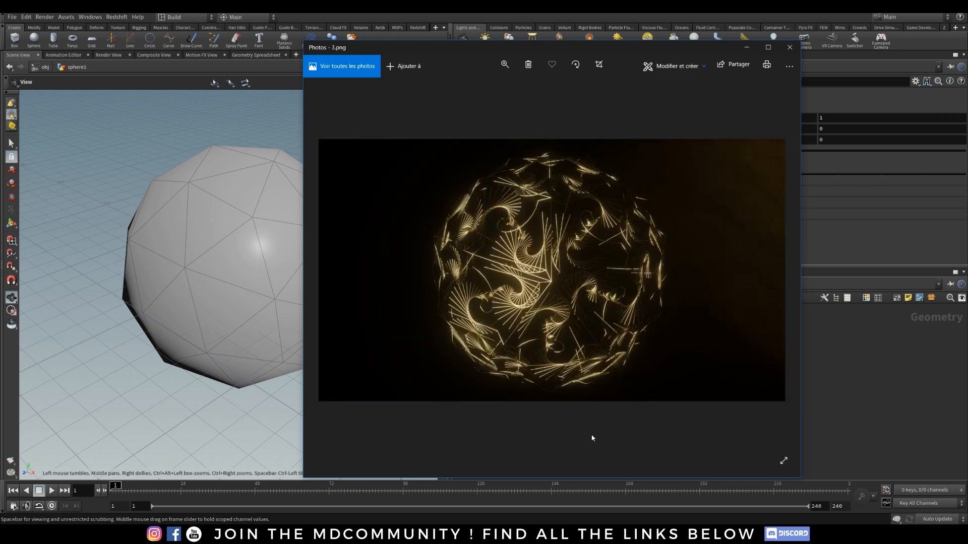
key("Right")
key("Right")
key("Right")
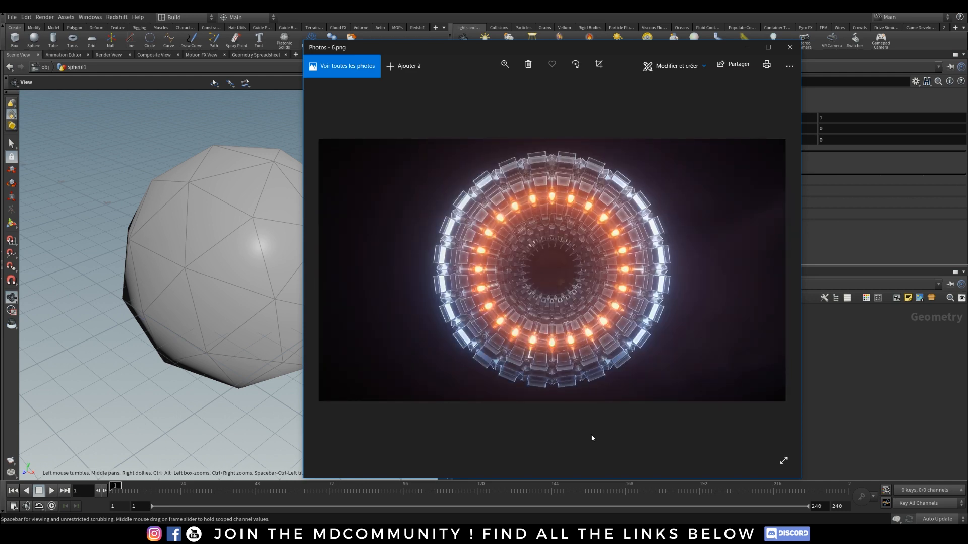
key("Right")
key("Right")
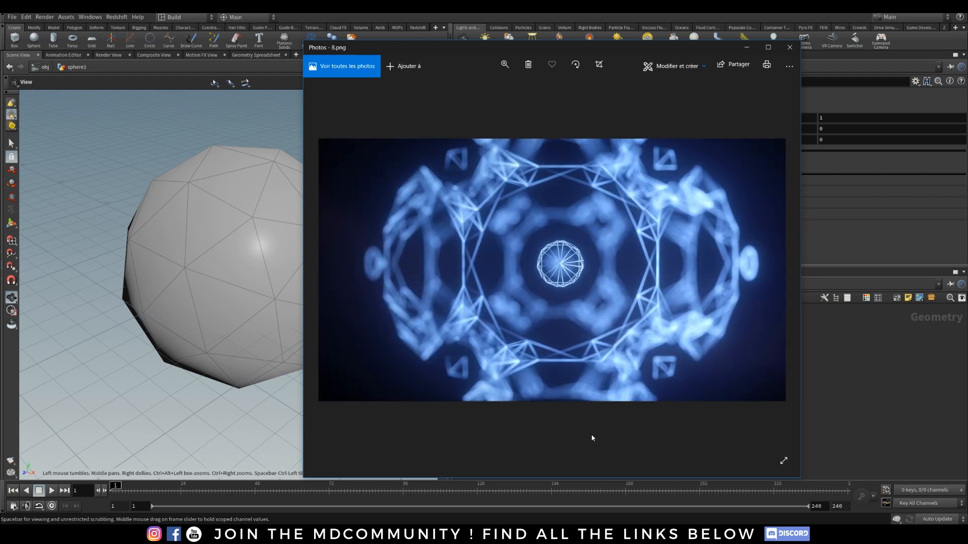
key("Right")
key("Right")
key("Right")
key("Right")
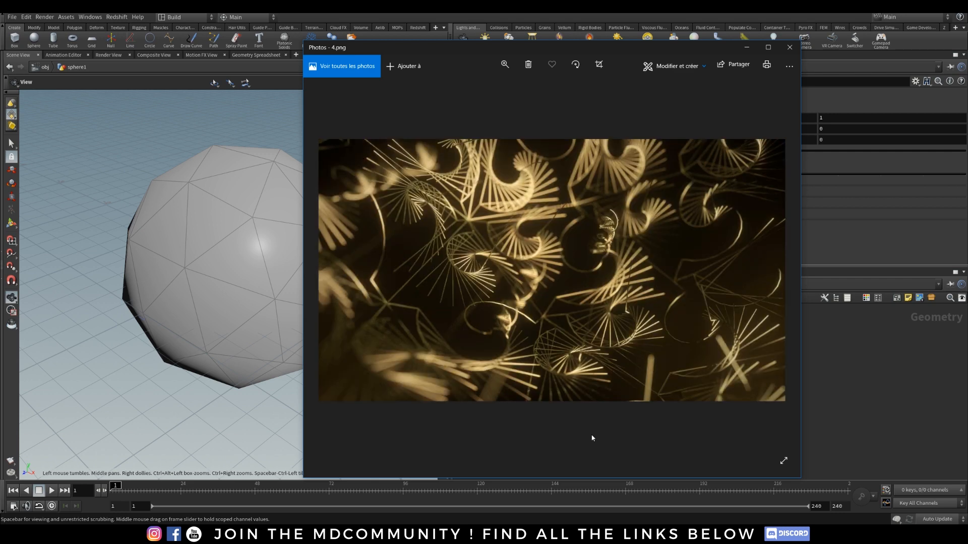
Examine the shapes in the reference renders once more from 1.png through 8.png, and close the image viewer
key("Left")
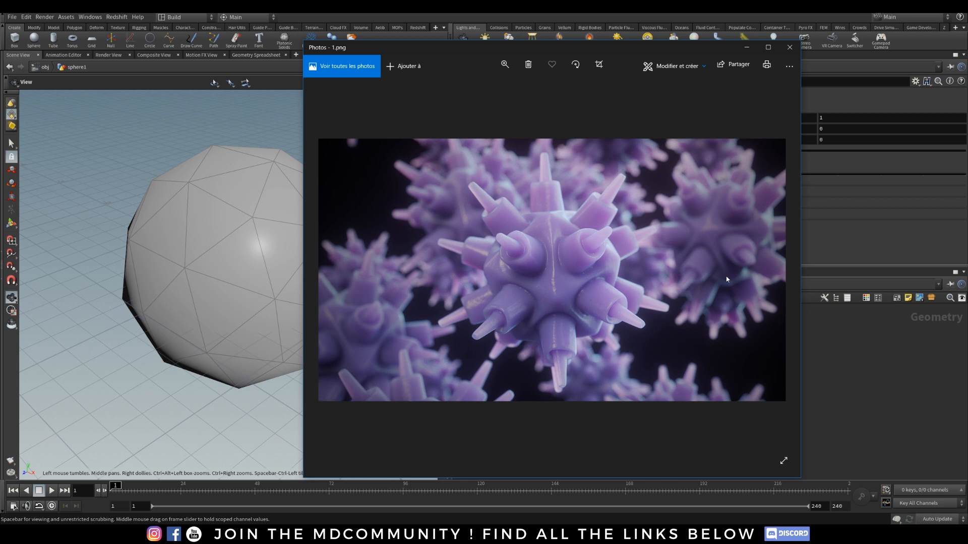
key("Right")
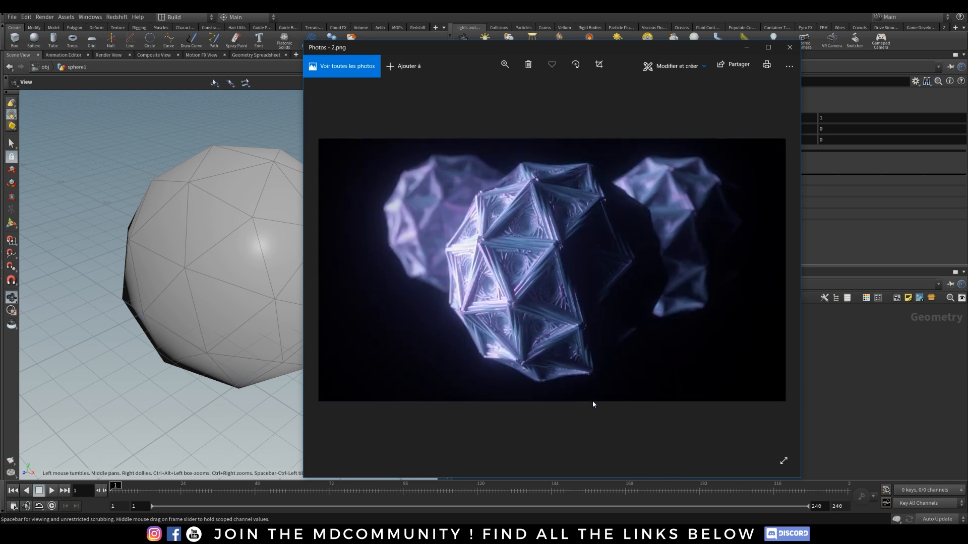
key("Left")
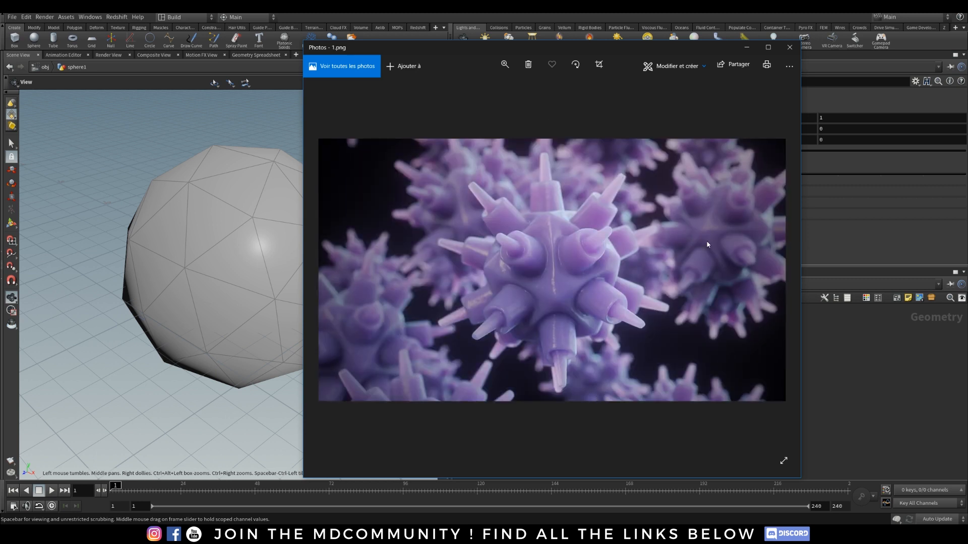
key("Right")
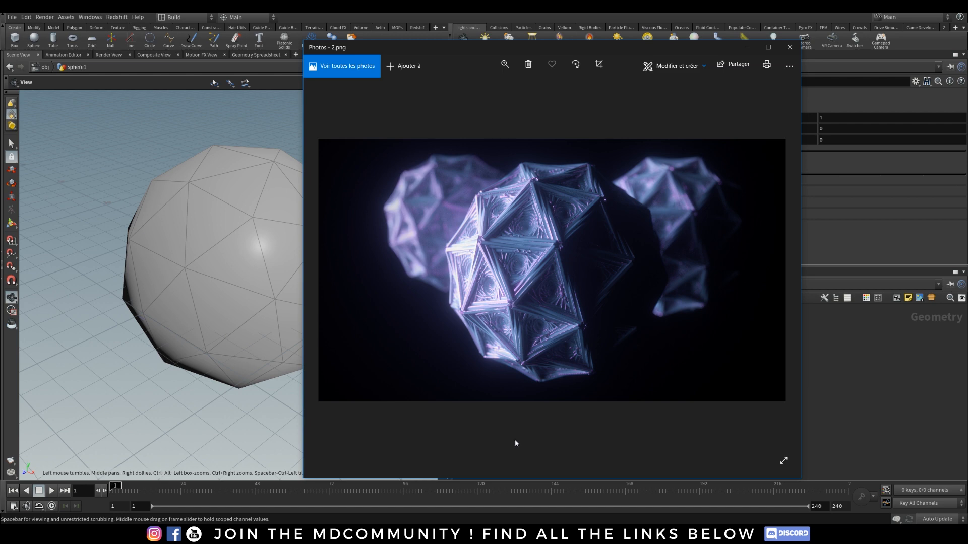
key("Right")
key("Right")
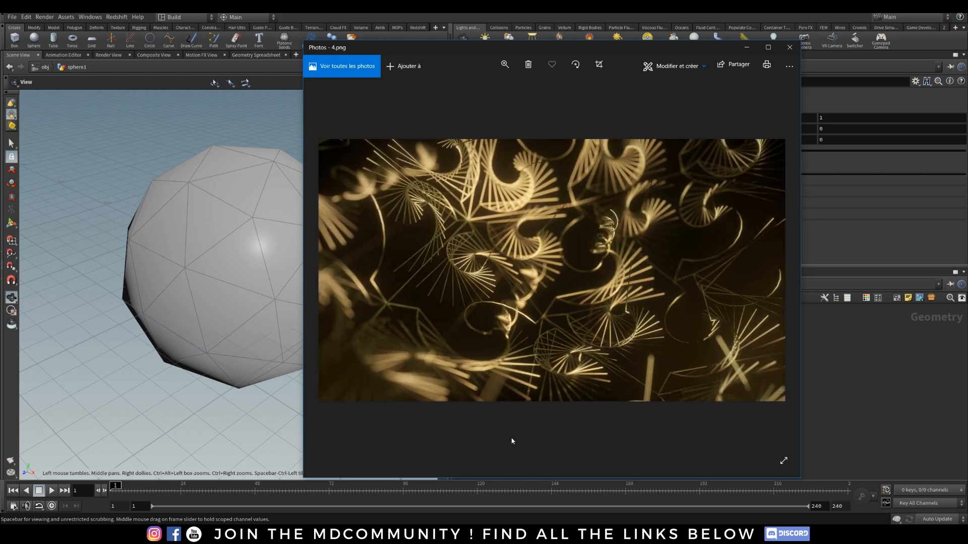
key("Right")
key("Right")
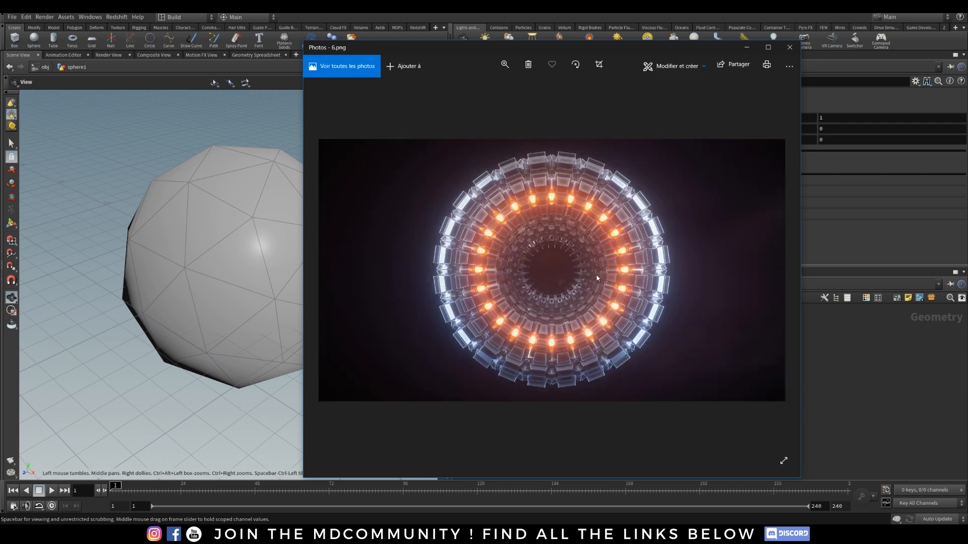
key("Right")
key("Right")
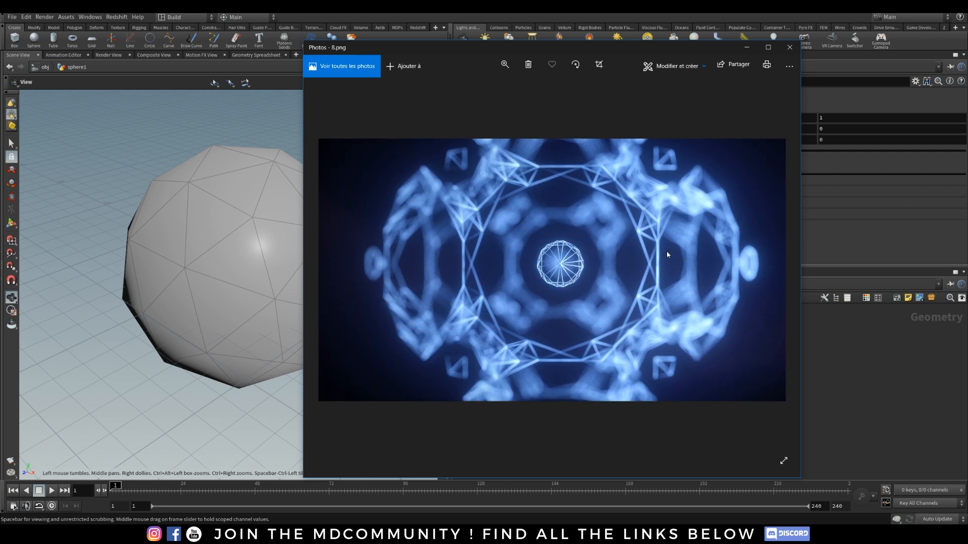
left_click(789, 47)
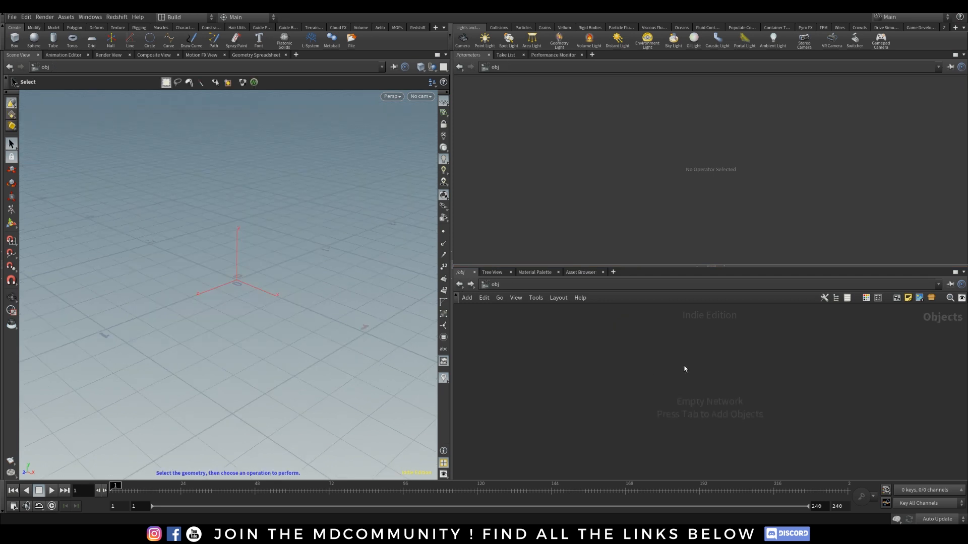
Add a Sphere object to the empty object network
key("Tab")
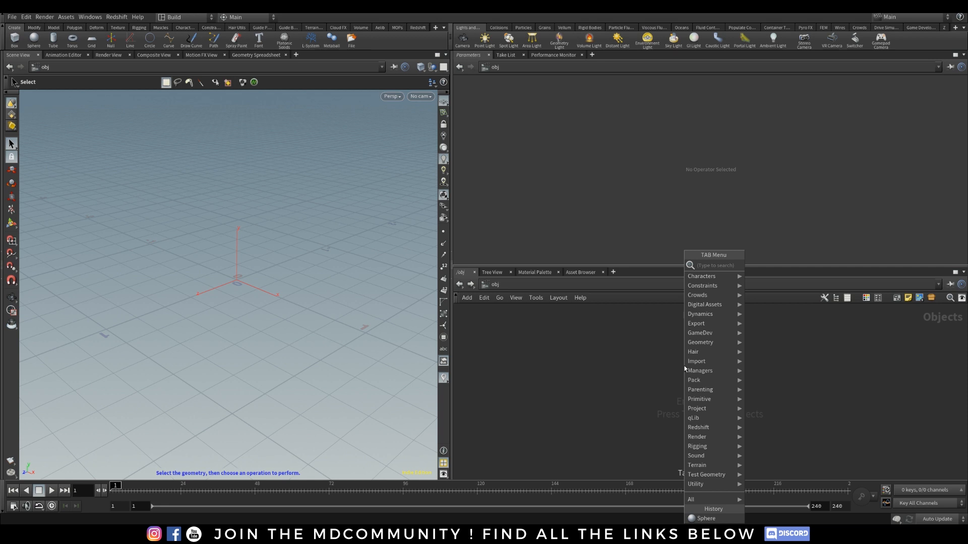
type("sphere")
left_click(771, 266)
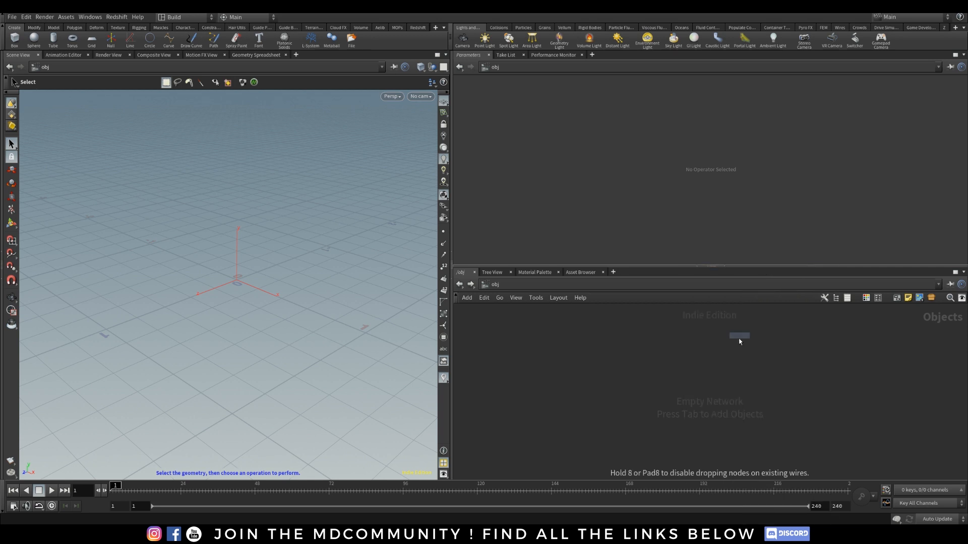
left_click(718, 349)
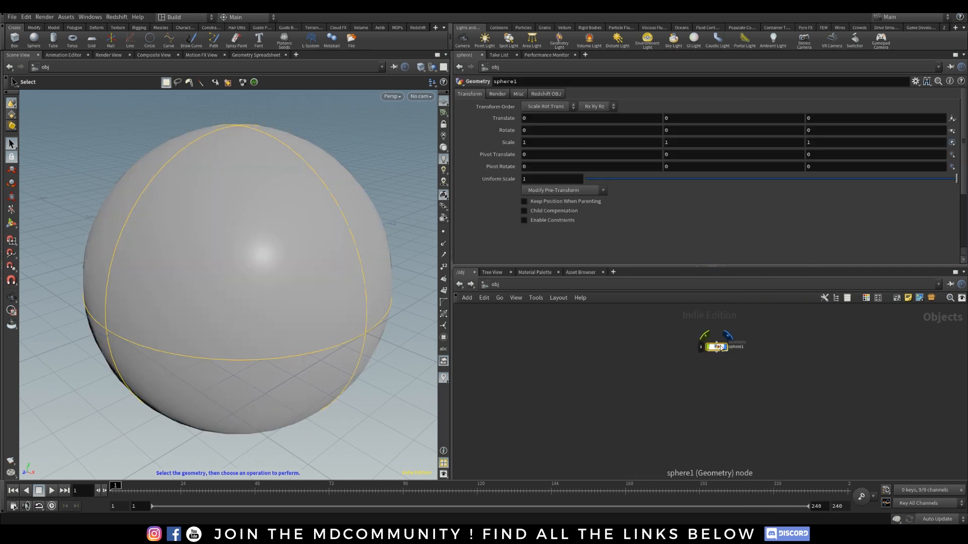
Go inside the sphere object and set the sphere's primitive type to Polygon
double_click(718, 347)
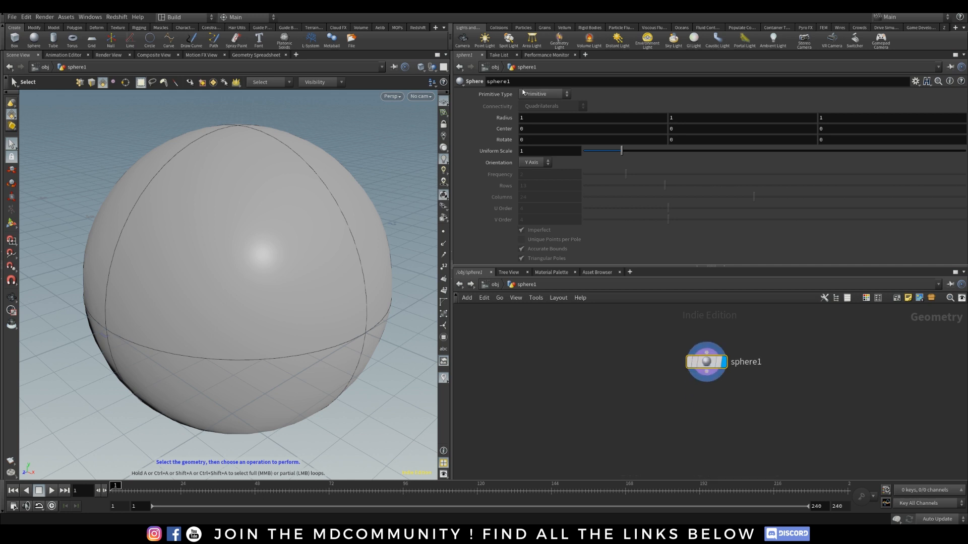
left_click(558, 94)
left_click(532, 113)
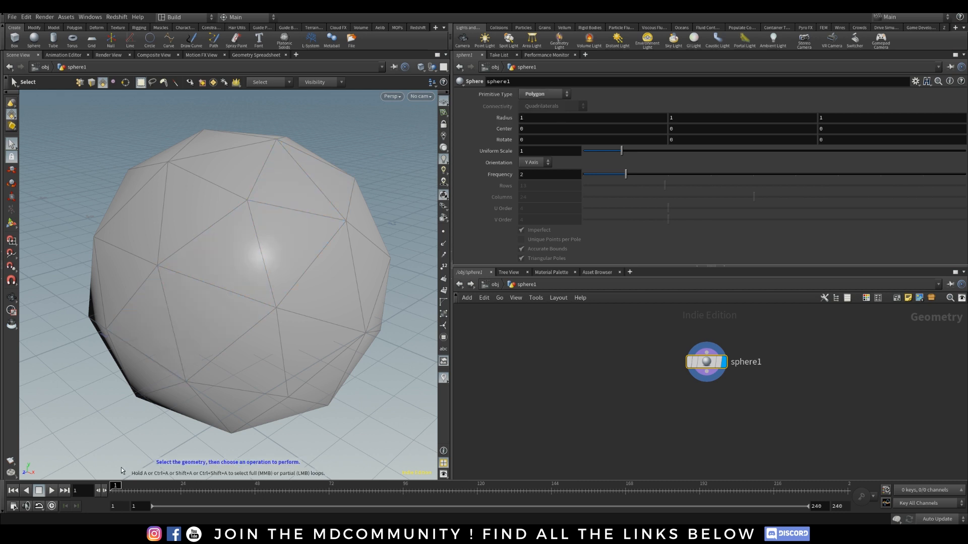
Switch to the browser's Houdini Primitives documentation page and read its Overview and the Polygons and meshes section
mouse_move(106, 535)
left_click(139, 495)
scroll(501, 313, "up", 1)
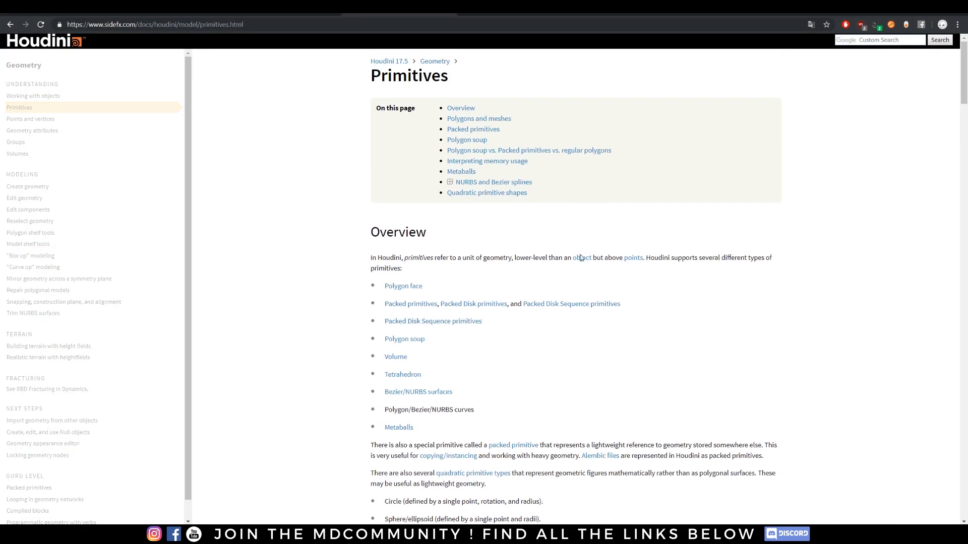
scroll(553, 262, "down", 1)
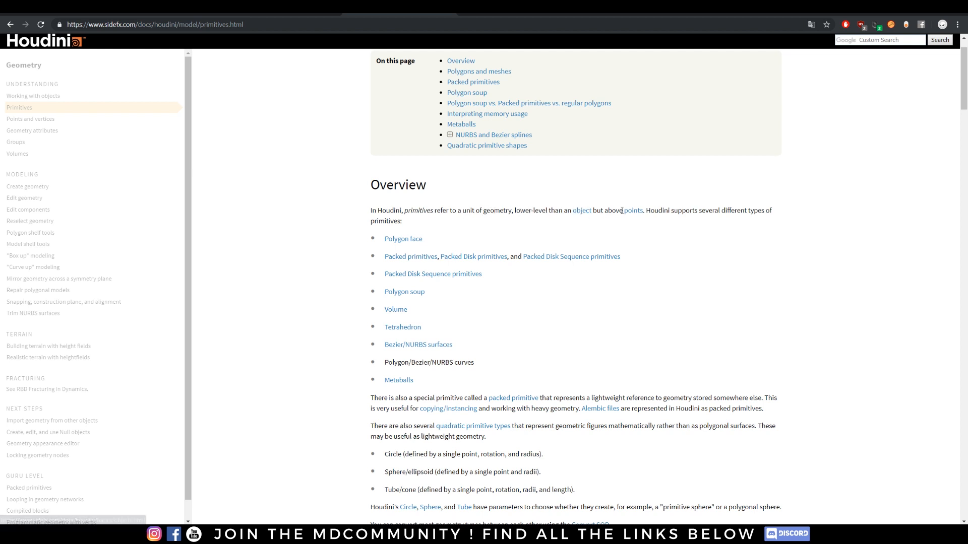
scroll(401, 191, "down", 1)
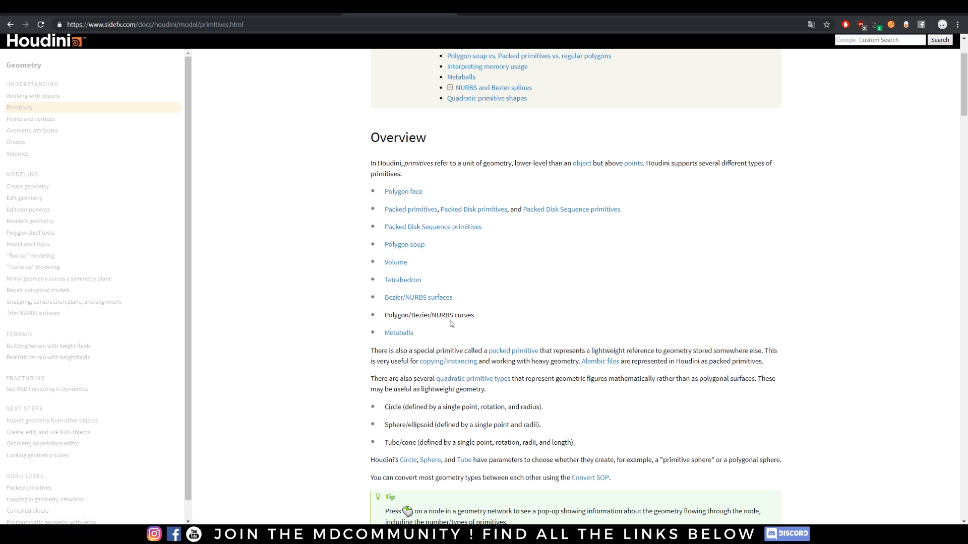
scroll(750, 313, "down", 2)
scroll(750, 313, "down", 7)
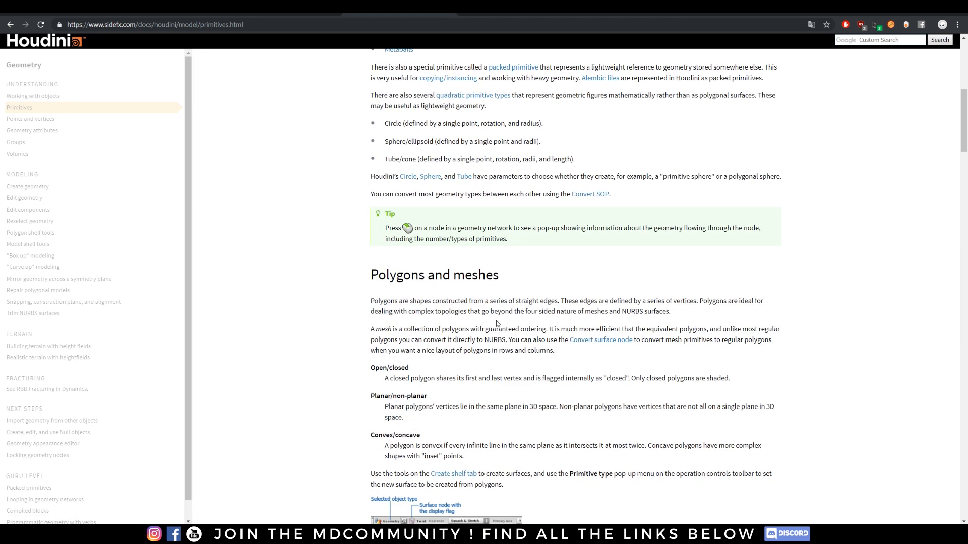
Return to the start of the Primitives documentation page, and switch back to Houdini's sphere network
scroll(546, 366, "up", 9)
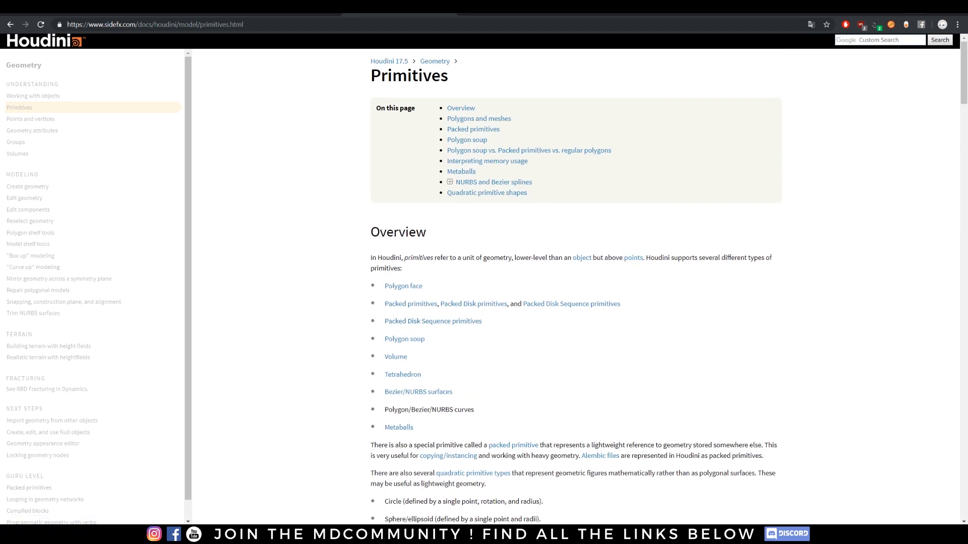
left_click(915, 6)
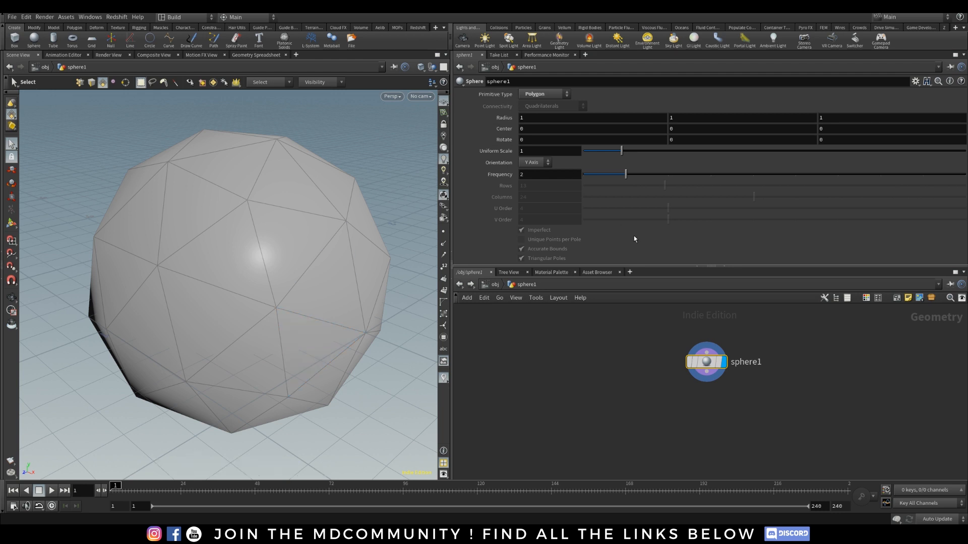
middle_click_drag(788, 383, 721, 364)
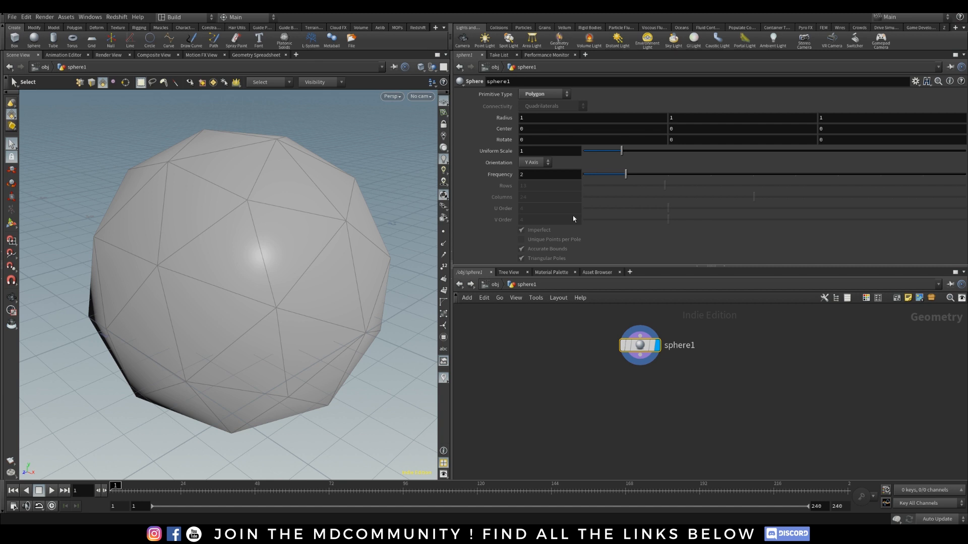
Search the available nodes for "for", review the For-Each loop variants, and dismiss the list without adding one
left_click(685, 415)
key("Tab")
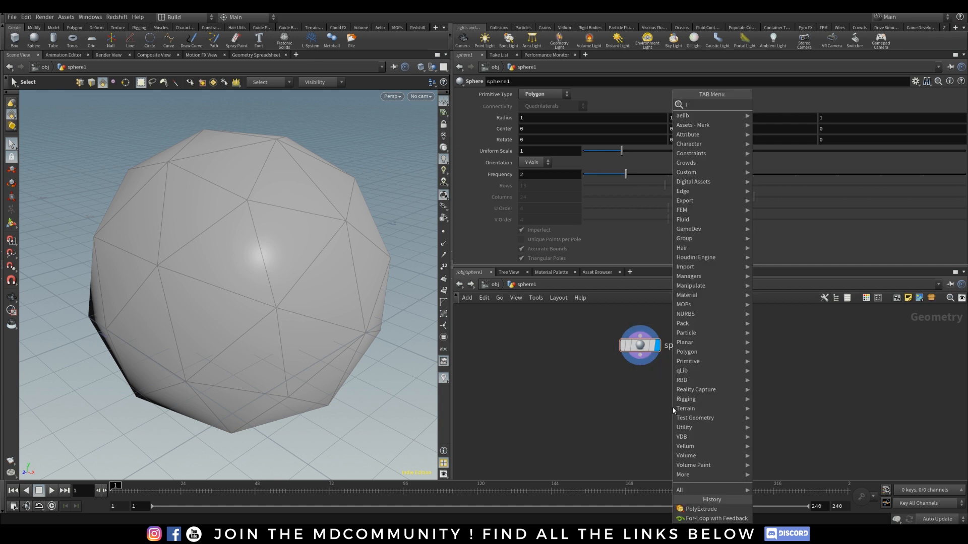
type("for")
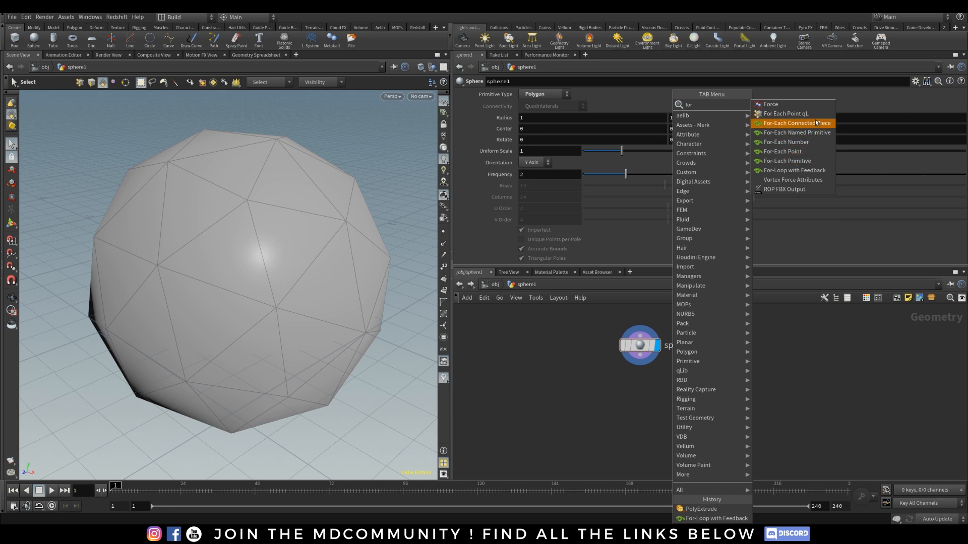
left_click(795, 385)
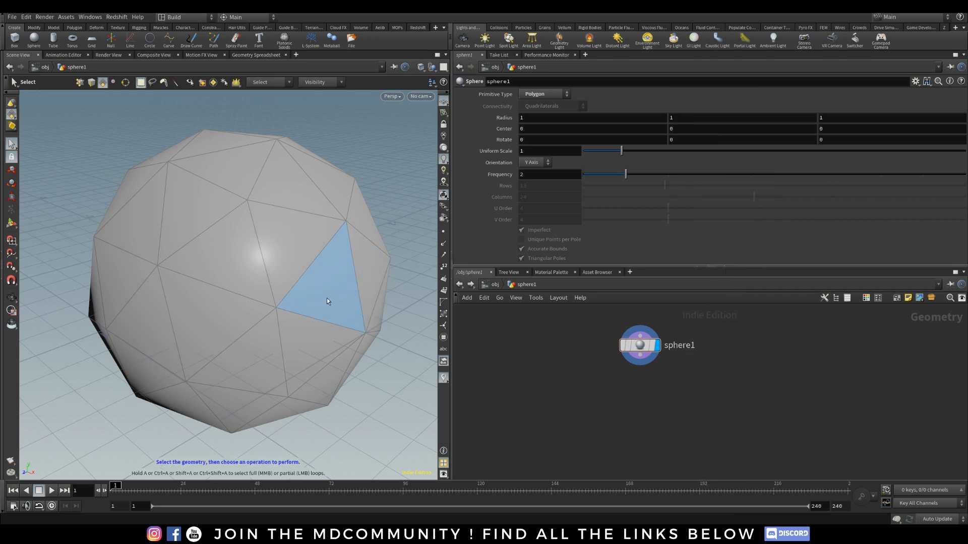
Select several triangular faces of the sphere one after another to show what individual primitives are
left_click(208, 204)
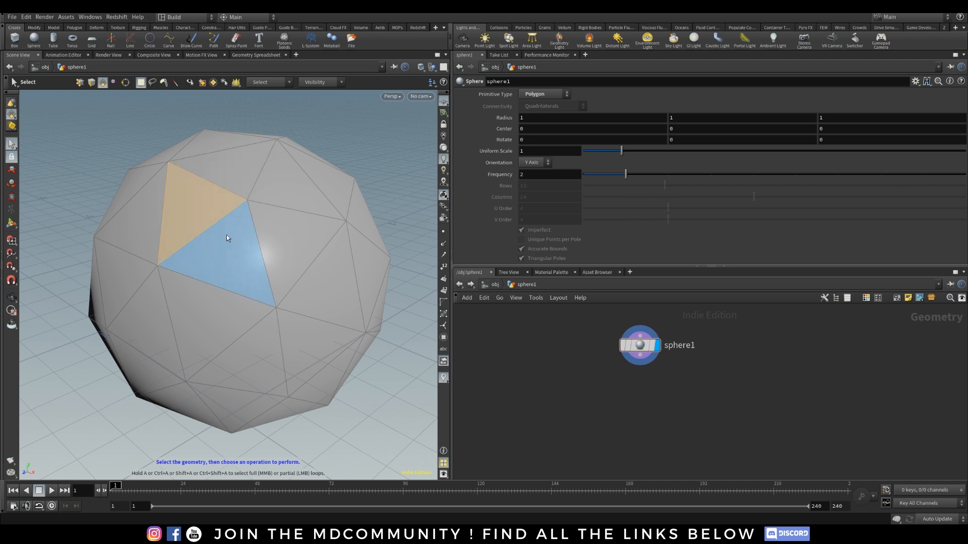
left_click(227, 237)
left_click(282, 243)
left_click(234, 300)
left_click(158, 328)
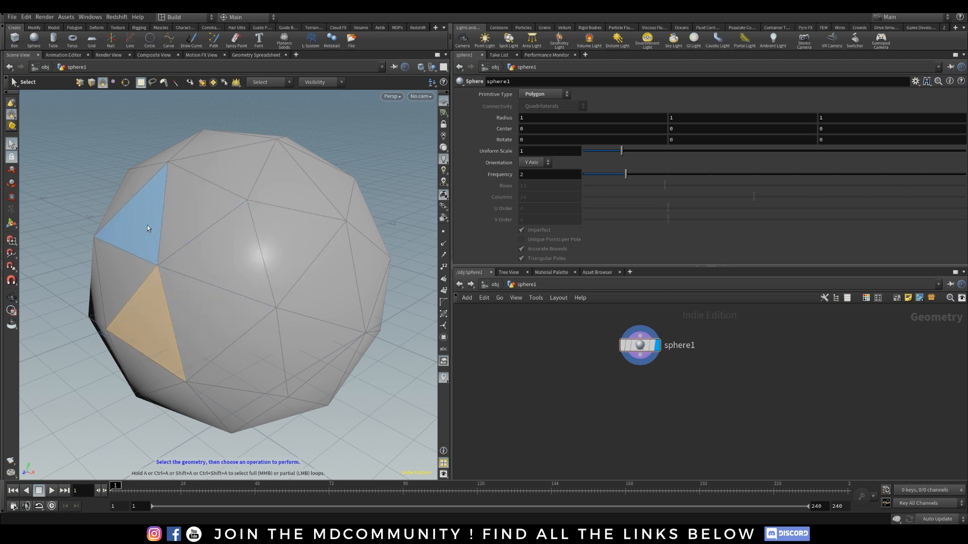
Add a For-Loop with Feedback block beside the sphere node
key("Tab")
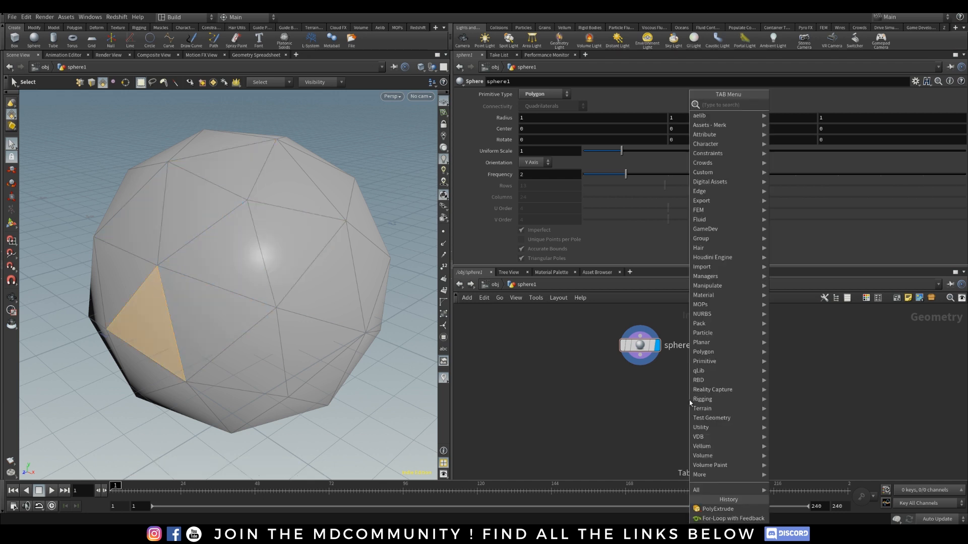
type("for")
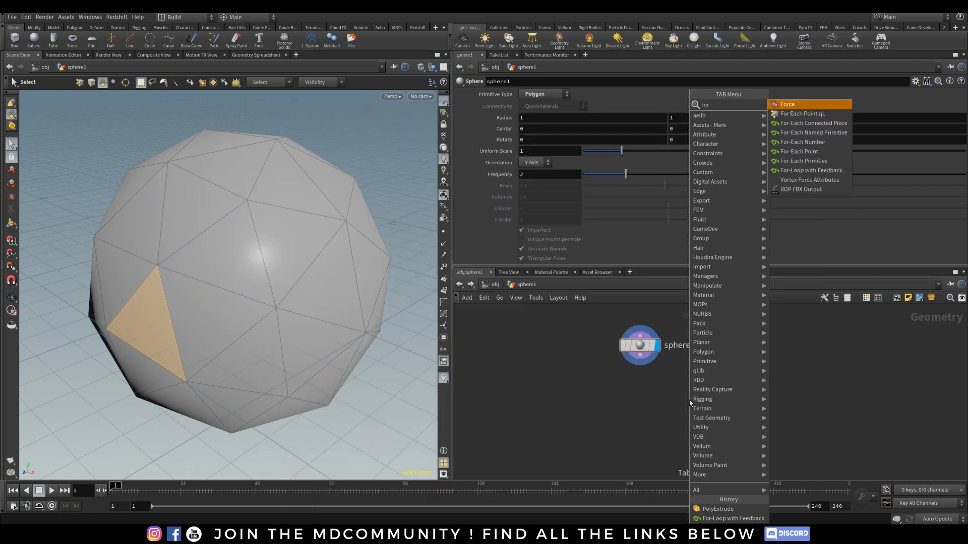
left_click(804, 172)
left_click(762, 349)
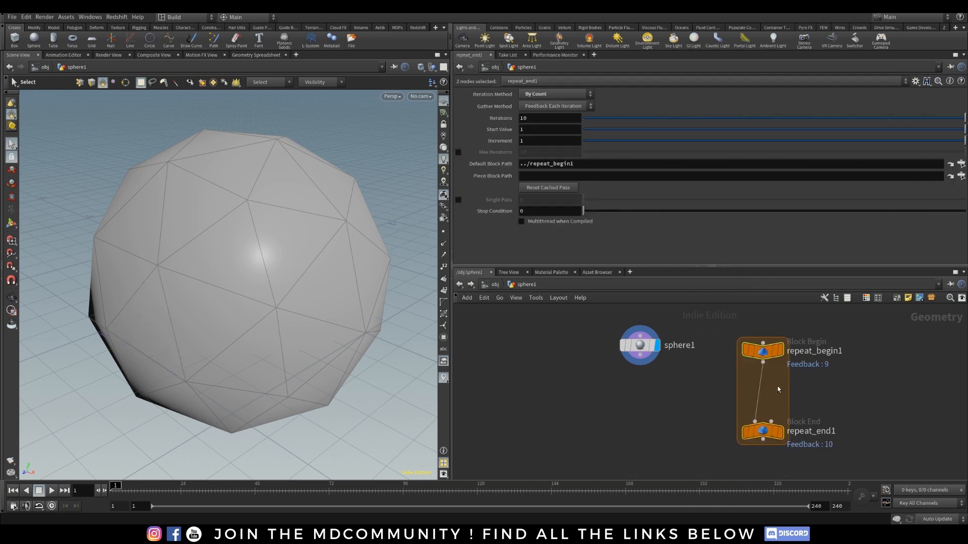
Insert a PolyExtrude node between the begin and end nodes of the feedback loop
left_click(653, 403)
key("Tab")
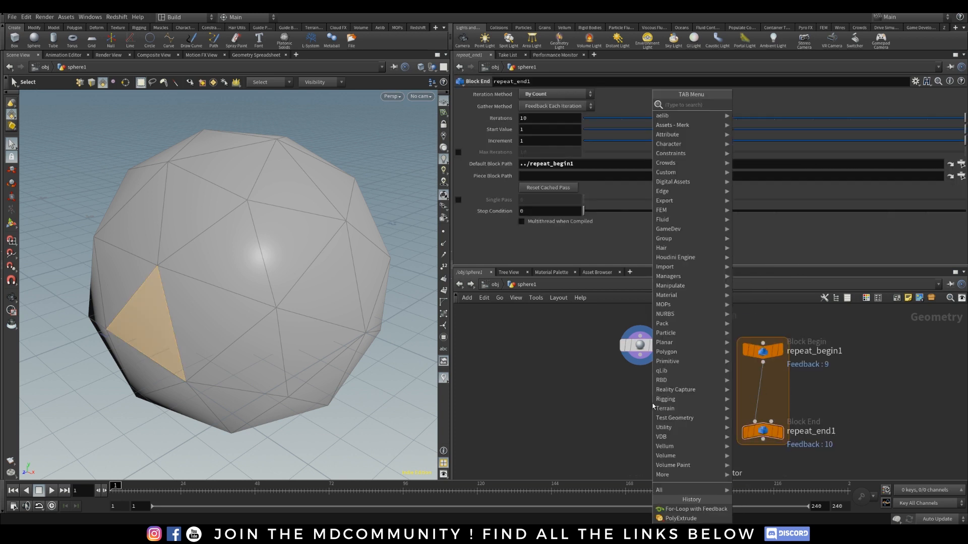
type("extrude")
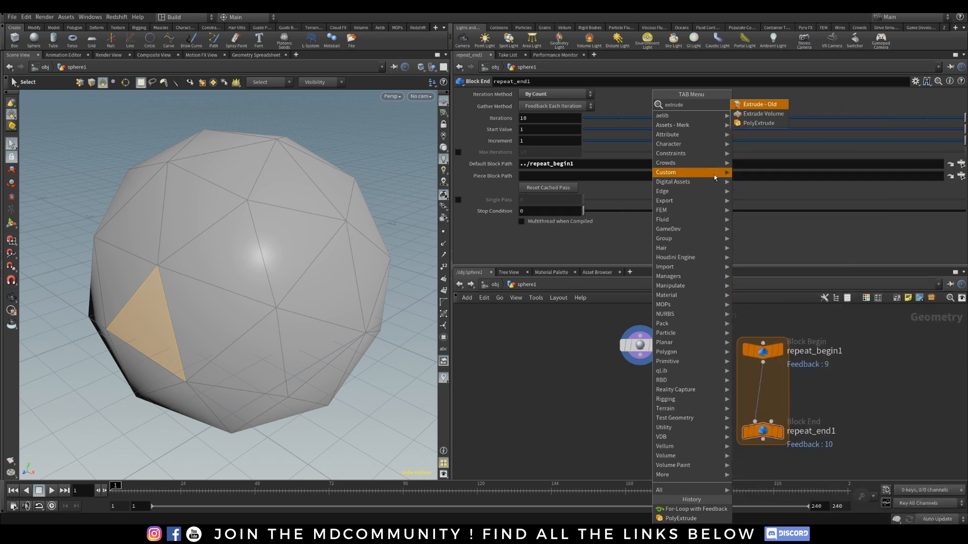
left_click(759, 123)
left_click(763, 392)
Show the Iterations setting of the feedback loop's end node, and move the PolyExtrude node off to the side
left_click(756, 439)
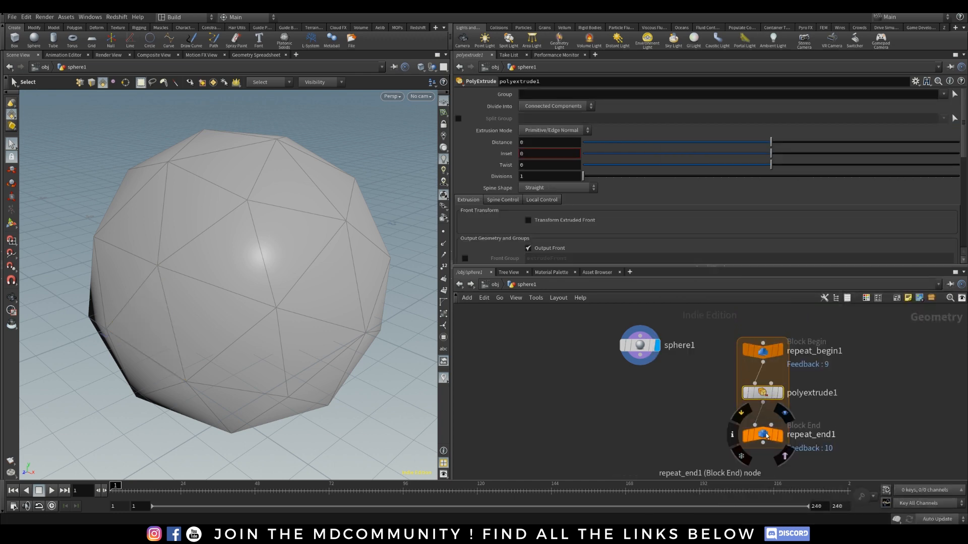
left_click(534, 118)
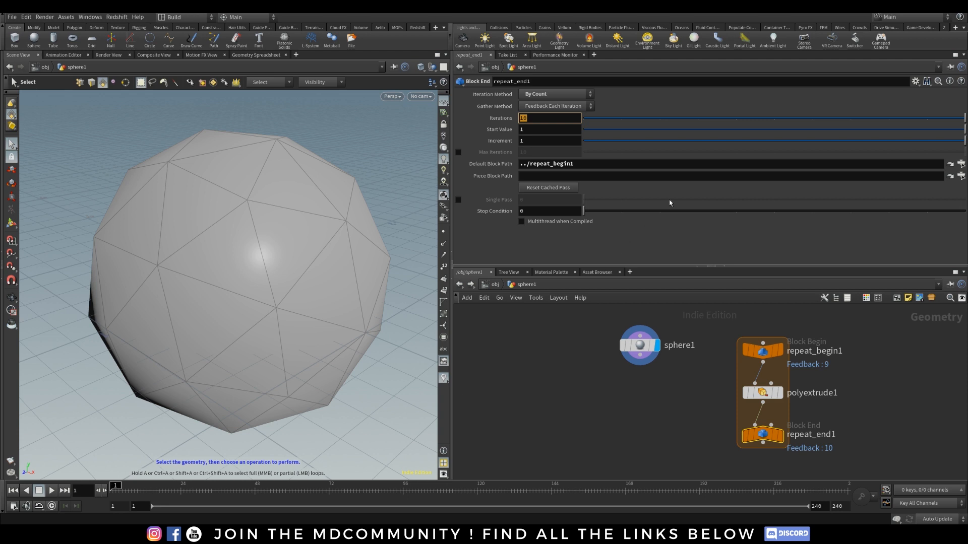
left_click(541, 121)
left_click_drag(766, 397, 688, 367)
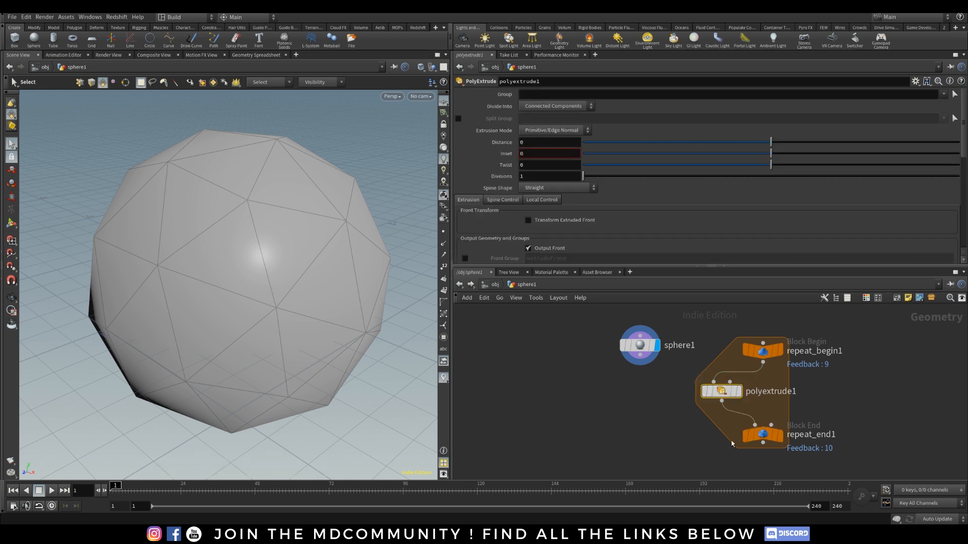
Create a meta import node from the feedback loop's begin node and select it on its own
left_click(761, 349)
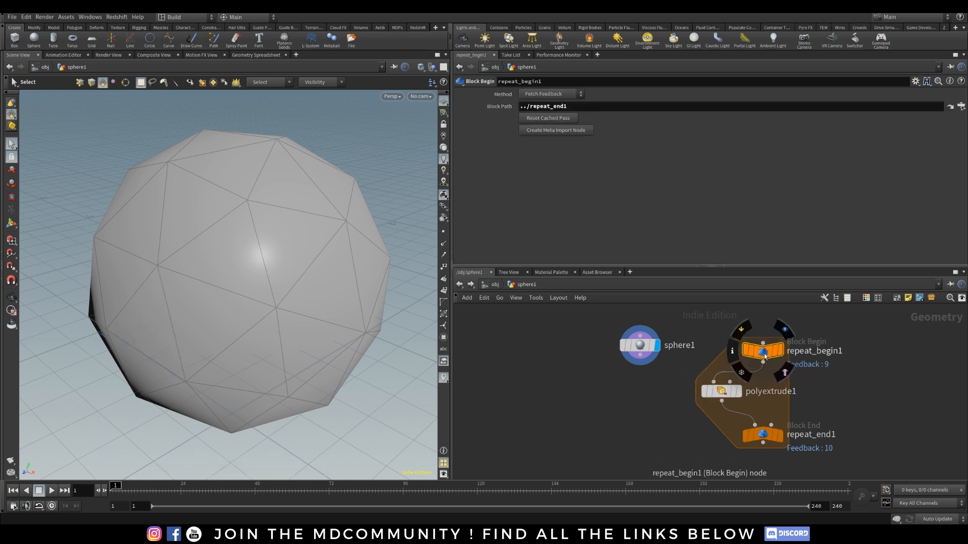
left_click(575, 134)
left_click_drag(888, 367, 887, 355)
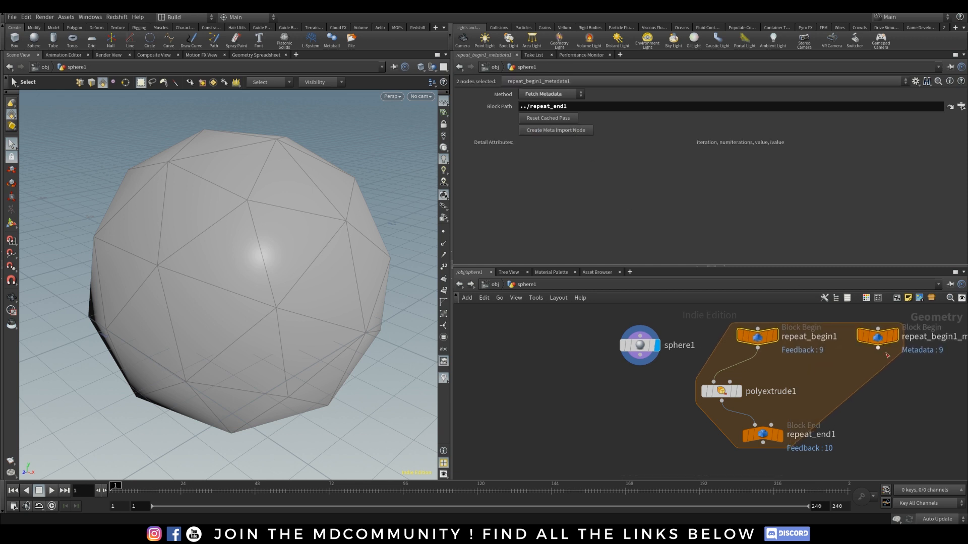
left_click(909, 367)
left_click_drag(921, 383, 871, 328)
left_click(879, 354)
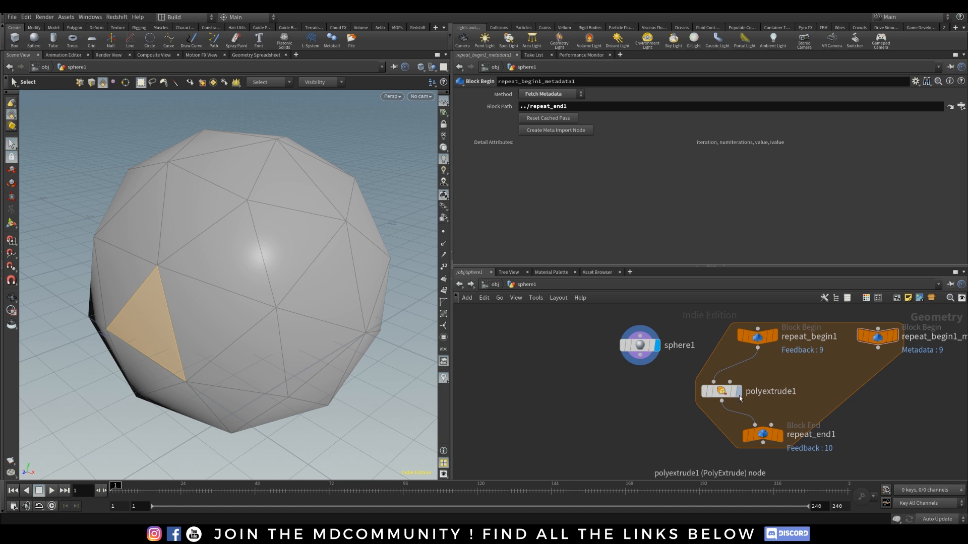
Place the PolyExtrude node directly under the loop's begin node, and shift the metadata node slightly closer
mouse_move(724, 400)
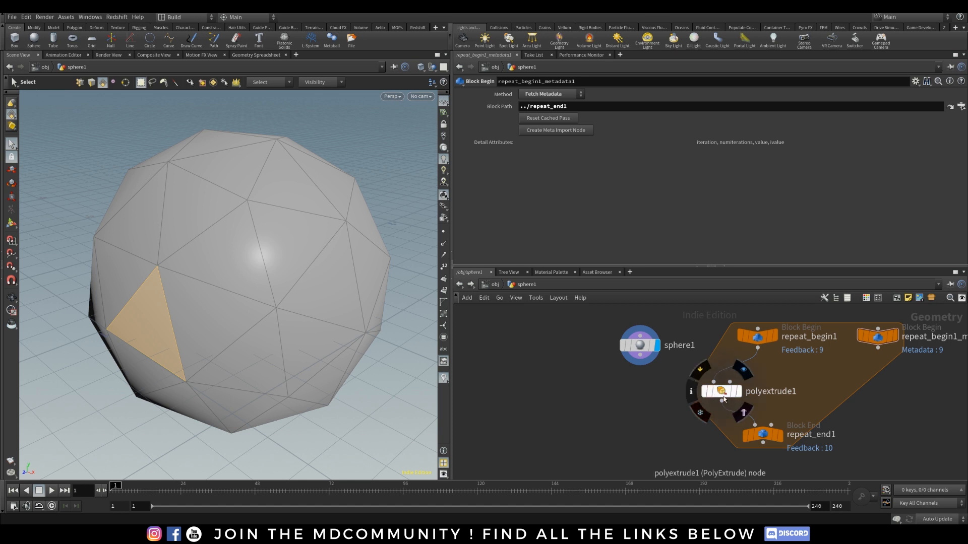
left_click_drag(724, 400, 760, 377)
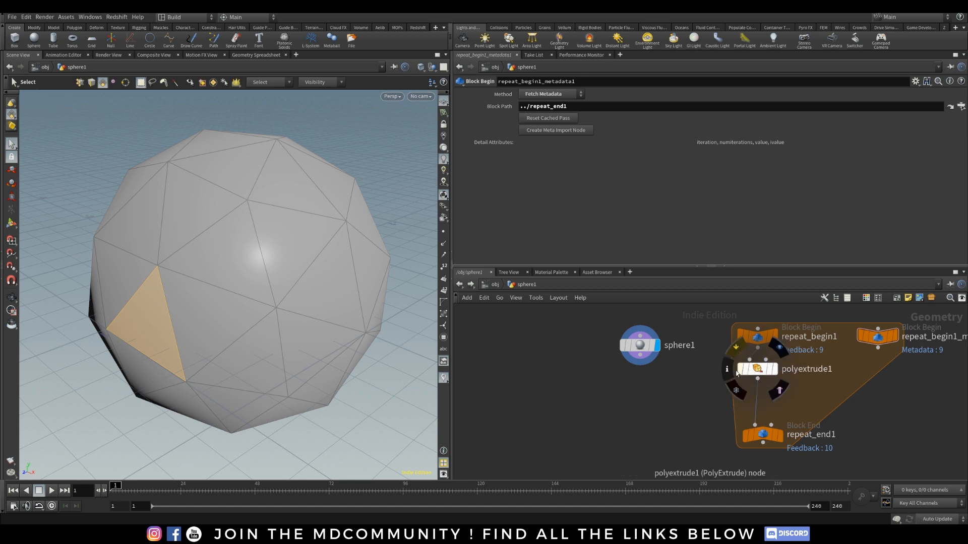
left_click(749, 367)
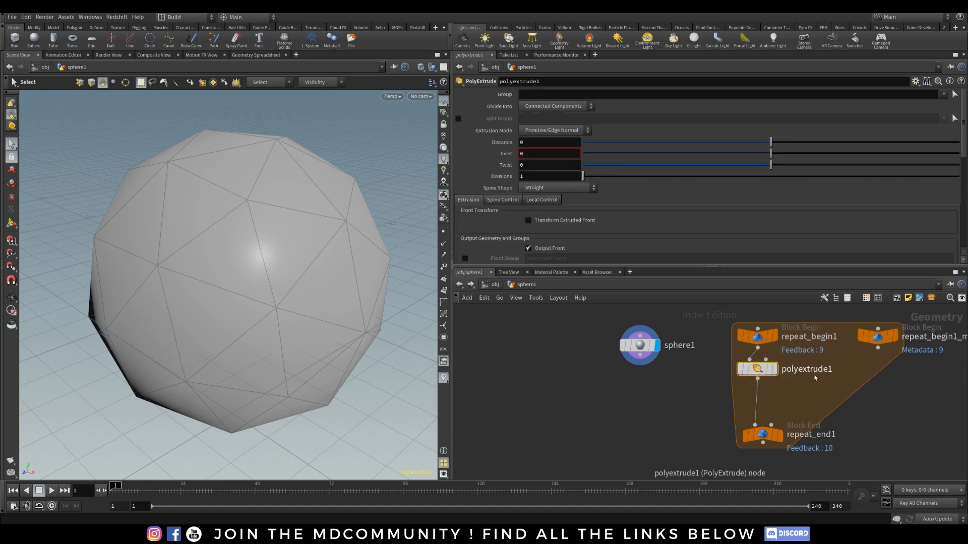
mouse_move(775, 374)
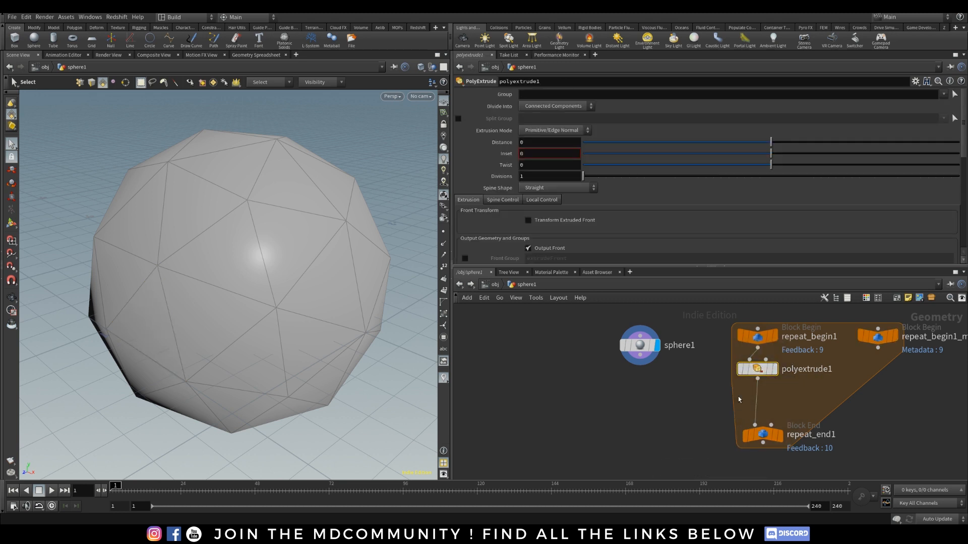
mouse_move(878, 345)
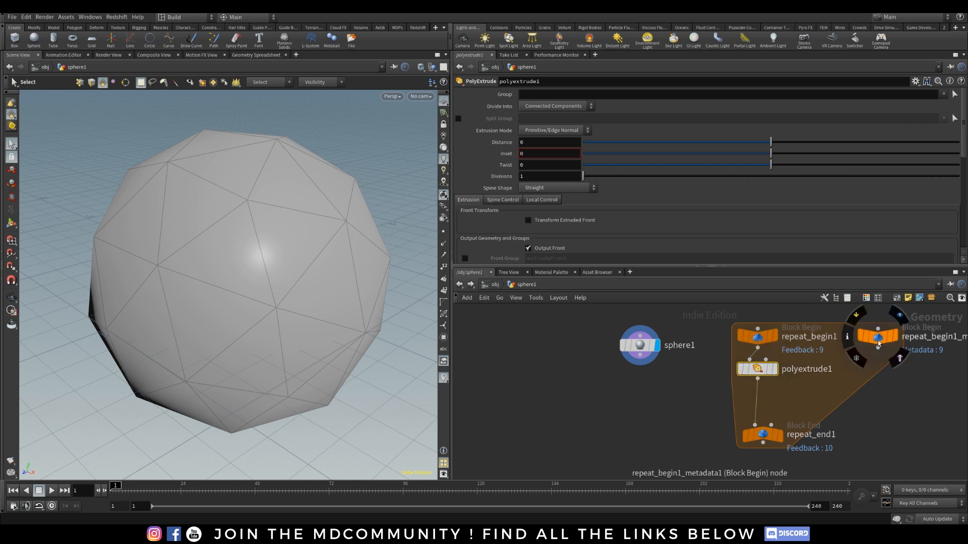
left_click_drag(878, 345, 869, 348)
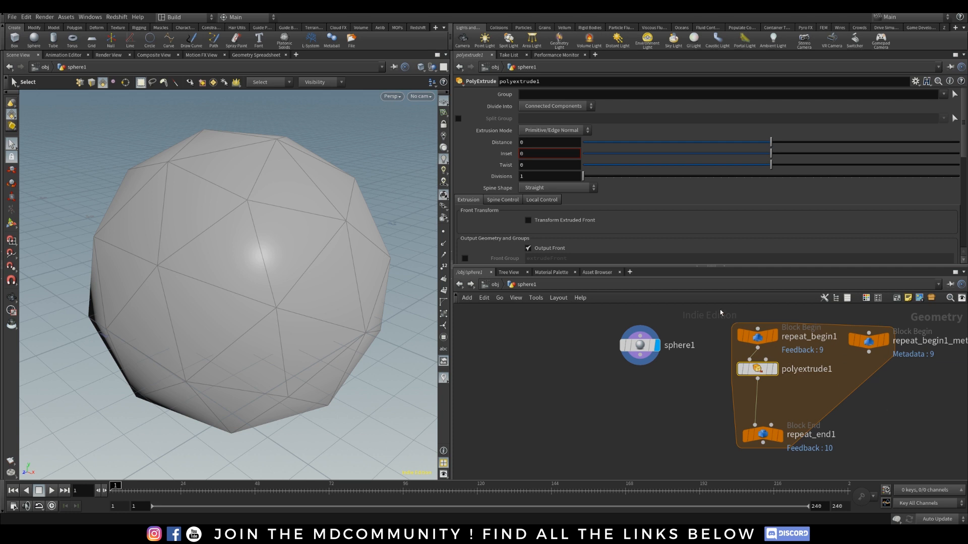
Delete all the feedback loop nodes including the PolyExtrude, and select one triangular face of the sphere
left_click_drag(712, 321, 913, 463)
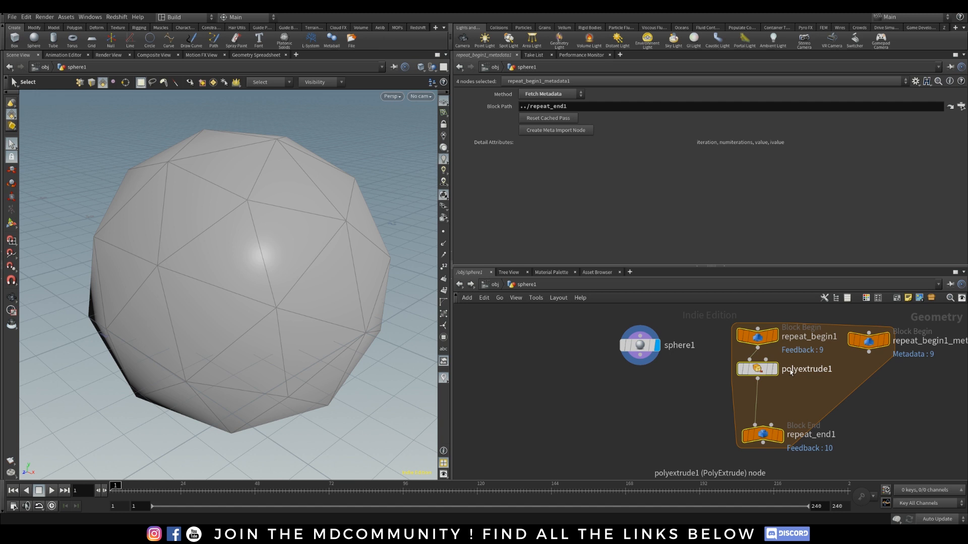
key("Delete")
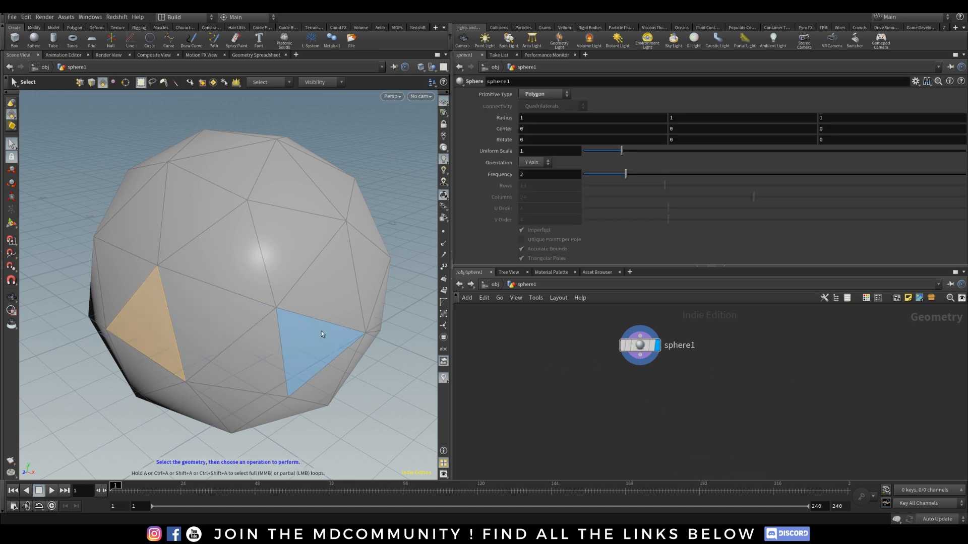
left_click(325, 271)
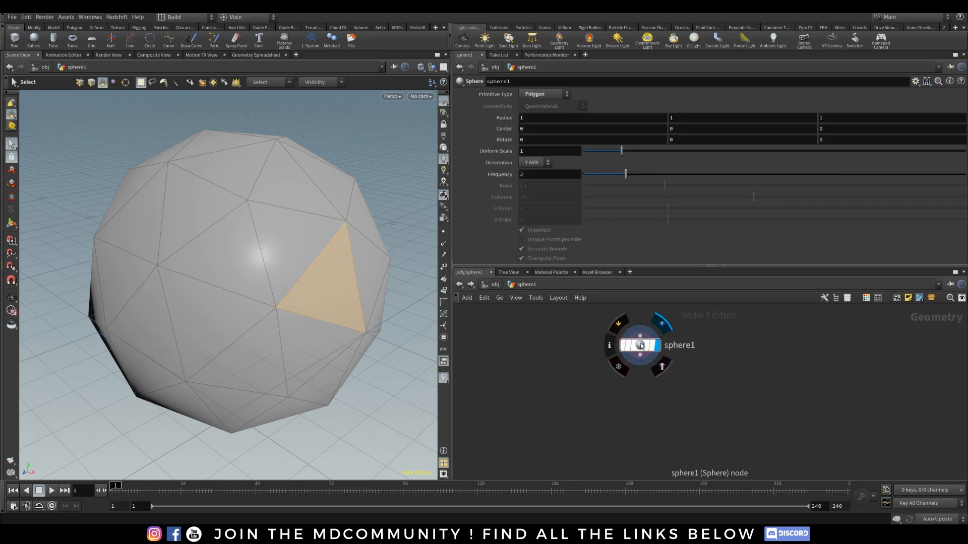
Reposition the sphere node slightly and add a For-Each Primitive loop block below it
left_click_drag(641, 346, 625, 342)
key("Tab")
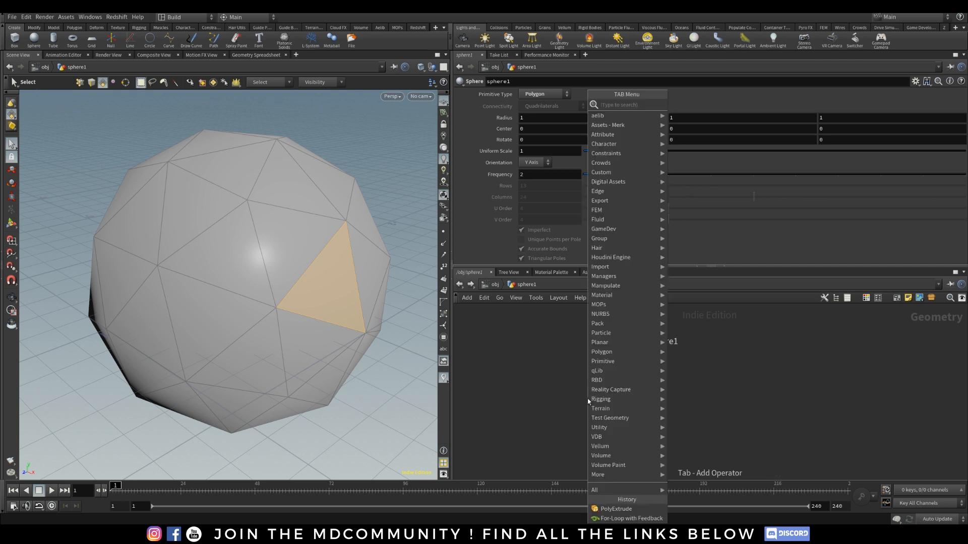
type("for")
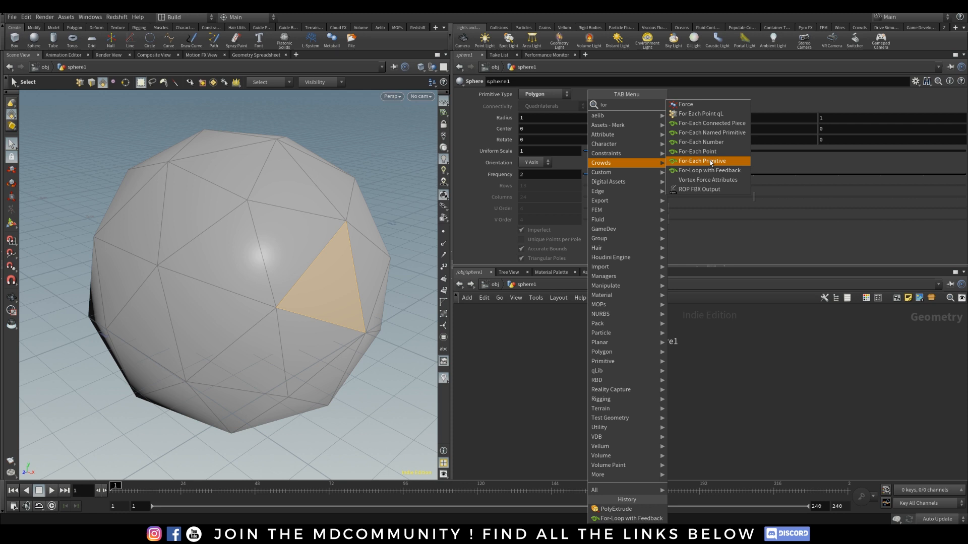
left_click(711, 162)
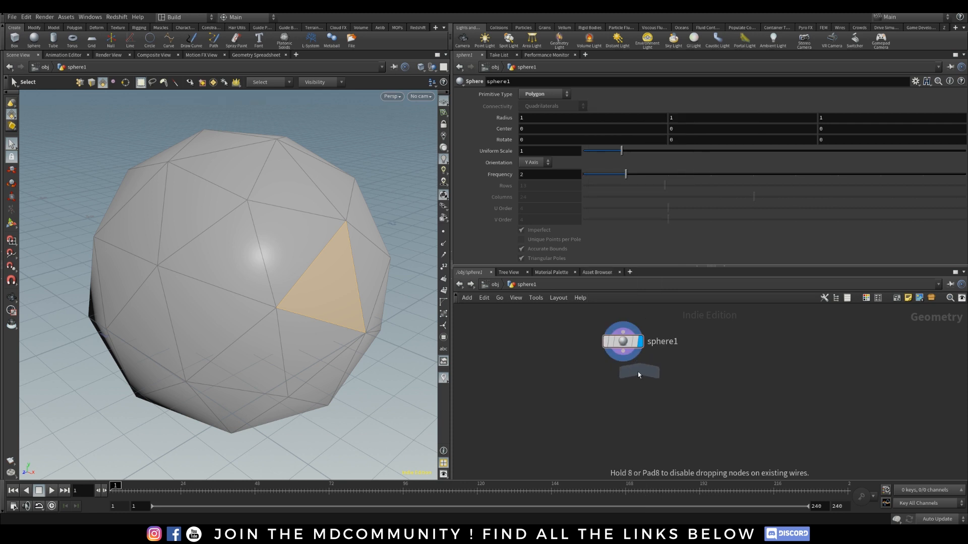
left_click(626, 379)
Connect the sphere node's output to the input of the For-Each loop's begin node
middle_click_drag(724, 379, 730, 367)
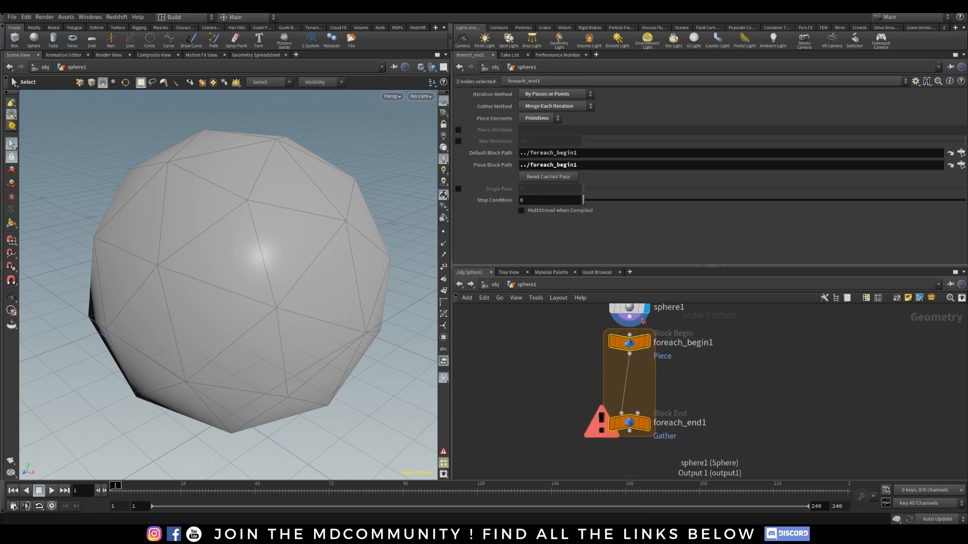
left_click_drag(630, 317, 630, 335)
middle_click_drag(732, 419, 711, 430)
scroll(711, 430, "down", 4)
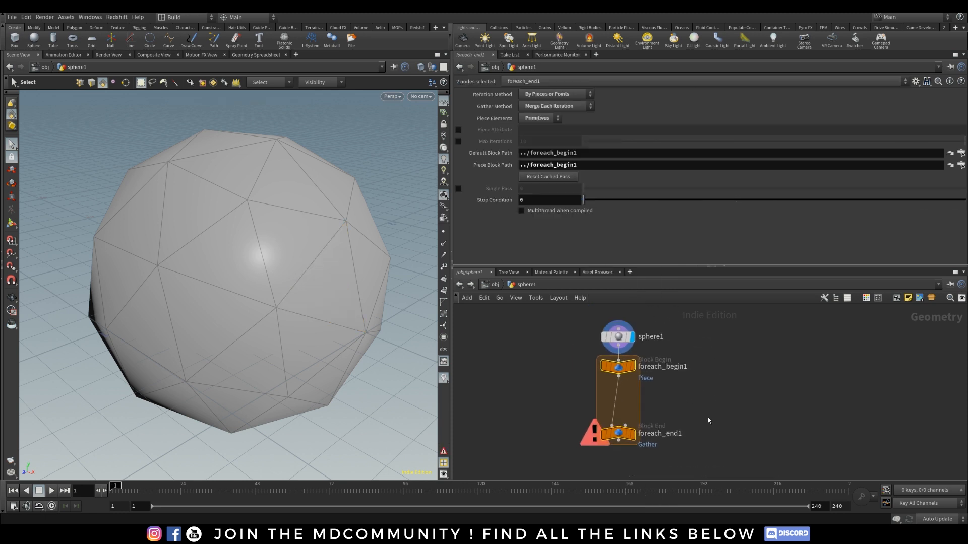
Display the output of the For-Each loop's end node, and inspect the resulting sphere from another angle
mouse_move(603, 422)
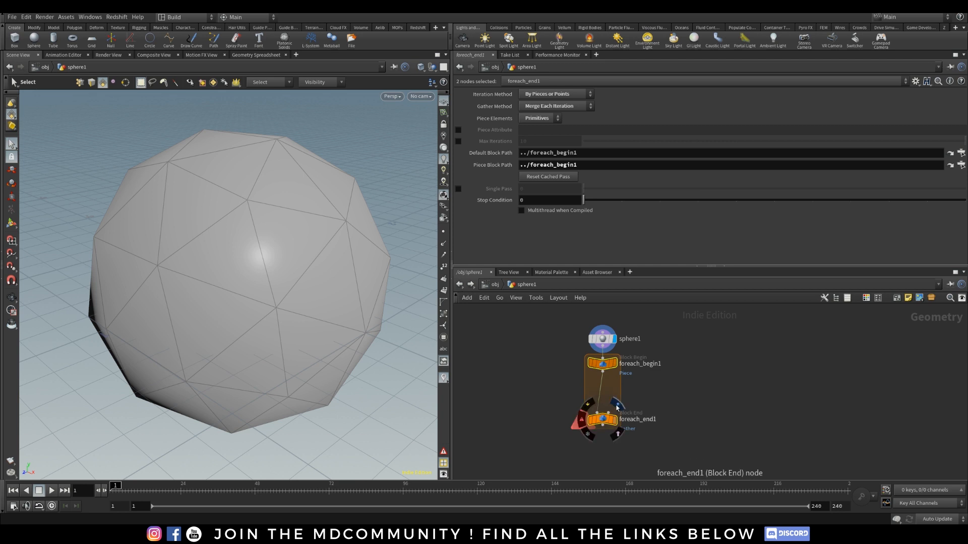
left_click(618, 404)
middle_click_drag(674, 423, 679, 418)
right_click_drag(252, 230, 231, 277, "alt")
left_click_drag(231, 277, 281, 292)
middle_click_drag(714, 395, 711, 399)
left_click(670, 407)
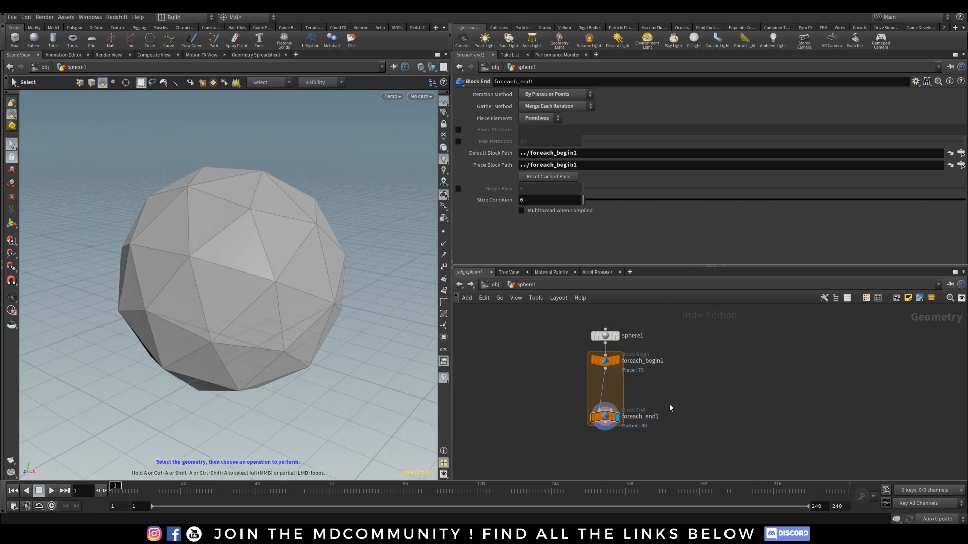
Insert a Transform node between the For-Each loop's begin and end nodes, and undo a trial change of its uniform scale
key("Tab")
type("transfo")
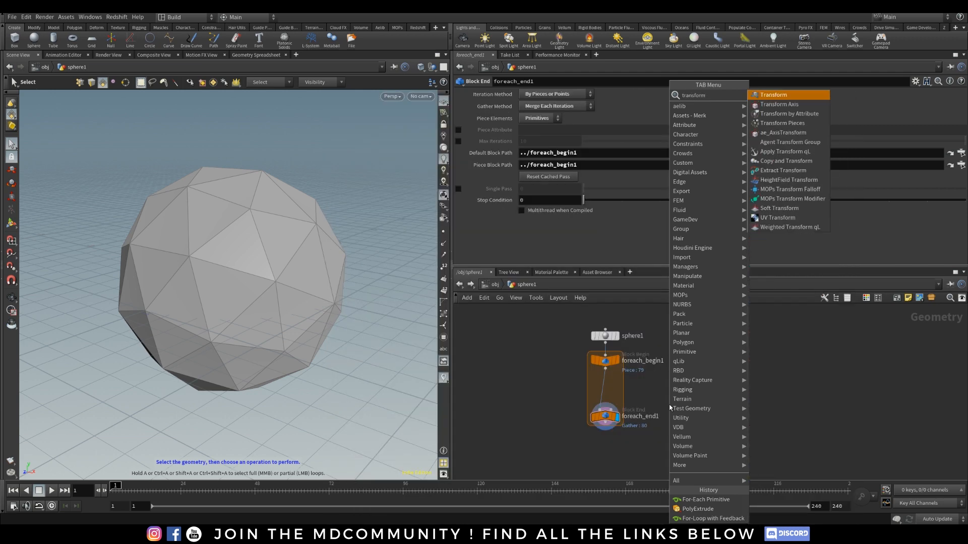
left_click(778, 95)
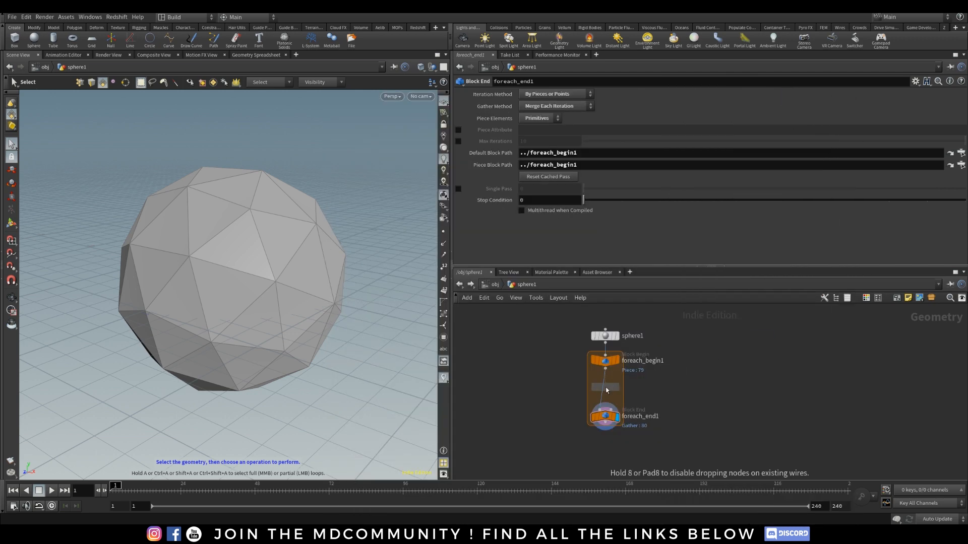
left_click(606, 390)
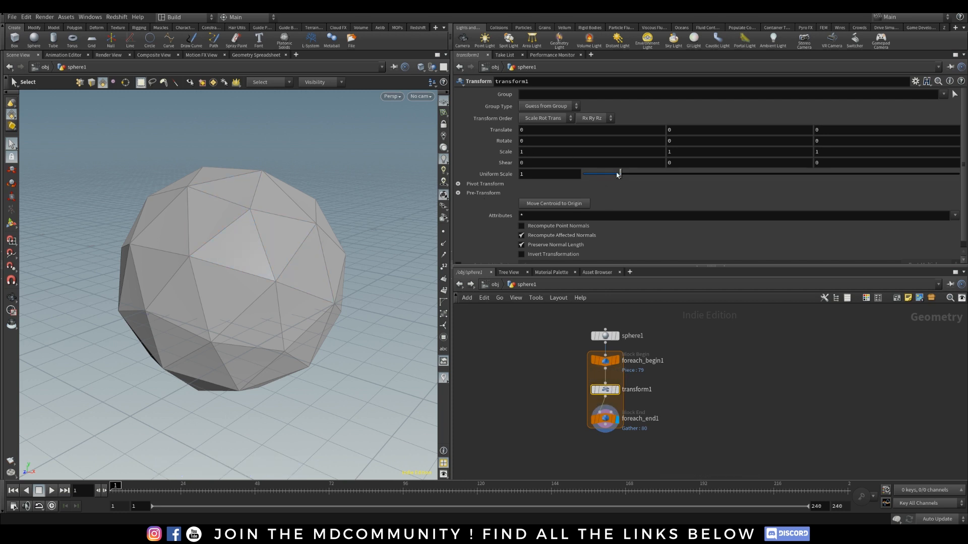
mouse_move(619, 175)
left_mouse_down()
mouse_move(610, 174)
mouse_move(621, 174)
left_mouse_up()
key("ctrl+z")
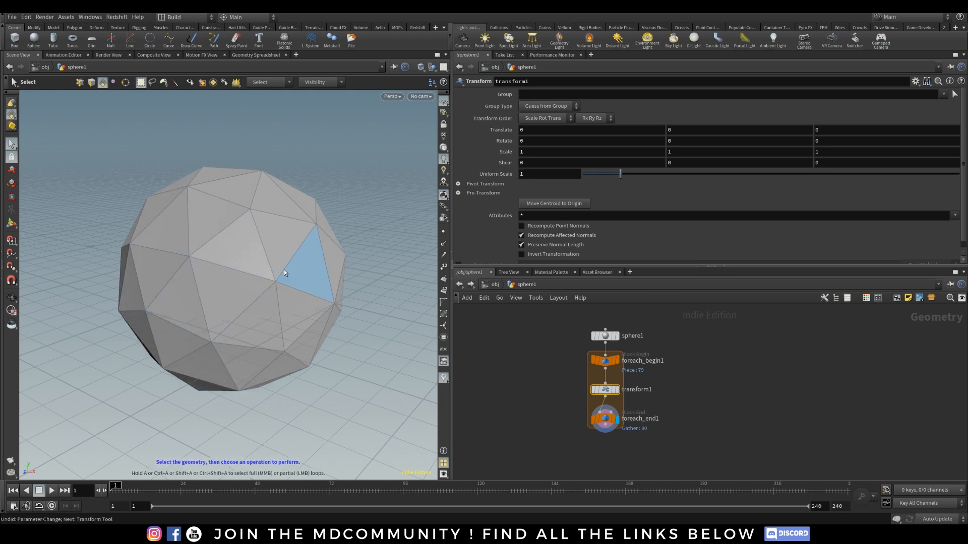
Expand the Transform node's pivot settings and set the X pivot translate to the expression $CEX
left_click(458, 184)
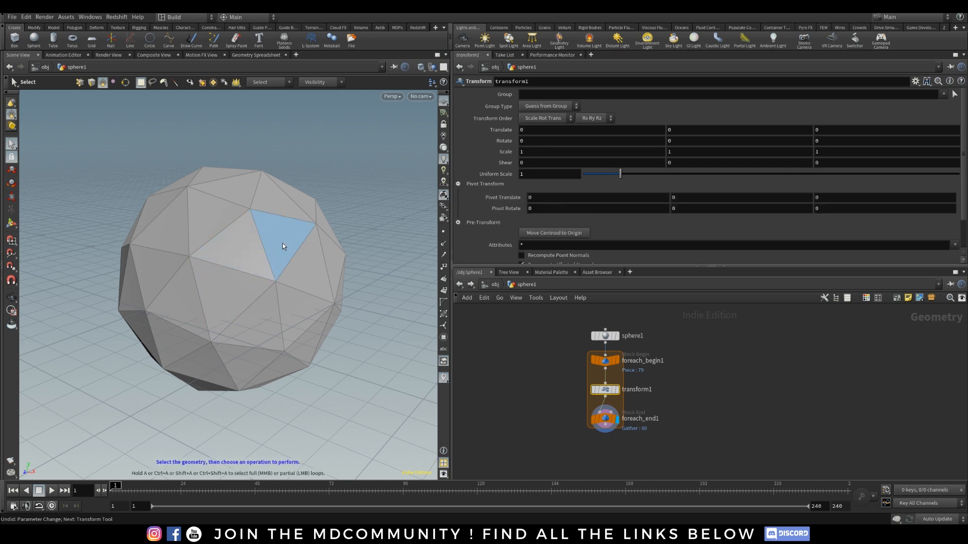
left_click(529, 198)
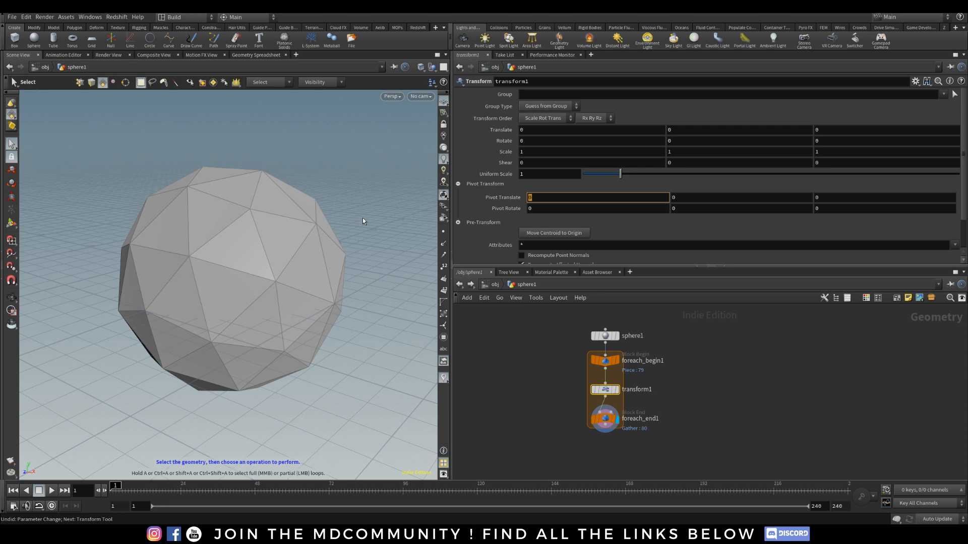
type("$")
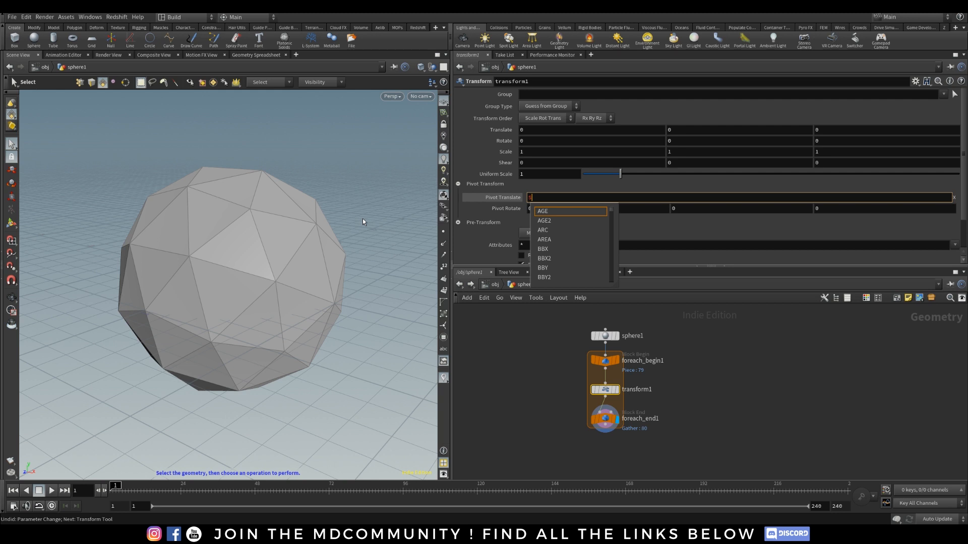
type("CEX")
key("Return")
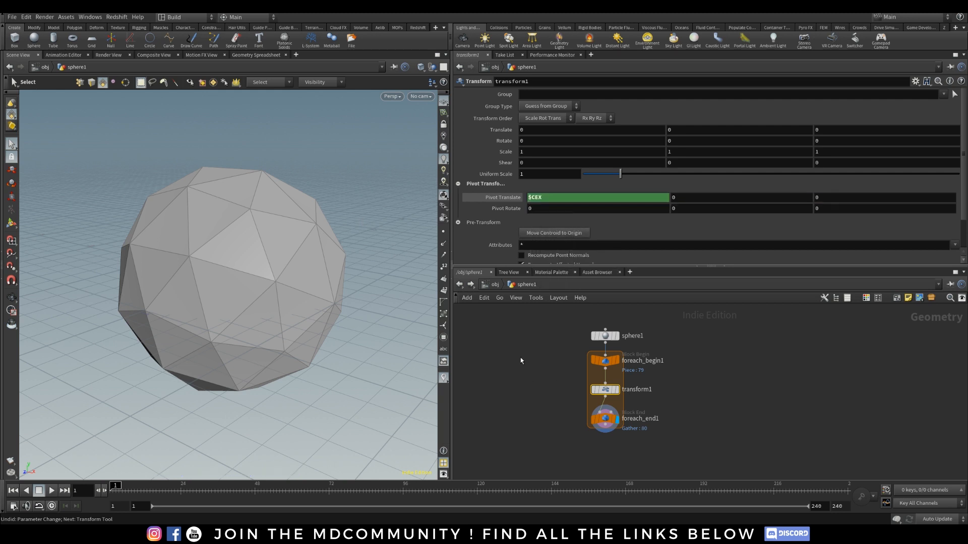
Copy the X pivot expression into the Transform node's Y pivot translate and change it to $CEY
left_click(469, 196)
key("ctrl+c")
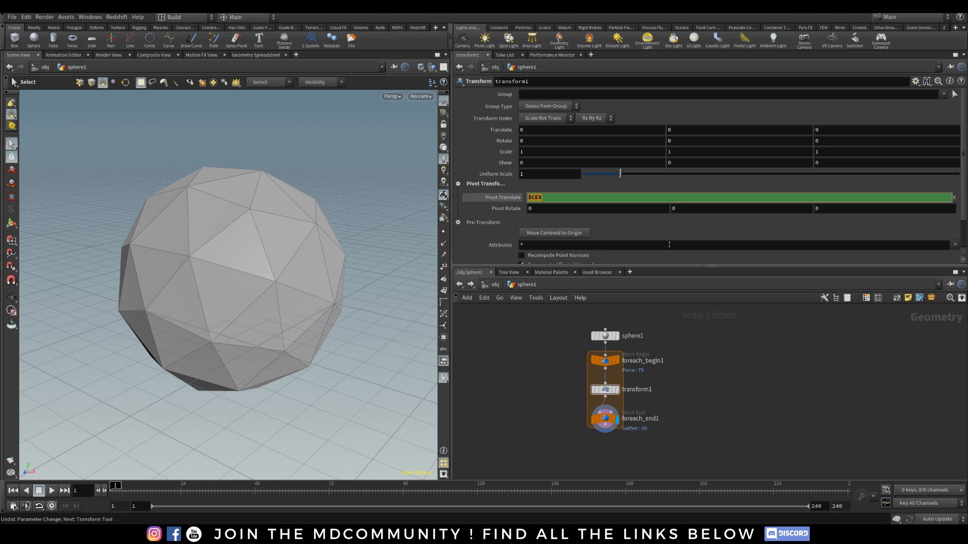
double_click(690, 195)
key("ctrl+v")
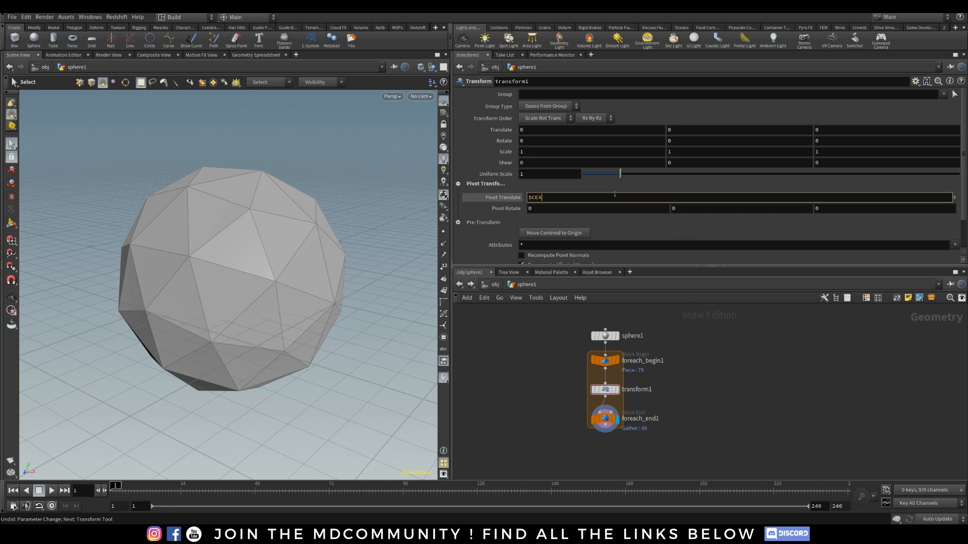
type("Y")
key("Return")
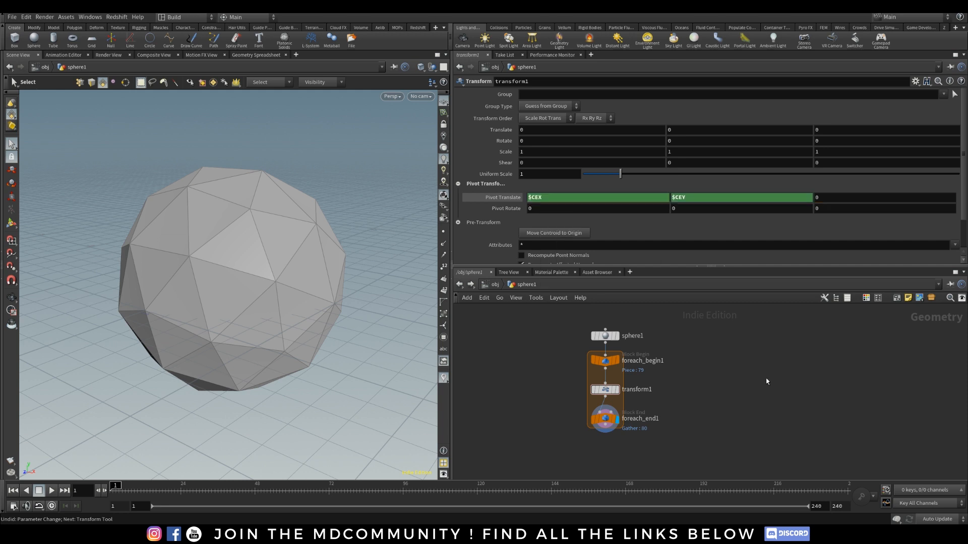
Set the Transform node's Z pivot translate to $CEZ and its uniform scale to 0.7
double_click(714, 196)
key("ctrl+c")
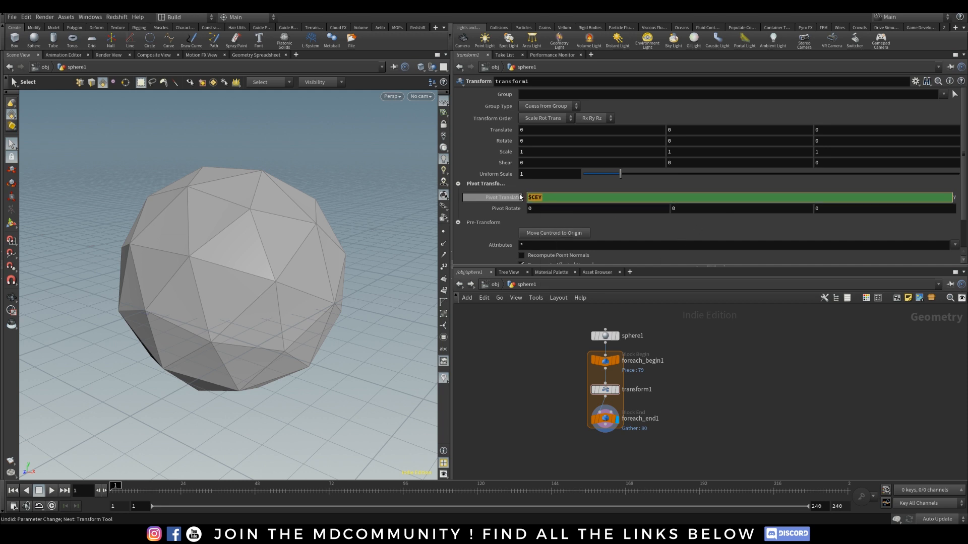
key("Return")
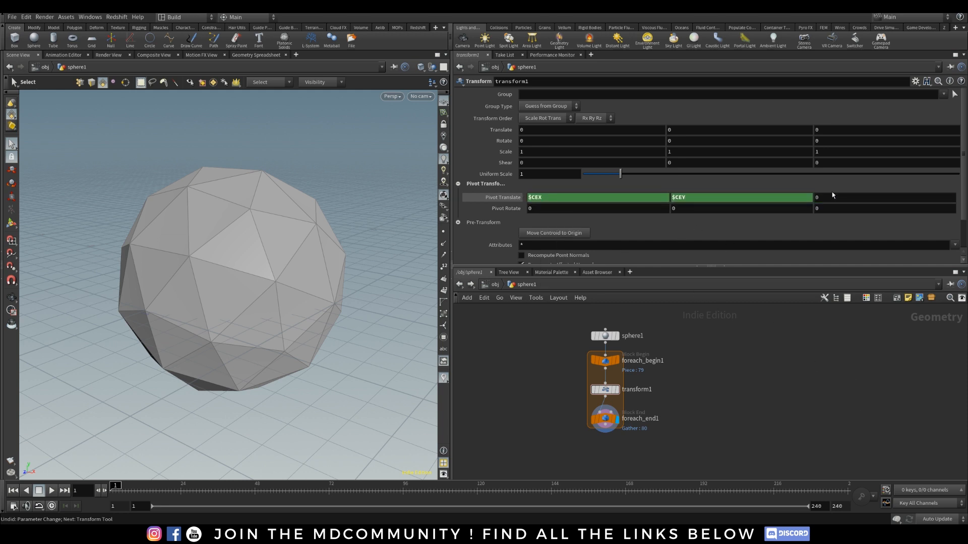
left_click_drag(823, 198, 643, 198)
key("ctrl+v")
key("BackSpace")
type("Z")
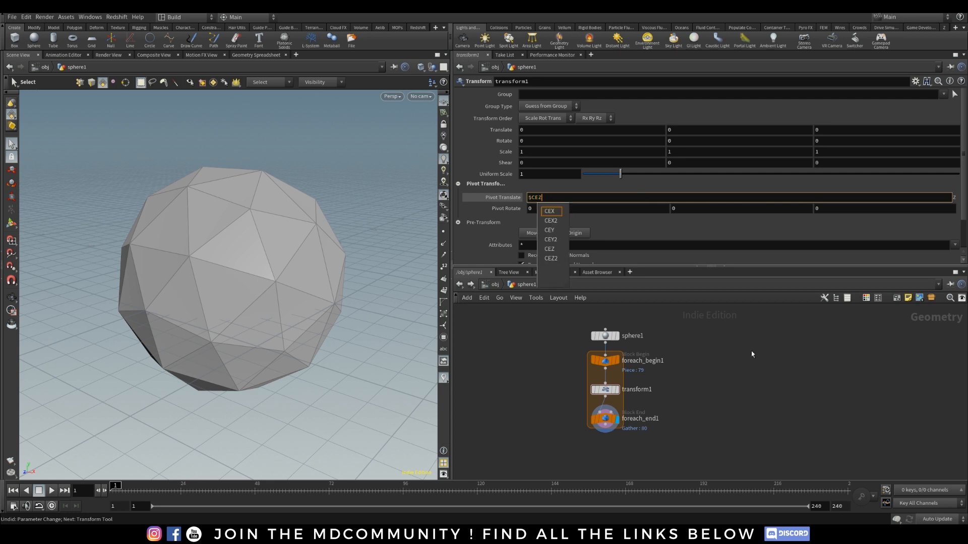
key("Return")
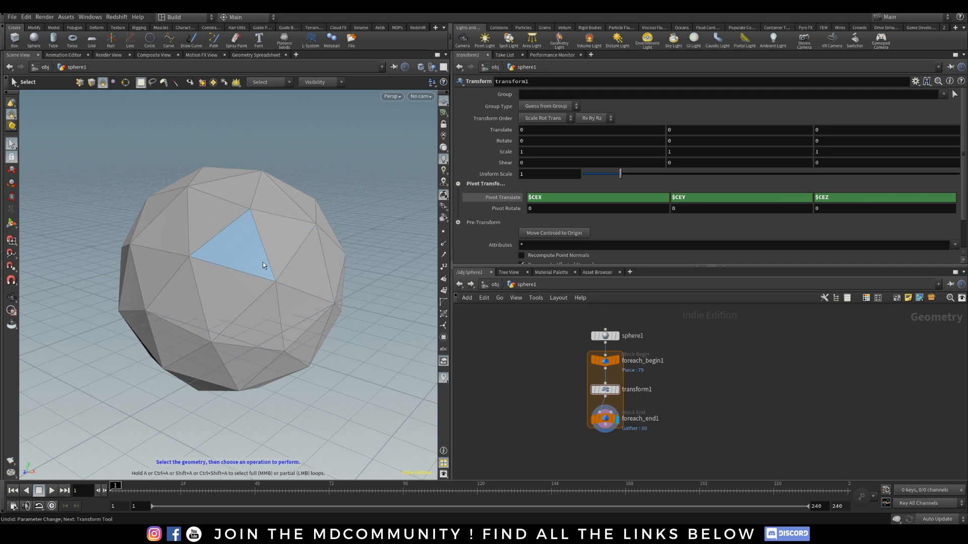
mouse_move(619, 176)
left_mouse_down()
mouse_move(606, 178)
mouse_move(637, 173)
mouse_move(609, 175)
left_mouse_up()
left_click_drag(214, 310, 252, 298, "alt")
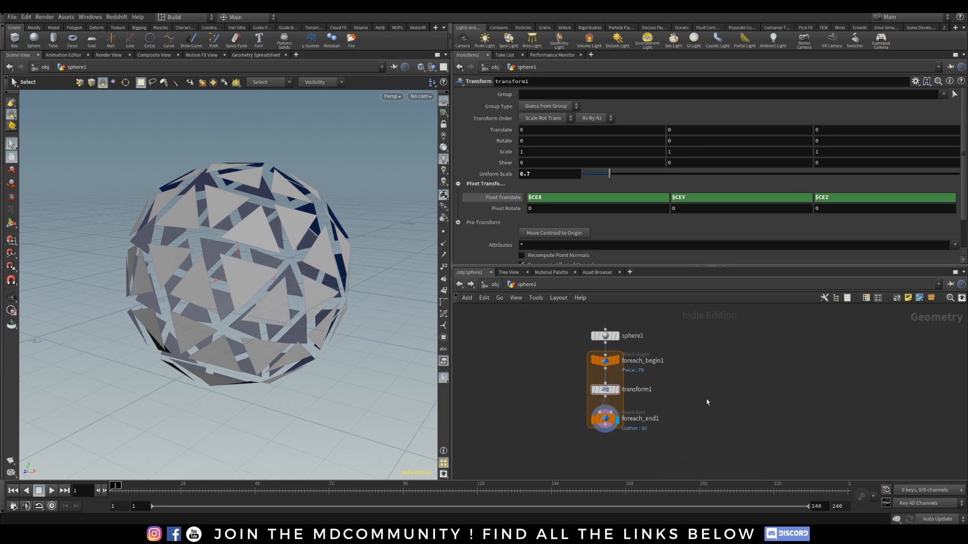
Add a Facet node fed by the sphere node and display it with Unique Points enabled
key("Tab")
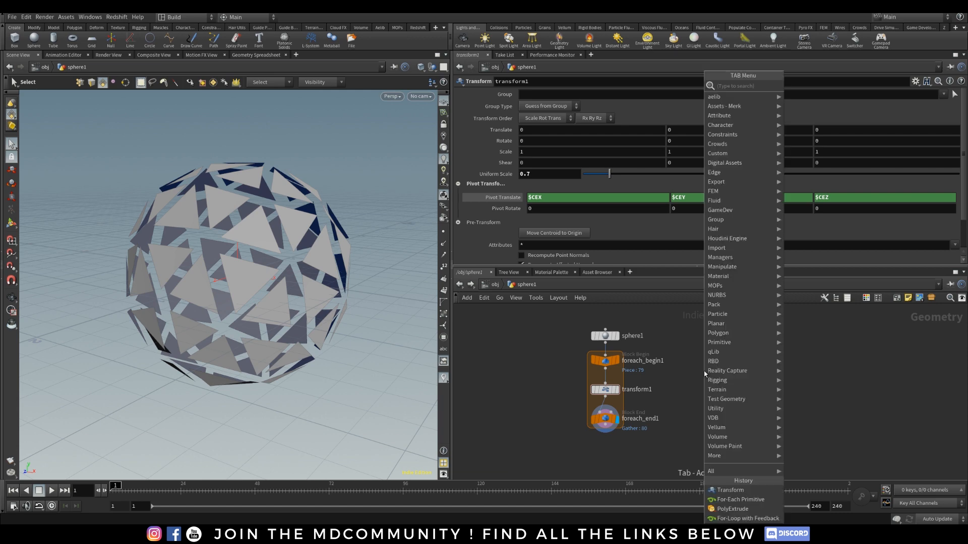
type("tor")
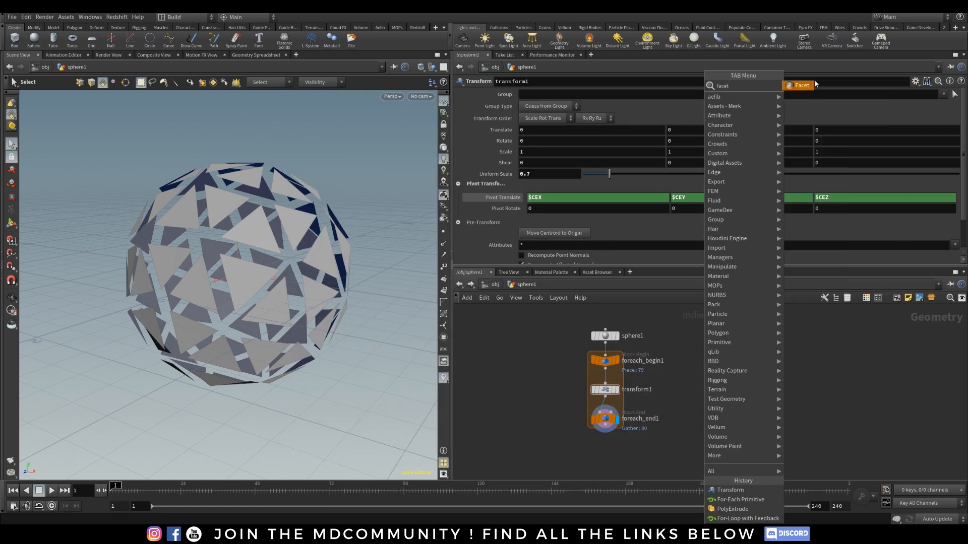
left_click(807, 86)
left_click(691, 353)
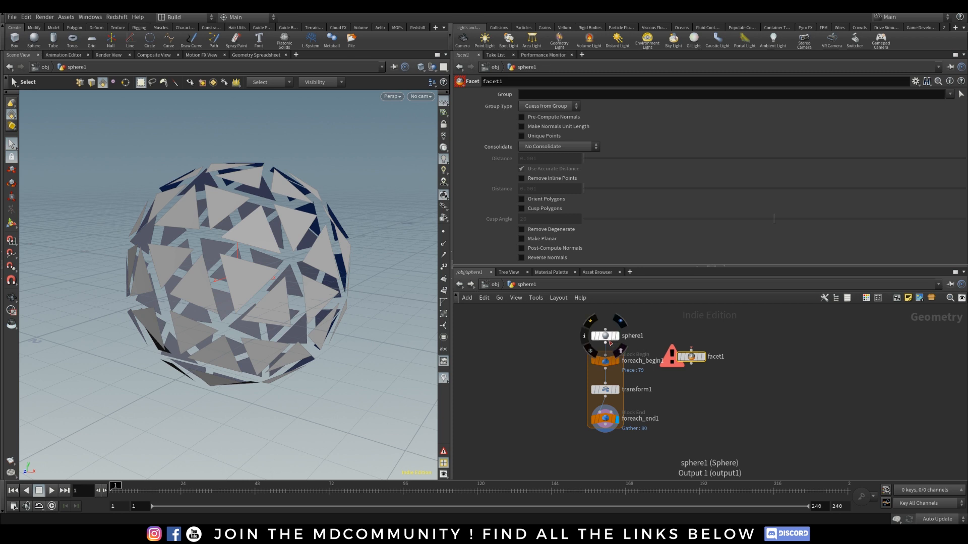
left_click_drag(609, 347, 665, 366)
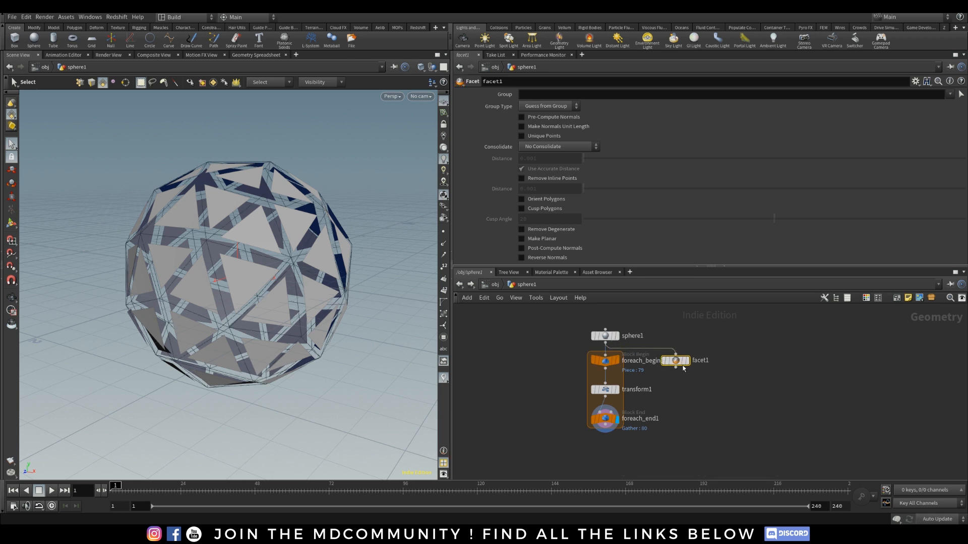
left_click(690, 348)
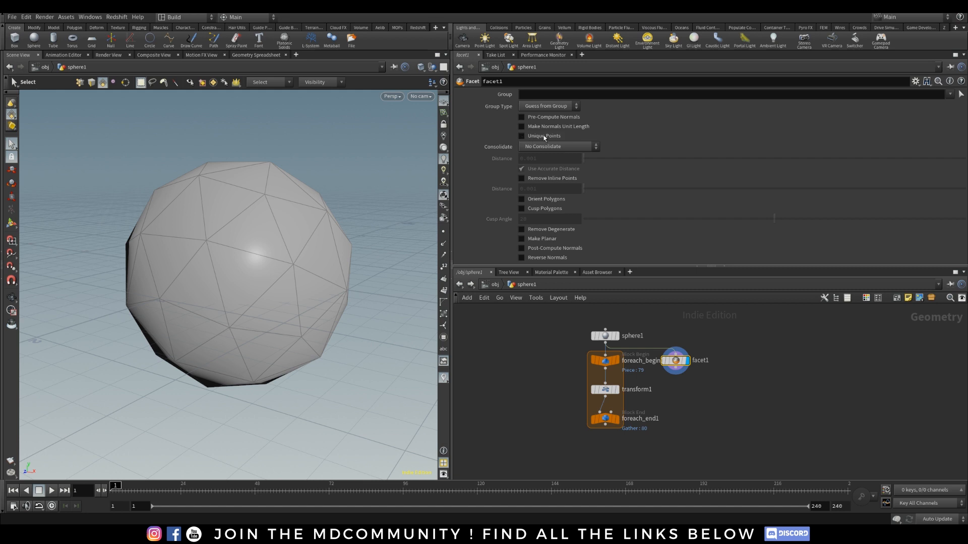
mouse_move(545, 139)
Add a Primitive node below the Facet node, connect it to the Facet output, and display it
key("Tab")
type("p")
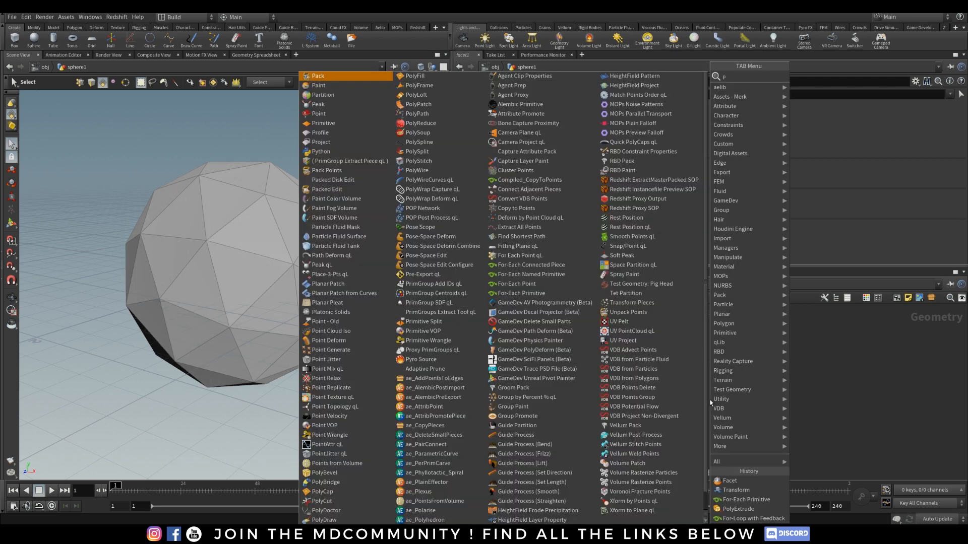
type("rimit")
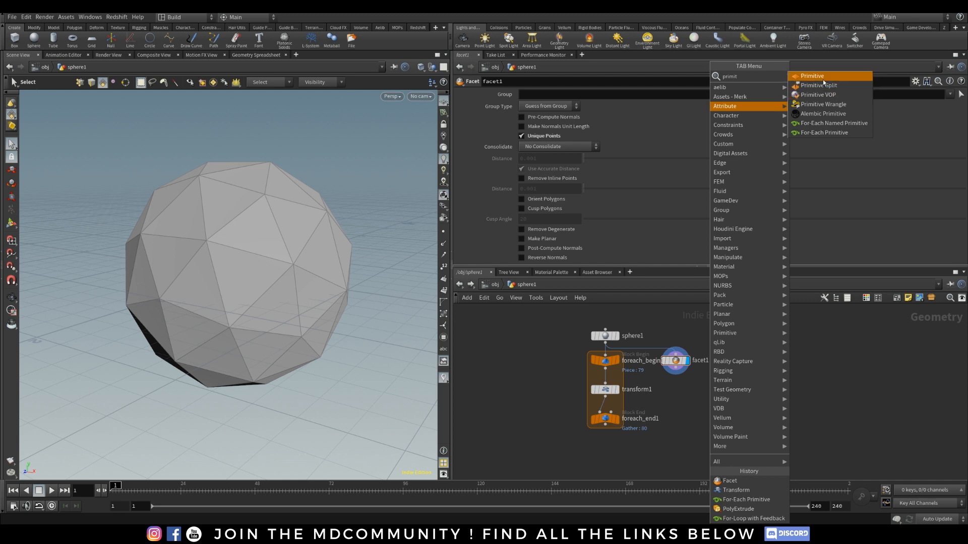
left_click(823, 78)
left_click(677, 389)
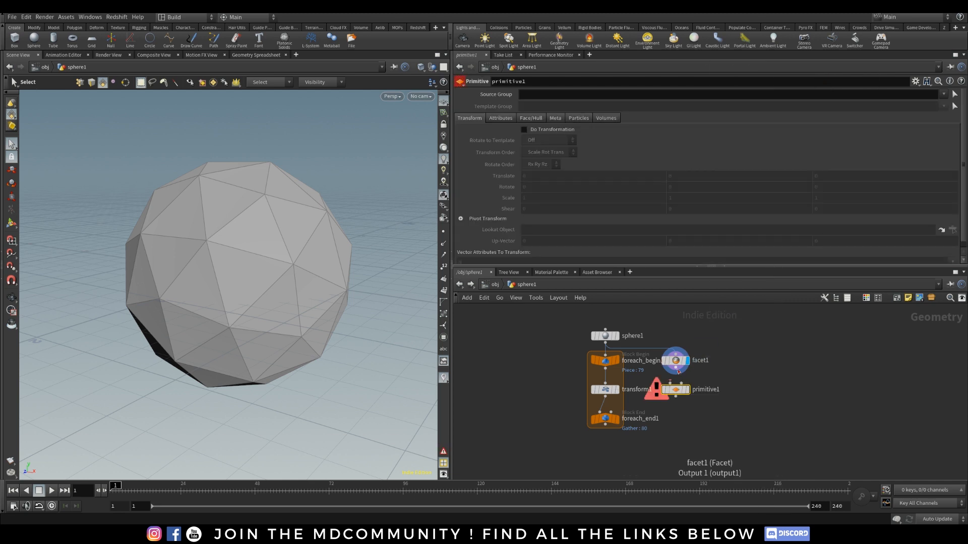
left_click_drag(676, 369, 665, 398)
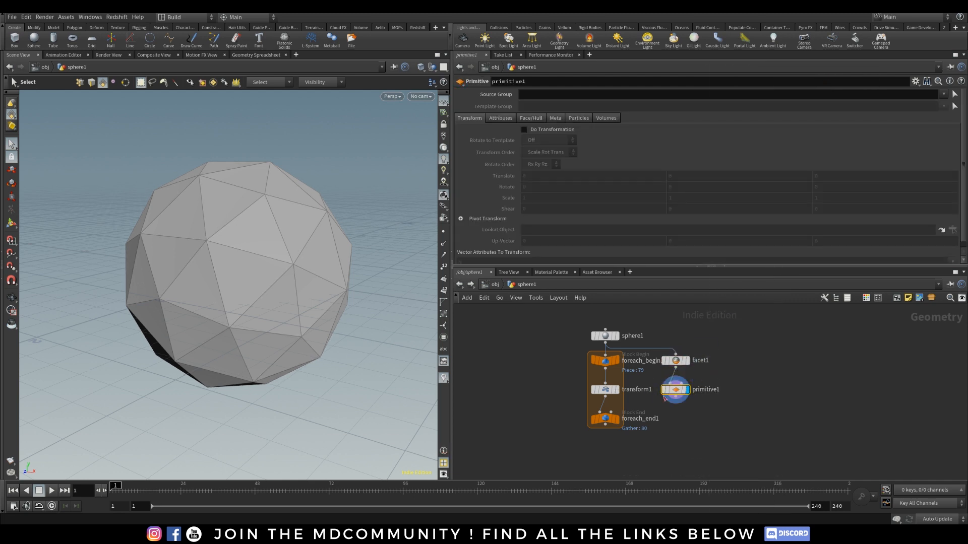
Enable the Primitive node's transformation, inspect its pivot translate expressions, and set its scale to 0.7 on all three axes
left_click(525, 130)
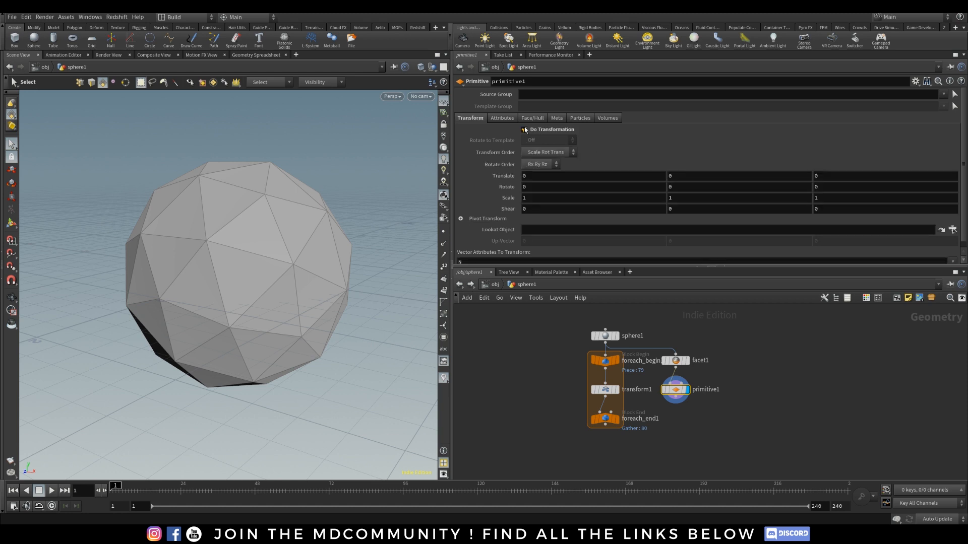
left_click(460, 219)
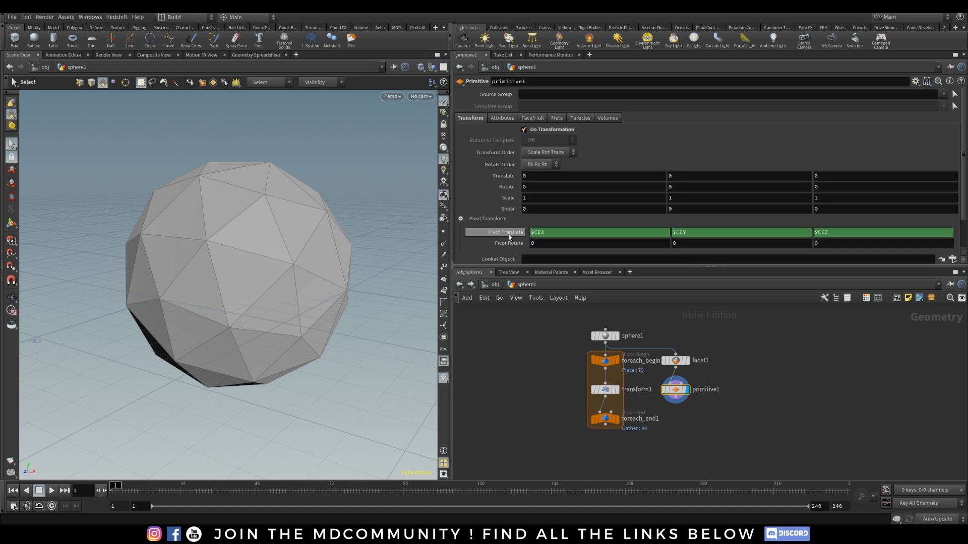
left_click(506, 233)
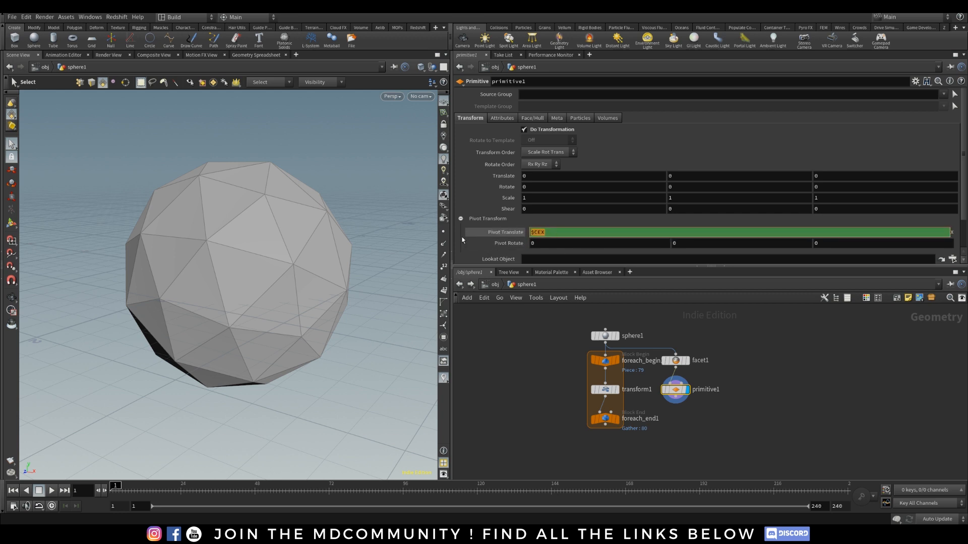
left_click(509, 232)
left_click(521, 232)
left_click(558, 222)
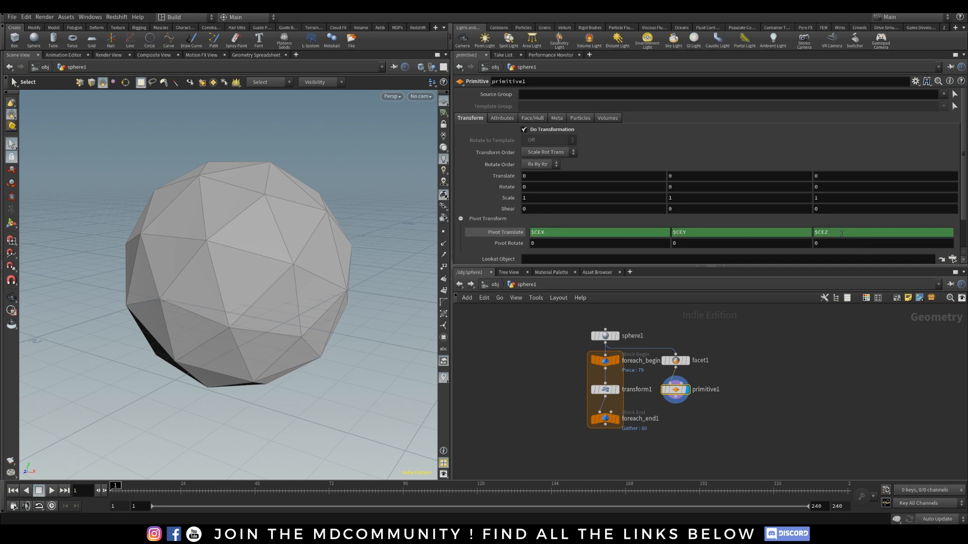
middle_click_drag(507, 197, 479, 192)
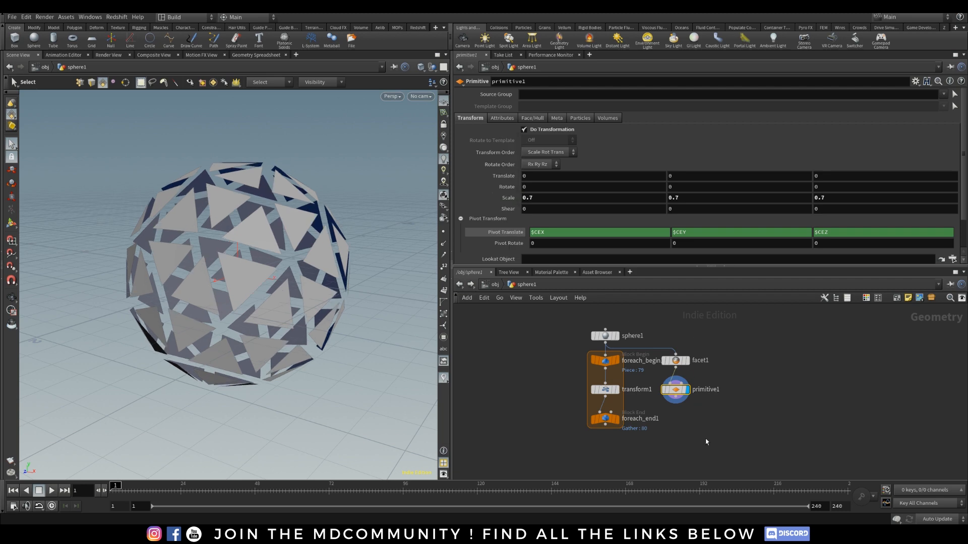
Add an unconnected Attribute Wrangle node beside the Facet node
left_click_drag(717, 441, 574, 333)
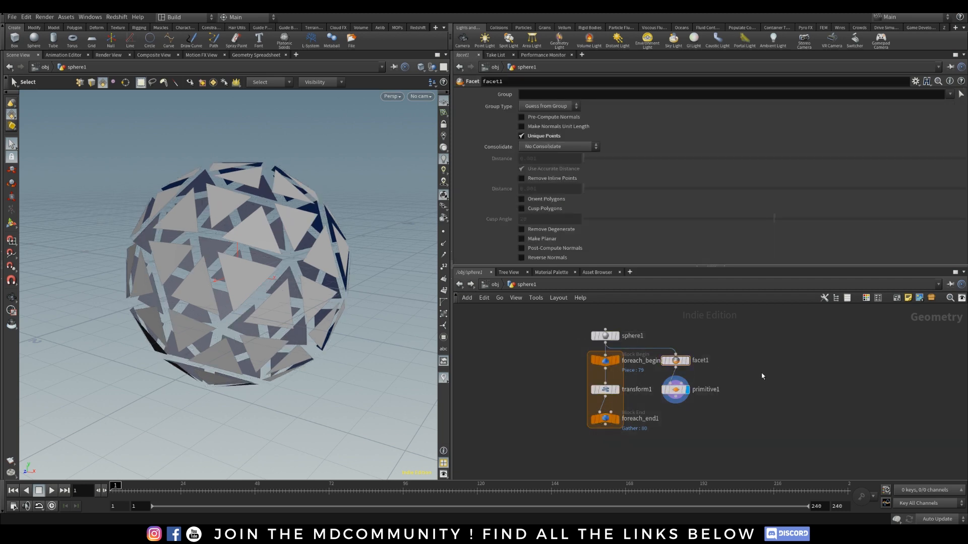
key("Tab")
type("wrangle")
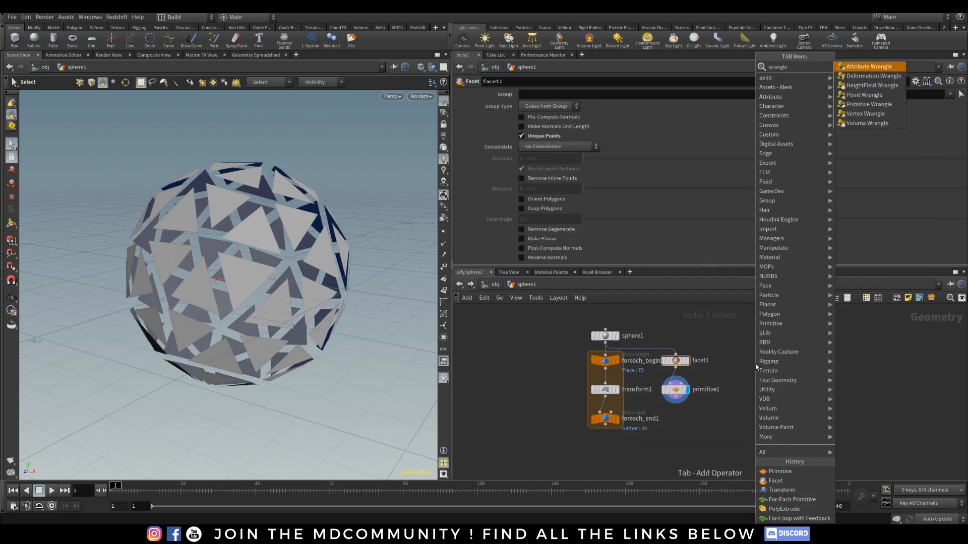
left_click(868, 66)
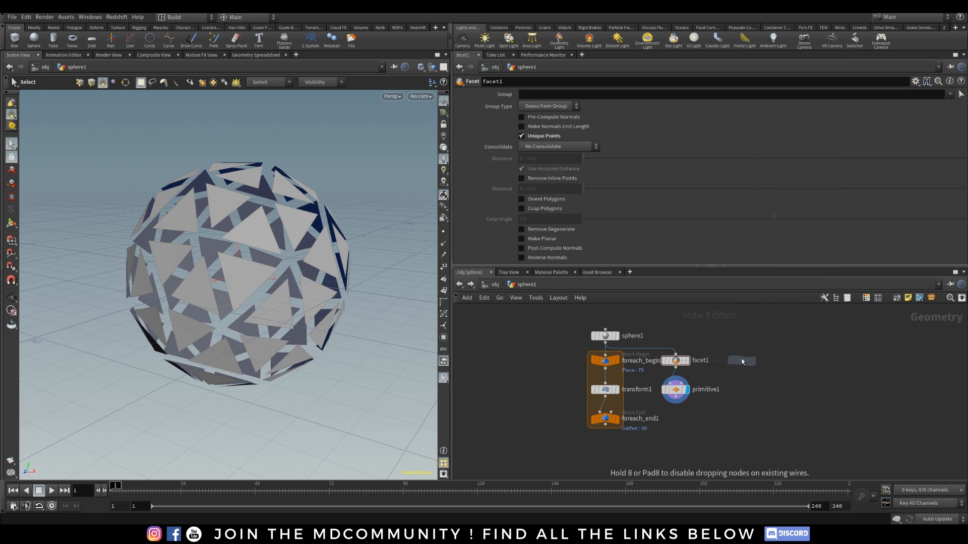
left_click(740, 358)
Delete the Facet, Primitive and Attribute Wrangle nodes, keeping only the sphere and the For-Each loop with its Transform
left_click_drag(817, 453, 574, 354)
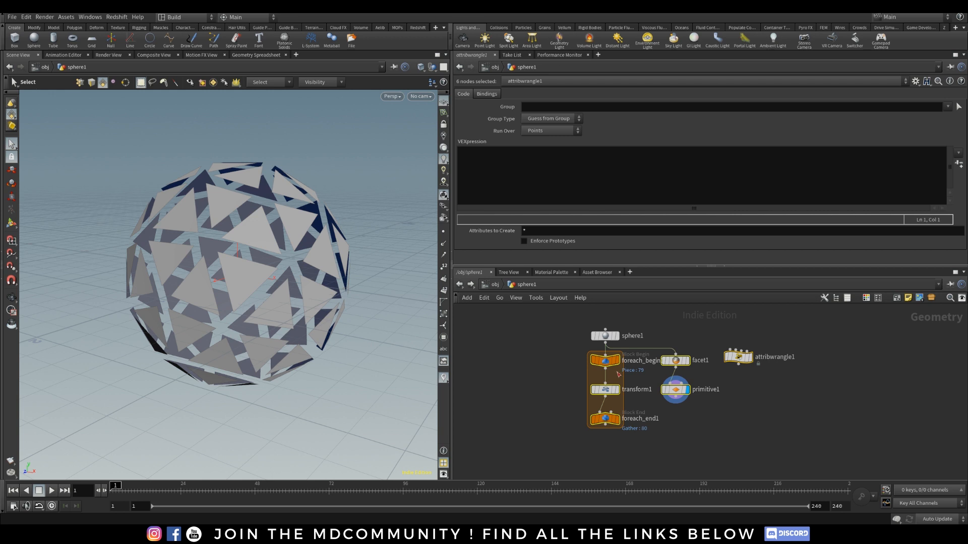
left_click(755, 417)
left_click_drag(780, 432, 682, 349)
key("Delete")
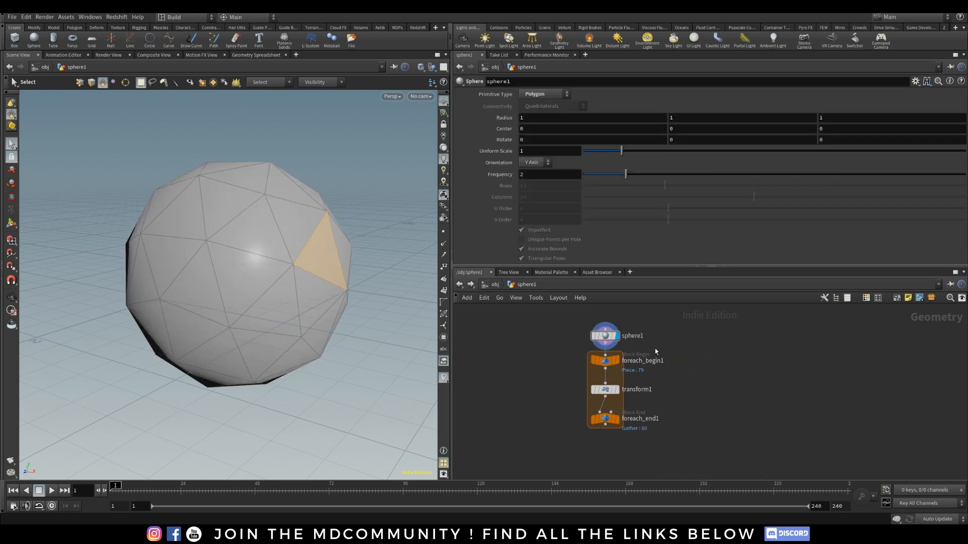
Display the For-Each loop's end node and create a metadata import node from the loop's begin node
left_click(605, 390)
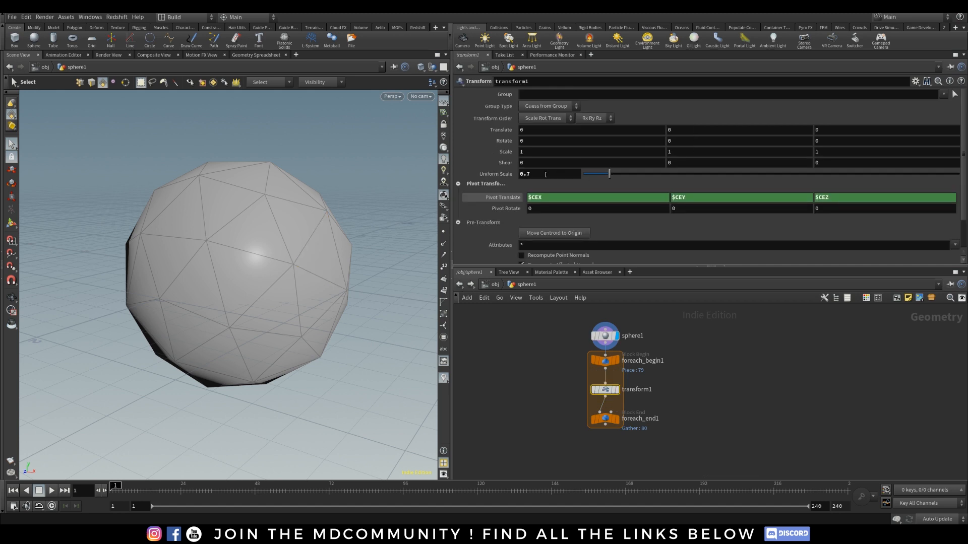
left_click(615, 419)
left_click(609, 359)
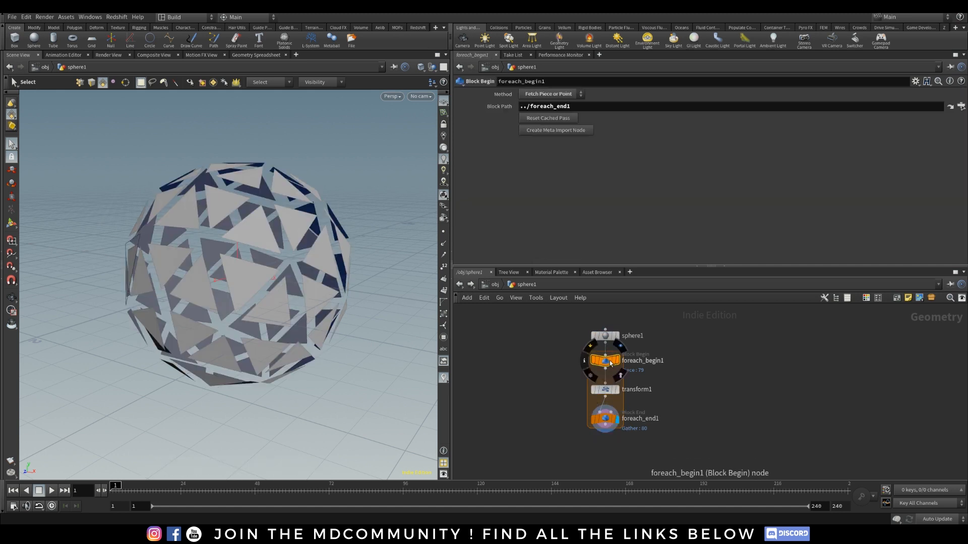
left_click(554, 130)
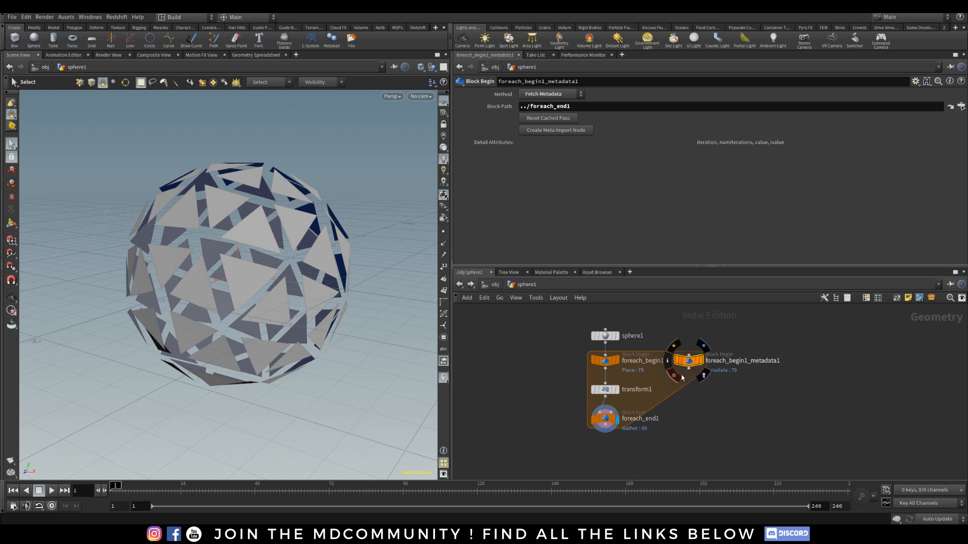
Move the loop's end node down and insert an Attribute Wrangle between the Transform and the end node
left_click_drag(604, 425, 607, 444)
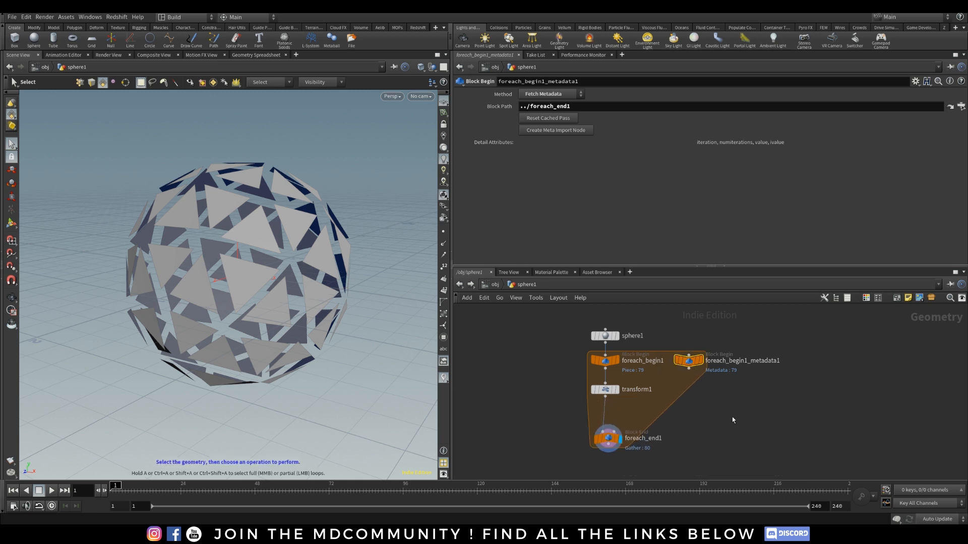
middle_click_drag(733, 420, 790, 406)
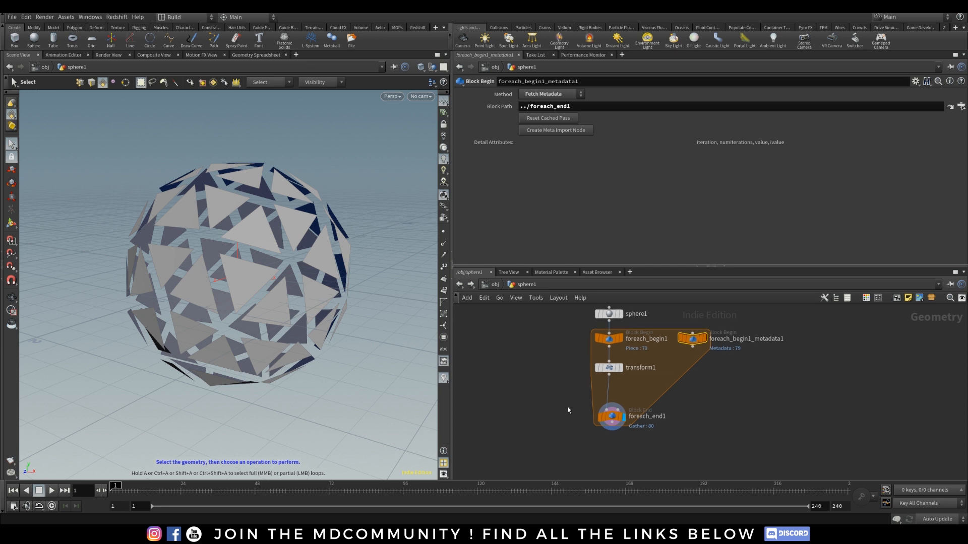
key("Tab")
type("wrangle")
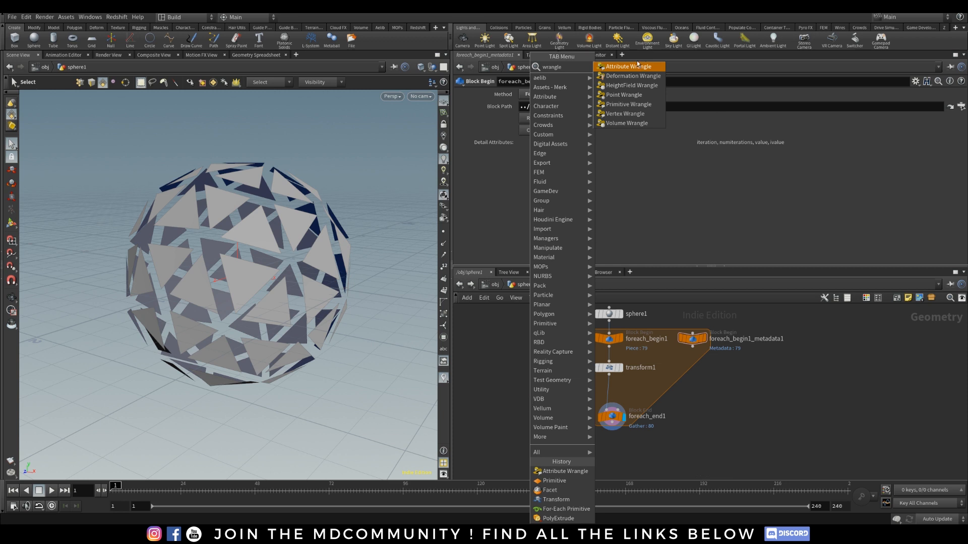
left_click(637, 65)
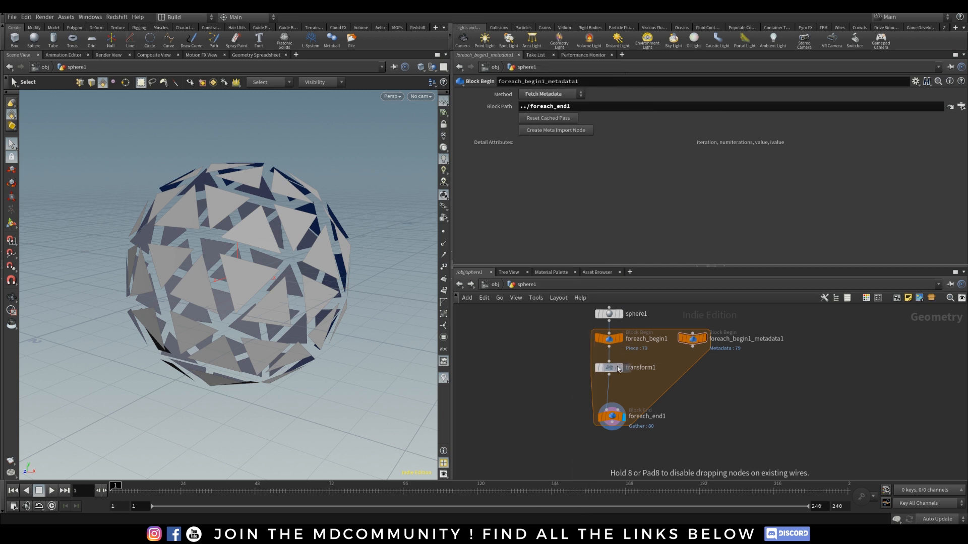
left_click(611, 395)
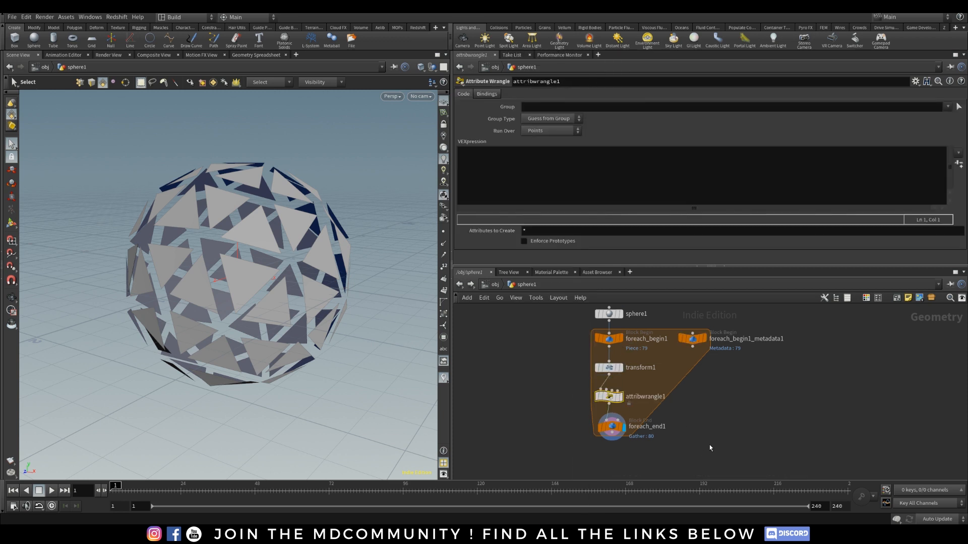
left_click_drag(709, 446, 783, 422)
Start the wrangle's VEX code with the declaration float iter = detail
left_click(607, 396)
left_click(546, 167)
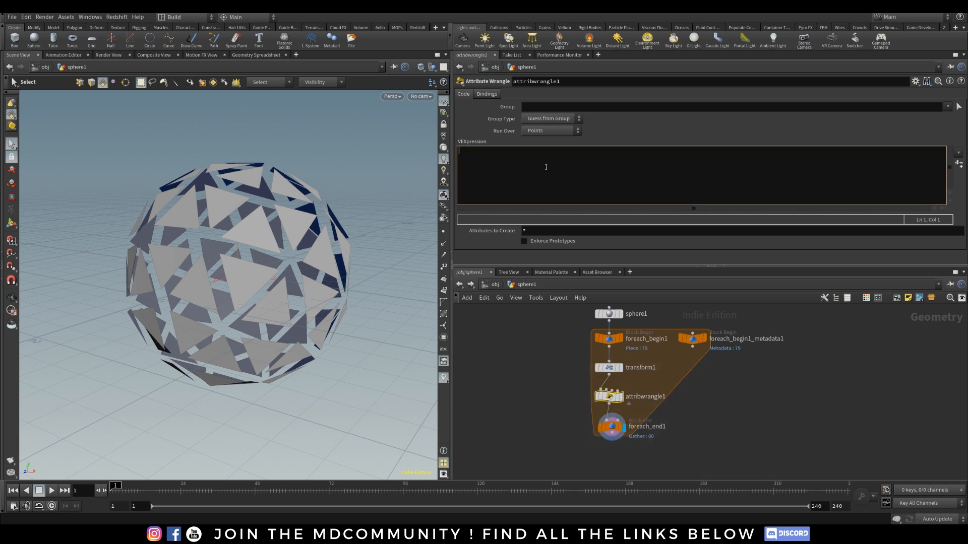
type("float iter")
left_click_drag(494, 152, 476, 150)
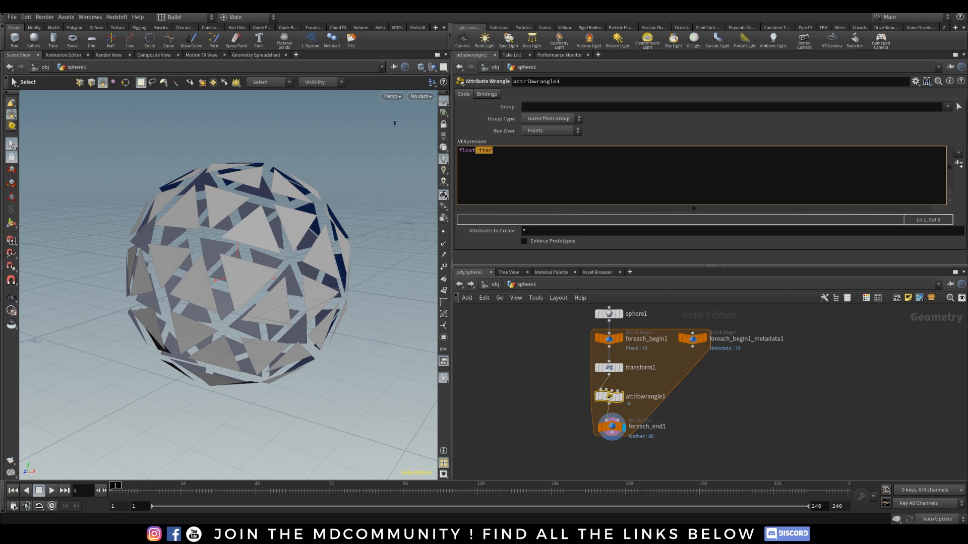
left_click(504, 164)
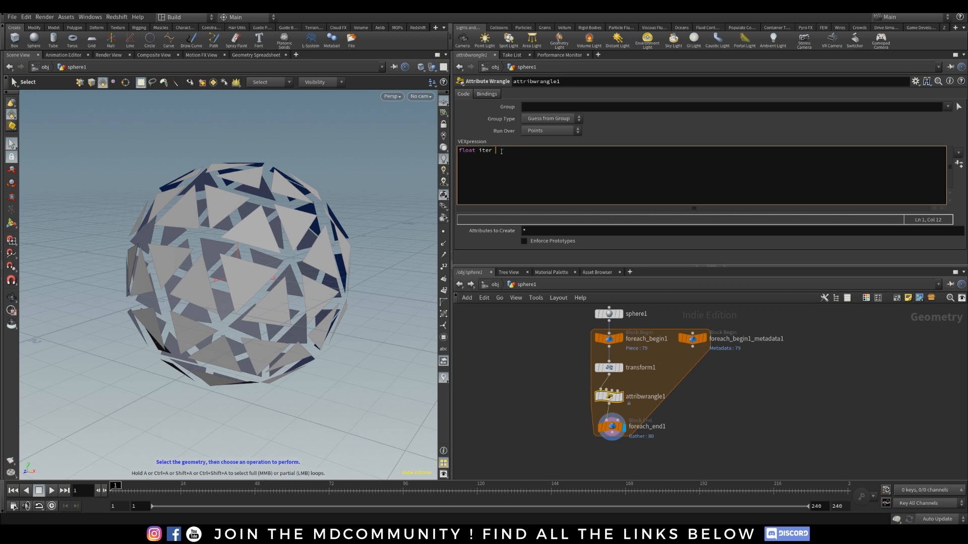
type("= detail")
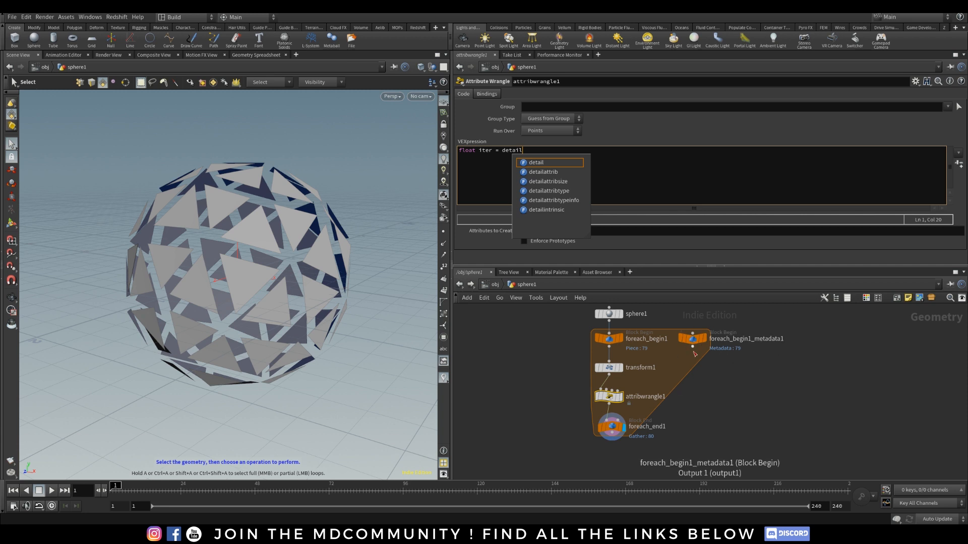
left_click(740, 420)
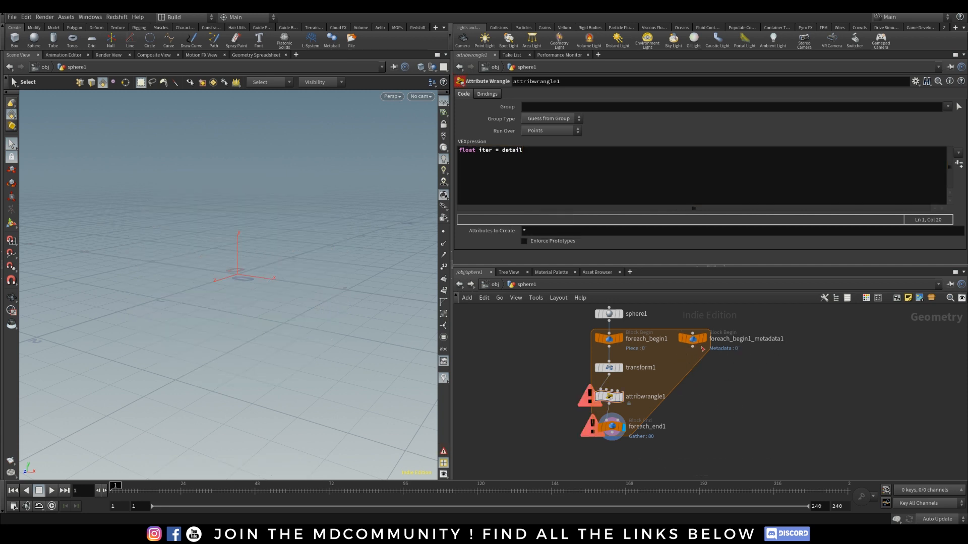
Connect the metadata node to the wrangle's second input and complete the line as float iter = detail(1, "iteration");
left_click_drag(693, 347, 608, 404)
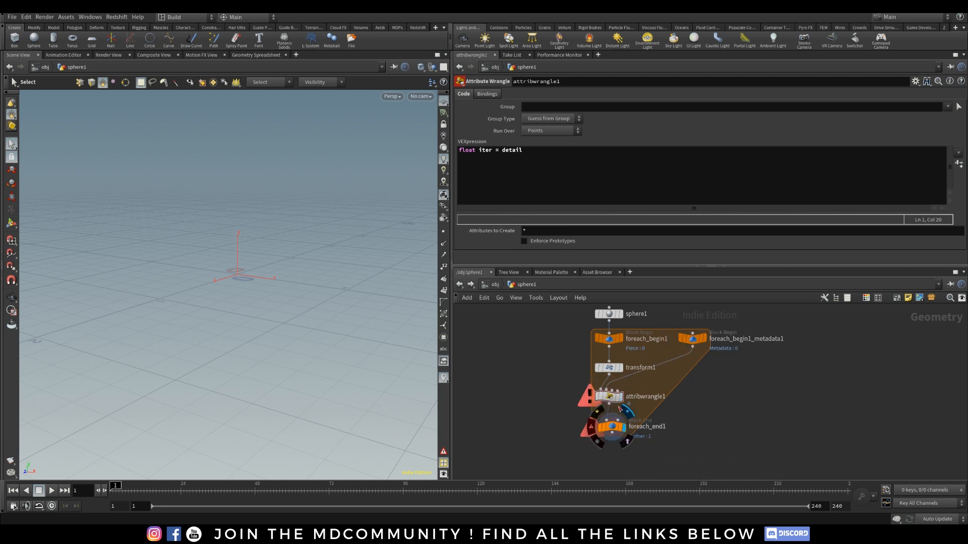
left_click(542, 155)
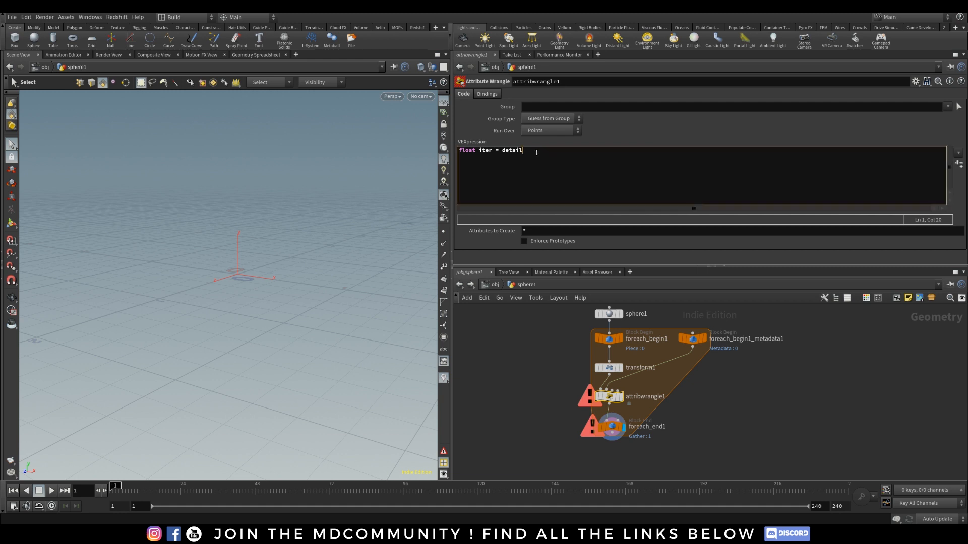
type("(1, \"iter")
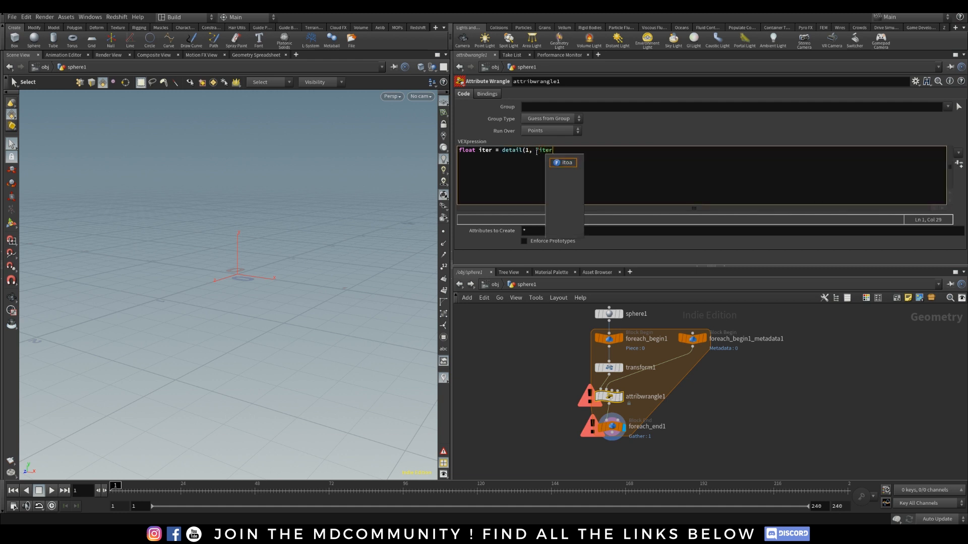
type("ation\"")
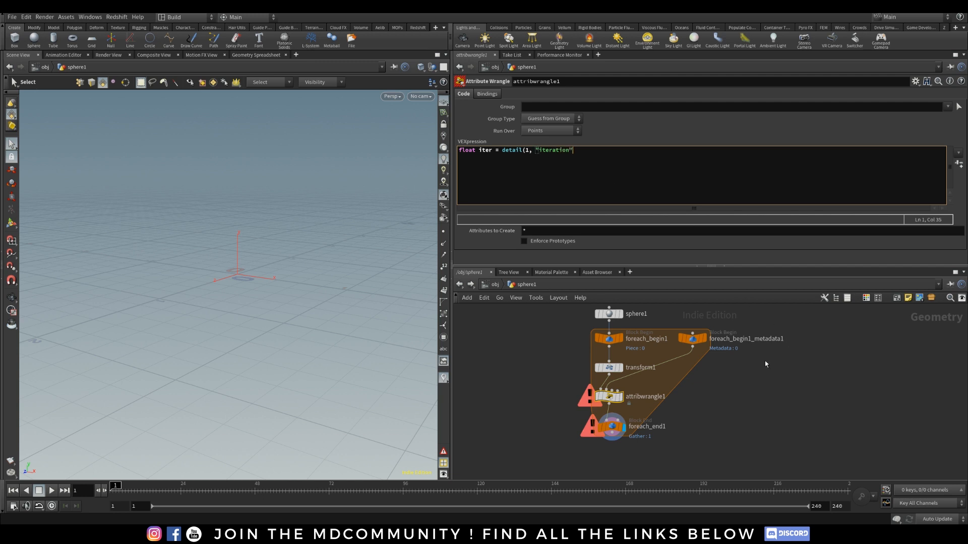
middle_click(691, 338)
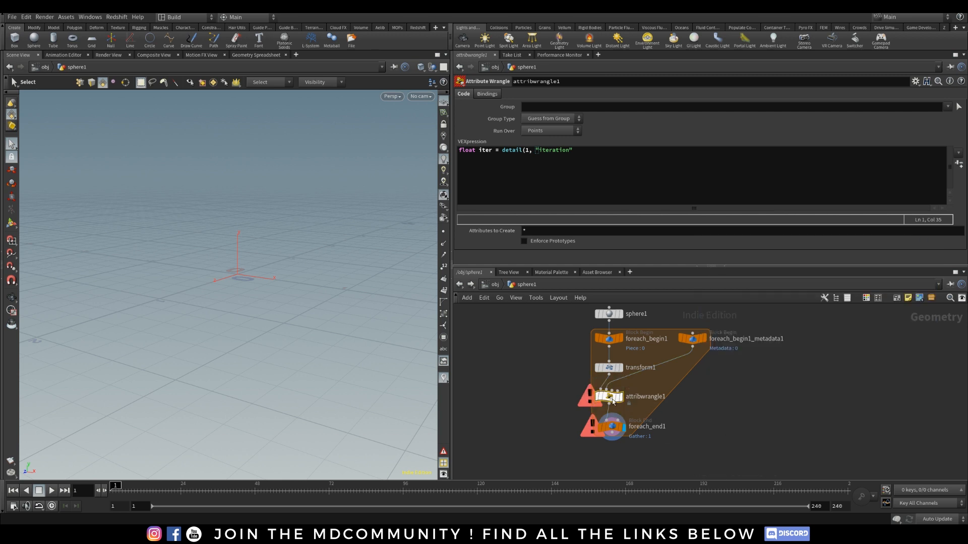
left_click(594, 157)
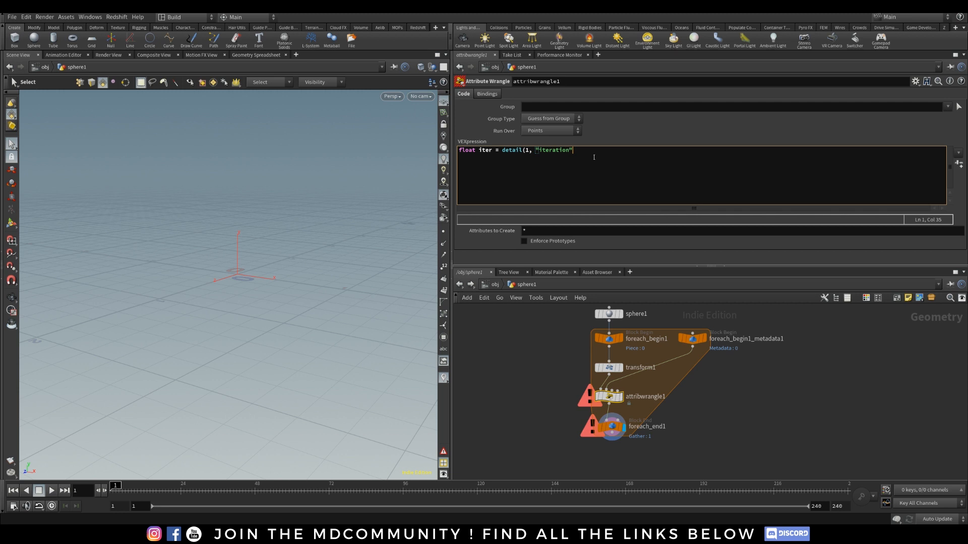
type(");")
Add the condition if(iter == 0) below the iteration variable in the wrangle's code
key("Return")
type("if")
key("BackSpace")
type("(iter ")
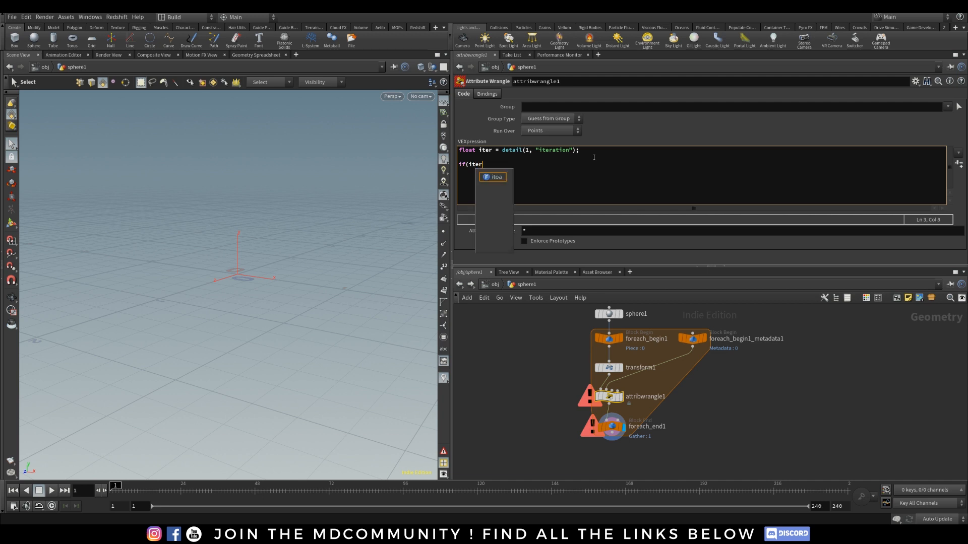
type("== ")
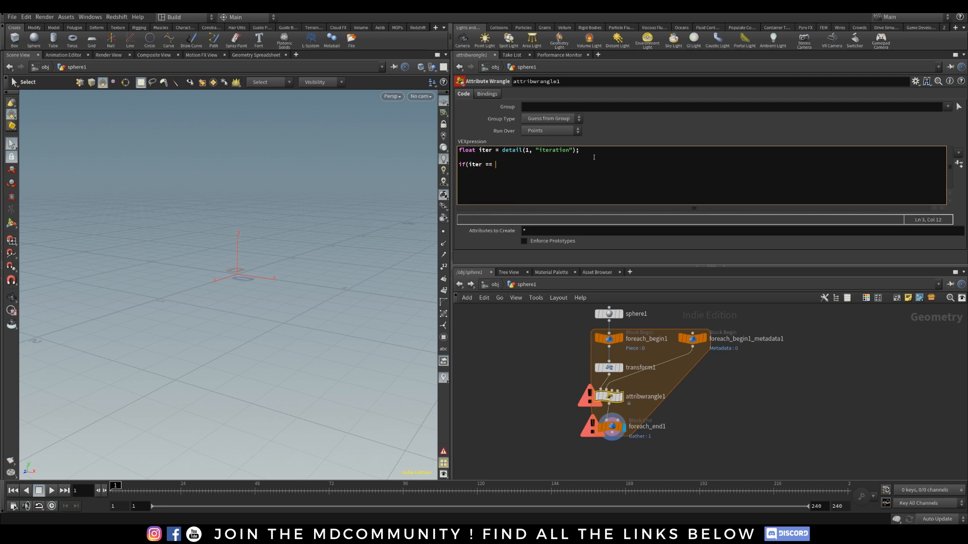
type("0)")
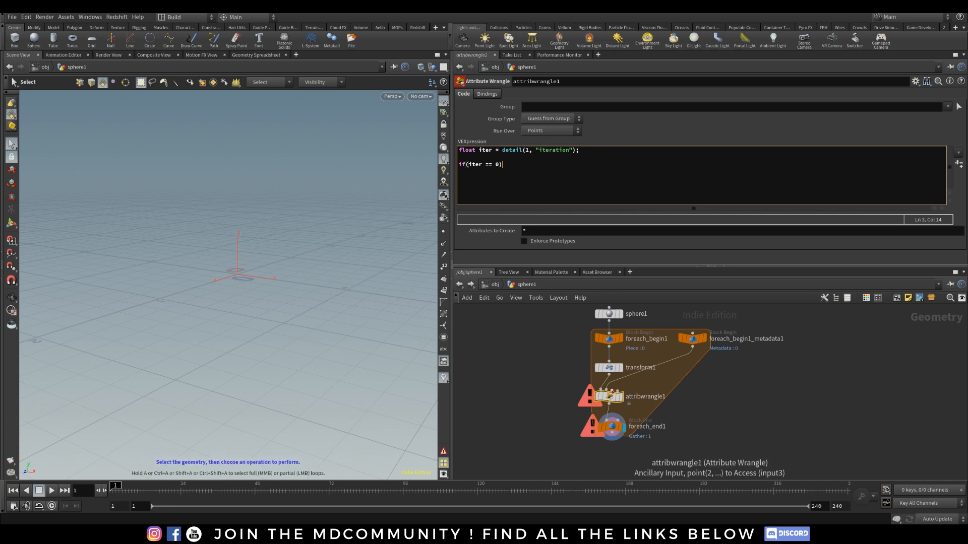
Bypass the wrangle, preview single loop passes from 0 up to 8 on the end node, and restore full iteration with the wrangle active
left_click(627, 413)
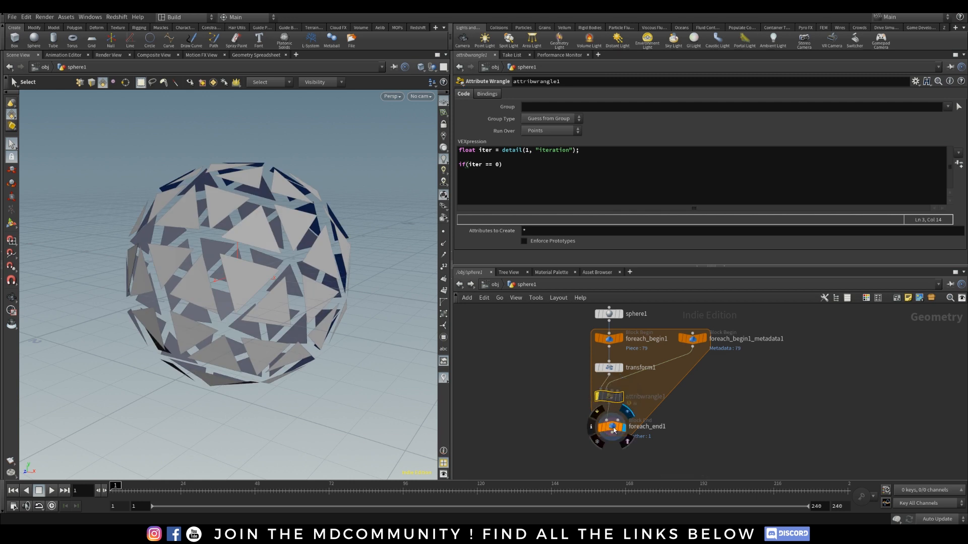
left_click(611, 427)
left_click(458, 189)
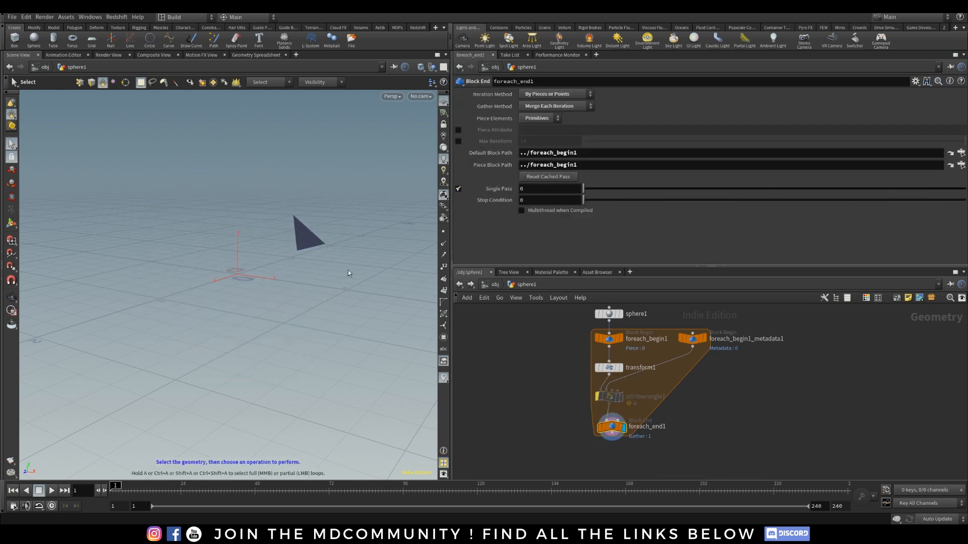
left_click_drag(331, 260, 245, 241, "alt")
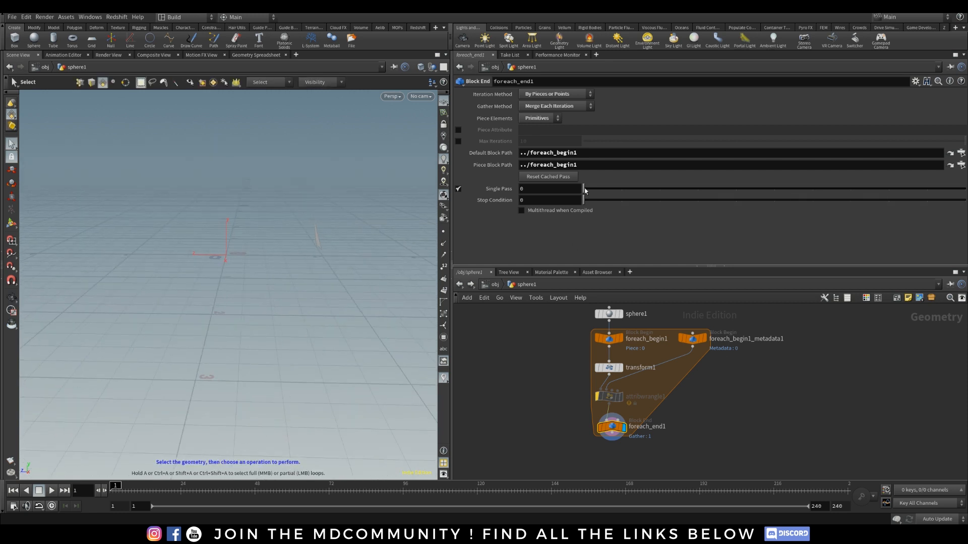
left_click_drag(596, 189, 858, 186)
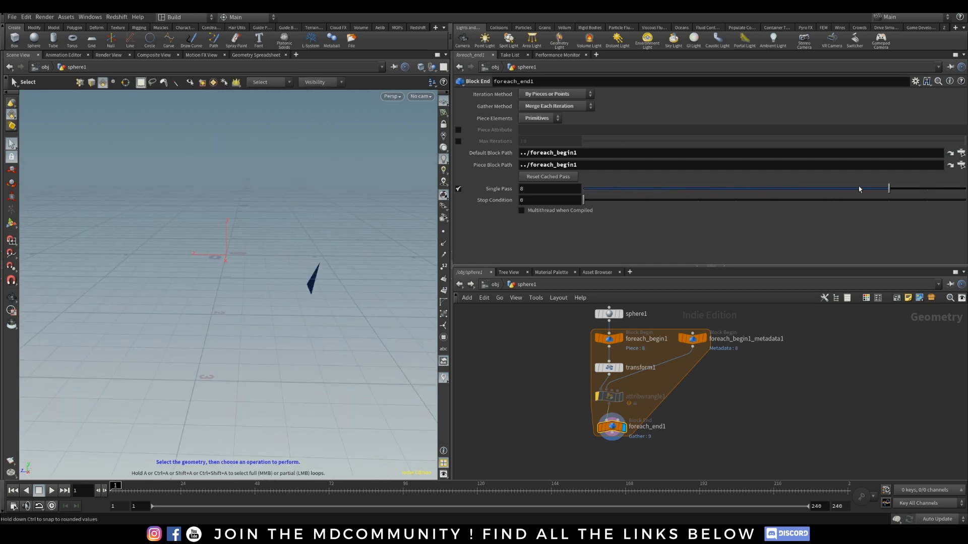
left_click(458, 188)
left_click_drag(245, 339, 262, 297, "alt")
left_click(598, 397)
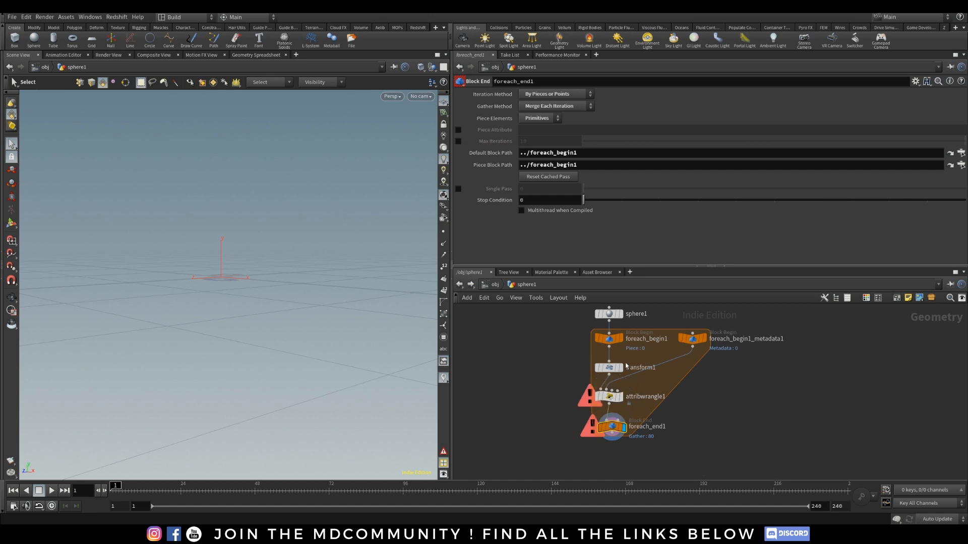
left_click(609, 397)
left_click(510, 164)
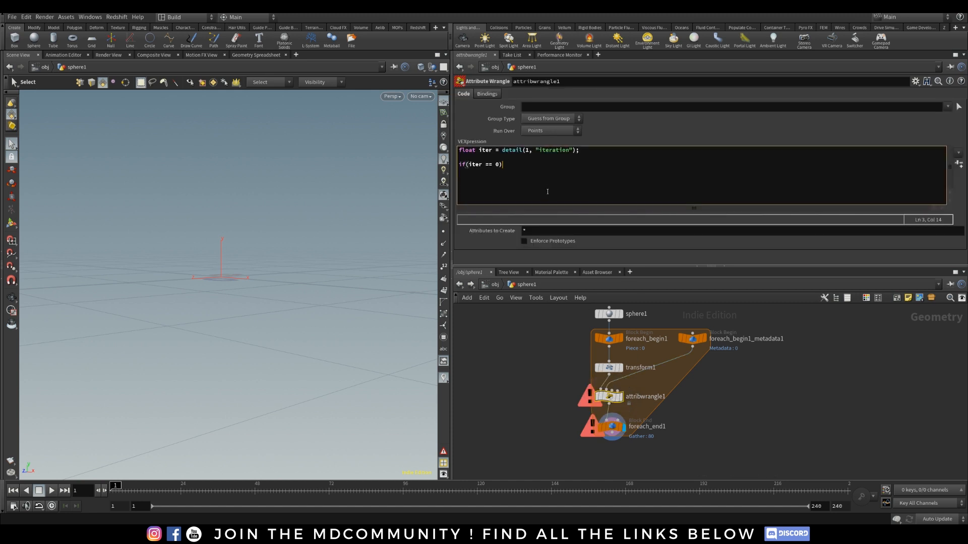
key("Return")
type("{     ")
type("@Cd")
type(" = se")
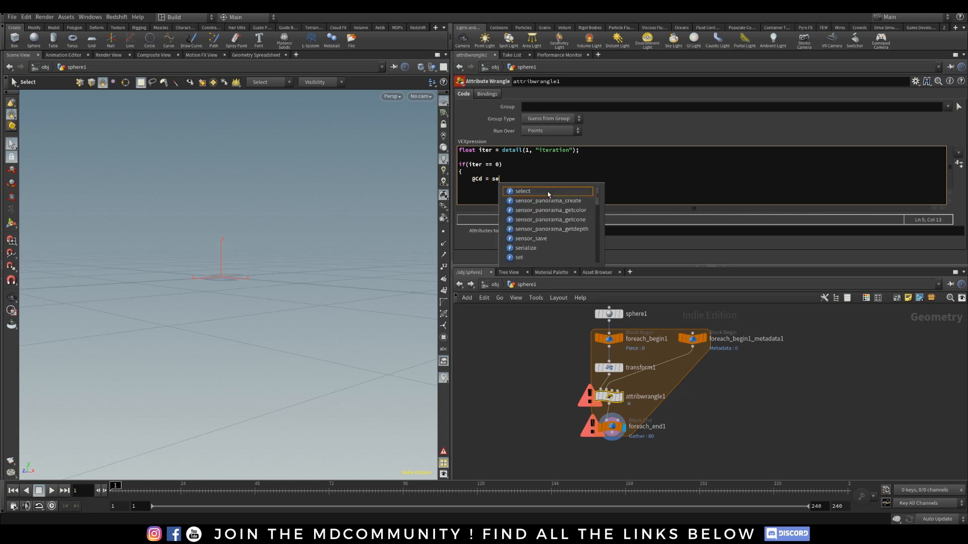
type("t(")
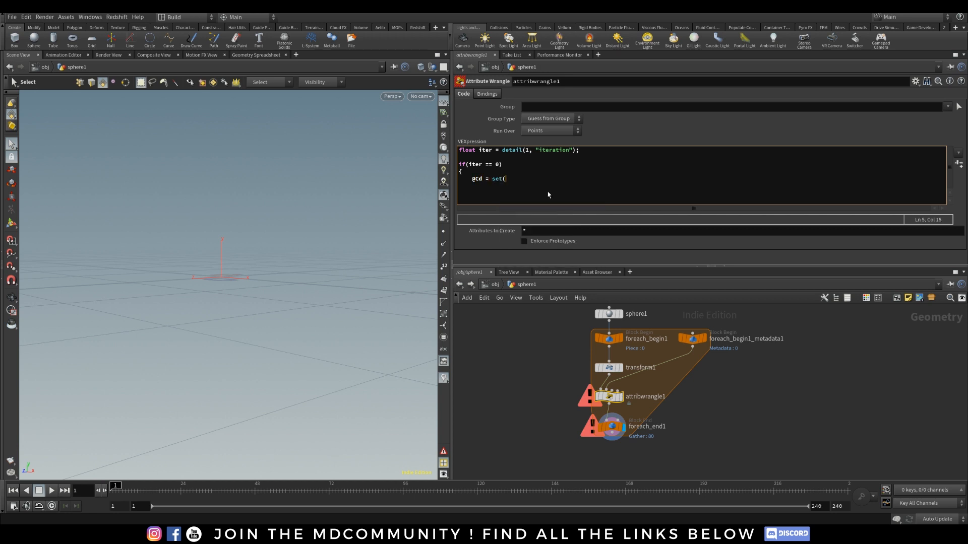
type("1,0,1);)")
key("BackSpace")
key("Return")
type("}")
key("Left")
key("BackSpace")
key("BackSpace")
key("BackSpace")
key("BackSpace")
left_click(523, 423)
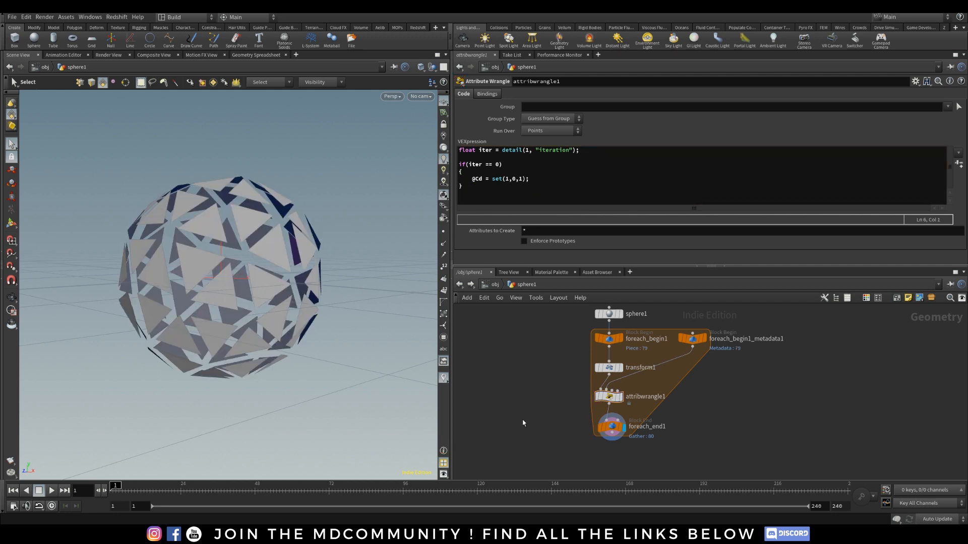
Change the wrangle's condition to iter == 1 and check which sphere face receives the magenta colour
left_click_drag(266, 300, 210, 281, "alt")
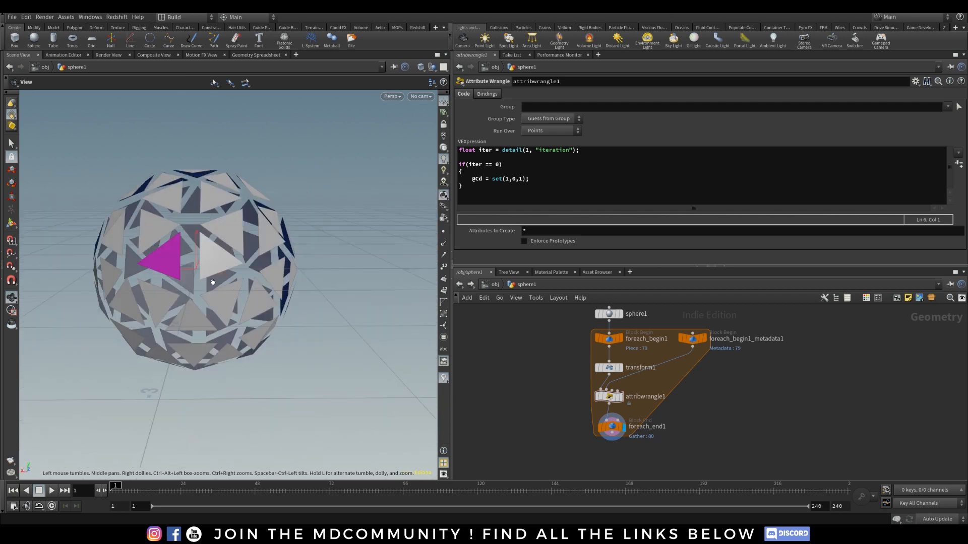
right_click_drag(179, 270, 201, 217)
left_click_drag(164, 254, 178, 258)
key("s")
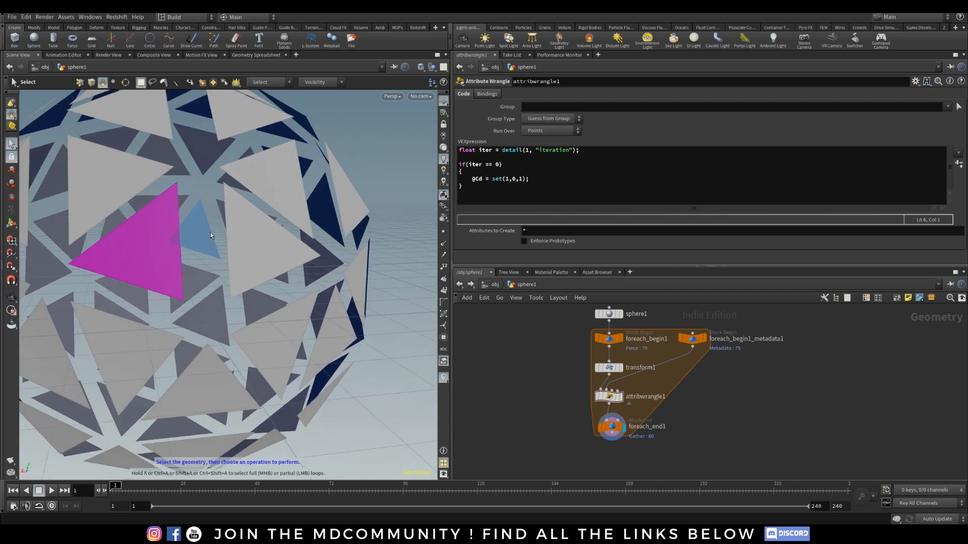
double_click(497, 163)
type("1")
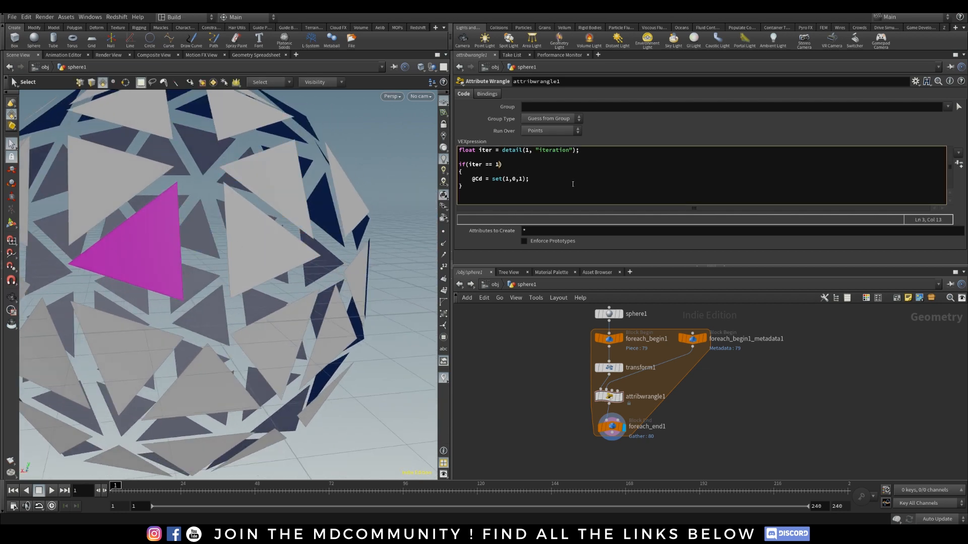
left_click(549, 194)
left_click(508, 388)
right_click_drag(187, 214, 165, 240, "alt")
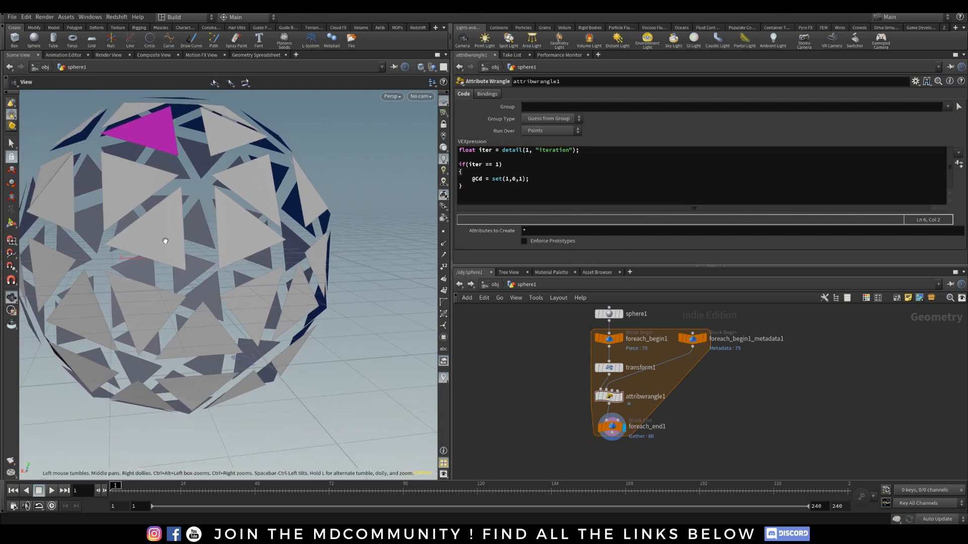
Change the colour assigned in the wrangle's iter == 1 block to set(0,1,1) and apply the code
middle_click_drag(164, 240, 245, 323, "alt")
double_click(515, 179)
type("1")
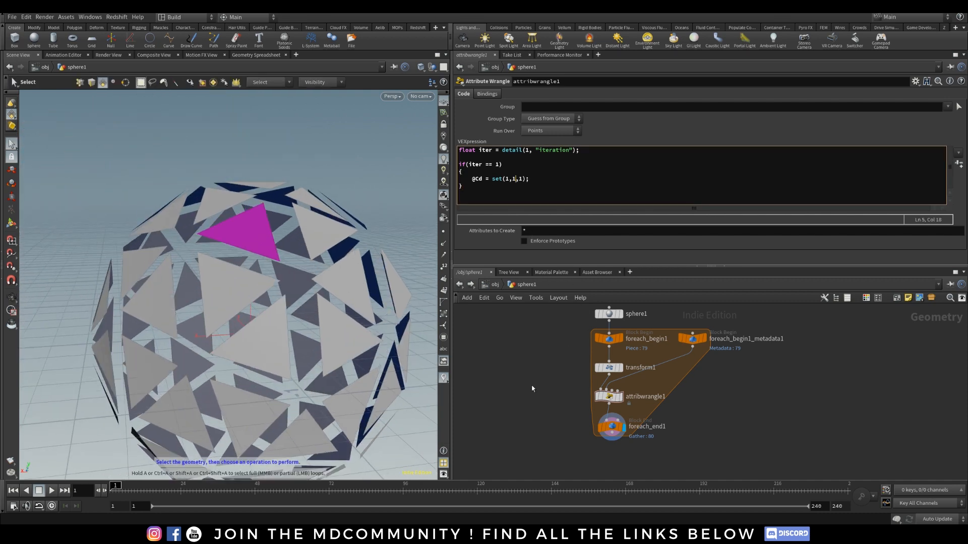
left_click(529, 388)
left_click(509, 177)
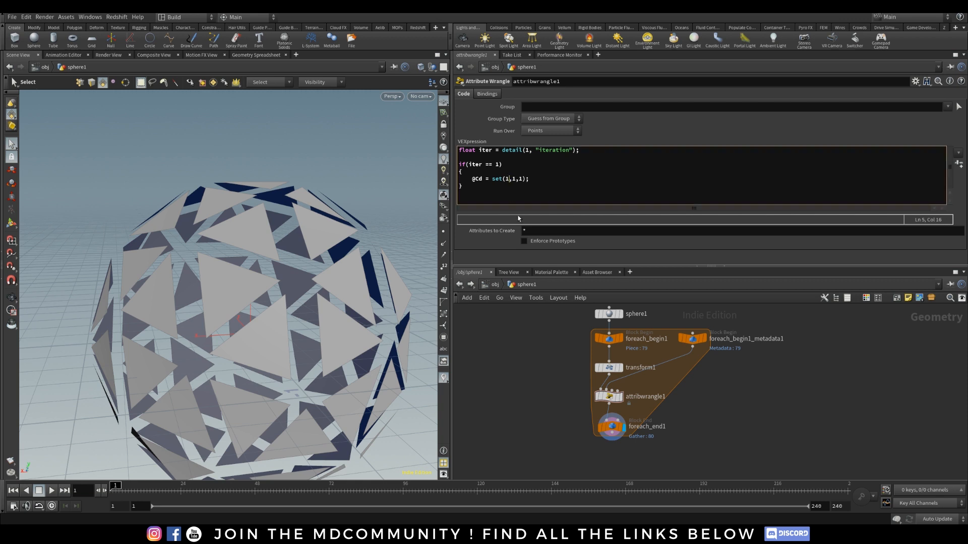
left_click(531, 380)
Duplicate the whole if(iter == 1) block below the original in the wrangle's code
left_click_drag(470, 188, 408, 138)
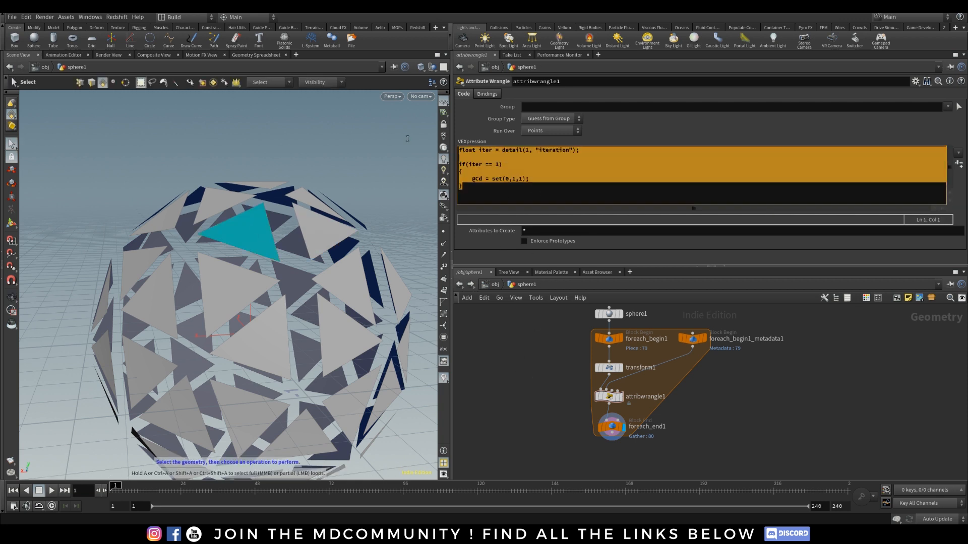
left_click_drag(529, 198, 446, 168)
key("ctrl+c")
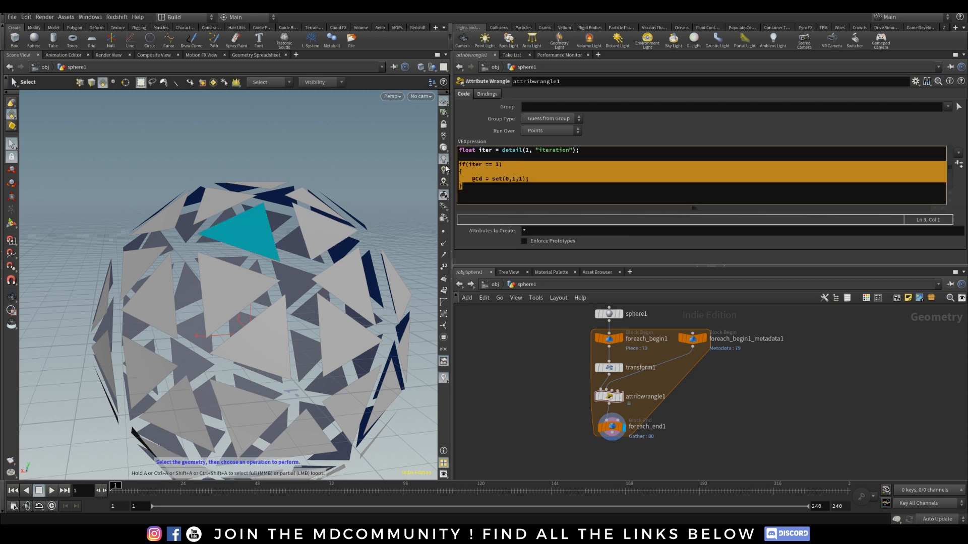
left_click(492, 187)
key("ctrl+v")
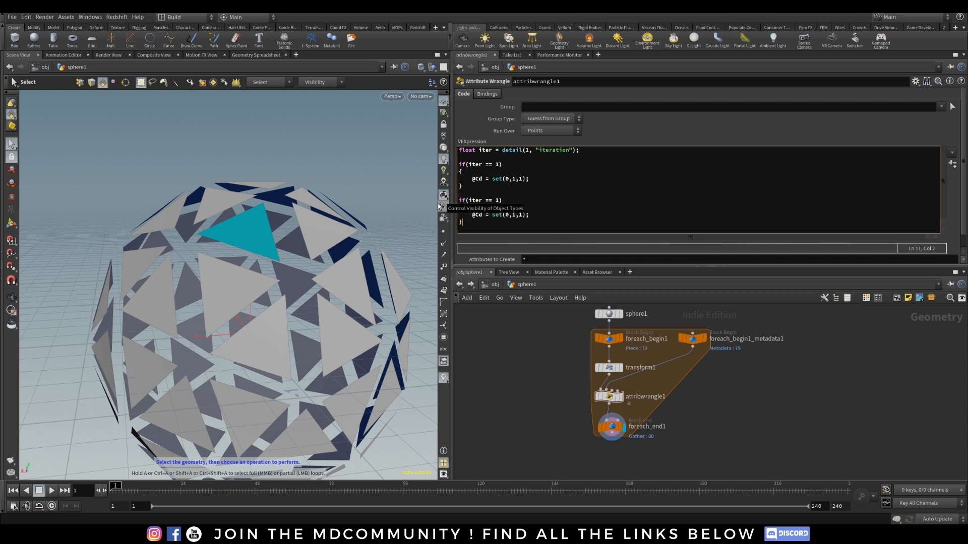
Change the duplicated block's condition to iter == 0 and its colour to set(0,0,1), and apply the code
left_click(499, 201)
double_click(499, 201)
key("BackSpace")
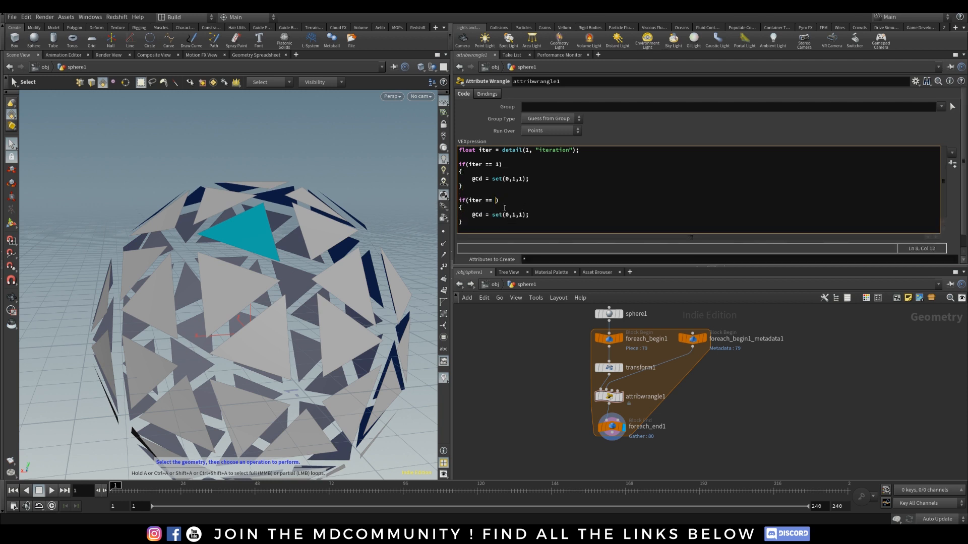
type("0")
double_click(514, 215)
key("BackSpace")
type("0")
key("Escape")
left_click_drag(227, 304, 277, 273, "alt")
scroll(267, 286, "down", 5, "alt")
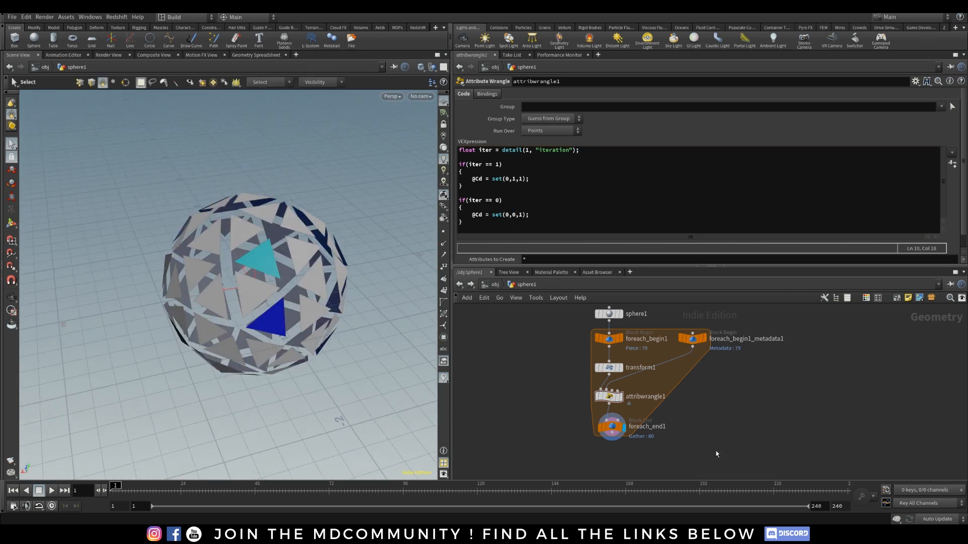
left_click_drag(719, 457, 784, 397)
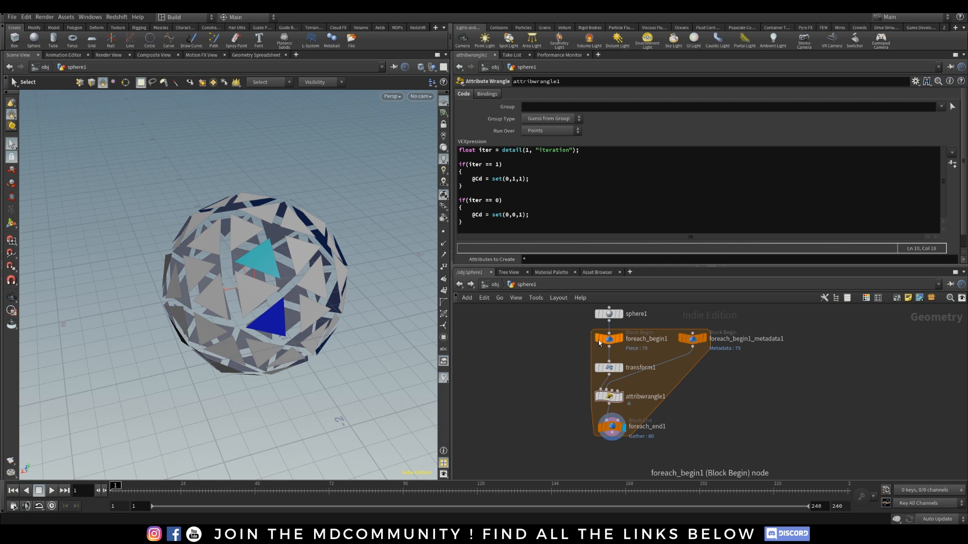
left_click_drag(640, 456, 573, 328)
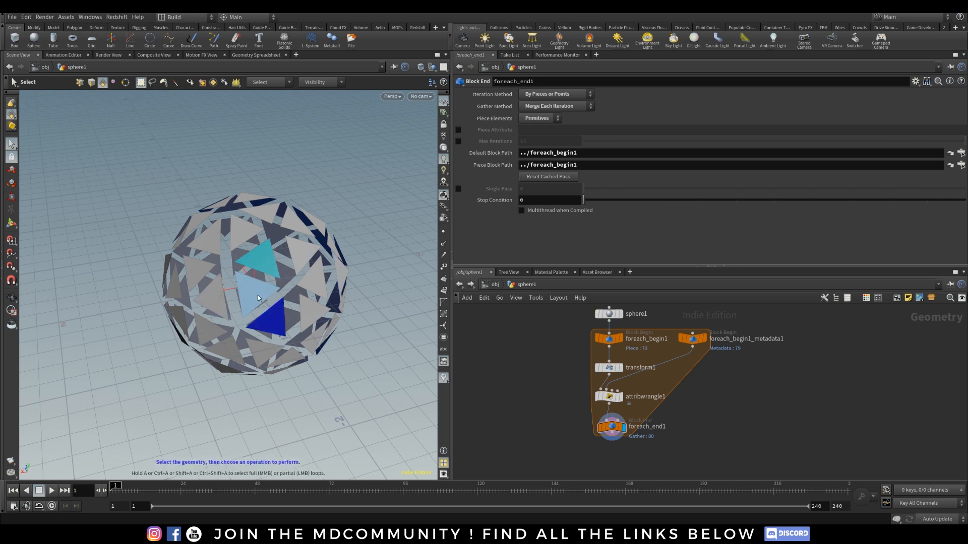
scroll(652, 395, "down", 3)
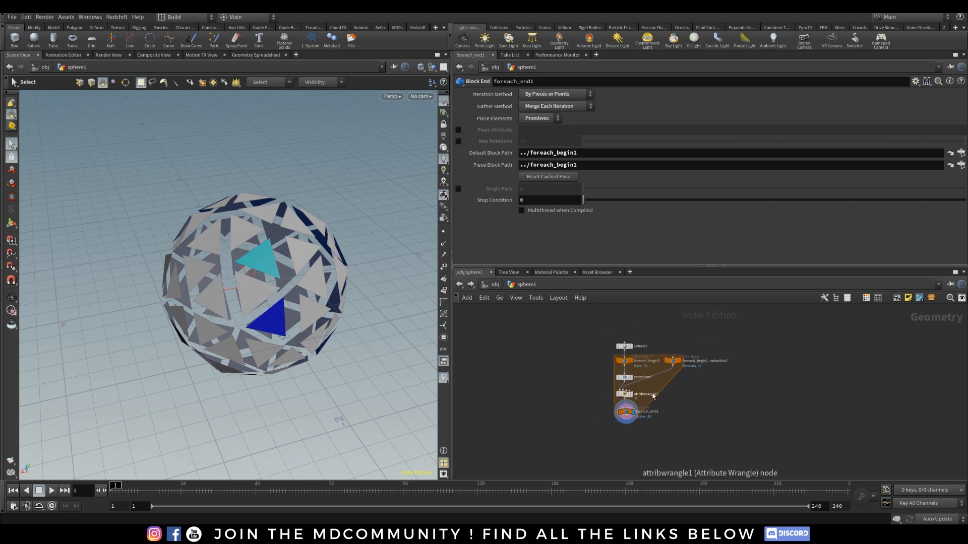
scroll(663, 422, "up", 3)
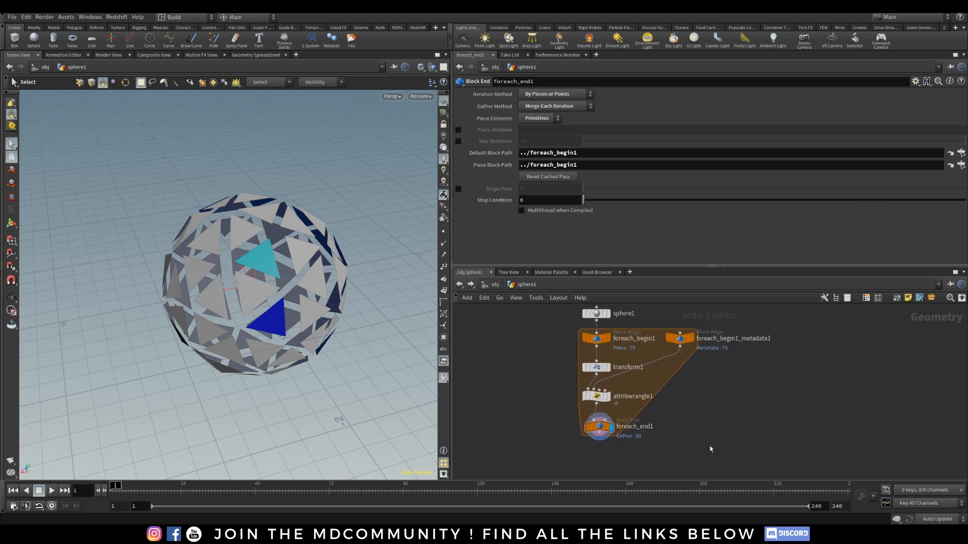
left_click_drag(710, 455, 548, 350)
scroll(756, 375, "down", 2)
middle_click_drag(796, 419, 756, 391)
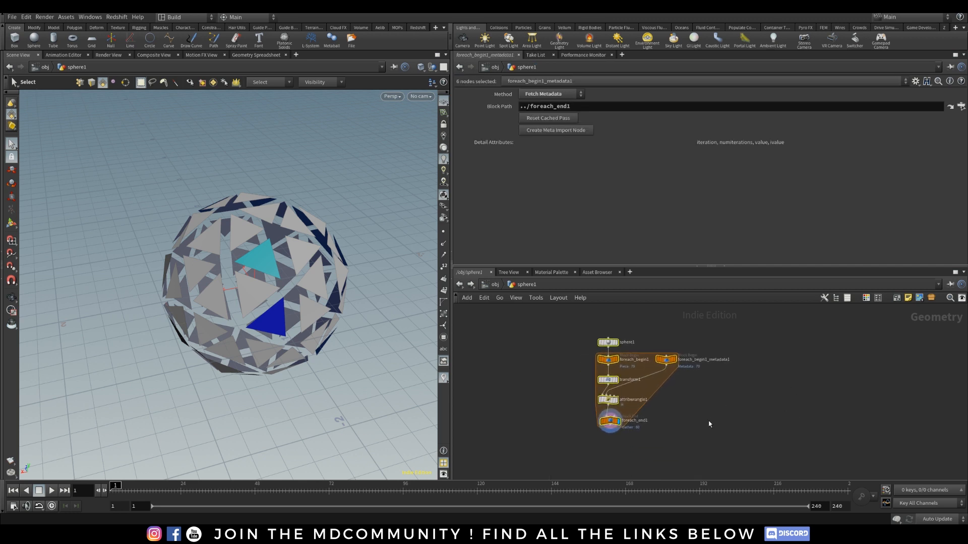
left_click_drag(701, 437, 601, 361)
scroll(592, 361, "up", 2)
left_click_drag(720, 451, 577, 349)
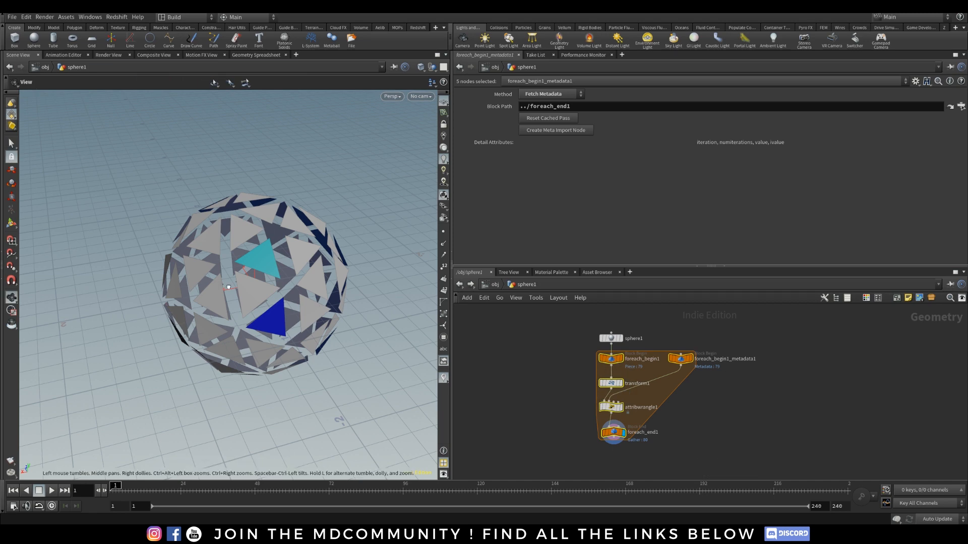
Delete all nodes of the For-Each loop, including the metadata node, transform and wrangle, keeping only sphere1
left_click_drag(231, 237, 282, 228, "alt")
left_click_drag(705, 462, 579, 355)
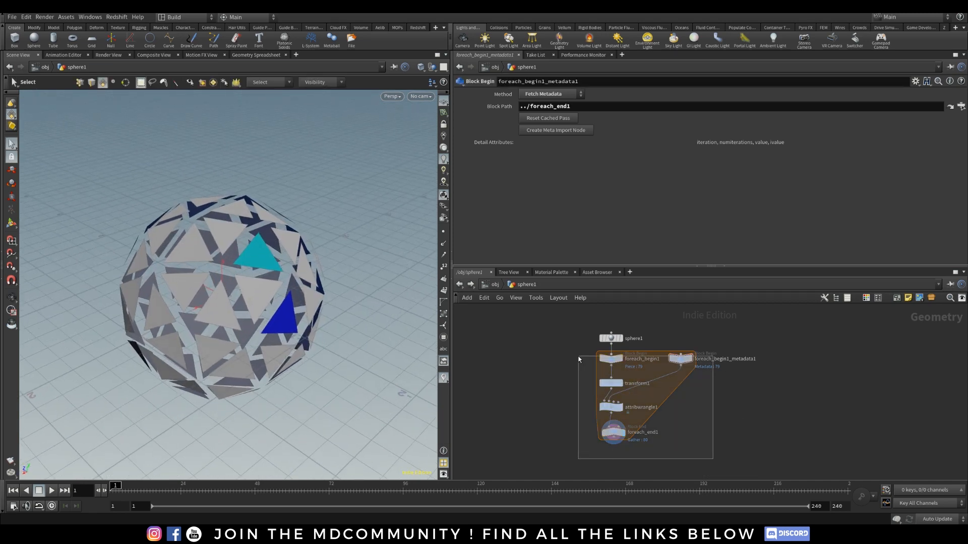
key("Delete")
Add a For-Loop with Feedback block below sphere1 and leave some room between the sphere and the loop
key("Tab")
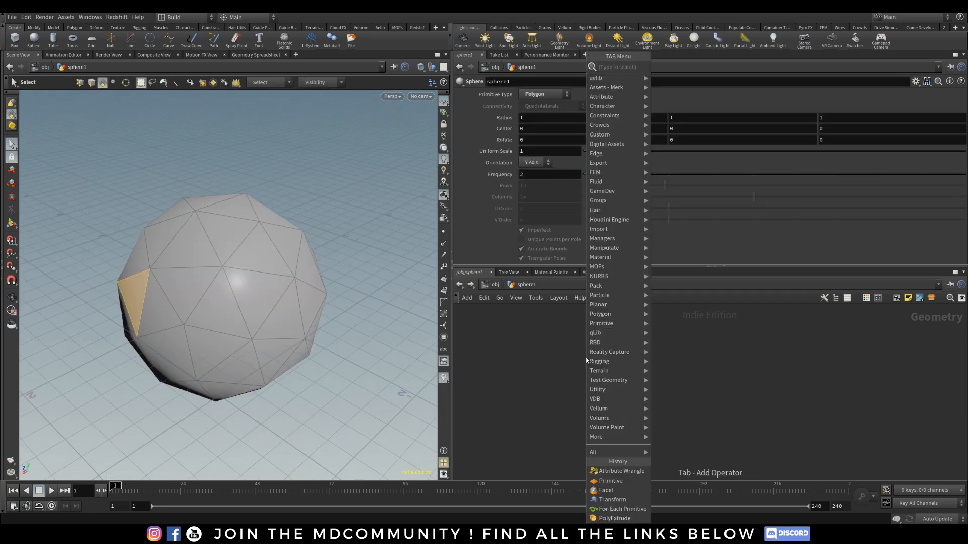
type("for")
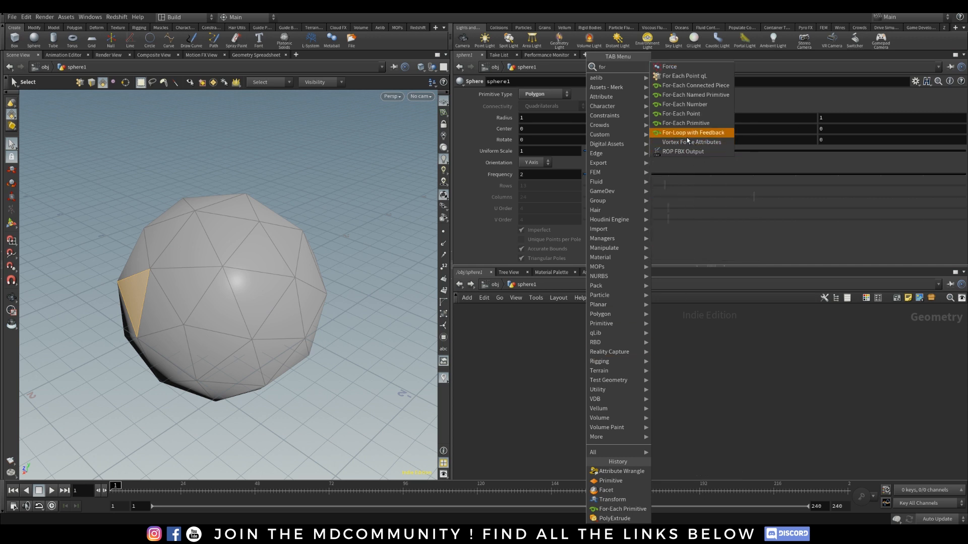
left_click(687, 133)
left_click(610, 375)
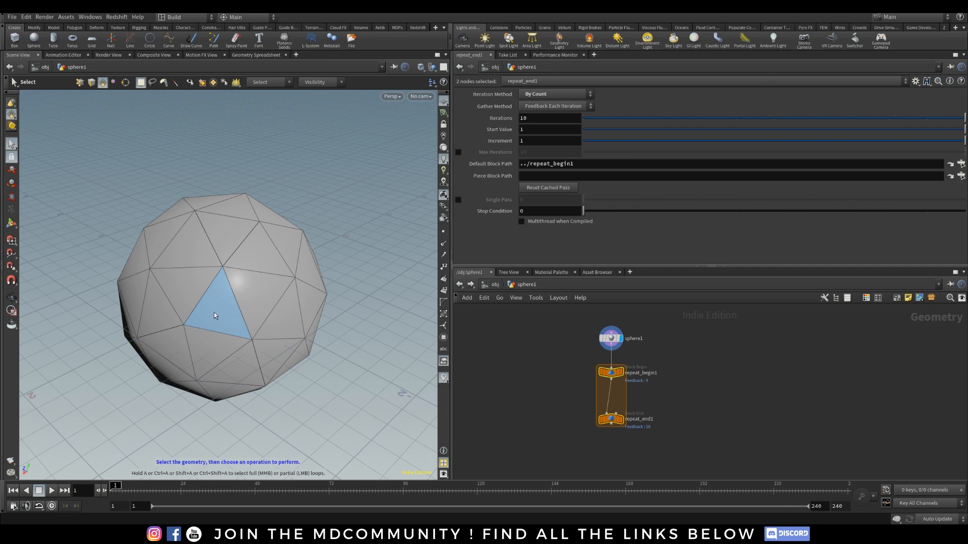
left_click_drag(214, 316, 262, 303)
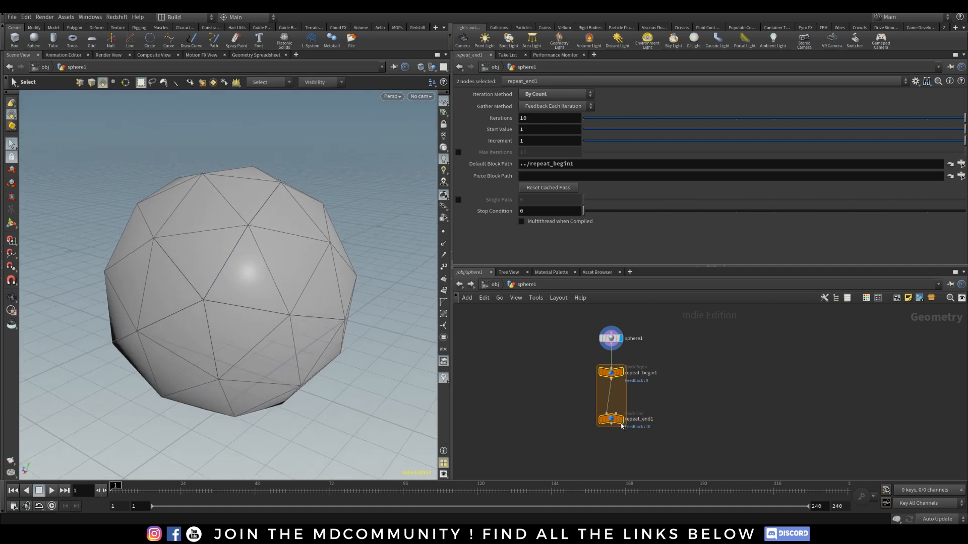
left_click_drag(611, 338, 611, 329)
Insert a Group node between sphere1 and the loop's begin node
left_click(519, 338)
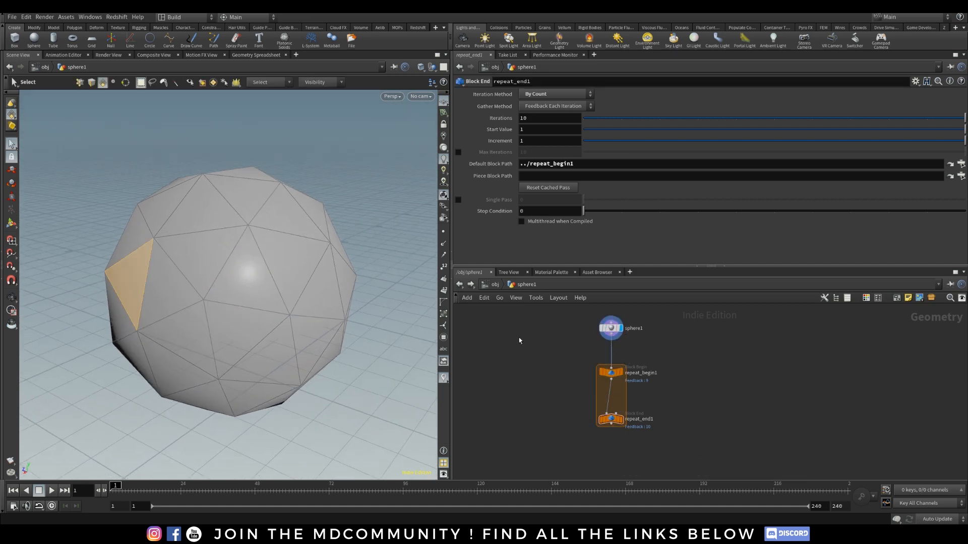
key("Tab")
type("group")
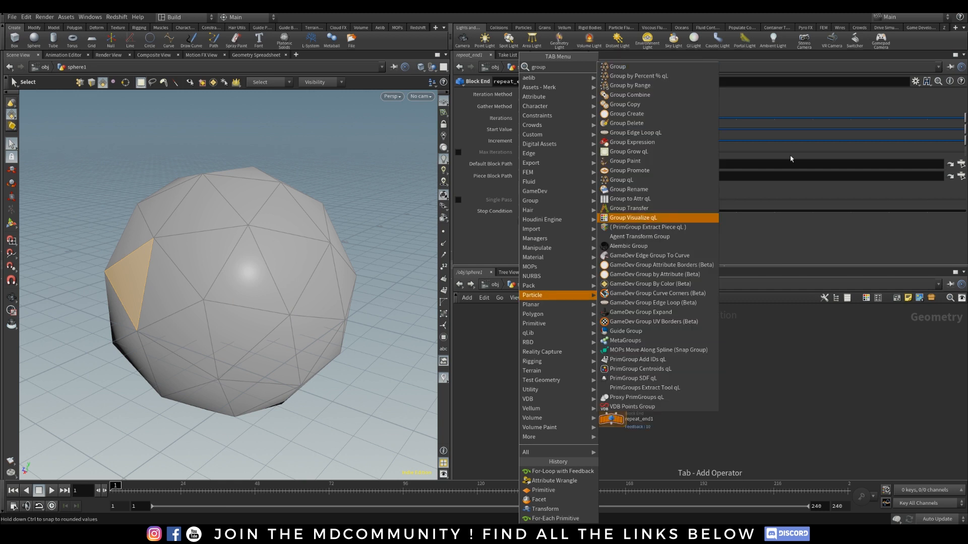
left_click(605, 67)
left_click(611, 352)
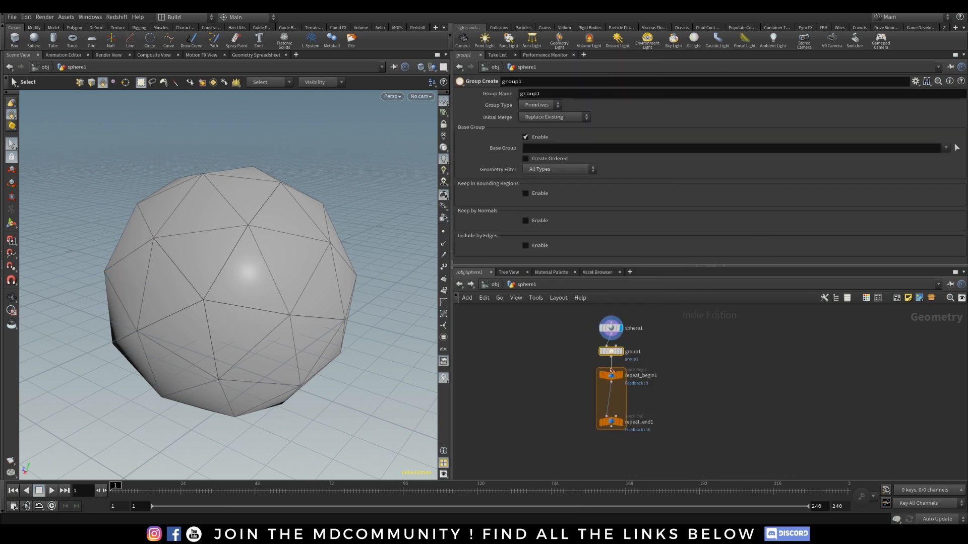
Bypass the group1 node
left_click_drag(556, 95, 449, 108)
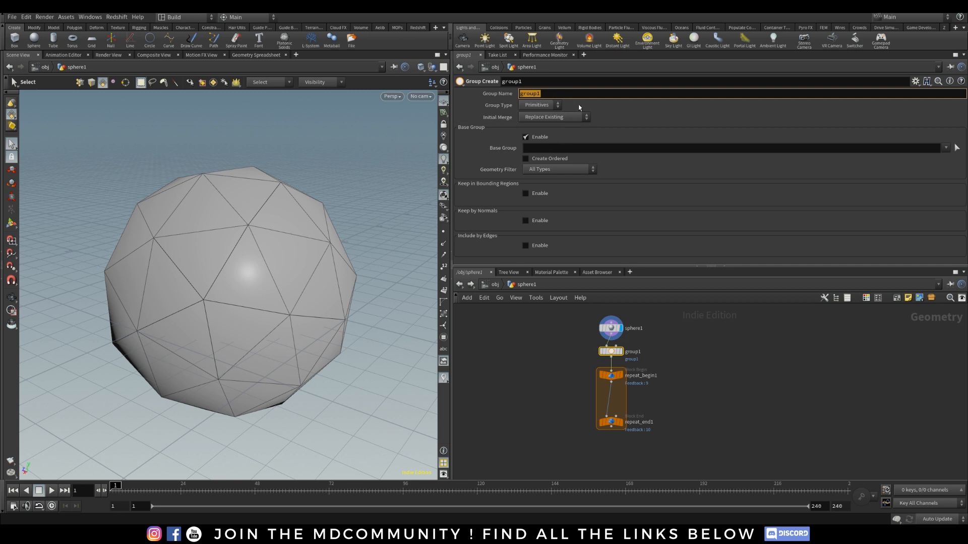
left_click(538, 94)
left_click(598, 342)
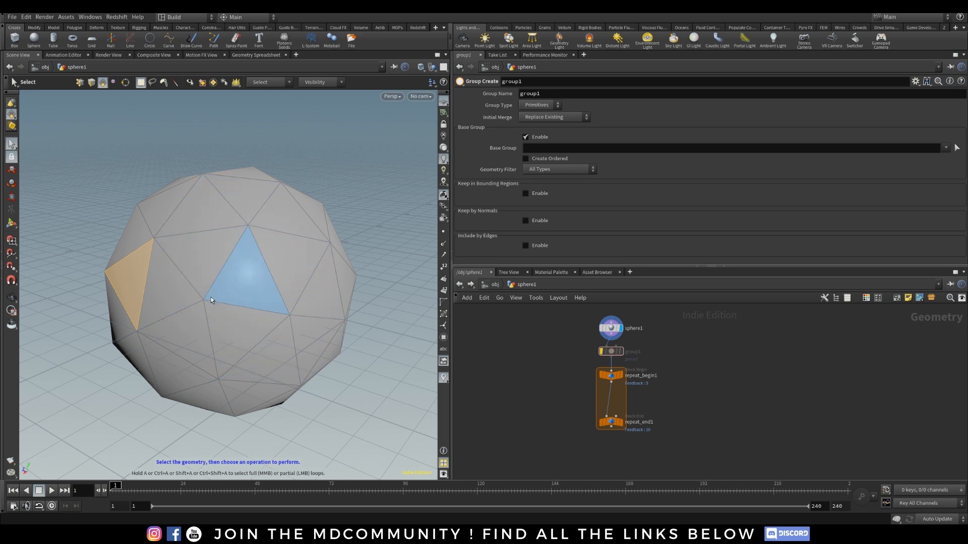
mouse_move(612, 351)
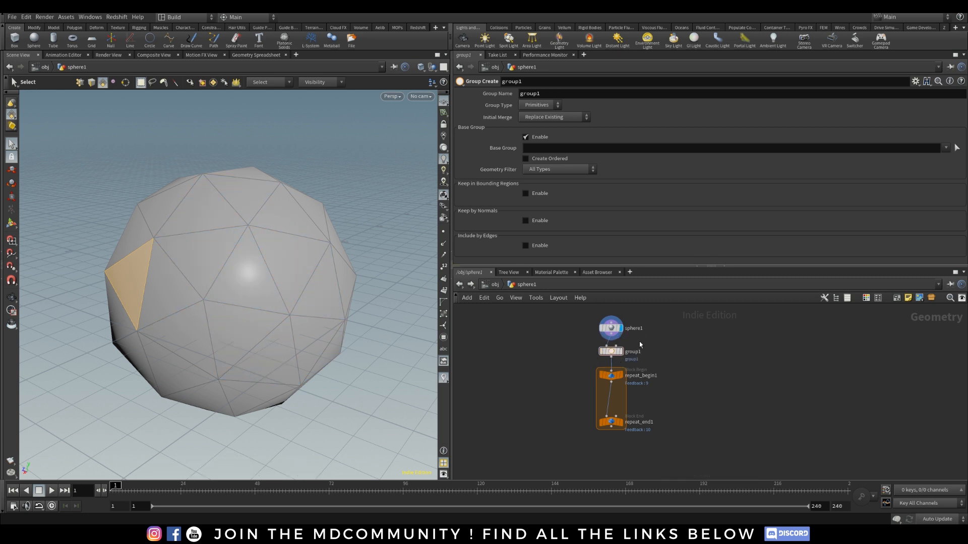
left_click(612, 351)
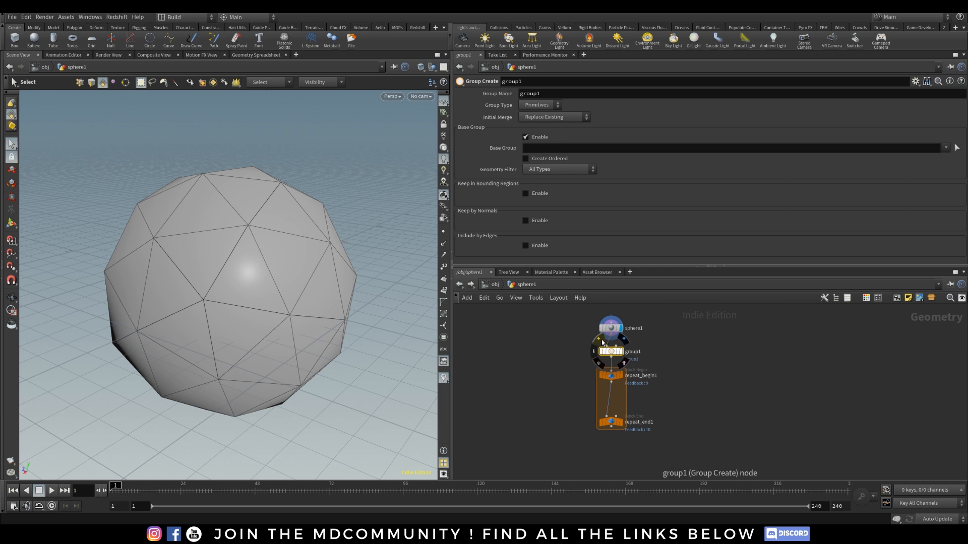
left_click(600, 339)
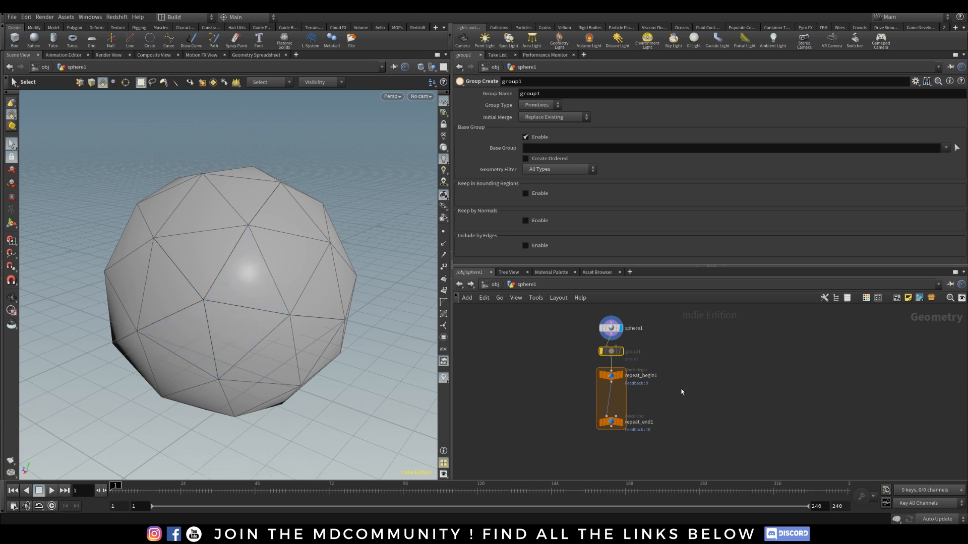
Insert a PolyExtrude node inside the feedback loop, between repeat_begin1 and repeat_end1
middle_click_drag(686, 400, 701, 424)
scroll(678, 416, "up", 1)
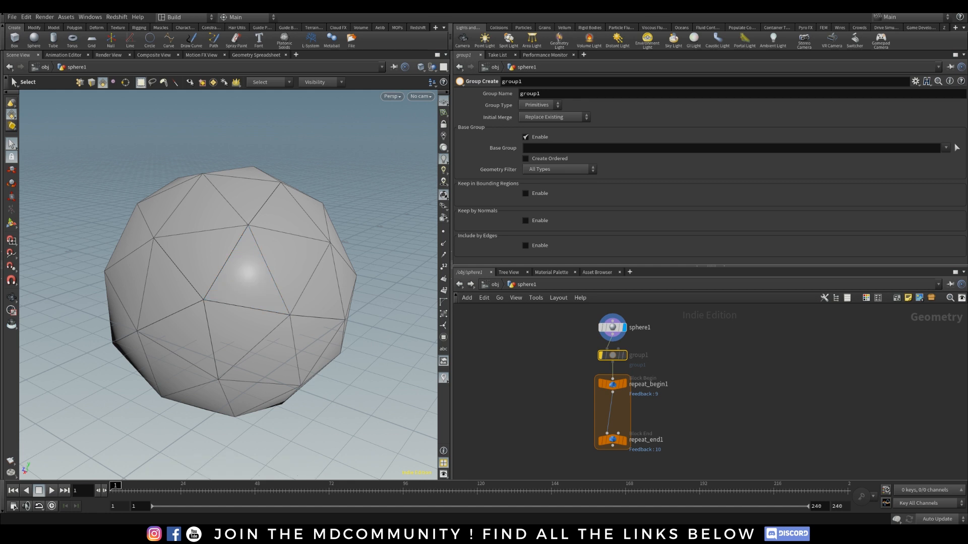
middle_click_drag(733, 384, 733, 383)
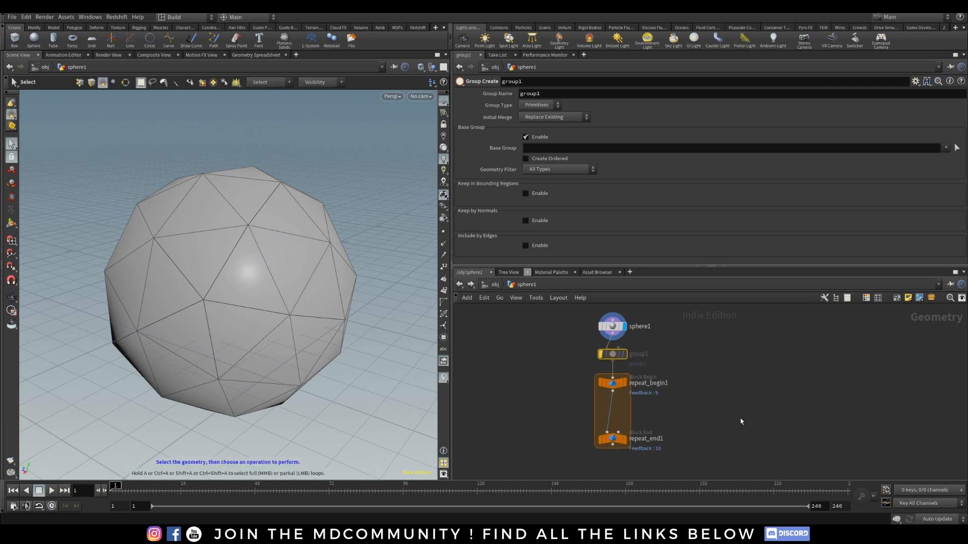
middle_click_drag(741, 421, 745, 416)
key("Tab")
type("extrude")
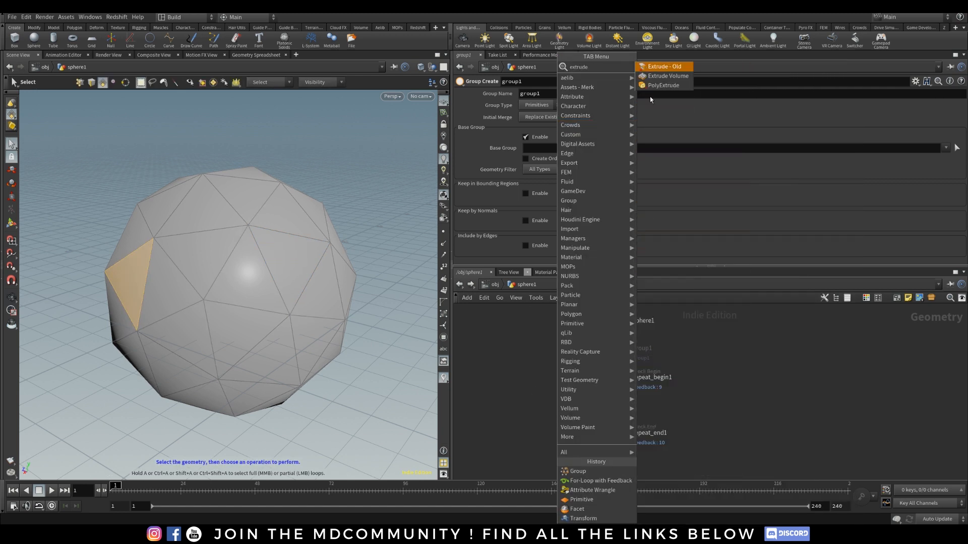
left_click(663, 85)
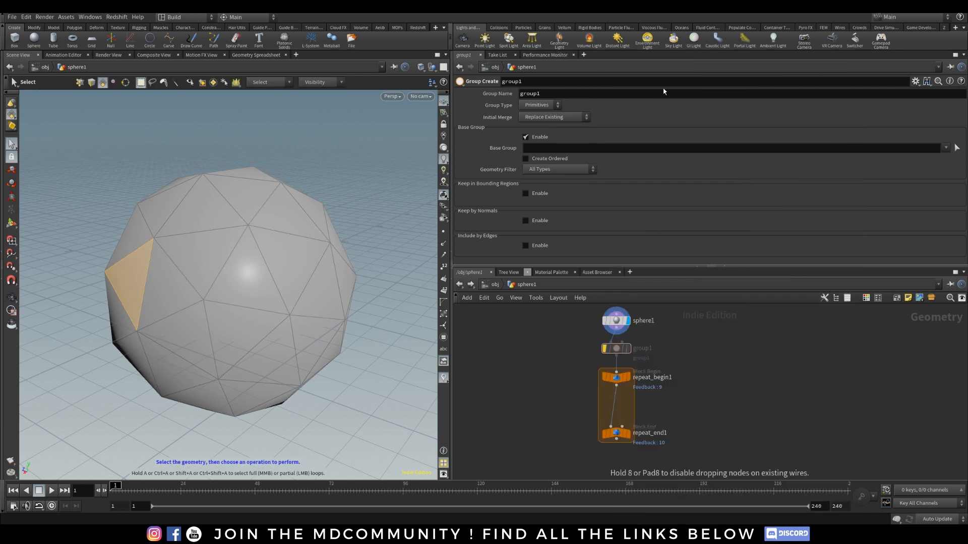
left_click(616, 408)
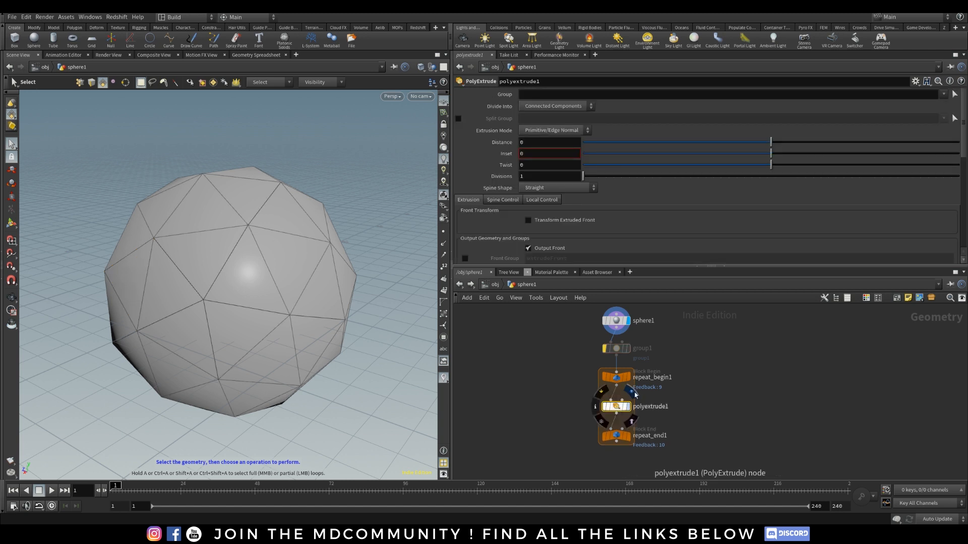
Display the loop's end node and set its number of iterations to 2
key("r")
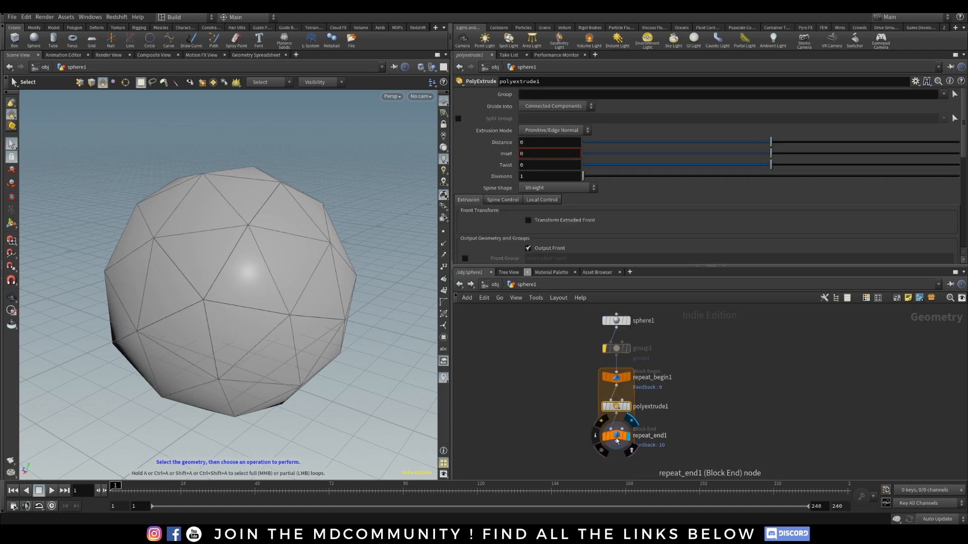
left_click(617, 435)
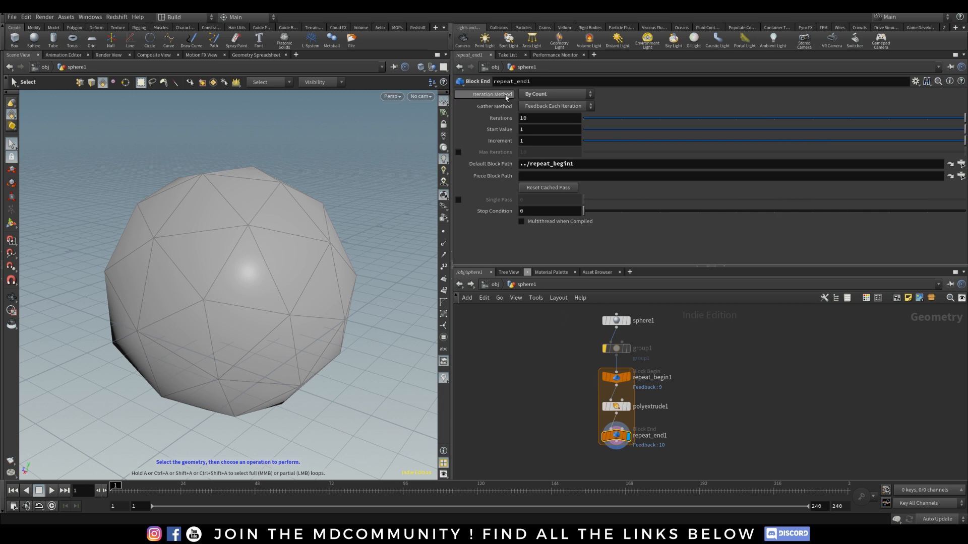
left_click(524, 118)
type("2")
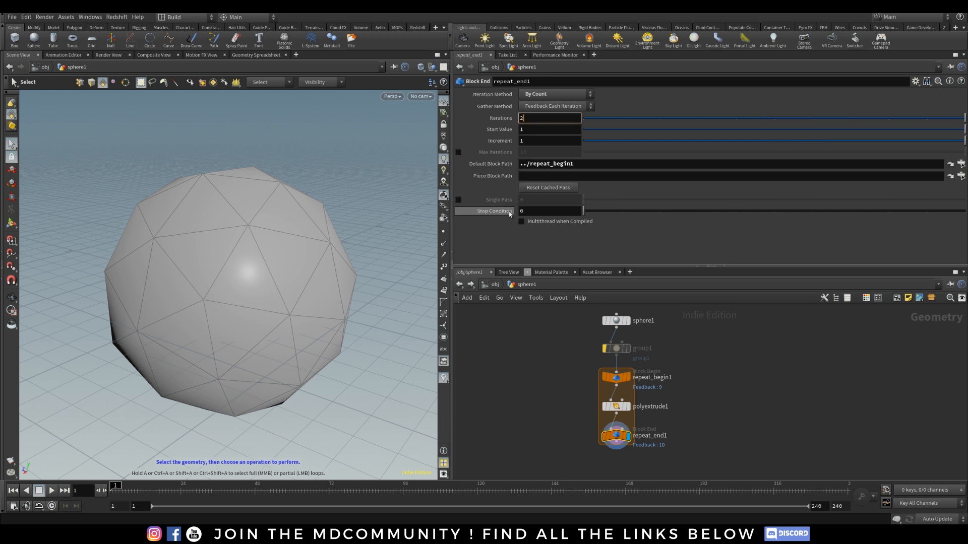
key("Return")
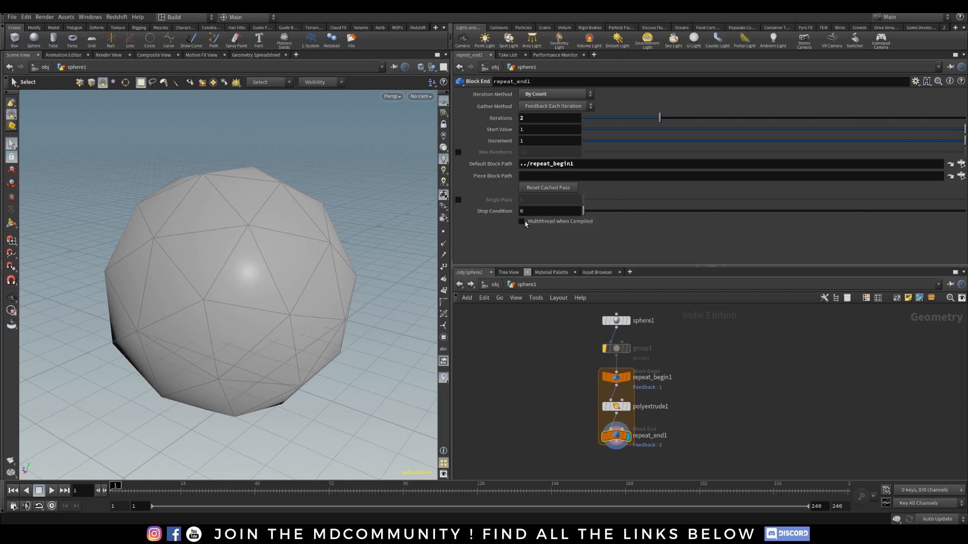
Enable Multithread when Compiled on the loop's end node, and set polyextrude1 to Individual Elements with distance 0.026 and inset 0.042
left_click(523, 222)
left_click(605, 406)
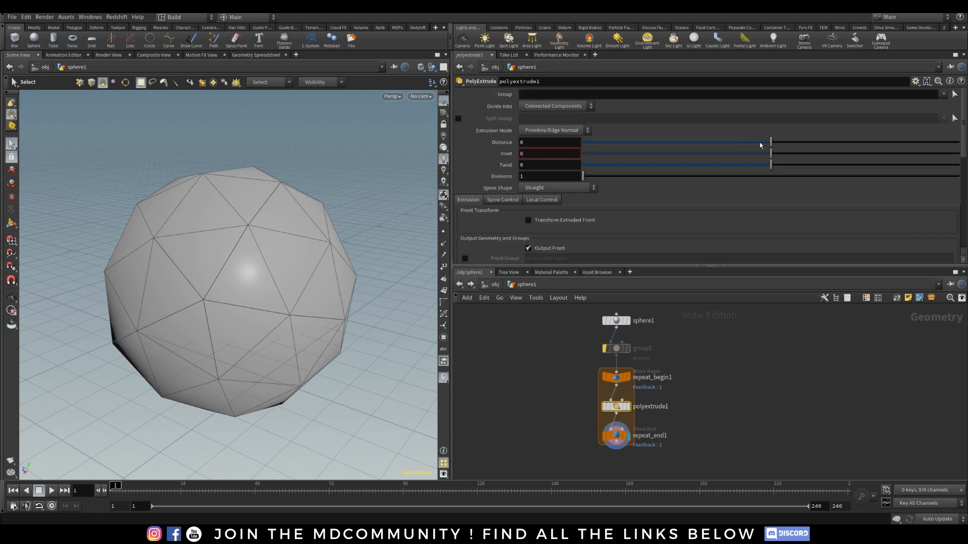
left_click_drag(776, 144, 782, 143)
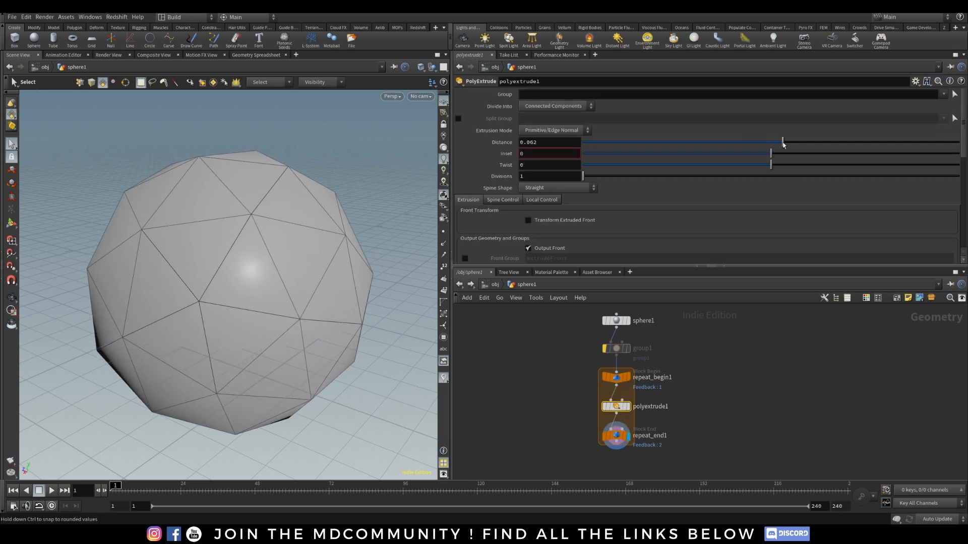
left_click(554, 106)
left_click(549, 116)
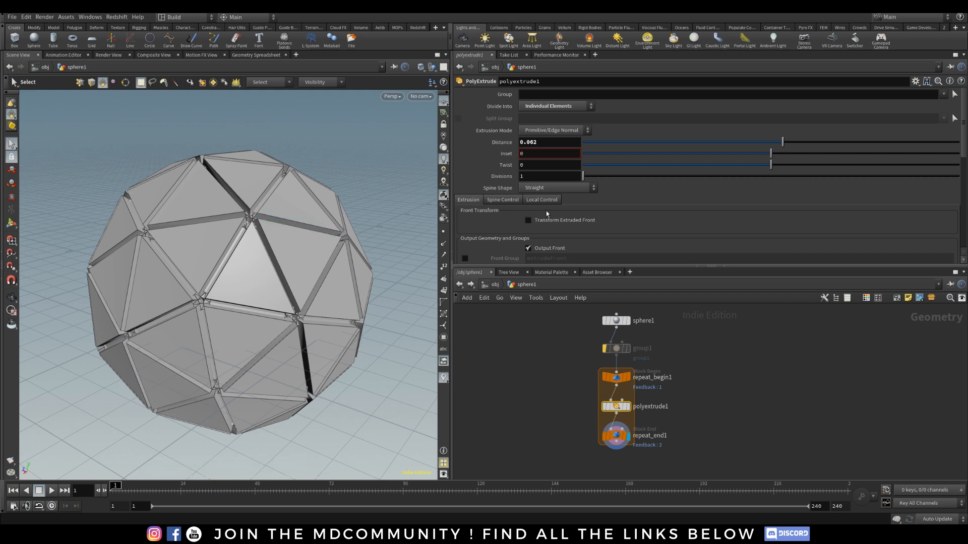
left_click_drag(772, 156, 776, 143)
right_click_drag(222, 282, 232, 309, "alt")
Try a different number of iterations on the loop's end node and examine the repeated extrusion on the sphere up close
left_click(616, 436)
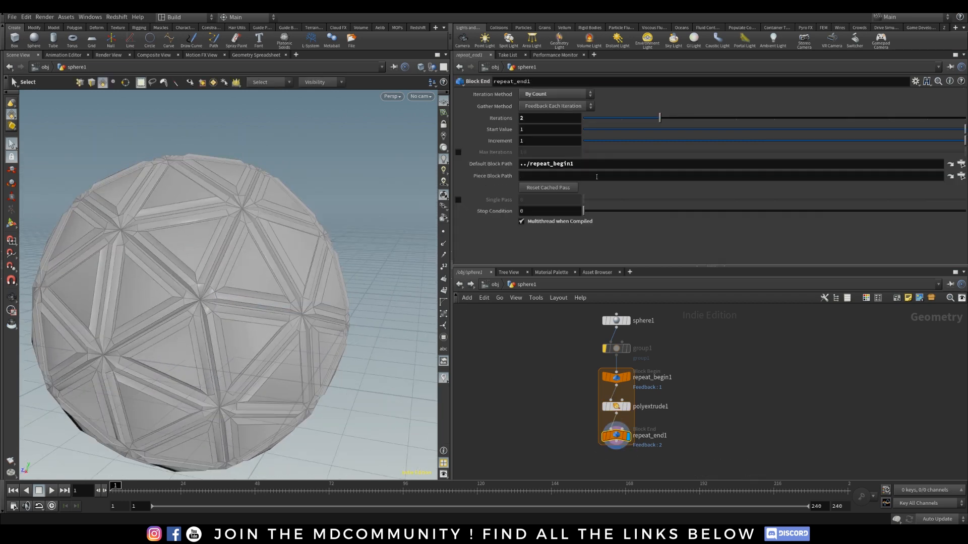
mouse_move(661, 118)
left_mouse_down()
mouse_move(591, 123)
mouse_move(723, 122)
mouse_move(671, 125)
left_mouse_up()
key("Escape")
left_click_drag(182, 313, 237, 319)
left_click(616, 406)
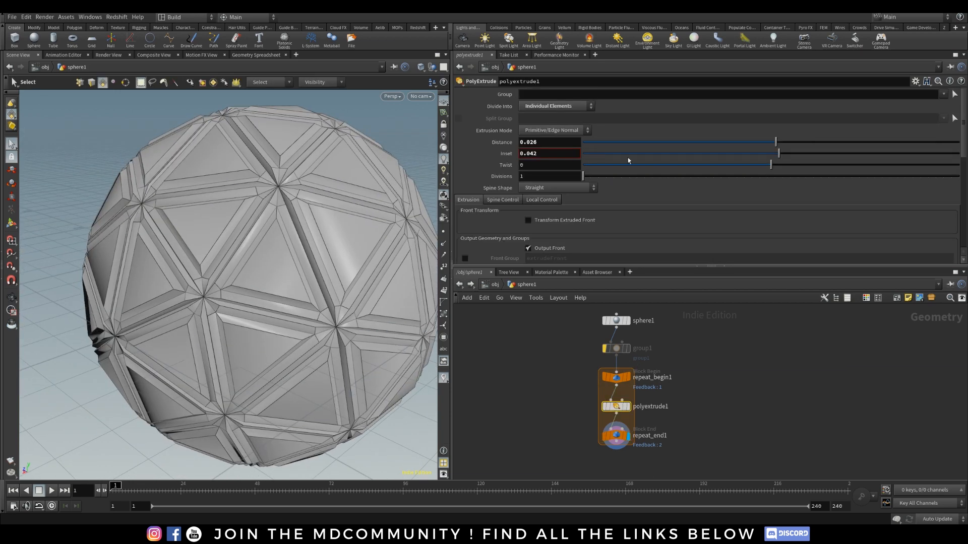
right_click_drag(319, 361, 358, 304, "alt")
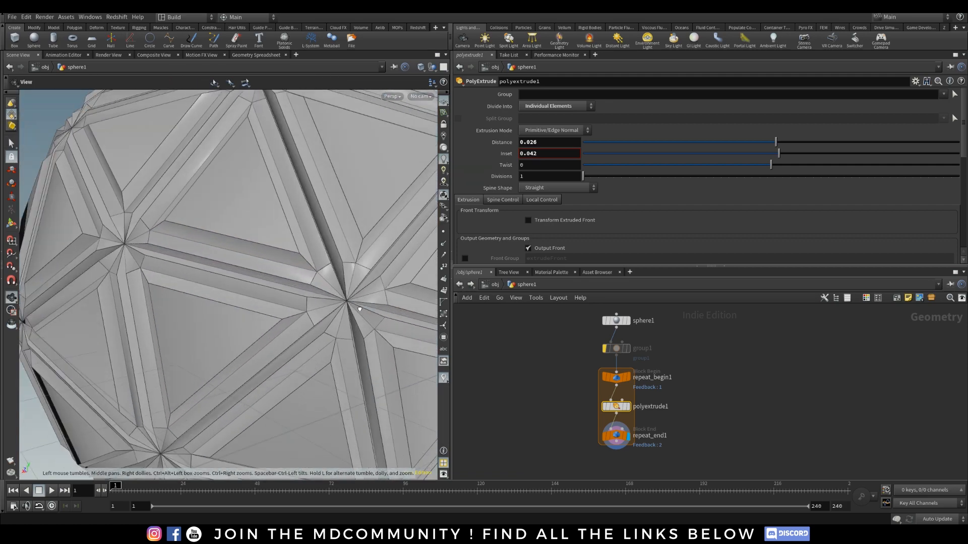
left_click_drag(359, 305, 266, 255, "alt")
right_click_drag(266, 255, 222, 268, "alt")
left_click_drag(223, 267, 272, 285, "alt")
Insert a second PolyExtrude node inside the loop, between polyextrude1 and repeat_end1
middle_click_drag(676, 421, 667, 373)
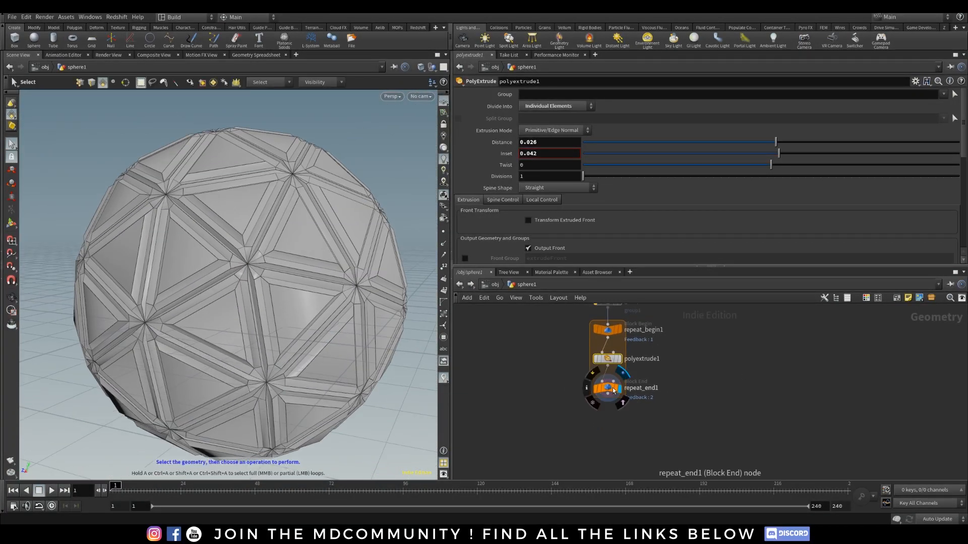
left_click_drag(613, 392, 613, 428)
key("Tab")
type("po")
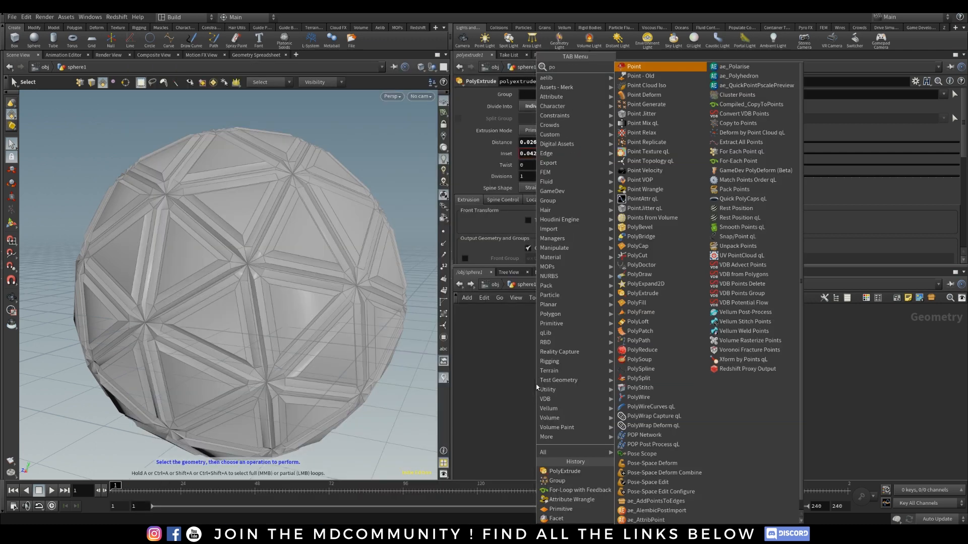
type("lyexturde")
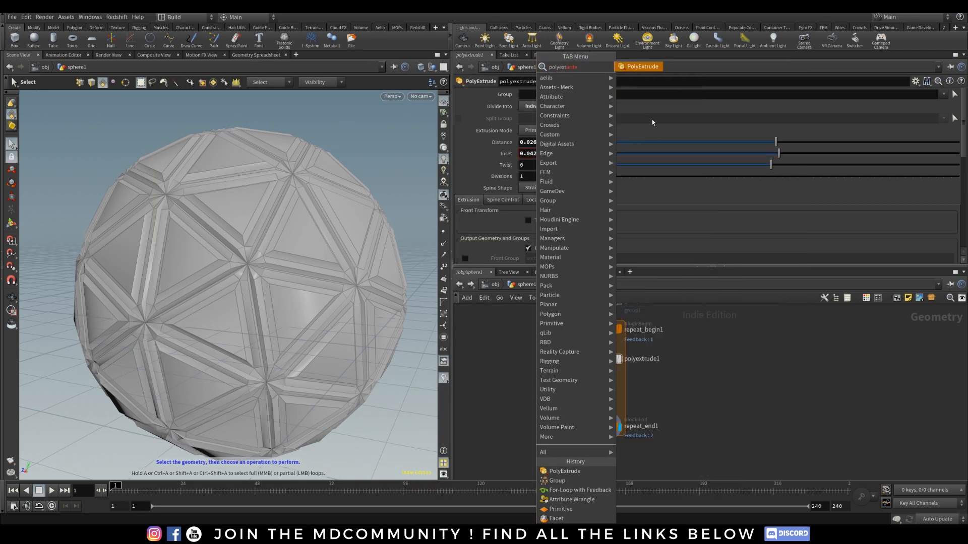
left_click(636, 64)
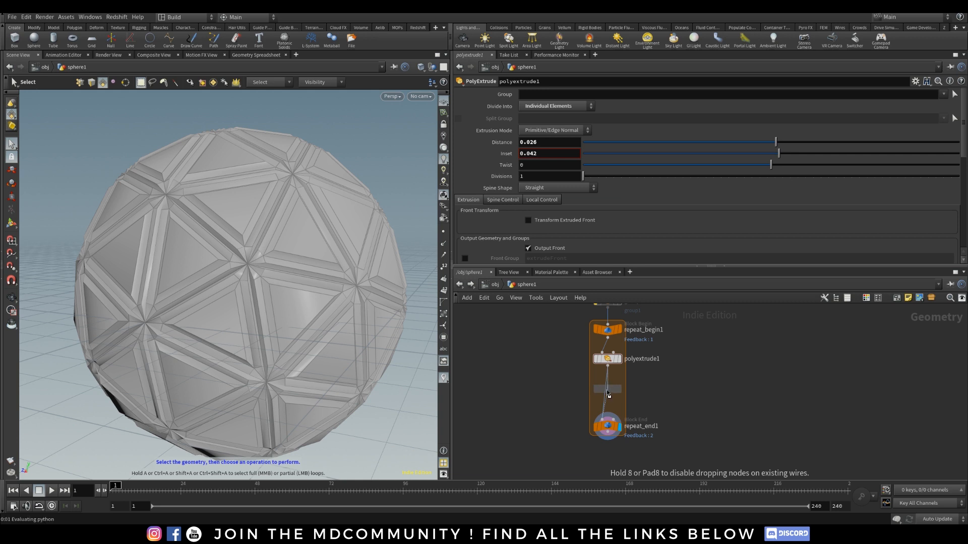
left_click(603, 390)
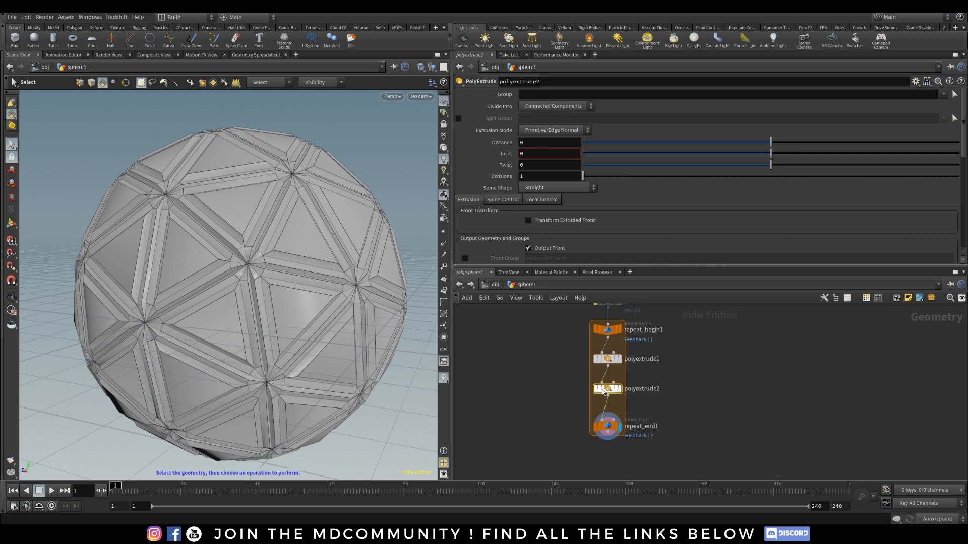
Set polyextrude2 to Individual Elements with a distance of 0.026, an inset of 0.006 and a twist of 4.7
left_click(557, 107)
left_click(548, 115)
left_click_drag(774, 144, 776, 164)
left_click_drag(197, 253, 230, 252, "alt")
right_click_drag(229, 252, 330, 195, "alt")
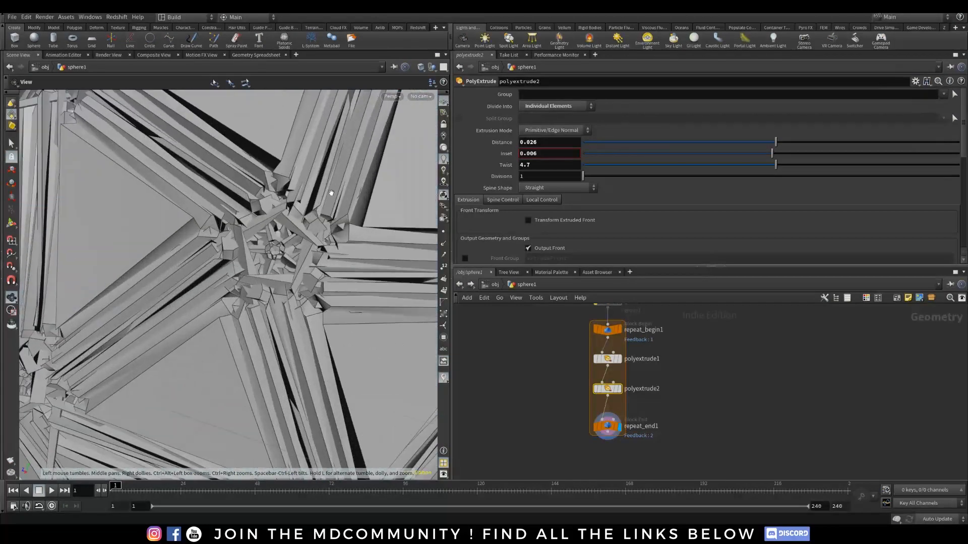
Set polyextrude1's distance to 0.01 and reset its inset to 0
left_click(601, 361)
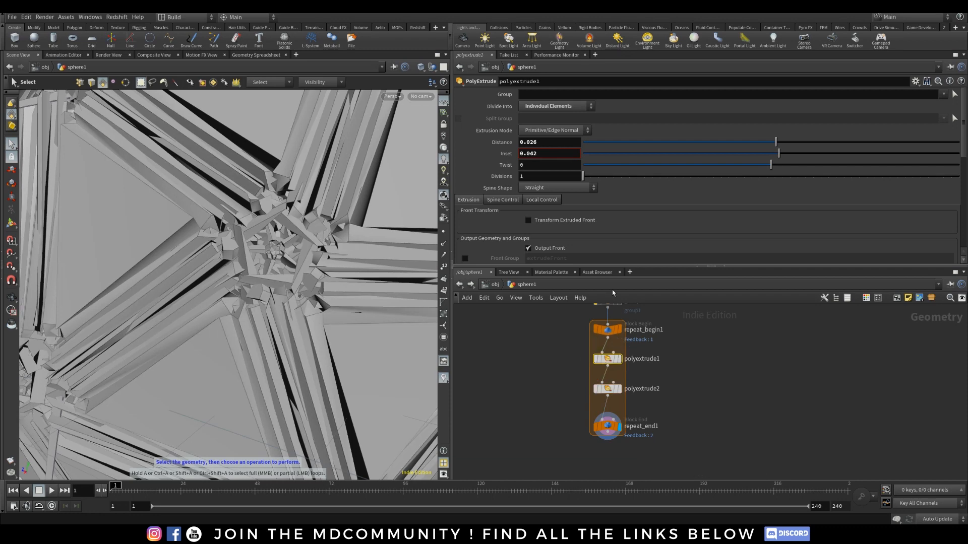
left_click(559, 142)
key("Tab")
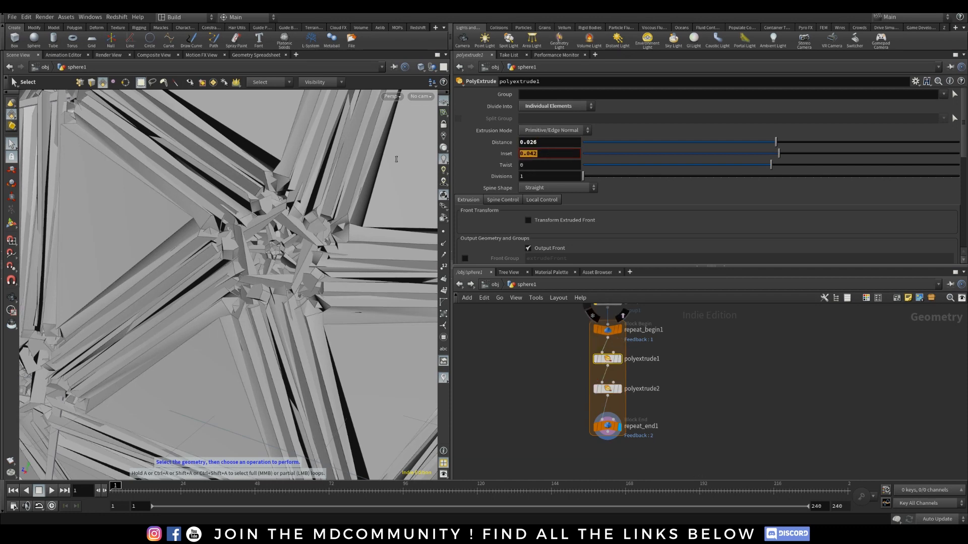
left_click(538, 141)
key("BackSpace")
type("1")
key("Return")
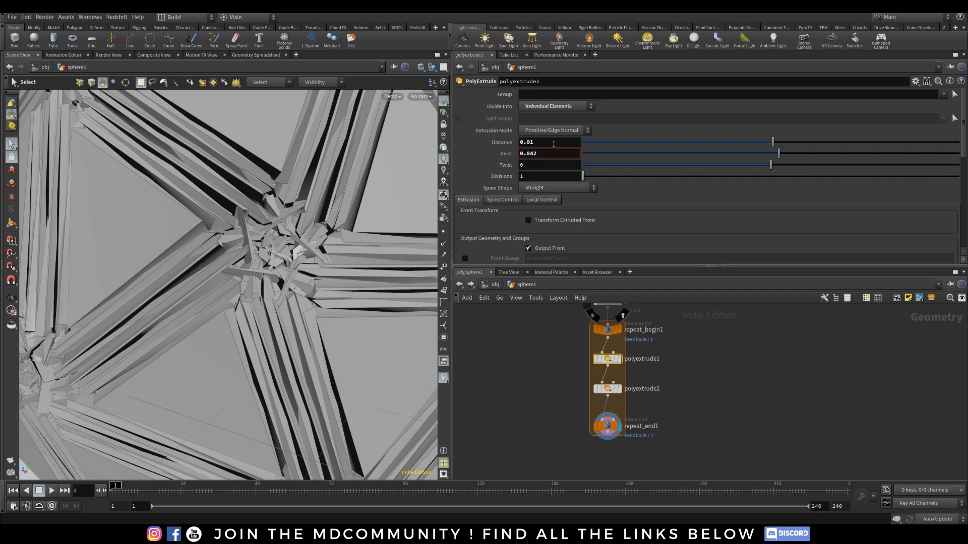
left_click_drag(532, 152, 457, 152)
key("BackSpace")
key("Return")
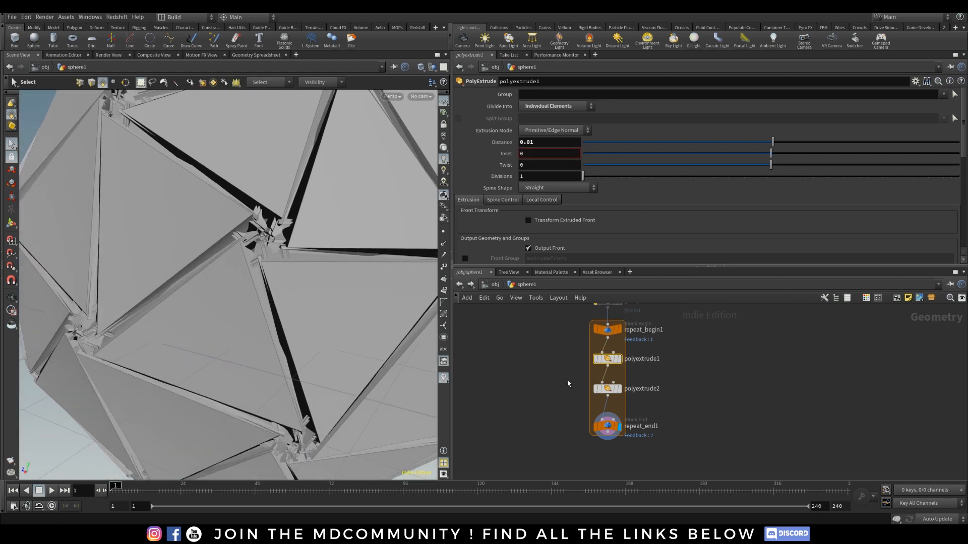
Set polyextrude2's divisions to 3 and its distance to about -0.129
left_click(600, 391)
right_click_drag(282, 235, 411, 199, "alt")
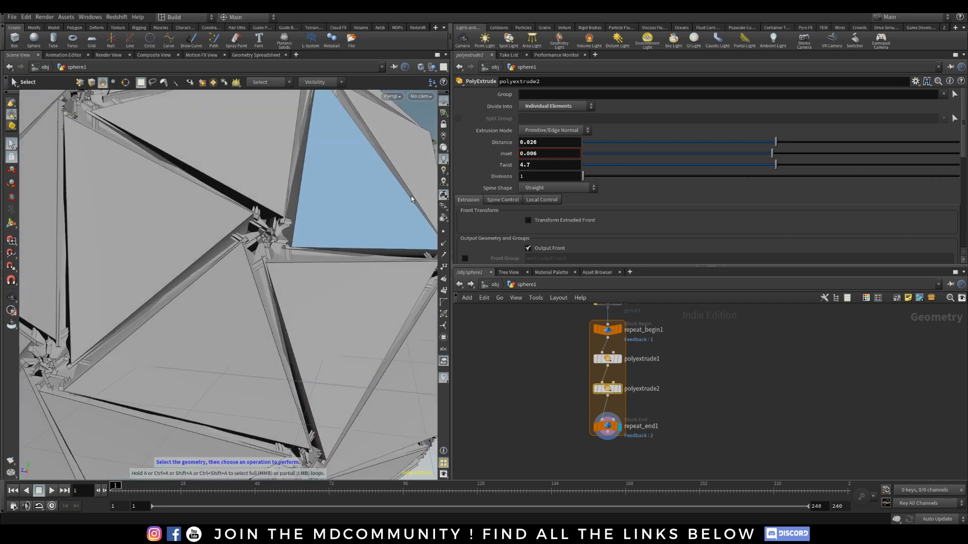
left_click(596, 176)
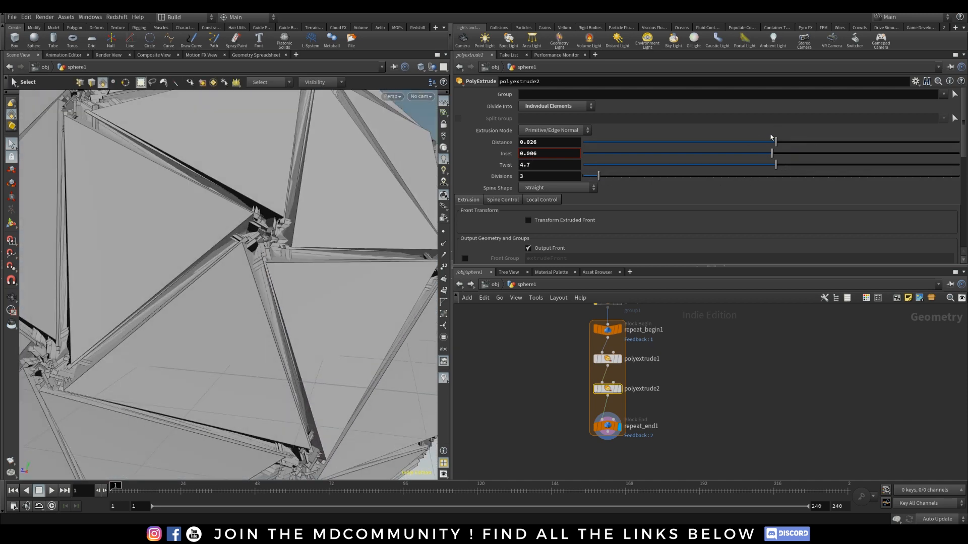
left_click_drag(784, 144, 741, 145)
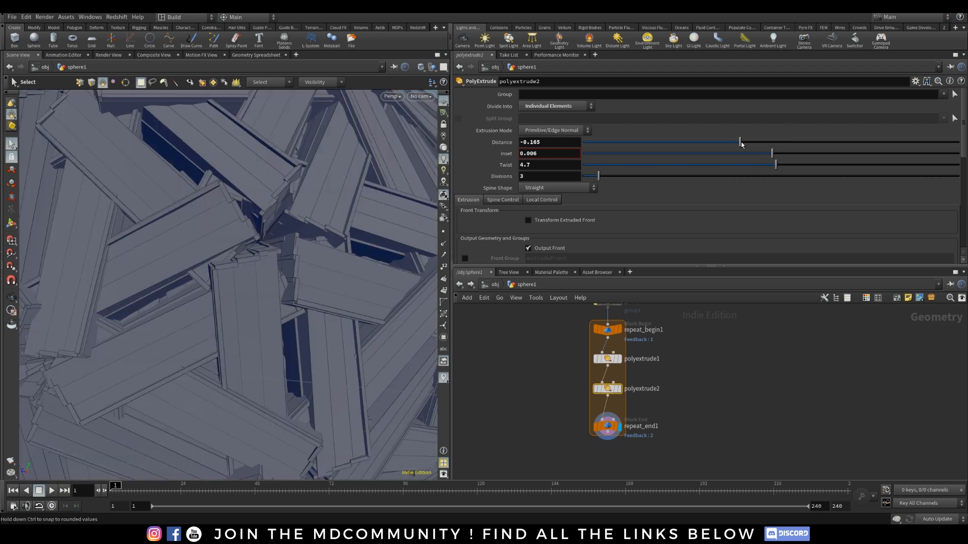
right_click_drag(252, 204, 174, 257, "alt")
left_click_drag(173, 257, 237, 261, "alt")
right_click_drag(237, 261, 282, 270, "alt")
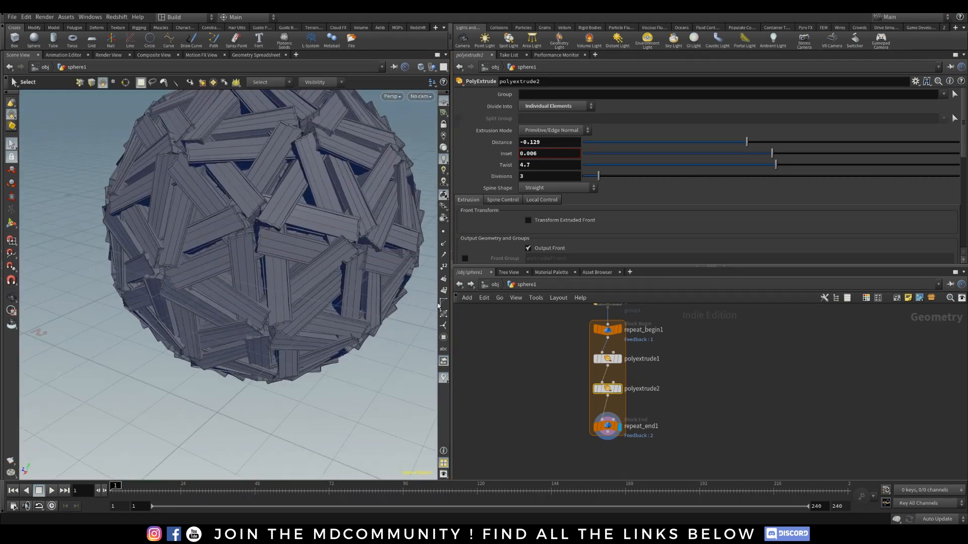
Add a Reverse node after repeat_end1 and display its result
key("Tab")
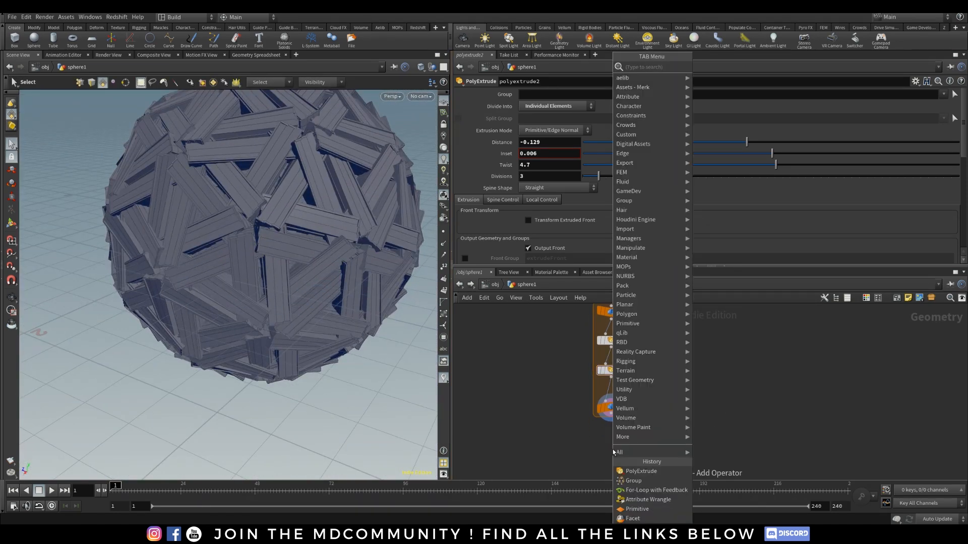
type("re")
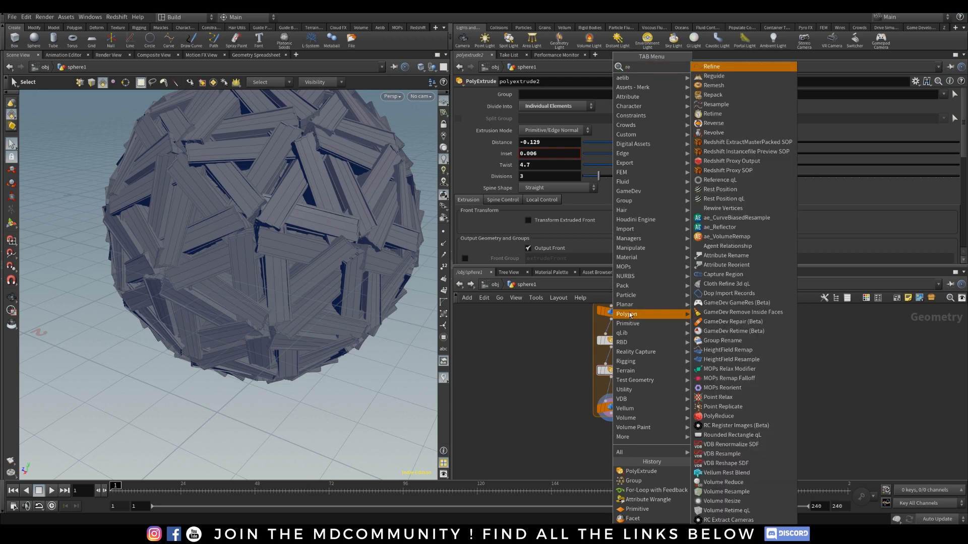
type("verse")
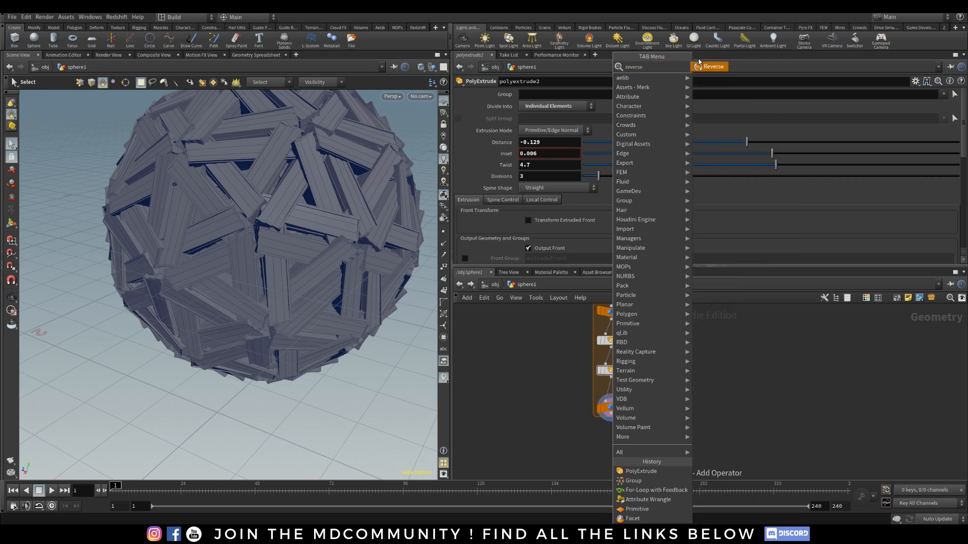
left_click(708, 69)
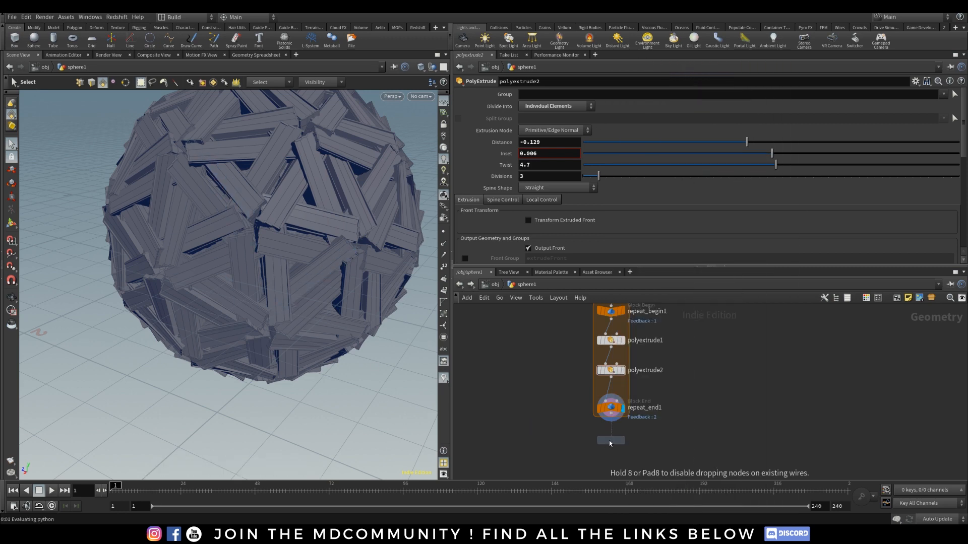
left_click(610, 446)
left_click_drag(611, 420, 611, 437)
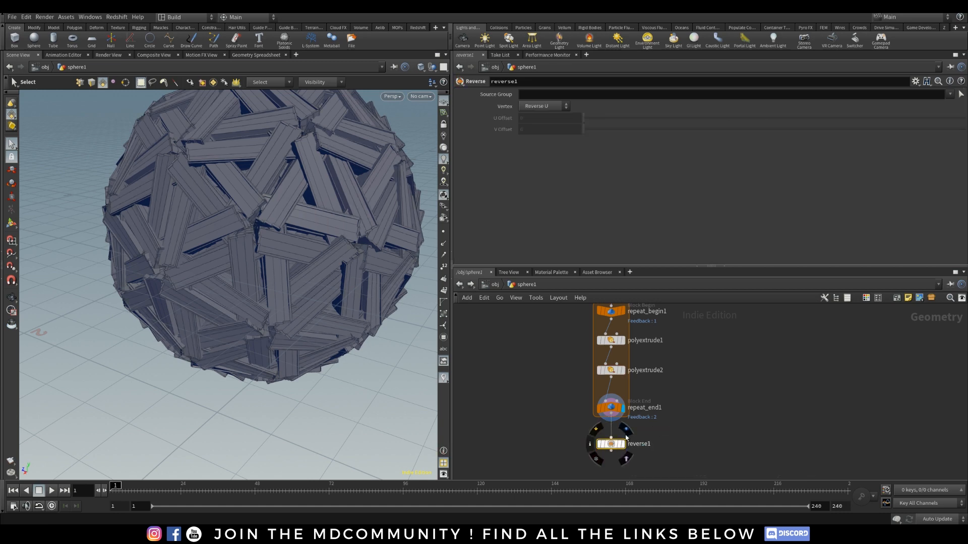
left_click(628, 431)
Examine the reversed plank-covered sphere from several angles, both up close and from farther away
mouse_move(276, 209)
left_mouse_down("alt")
mouse_move(365, 196)
mouse_move(271, 200)
left_mouse_up("alt")
right_click_drag(249, 258, 287, 227, "alt")
left_click_drag(287, 226, 295, 204, "alt")
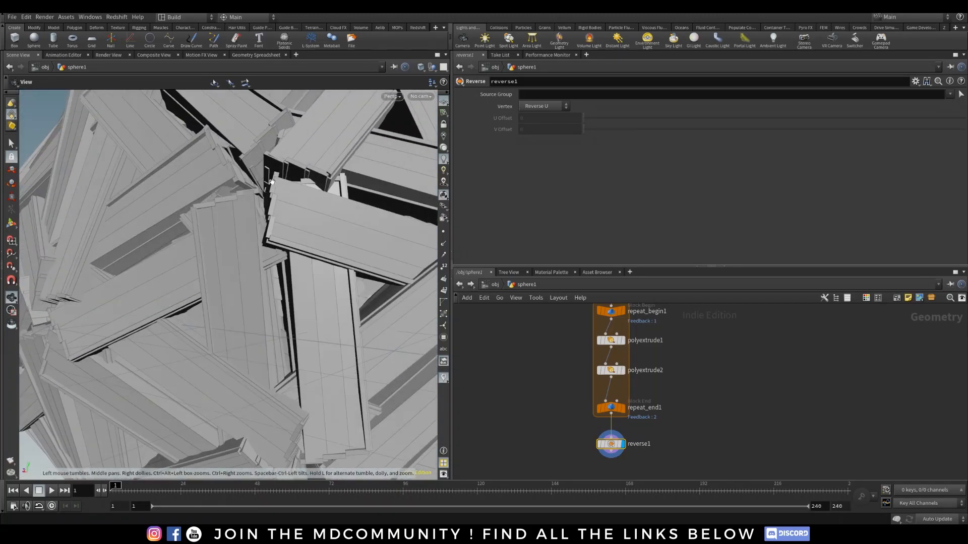
right_click_drag(294, 204, 265, 256, "alt")
left_click_drag(265, 256, 305, 251, "alt")
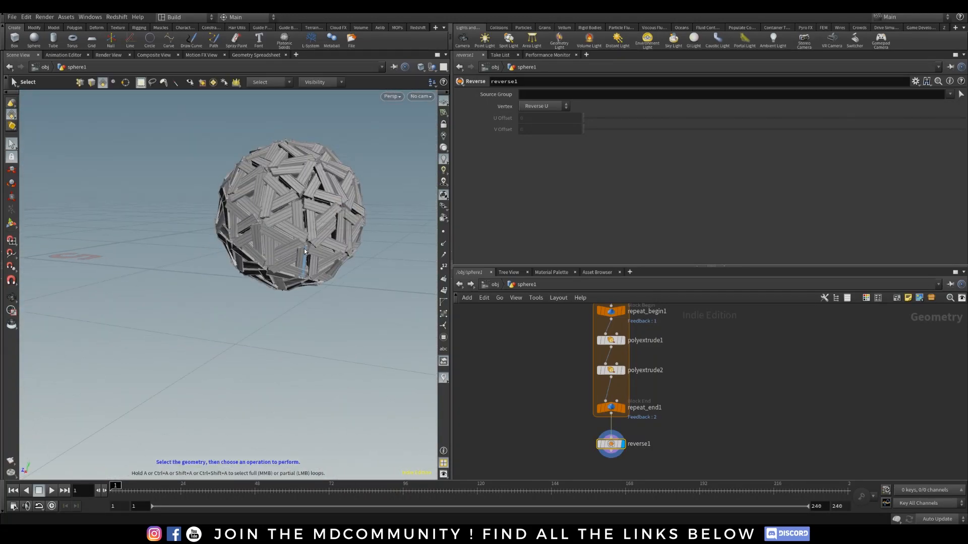
right_click_drag(285, 208, 336, 185, "alt")
left_click_drag(336, 184, 270, 277, "alt")
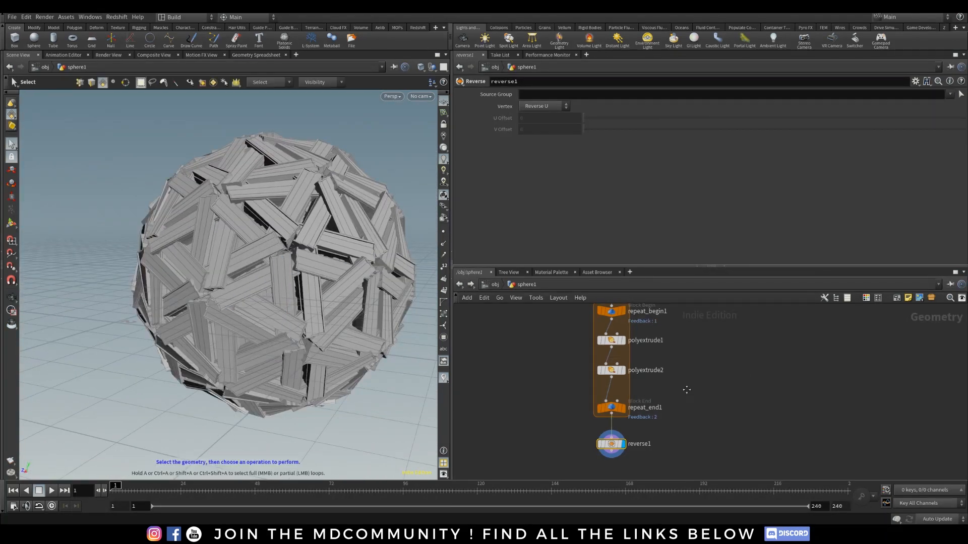
Add a VDB from Polygons node fed by reverse1 and display its result
middle_click_drag(685, 391, 705, 341)
middle_click_drag(634, 440, 633, 436)
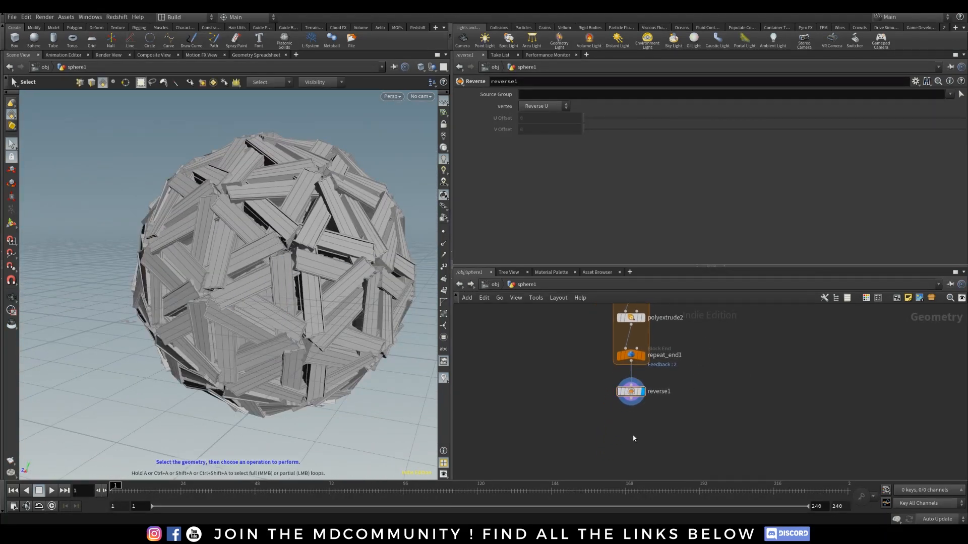
key("Tab")
type("vdb")
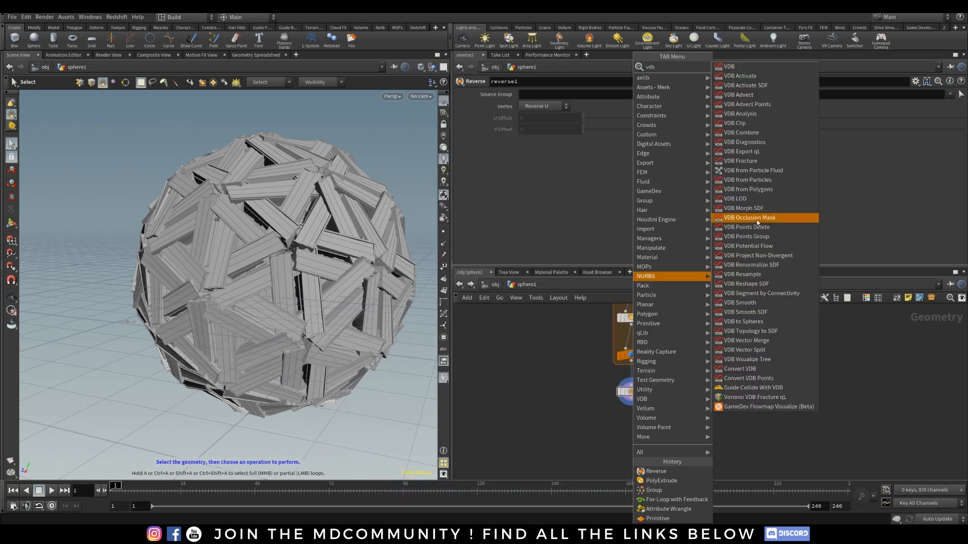
type(" from")
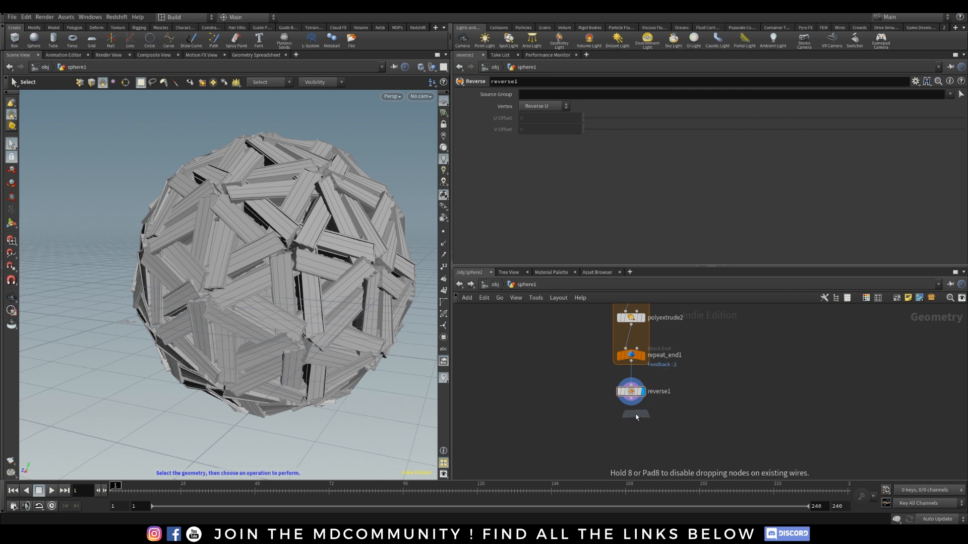
left_click(630, 425)
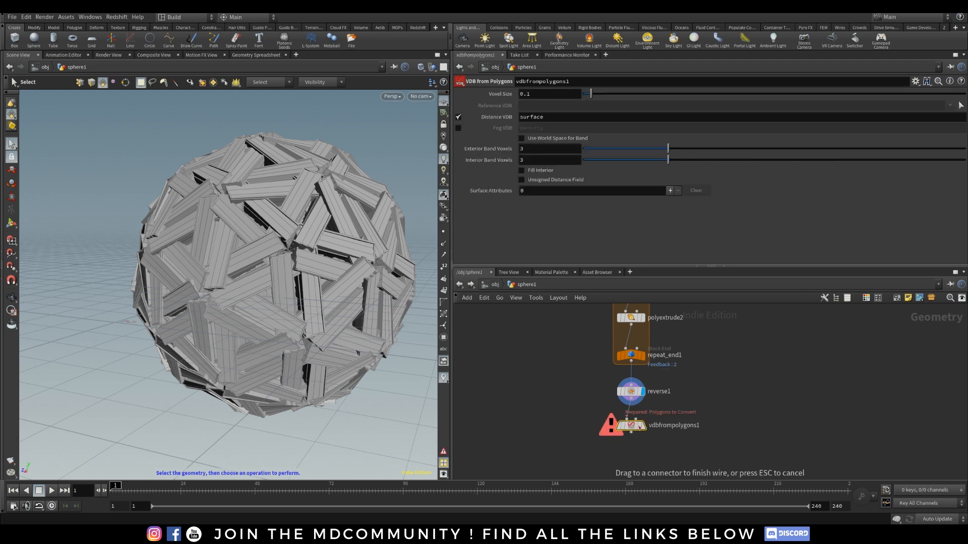
left_click(639, 426)
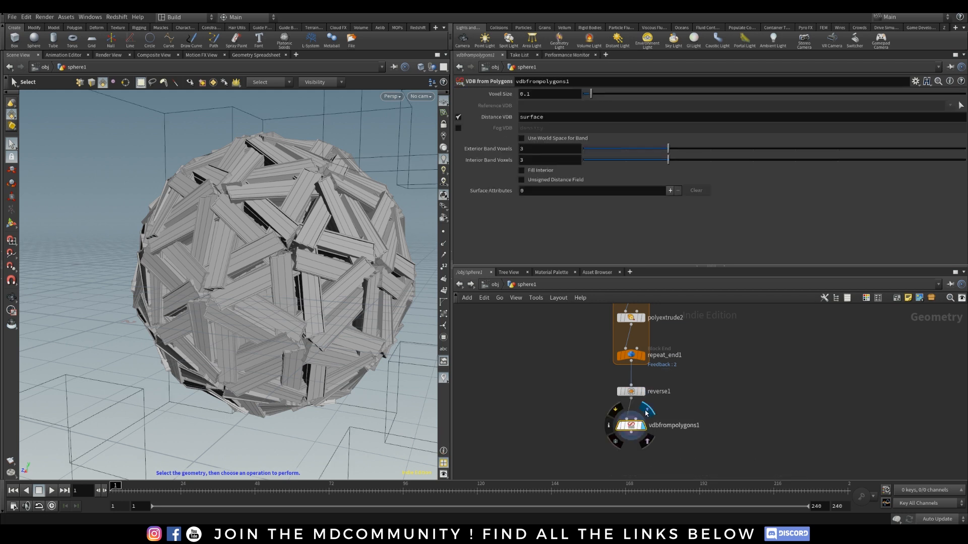
Reduce the voxel size of the VDB from Polygons node
left_click(543, 94)
key("BackSpace")
type("0")
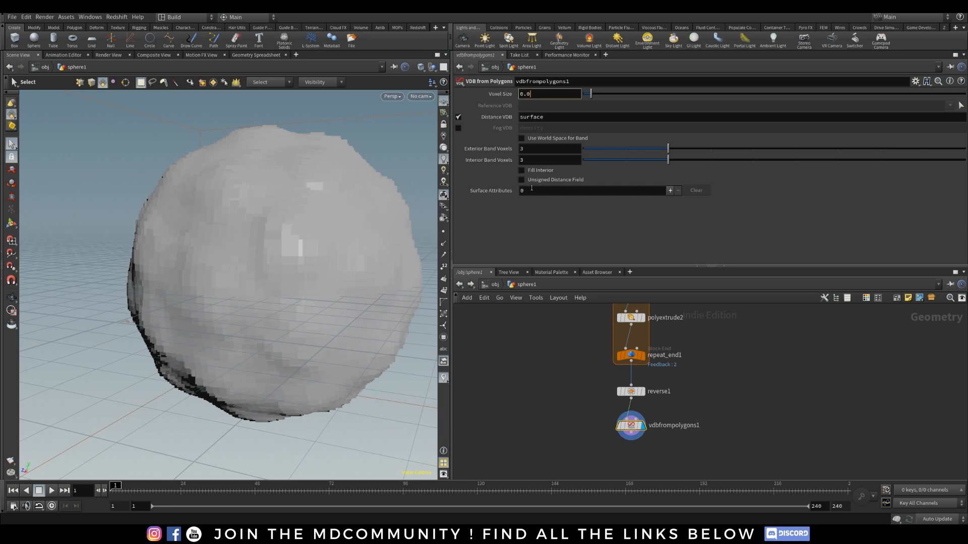
Set the voxel size of the VDB from Polygons node to 0.005
type("05")
key("Return")
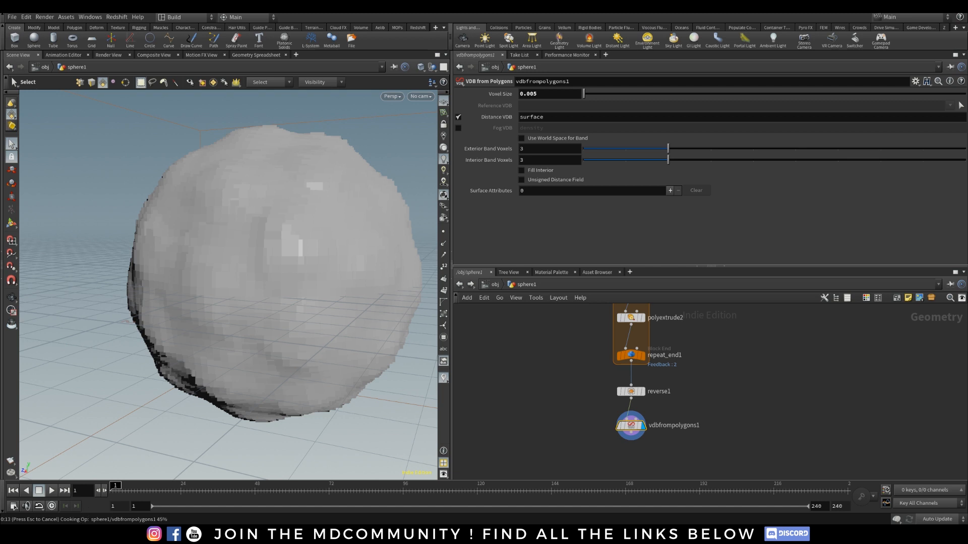
key("Escape")
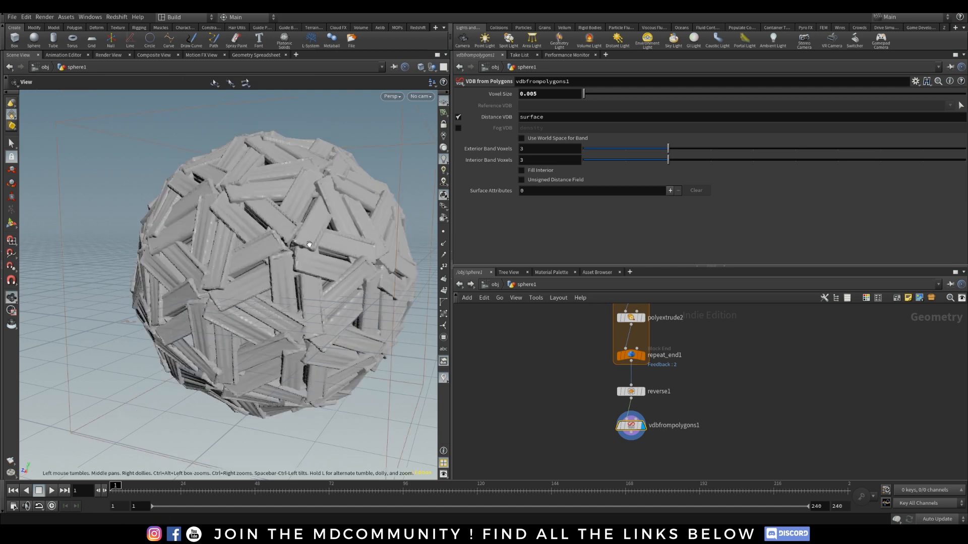
left_click_drag(309, 244, 325, 258, "alt")
Add a Convert VDB node after vdbfrompolygons1, display its output and set it to convert to Polygons
middle_click_drag(639, 450, 623, 428)
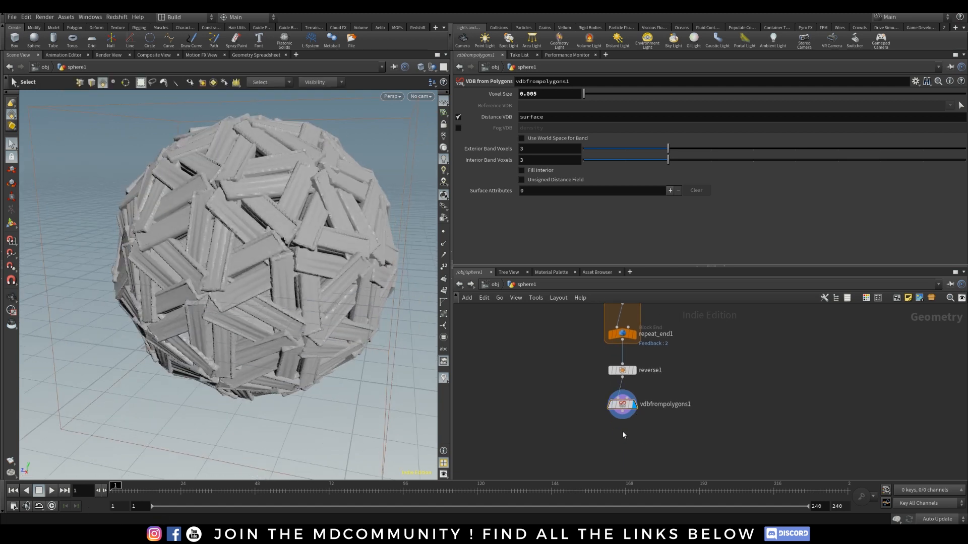
key("Tab")
type("vdb con")
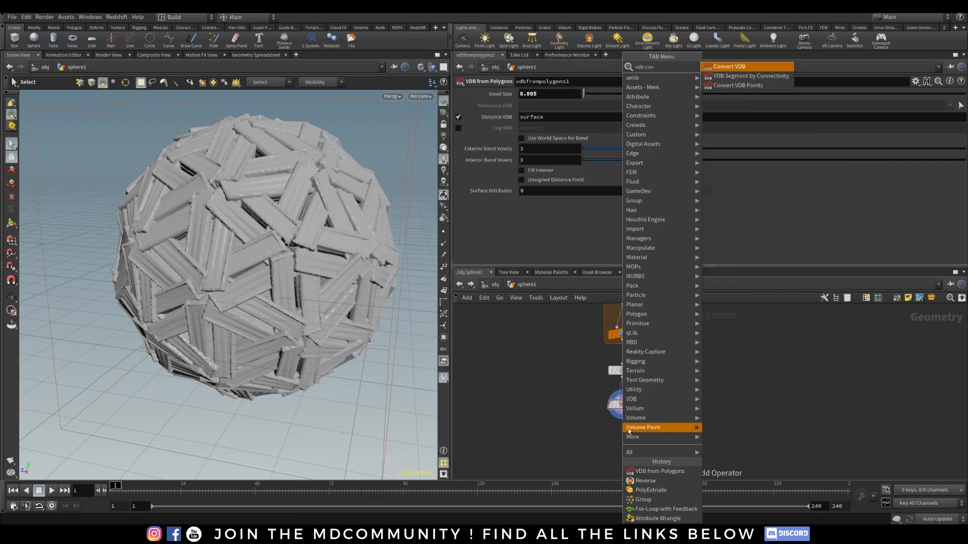
left_click(732, 66)
left_click(620, 432)
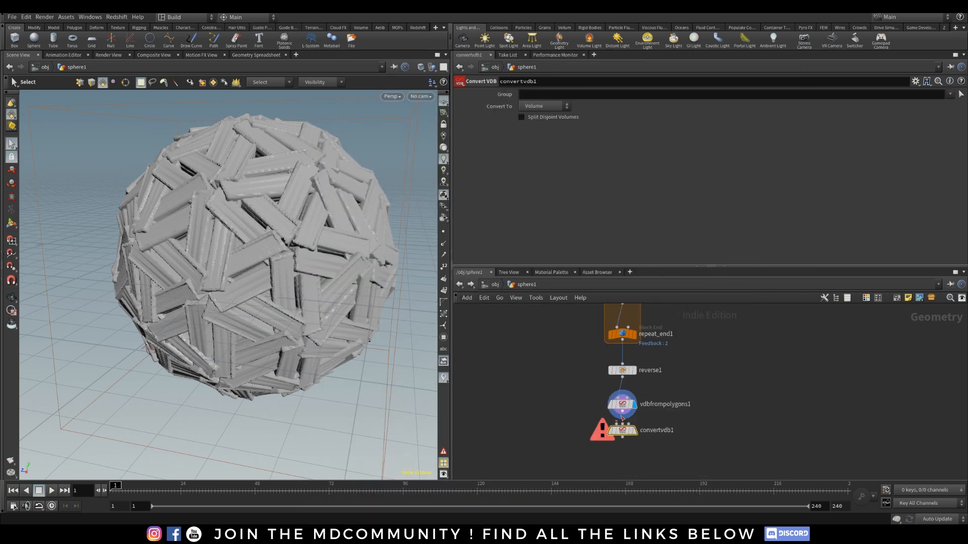
mouse_move(641, 418)
left_click(544, 106)
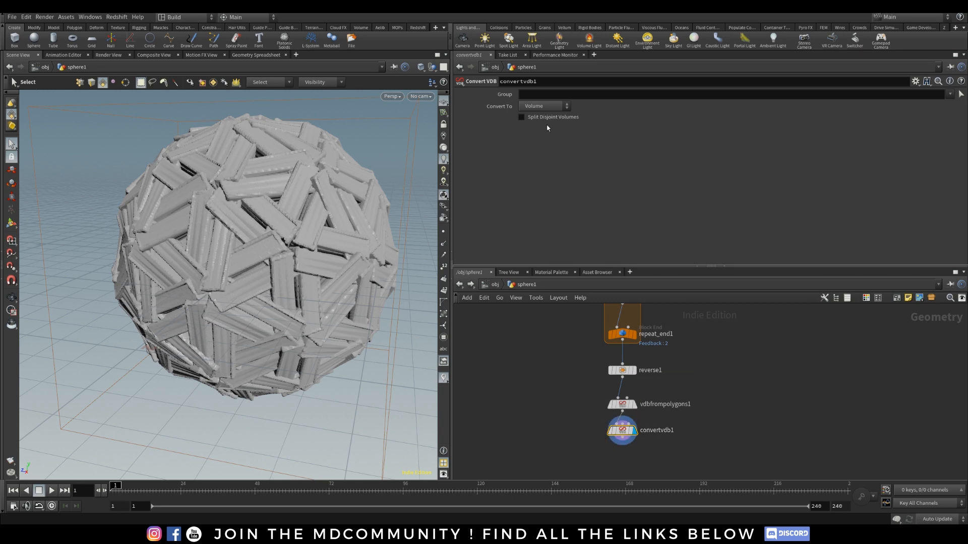
left_click(533, 136)
Examine the surface detail of the converted polygon sphere from several angles, up close and from afar
left_click_drag(272, 255, 328, 252, "alt")
right_click_drag(328, 252, 255, 300, "alt")
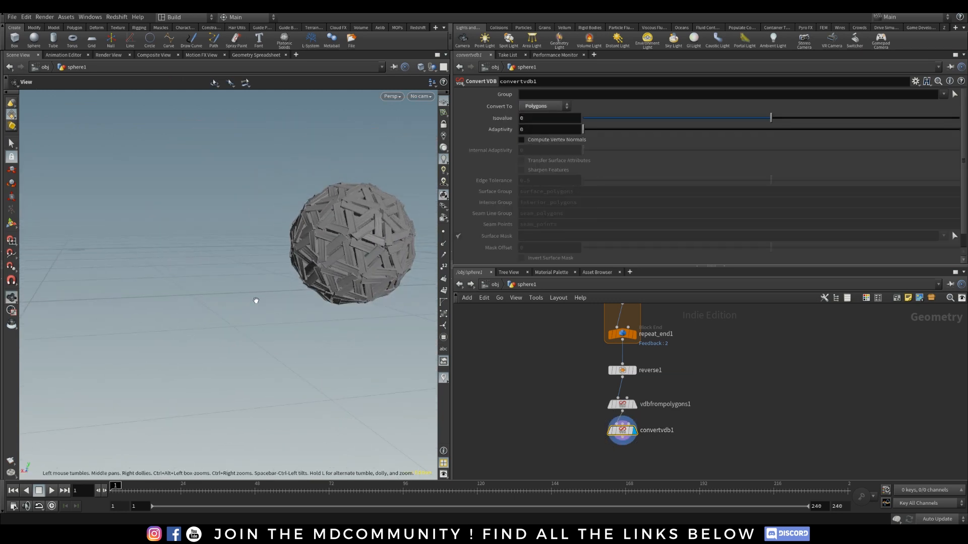
middle_click_drag(370, 237, 259, 247, "alt")
left_click_drag(260, 247, 232, 244, "alt")
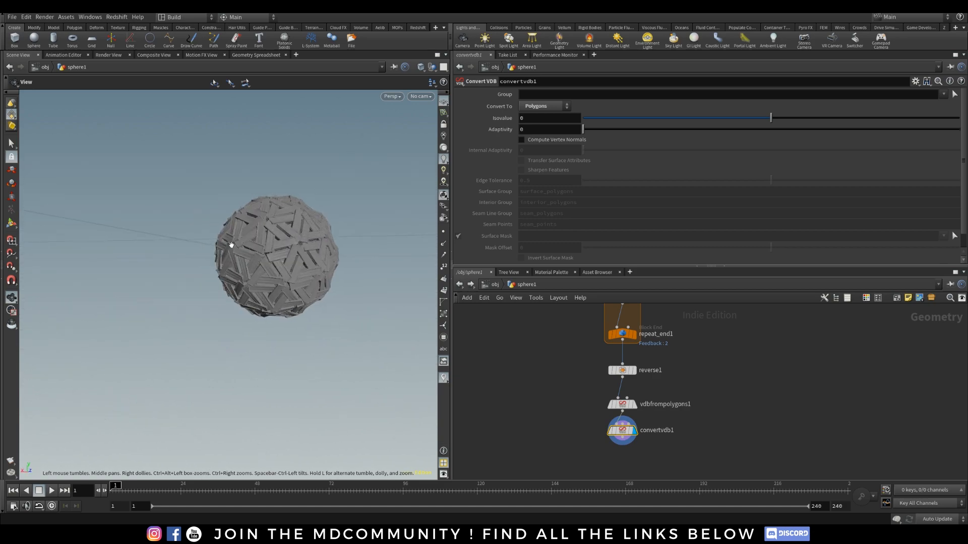
right_click_drag(231, 244, 272, 257, "alt")
left_click_drag(298, 254, 303, 290, "alt")
right_click_drag(302, 227, 361, 174, "alt")
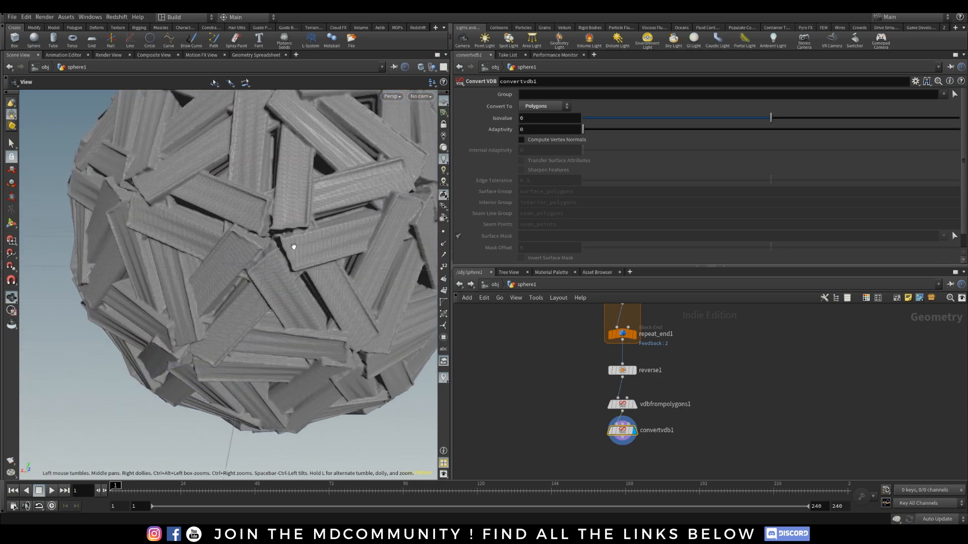
right_click_drag(294, 246, 322, 192, "alt")
middle_click_drag(323, 192, 226, 215, "alt")
left_click_drag(226, 215, 190, 210, "alt")
right_click_drag(190, 209, 297, 164, "alt")
middle_click_drag(298, 164, 326, 153, "alt")
right_click_drag(331, 150, 289, 223, "alt")
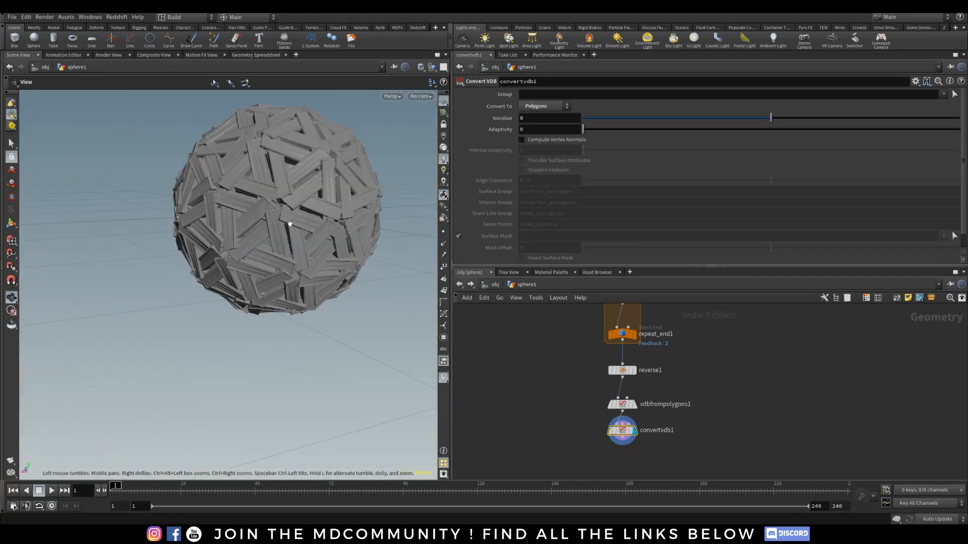
left_click_drag(289, 222, 305, 216, "alt")
Add a Smooth node after convertvdb1 and display its output
key("Tab")
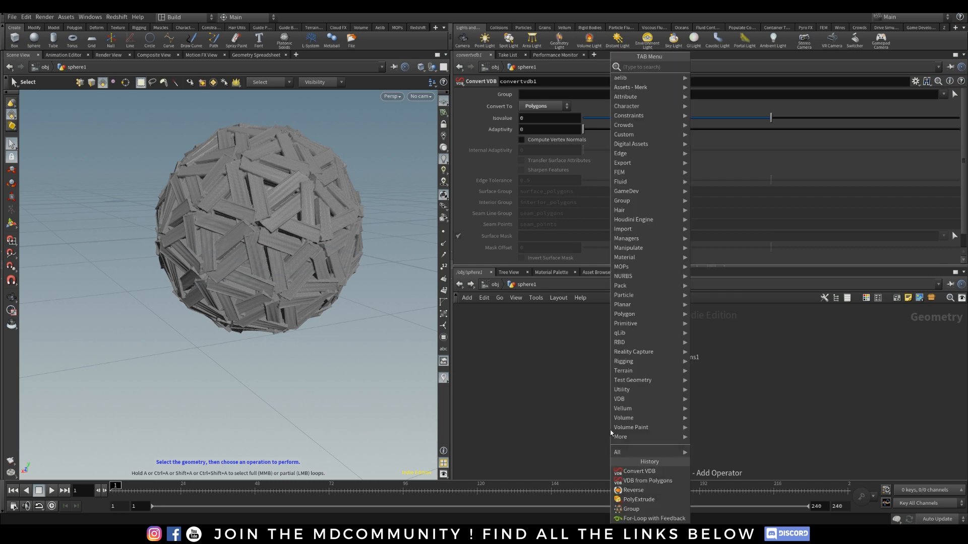
type("smooth")
left_click(711, 68)
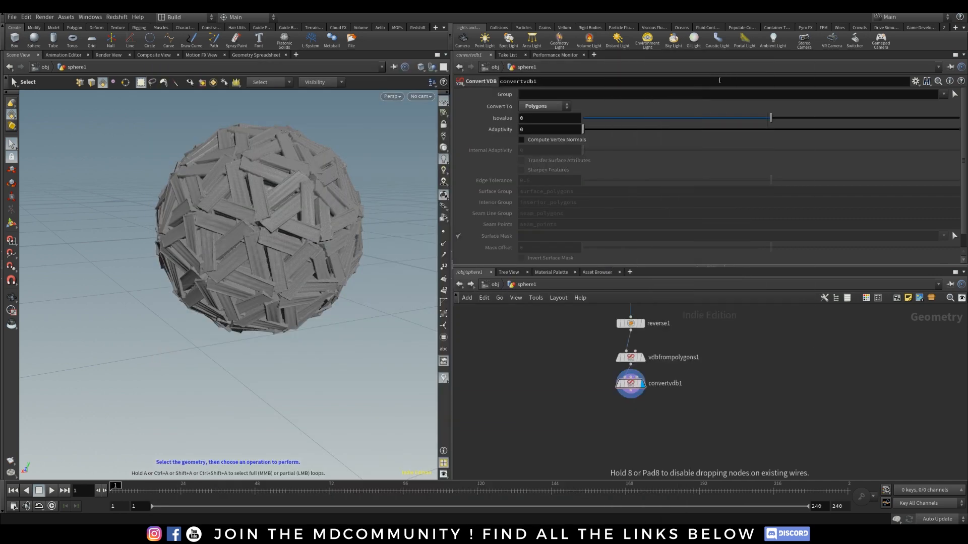
left_click(636, 413)
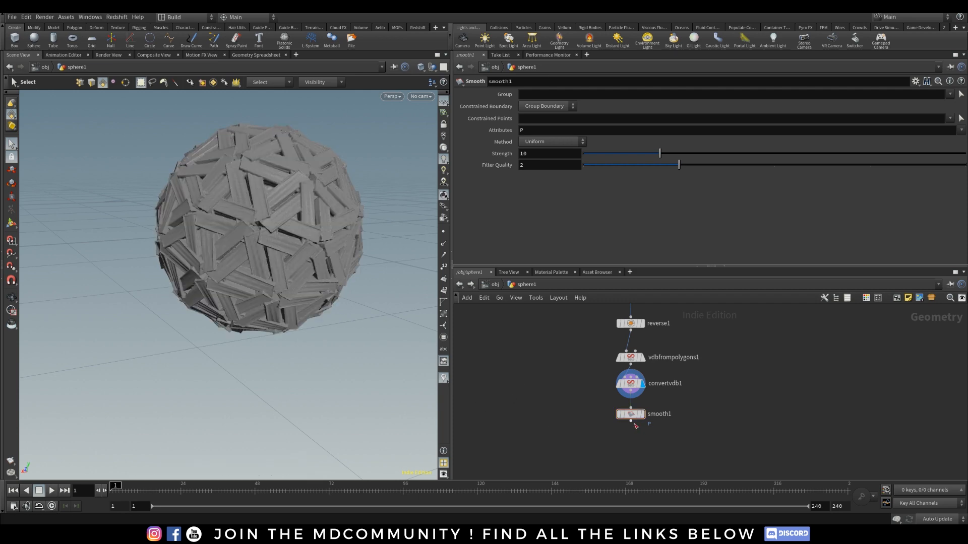
mouse_move(626, 417)
left_click(644, 400)
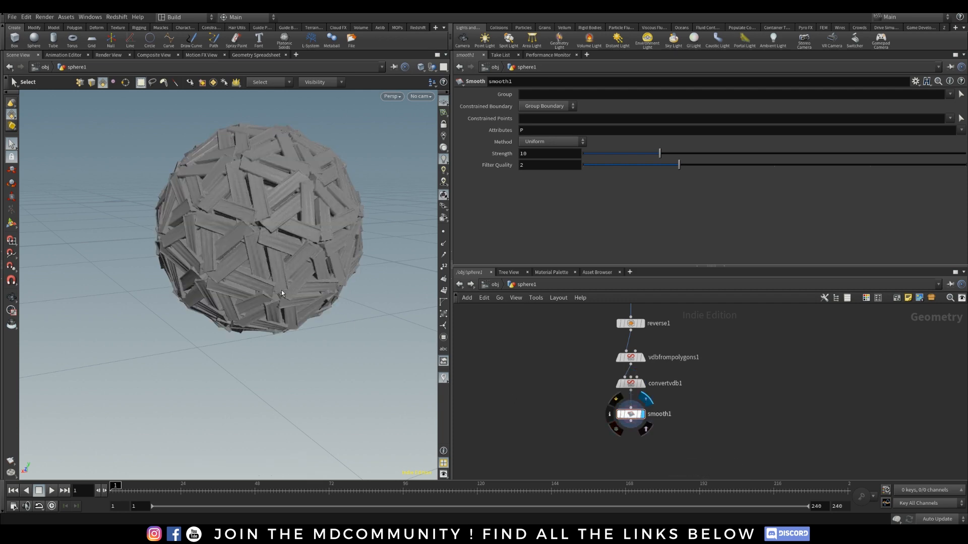
Set the Smooth node's strength to 50 and check the smoothed surface of the sphere
scroll(282, 293, "up", 10)
left_click(537, 154)
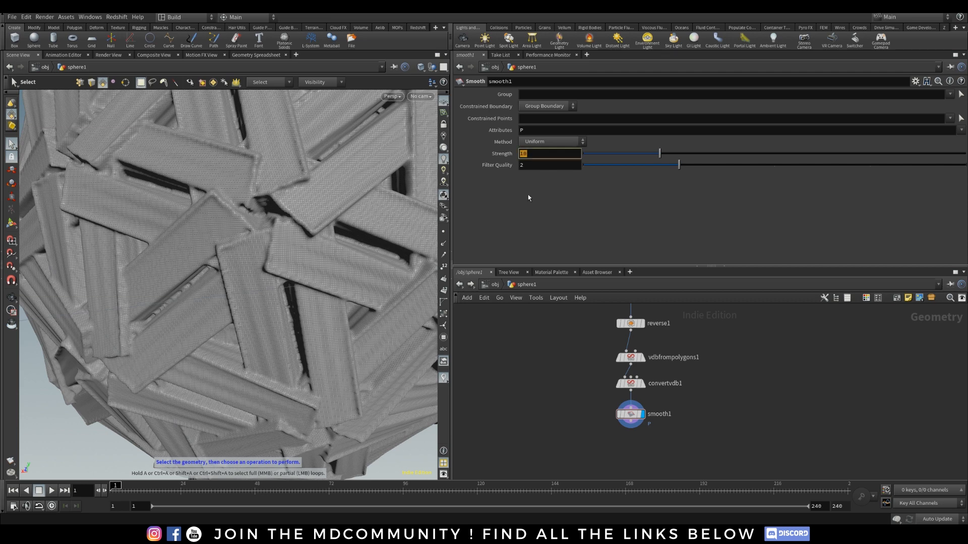
type("50")
key("Return")
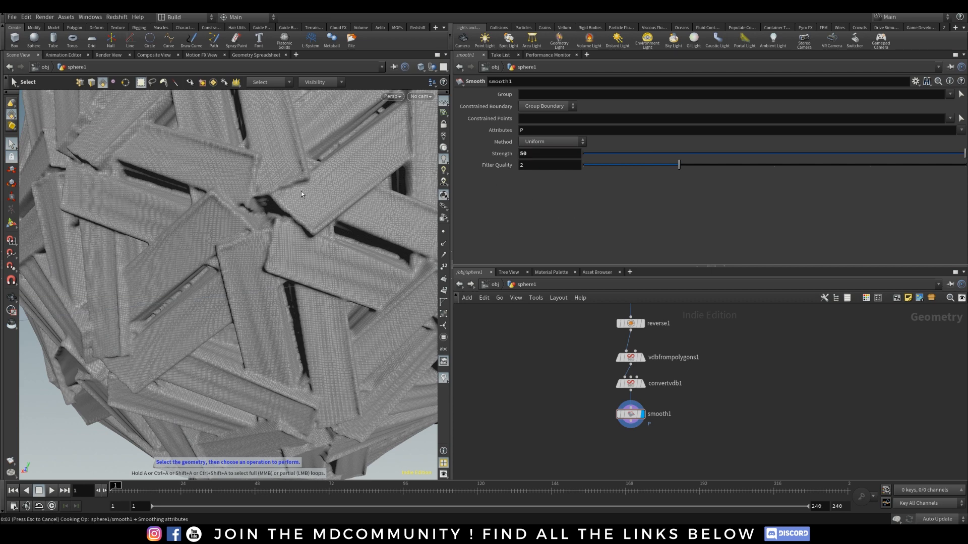
key("Escape")
scroll(285, 206, "down", 10)
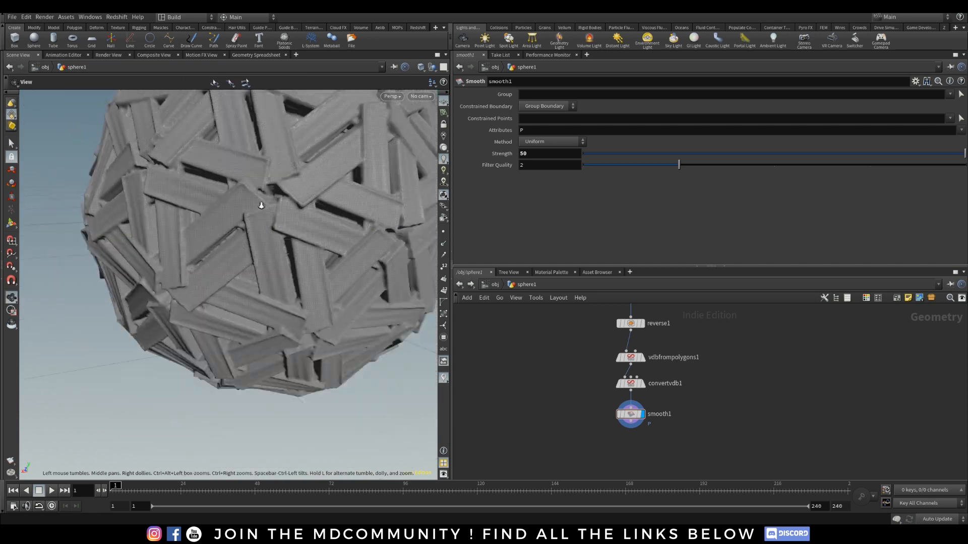
left_click_drag(285, 206, 227, 179)
scroll(268, 151, "up", 4)
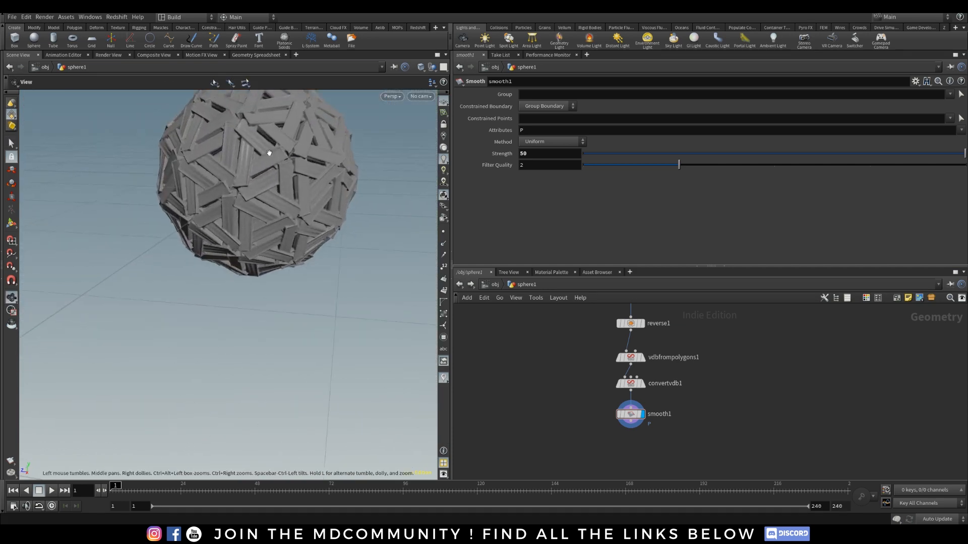
left_click_drag(268, 151, 250, 176, "alt")
Select the entire node chain down to the Smooth node to review the complete setup
scroll(678, 343, "down", 5)
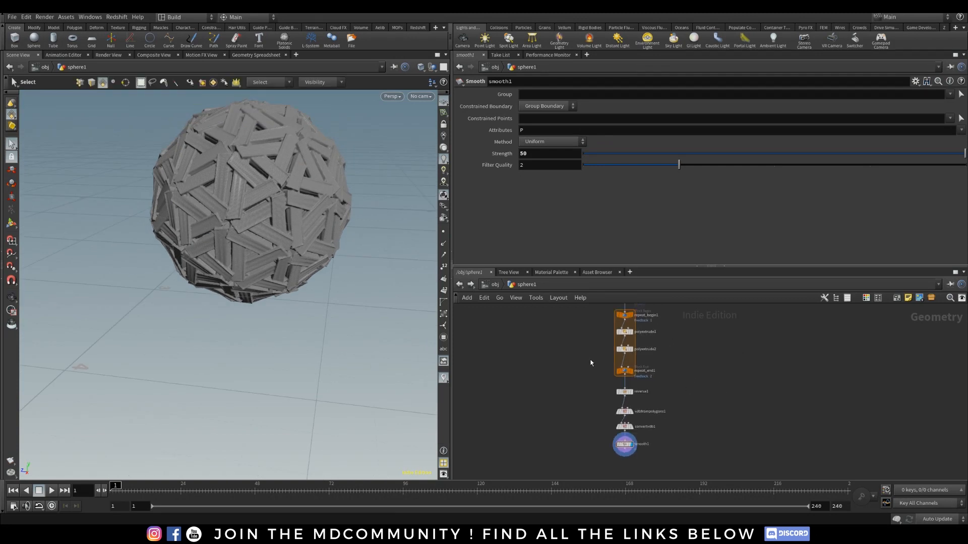
scroll(596, 367, "down", 3)
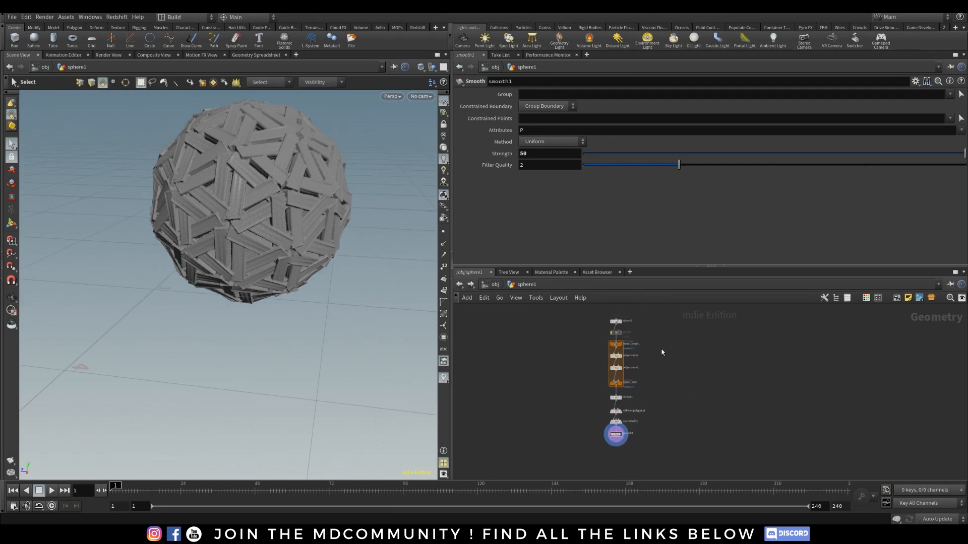
left_click_drag(655, 446, 571, 317)
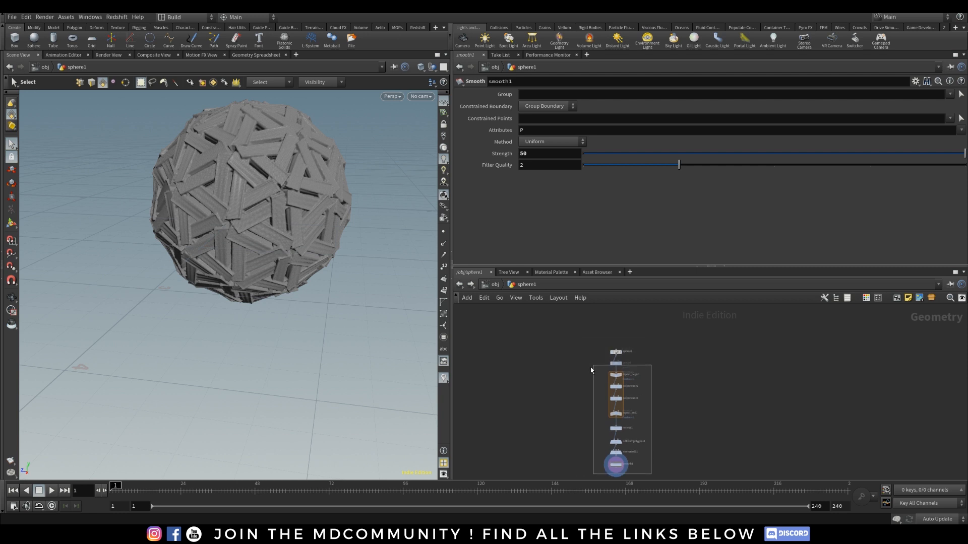
scroll(642, 381, "up", 4)
middle_click_drag(682, 391, 694, 340)
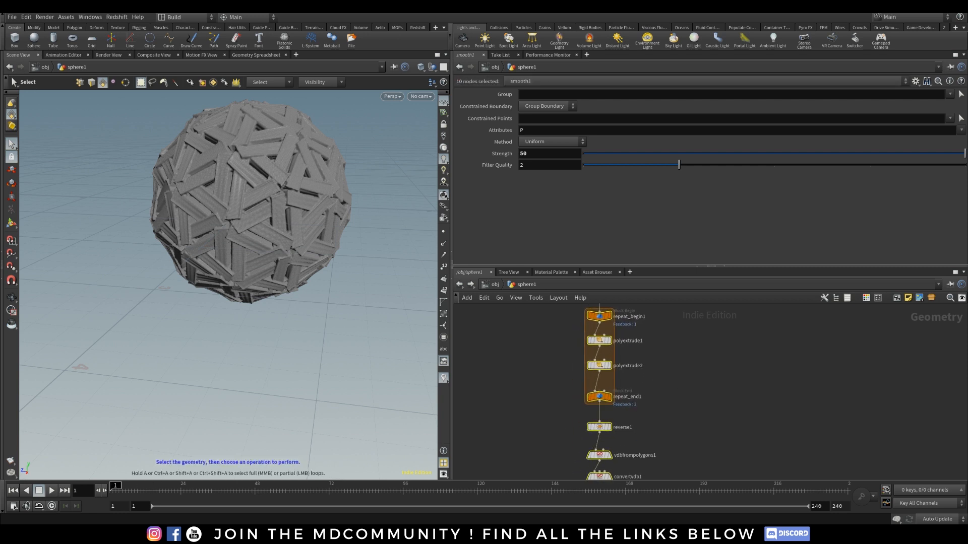
Switch to Photos to compare the renders 1.png and 2.png, and display the parameters of polyextrude2 in Houdini
left_click(152, 534)
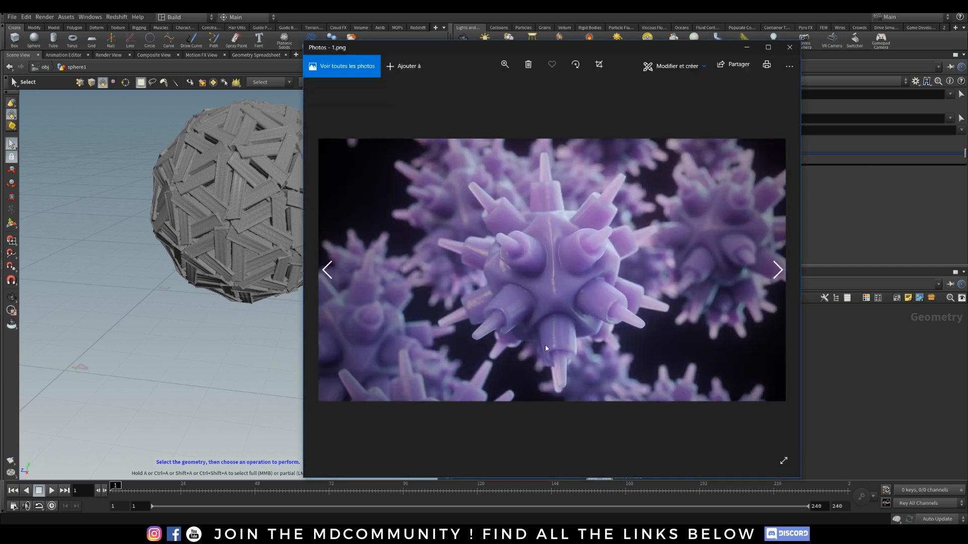
key("Right")
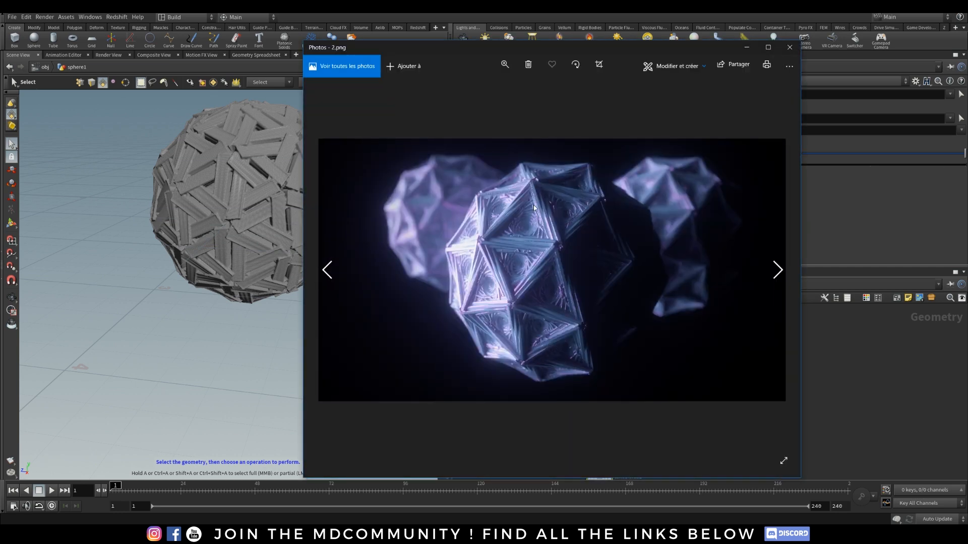
left_click_drag(515, 50, 279, 64)
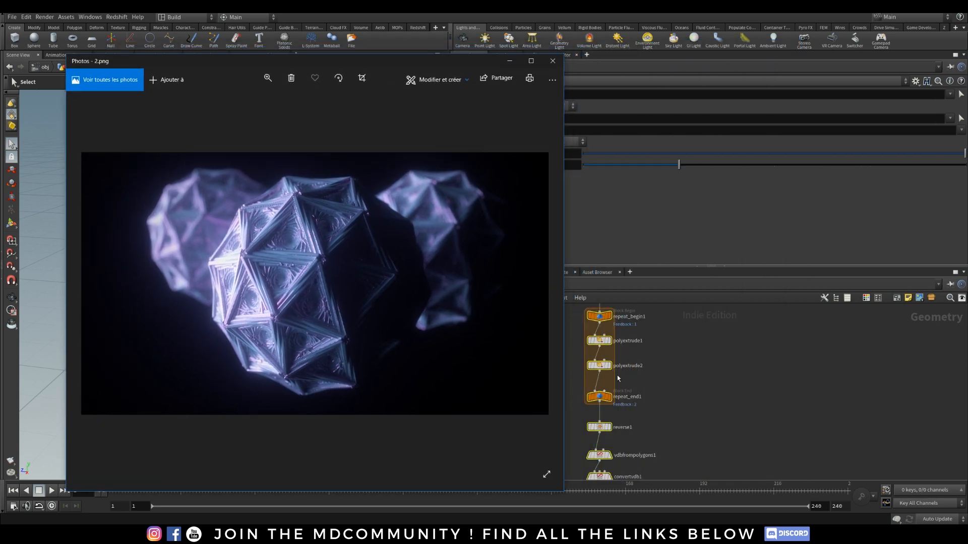
key("Left")
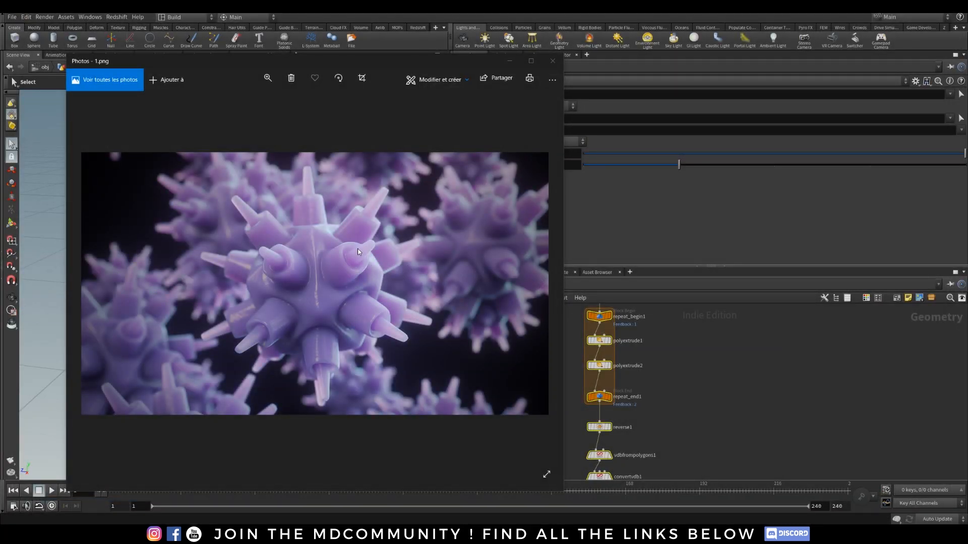
left_click(386, 316)
key("Right")
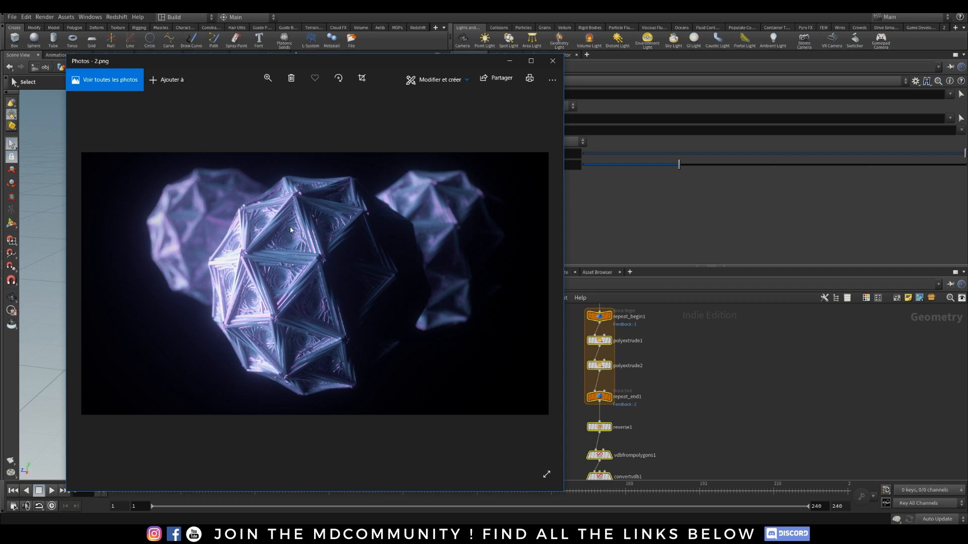
left_click_drag(392, 62, 326, 52)
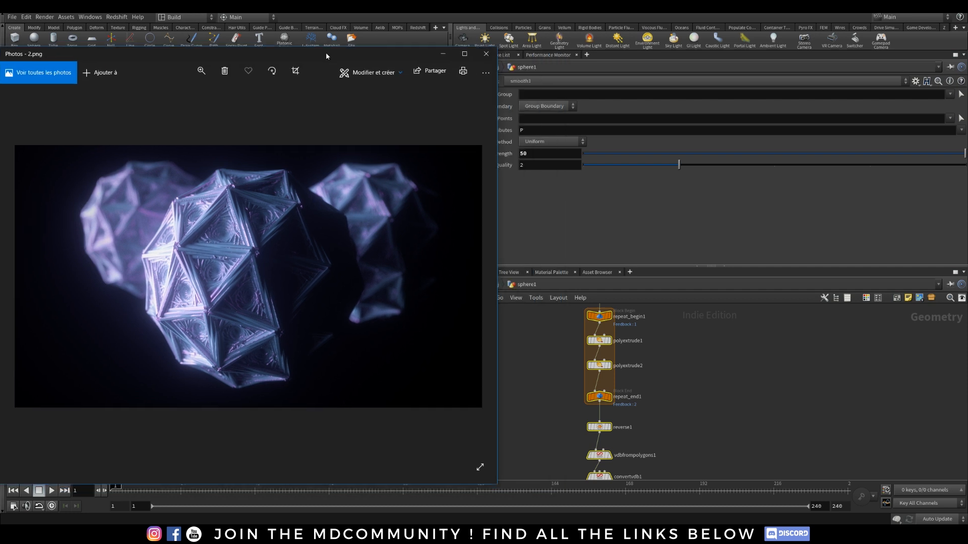
left_click(600, 366)
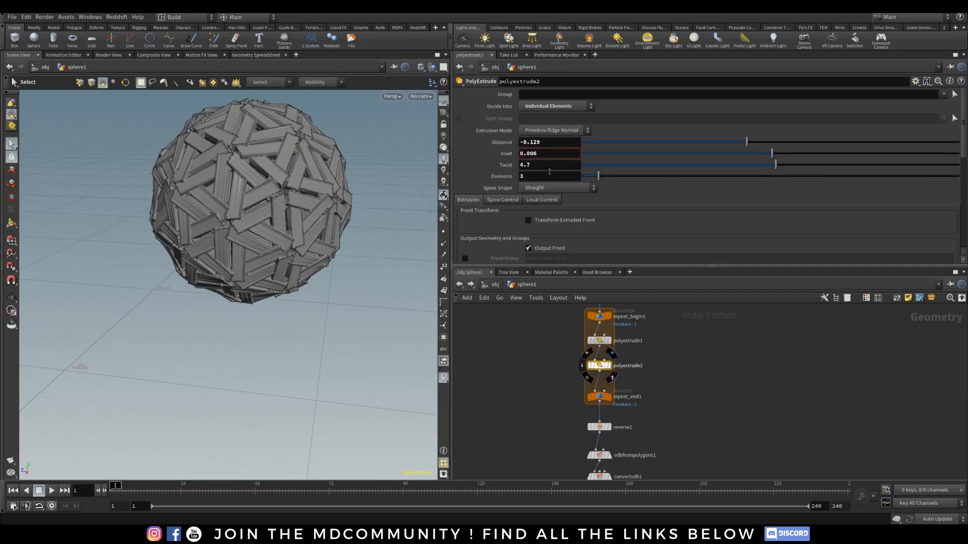
Return to Photos and browse the example renders from 2.png through 8.png
key("alt+Tab")
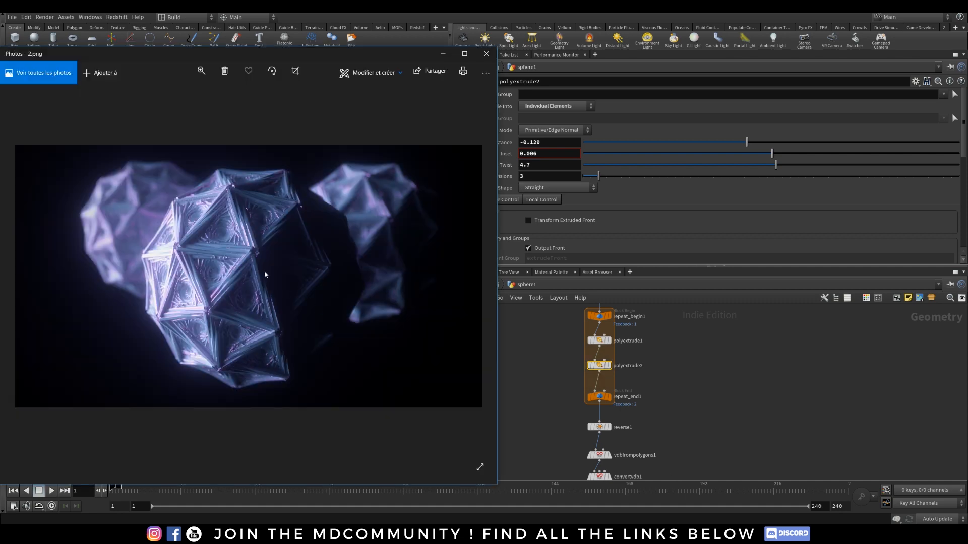
key("Right")
key("Right")
key("Right")
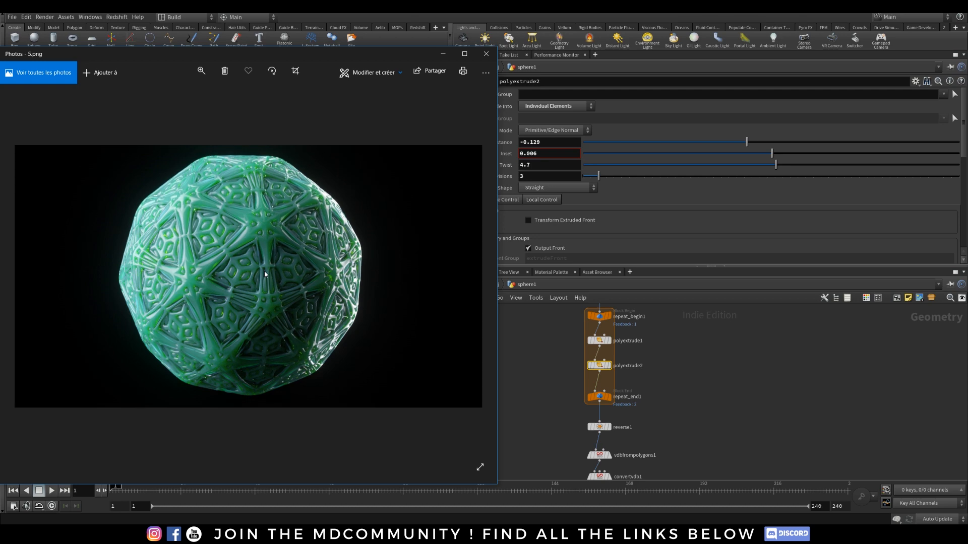
key("Left")
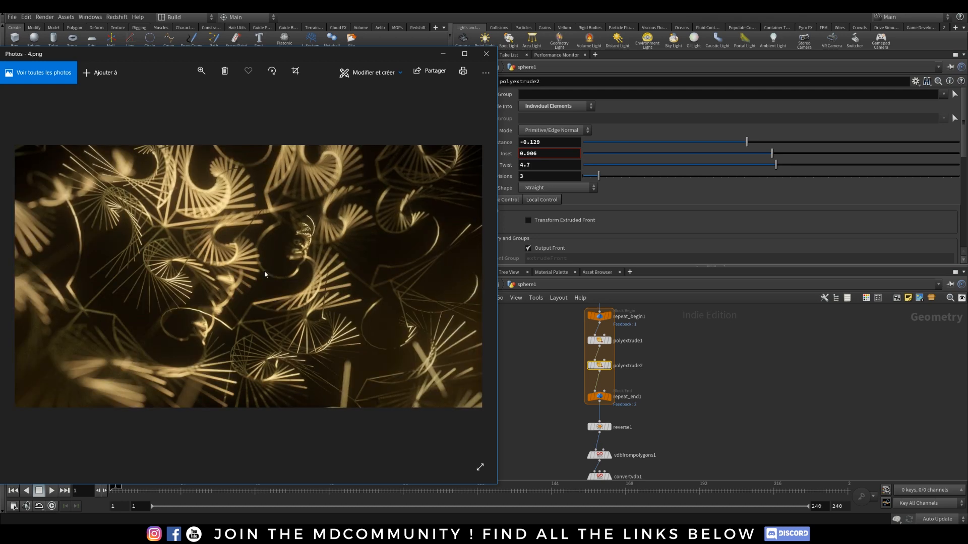
key("Left")
key("Right")
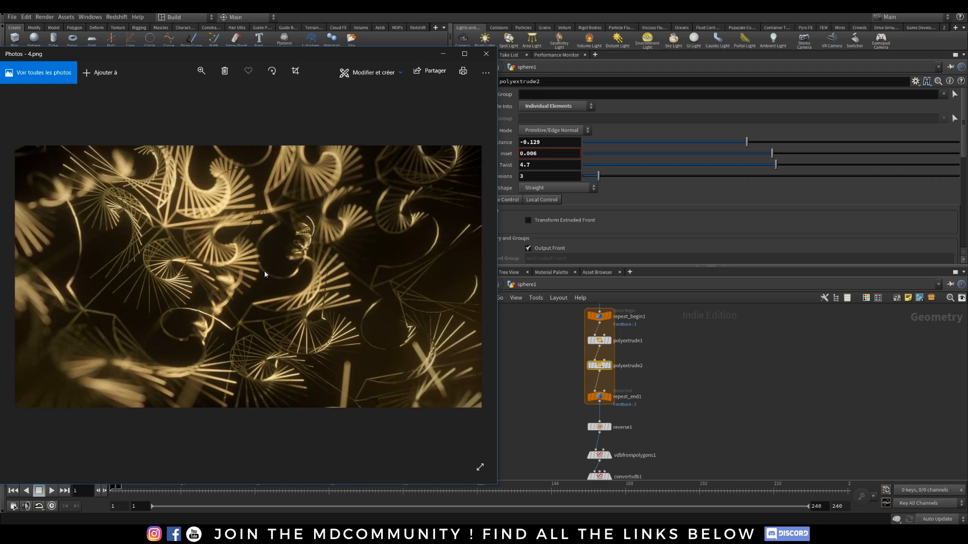
key("Right")
key("Right")
key("Right")
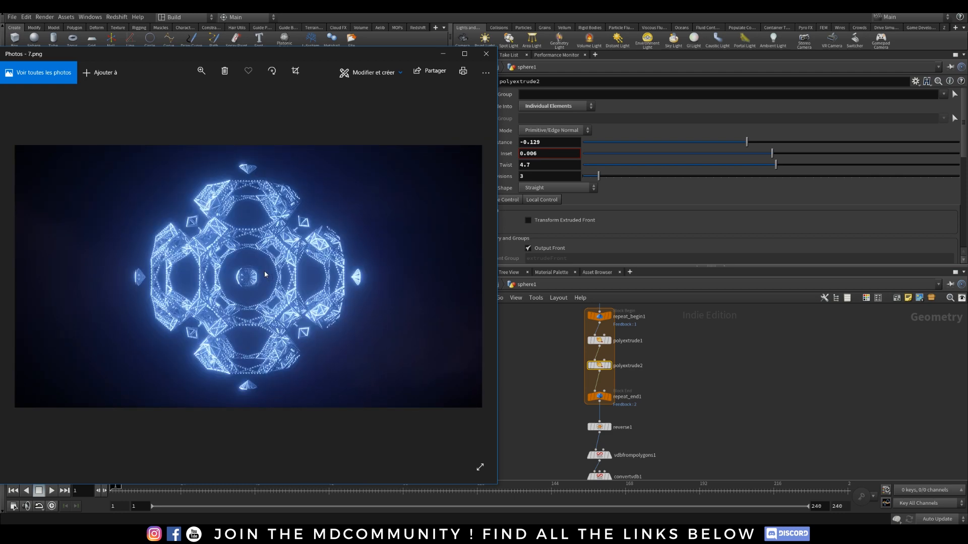
key("Right")
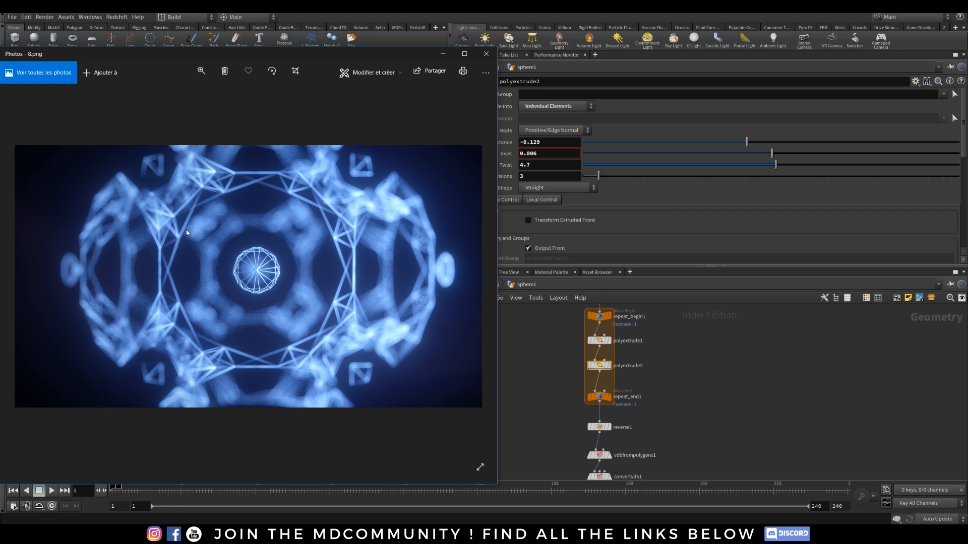
Browse the renders back from 8.png to 4.png, return to 5.png, and close the Photos window
key("Left")
key("Left")
key("Left")
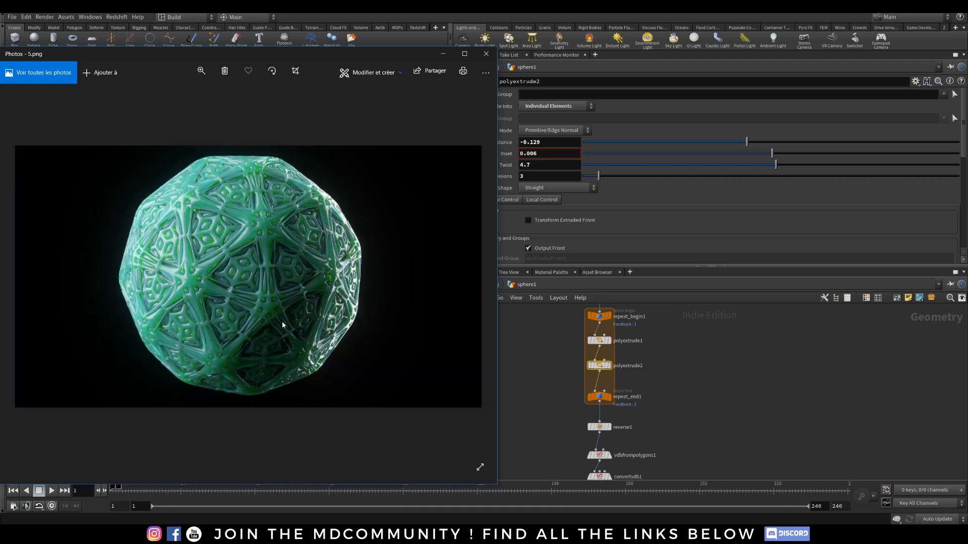
key("Left")
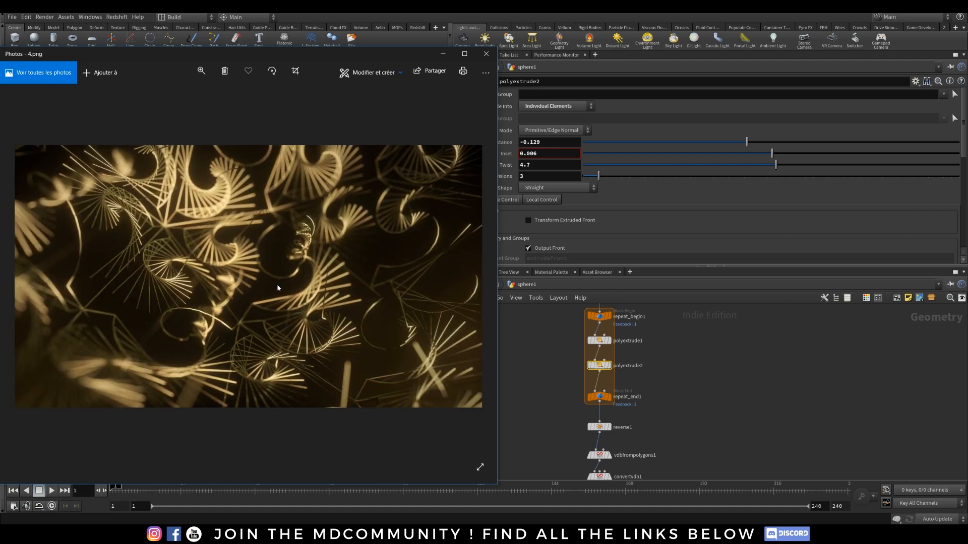
key("Right")
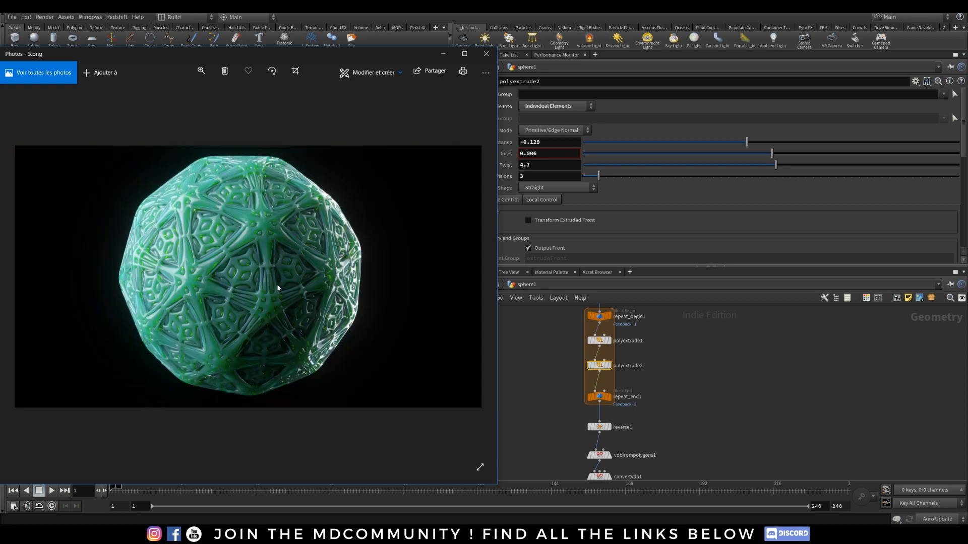
left_click(486, 56)
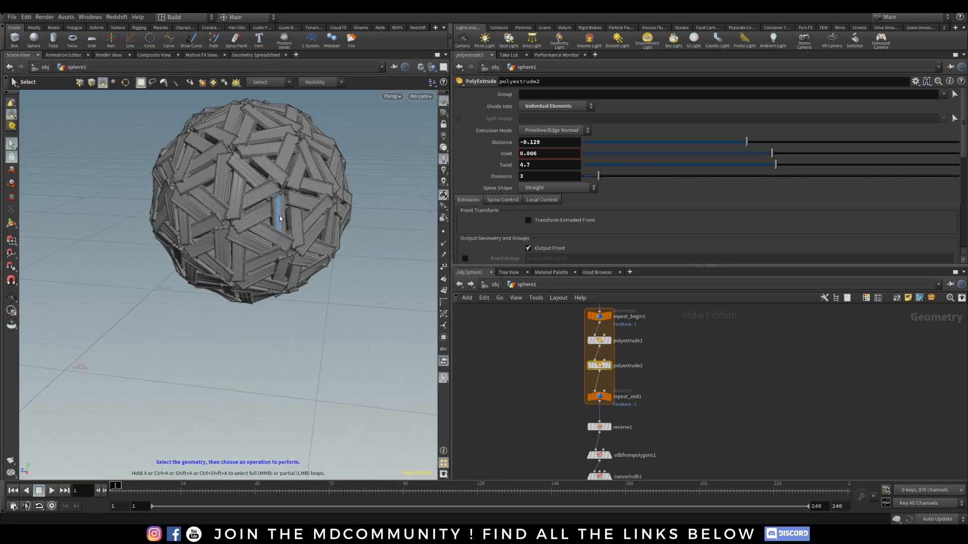
scroll(648, 345, "down", 3)
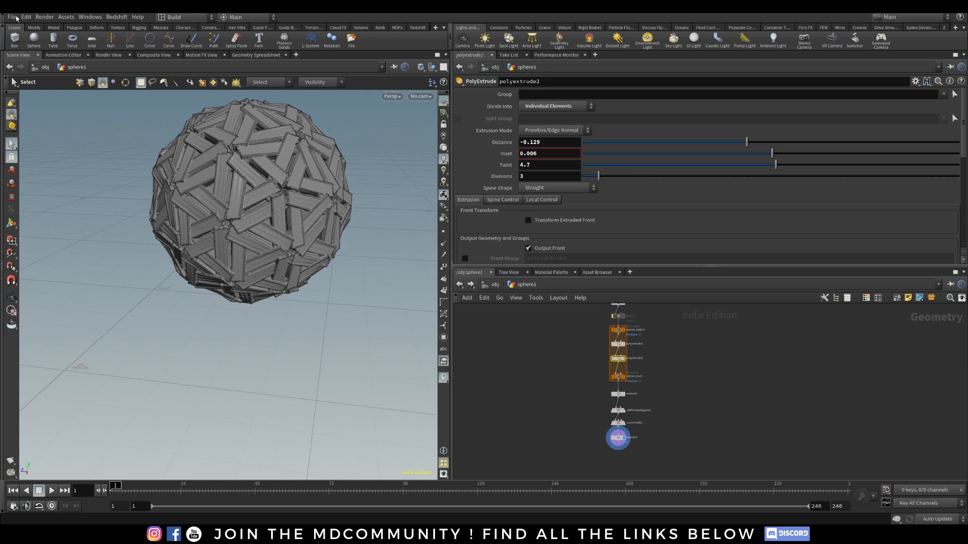
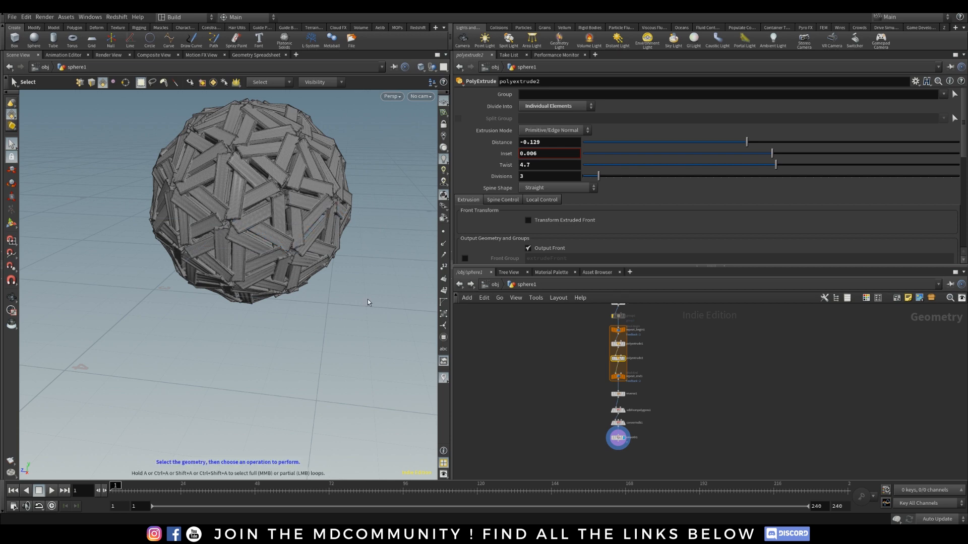
Switch to the saved project in the second Houdini window and delete the separate for-each node chain and the grid1 node
mouse_move(339, 534)
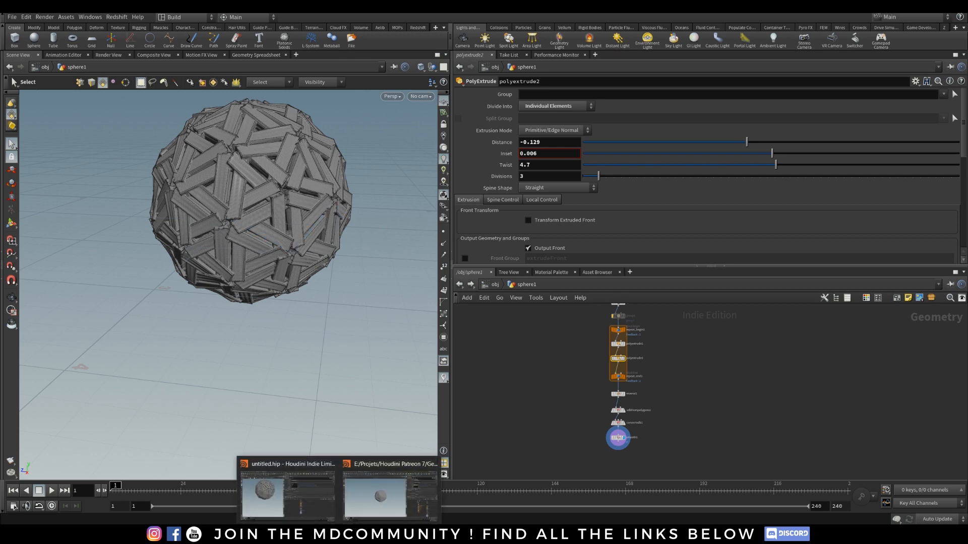
left_click(378, 496)
scroll(390, 294, "up", 1)
middle_click_drag(816, 395, 739, 382)
left_click_drag(733, 437, 681, 352)
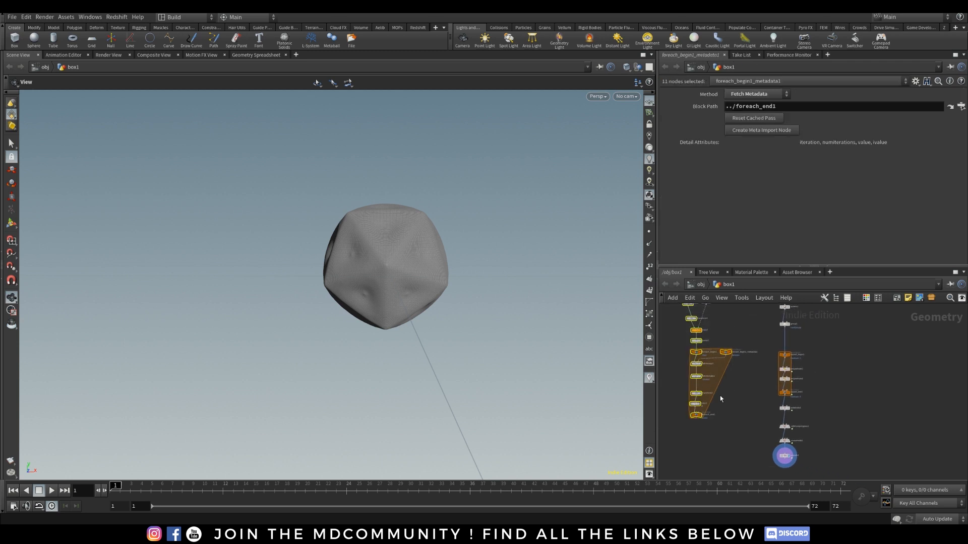
key("Delete")
scroll(726, 361, "down", 1)
middle_click_drag(725, 358, 727, 377)
left_click_drag(729, 352, 697, 320)
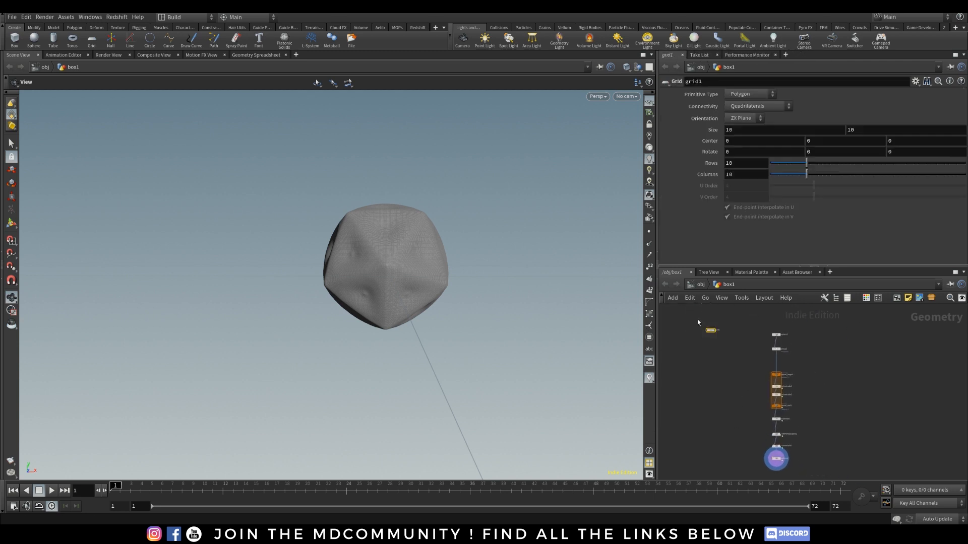
key("Delete")
Go to frame 23 and examine the smoothed spiky mesh up close
left_click(332, 491)
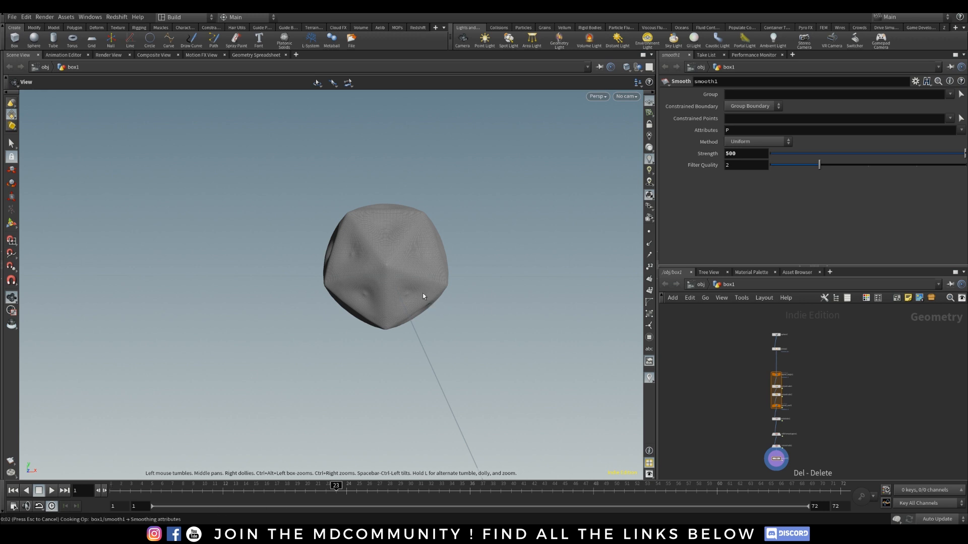
left_click_drag(398, 285, 414, 282)
scroll(414, 282, "up", 6)
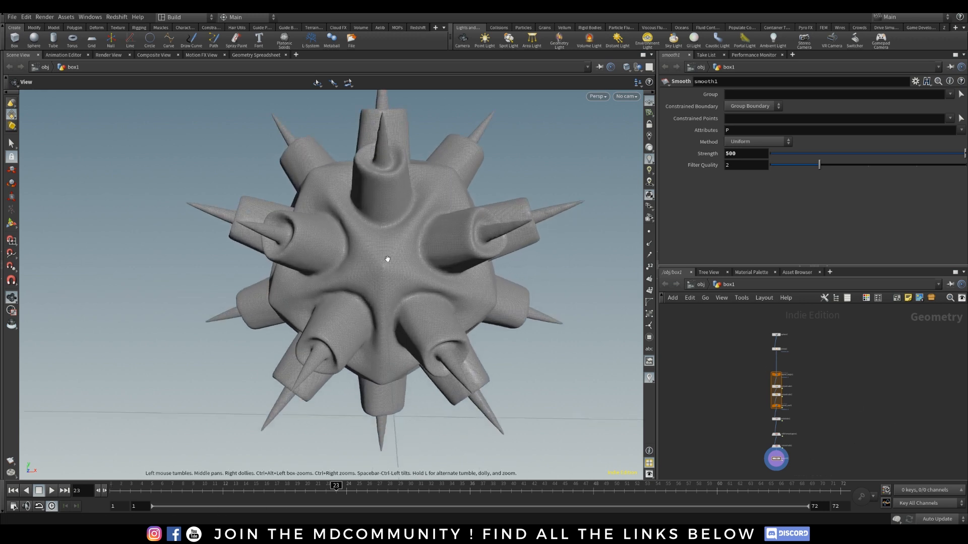
scroll(832, 394, "up", 5)
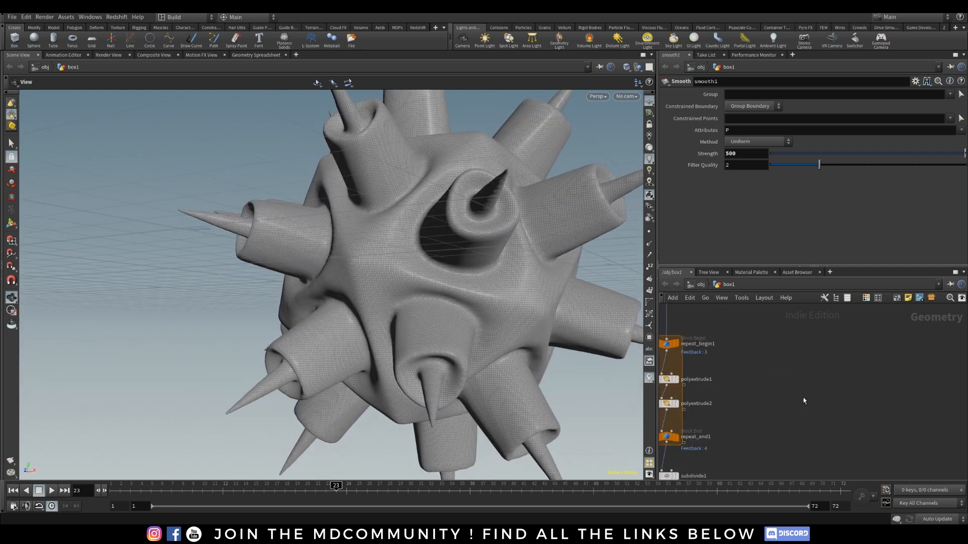
Display sphere1 and then group1 to examine the base shape and the frontExtrude primitive group
middle_click_drag(775, 368, 835, 486)
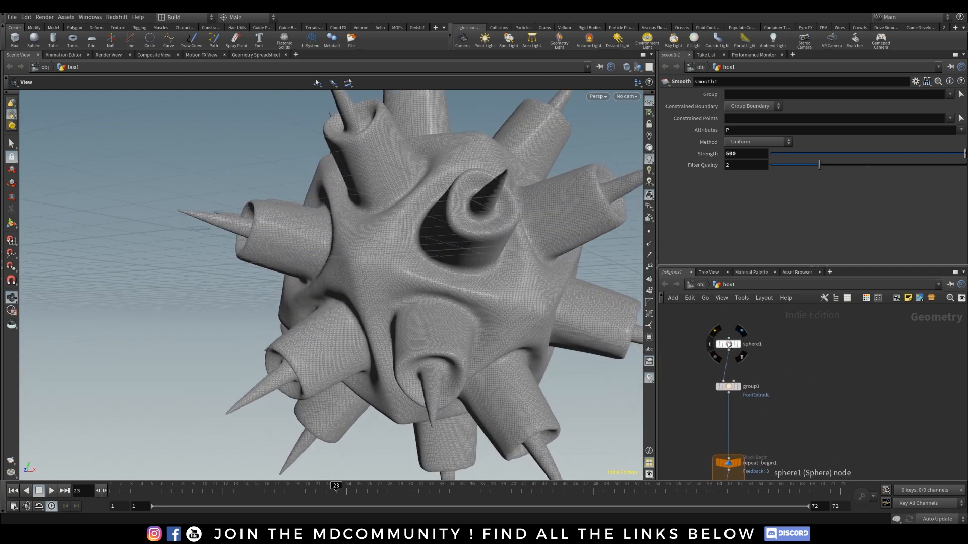
left_click(739, 344)
left_click(729, 387)
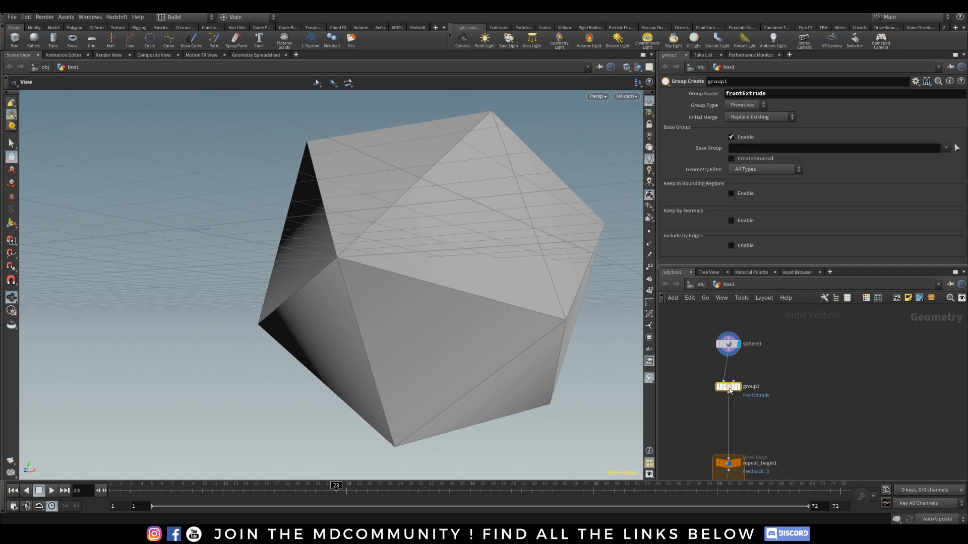
left_click(738, 386)
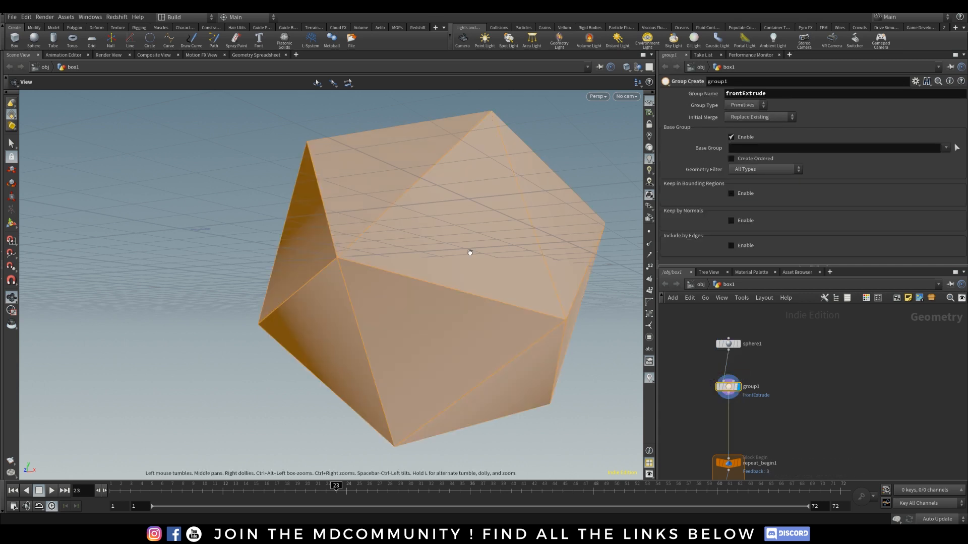
Switch back to the untitled.hip Houdini window and display the output of repeat_end1
mouse_move(292, 534)
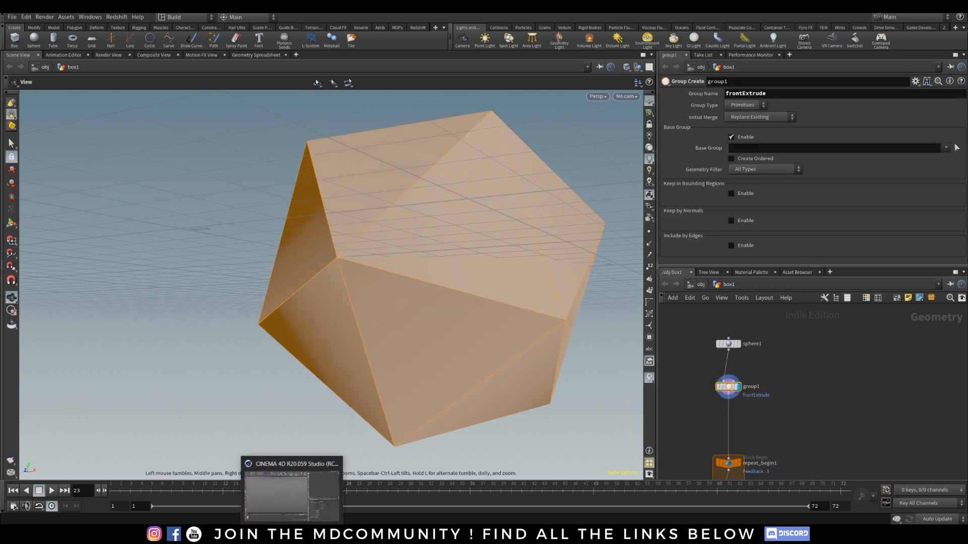
mouse_move(340, 534)
left_click(299, 503)
middle_click_drag(288, 239, 291, 264, "alt")
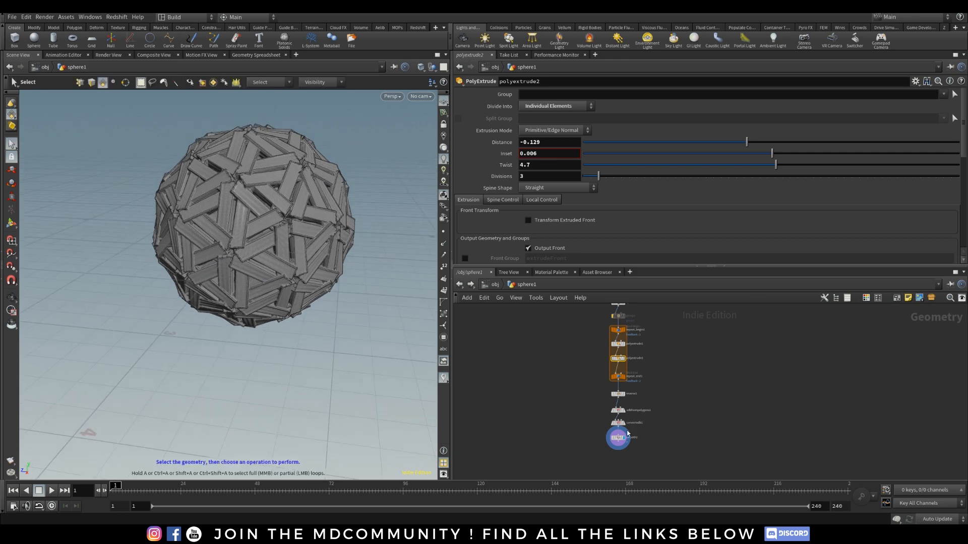
scroll(656, 404, "up", 4)
middle_click_drag(557, 348, 554, 382)
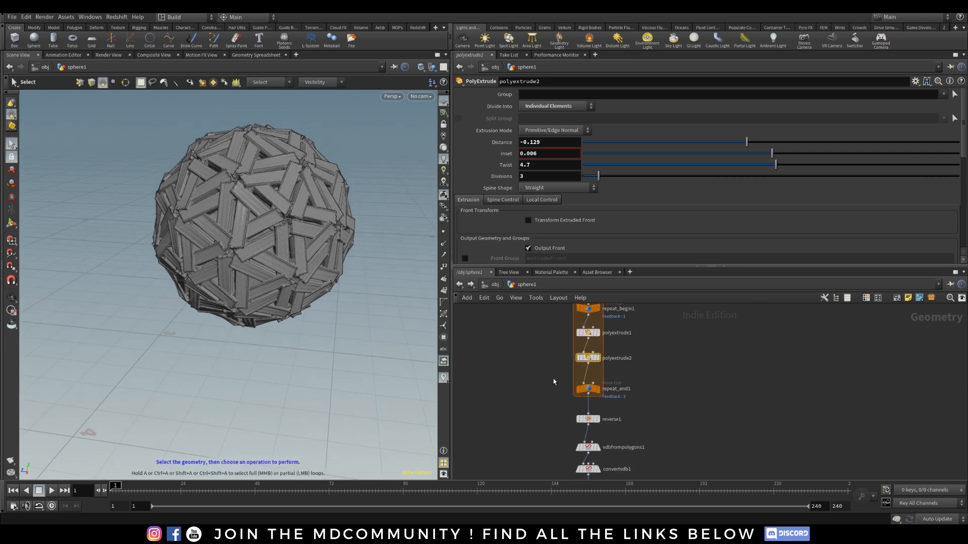
left_click(600, 385)
middle_click_drag(254, 218, 258, 252, "alt")
scroll(649, 352, "up", 1)
middle_click_drag(651, 353, 682, 451)
Re-enable the bypassed group1 node and delete polyextrude2 from the repeat block
mouse_move(611, 369)
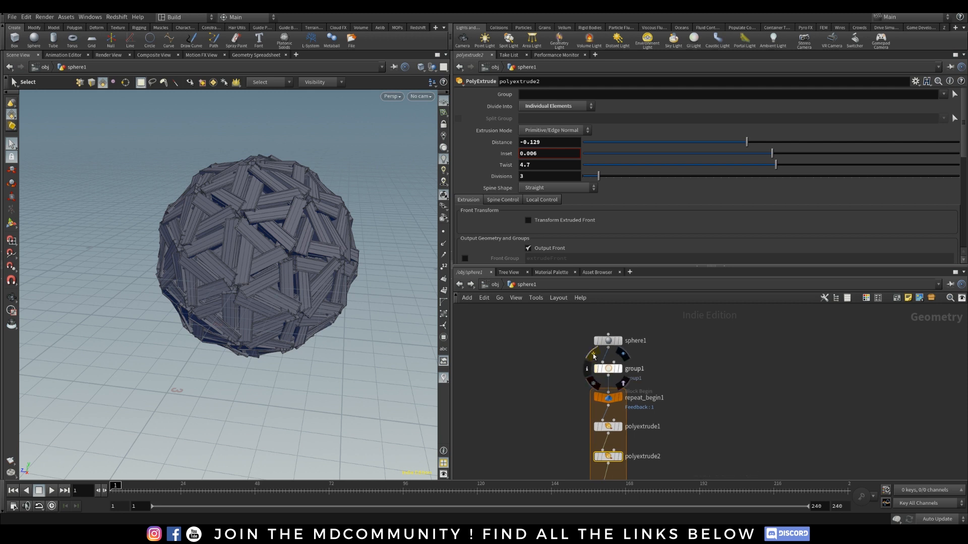
mouse_move(610, 457)
key("Delete")
Restrict polyextrude1 to group1, display it, and set its distance to 0.231 and inset to 0.091
left_click(609, 426)
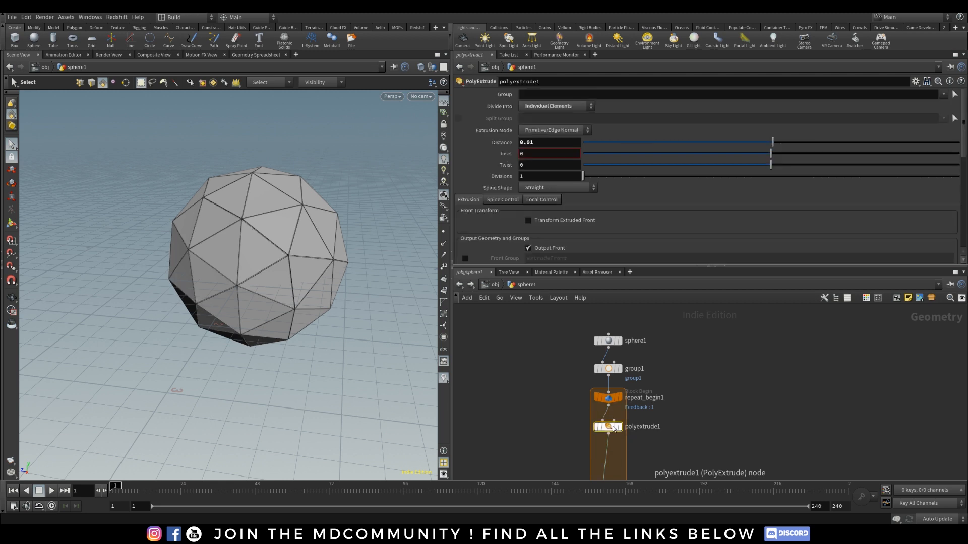
left_click(543, 93)
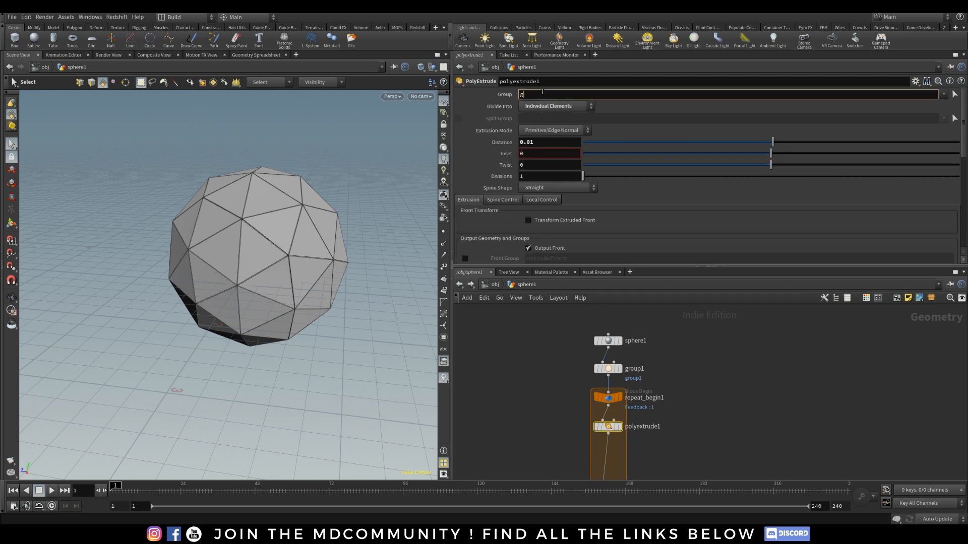
key("Return")
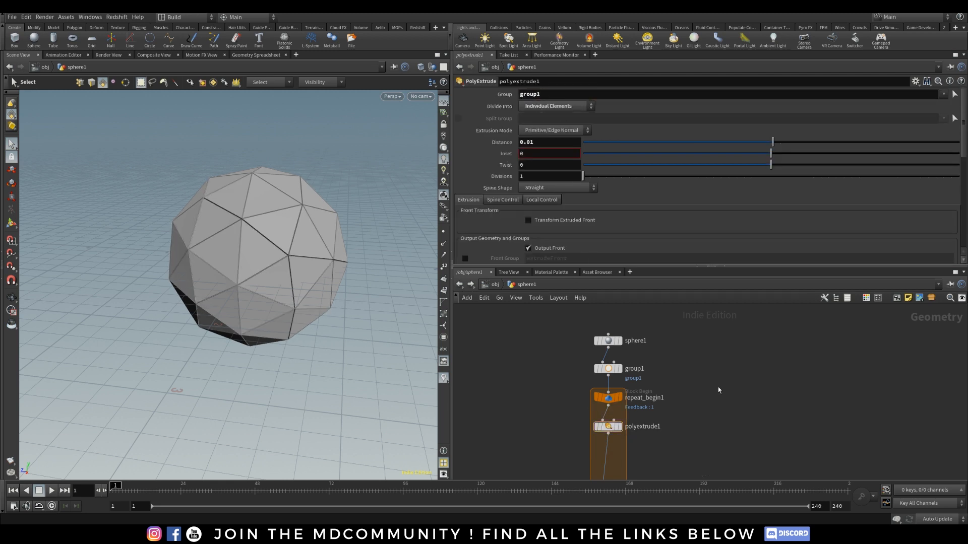
mouse_move(622, 414)
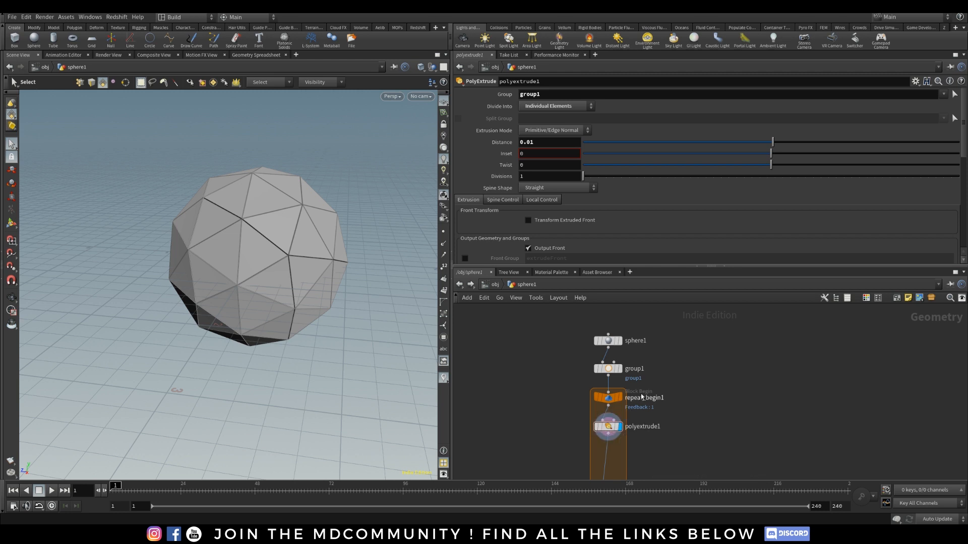
left_click_drag(775, 143, 793, 155)
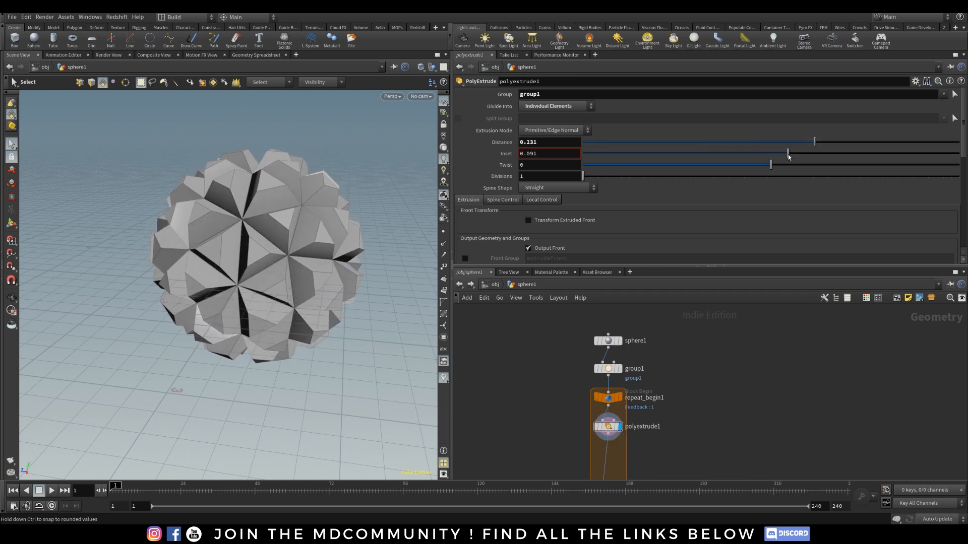
Duplicate polyextrude1 directly below it inside the repeat block and display the new extrusion
middle_click_drag(804, 421, 799, 345)
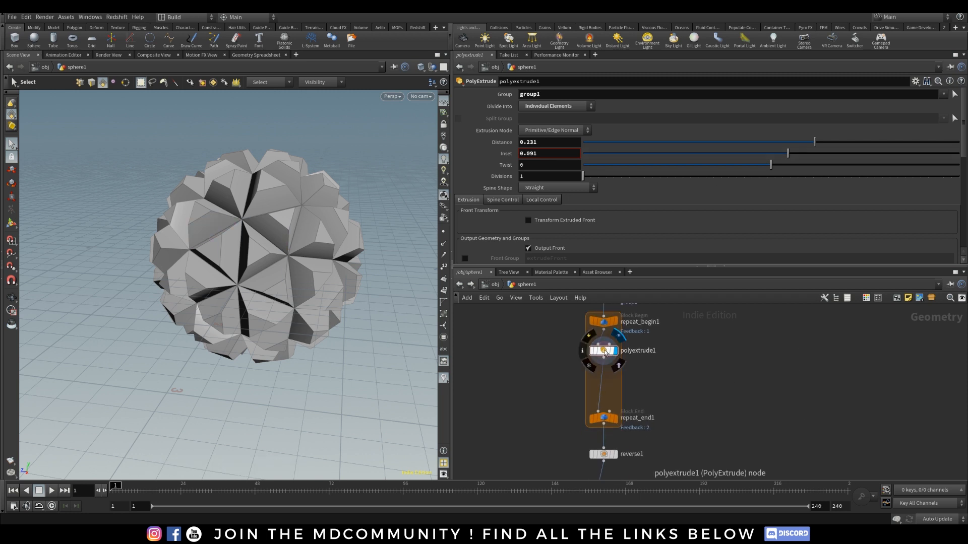
left_click_drag(605, 353, 604, 393, "alt")
right_click_drag(244, 315, 255, 267, "alt")
left_click_drag(255, 267, 291, 259, "alt")
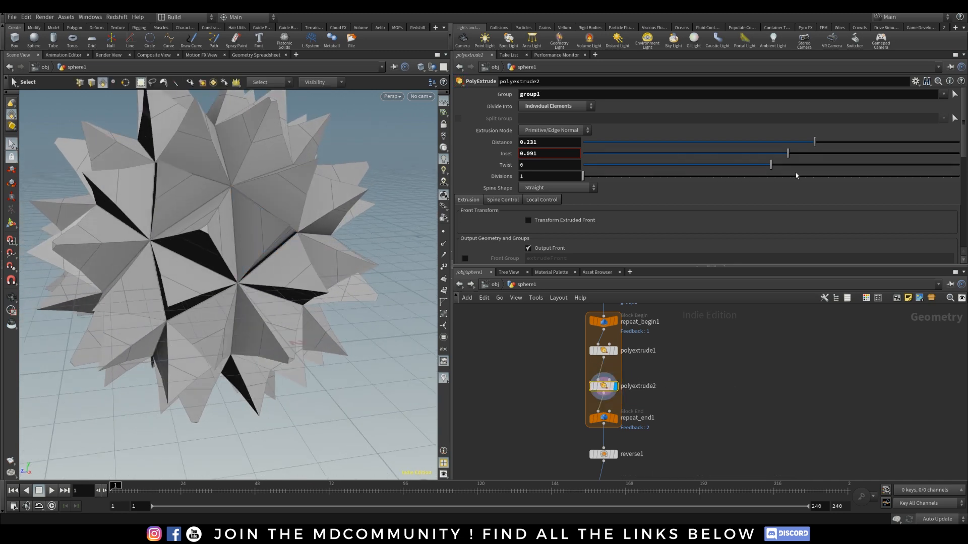
Set the twist of polyextrude2 to 87.3 and its divisions to 3, and inspect the twisted spikes
left_click_drag(773, 166, 862, 164)
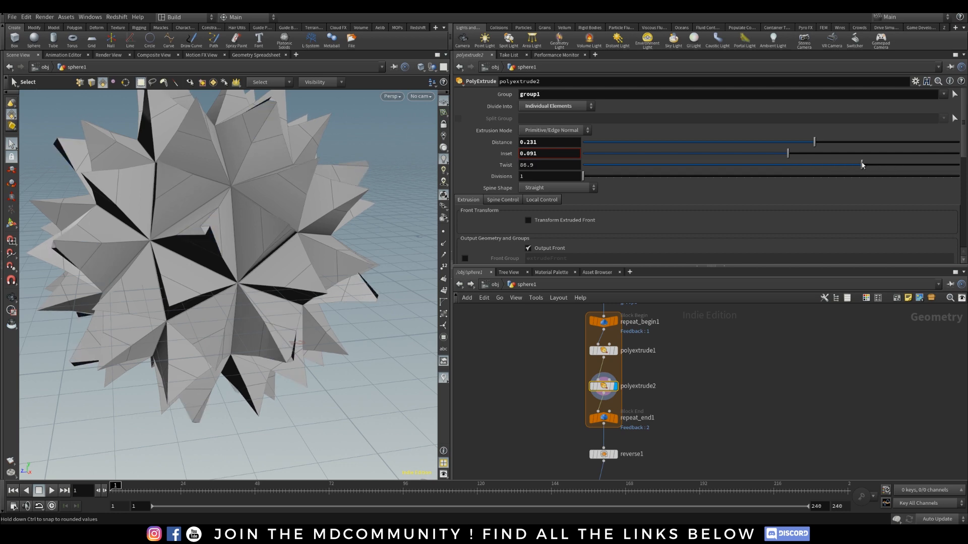
left_click_drag(588, 179, 604, 177)
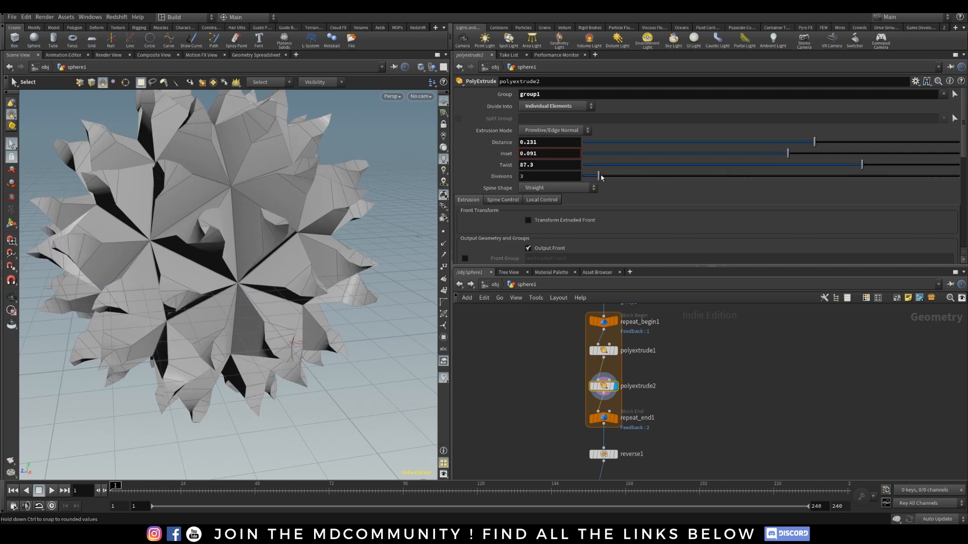
left_click_drag(192, 182, 107, 227, "alt")
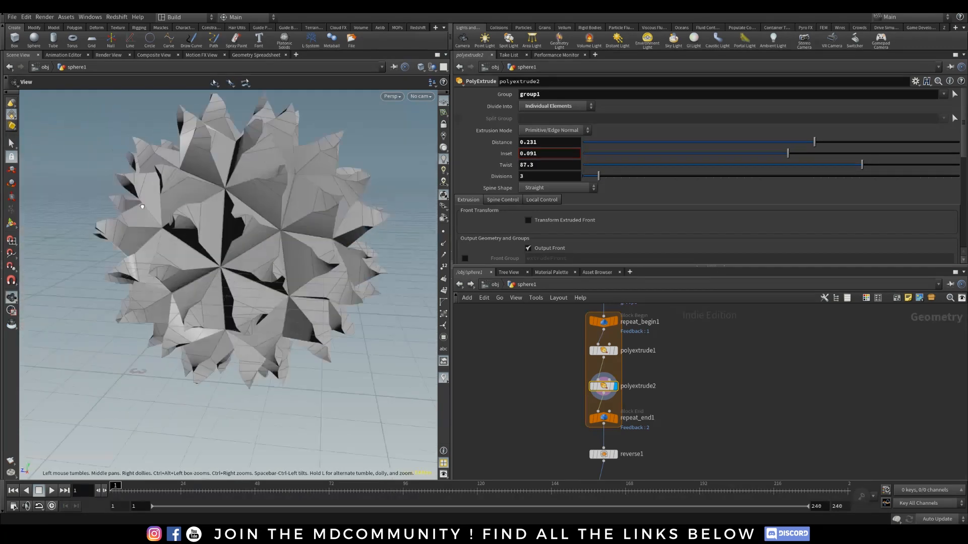
right_click_drag(107, 227, 266, 224, "alt")
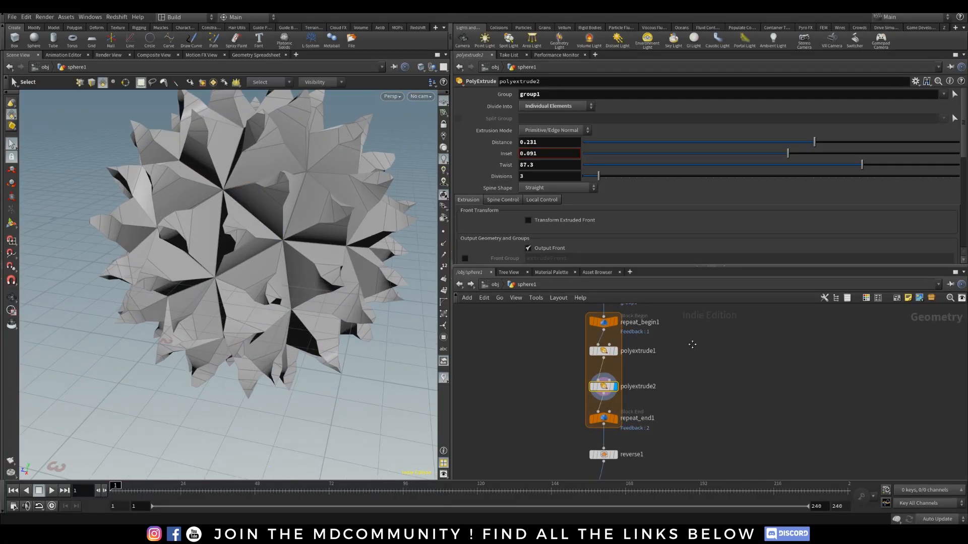
Bypass the group1 node and display the output of repeat_end1
middle_click_drag(691, 343, 690, 403)
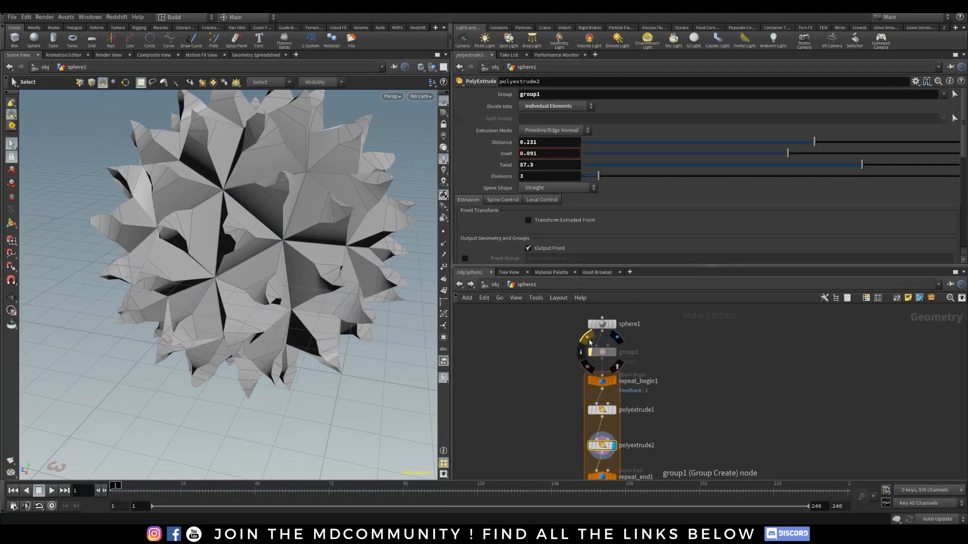
left_click(587, 337)
middle_click_drag(599, 377, 594, 331)
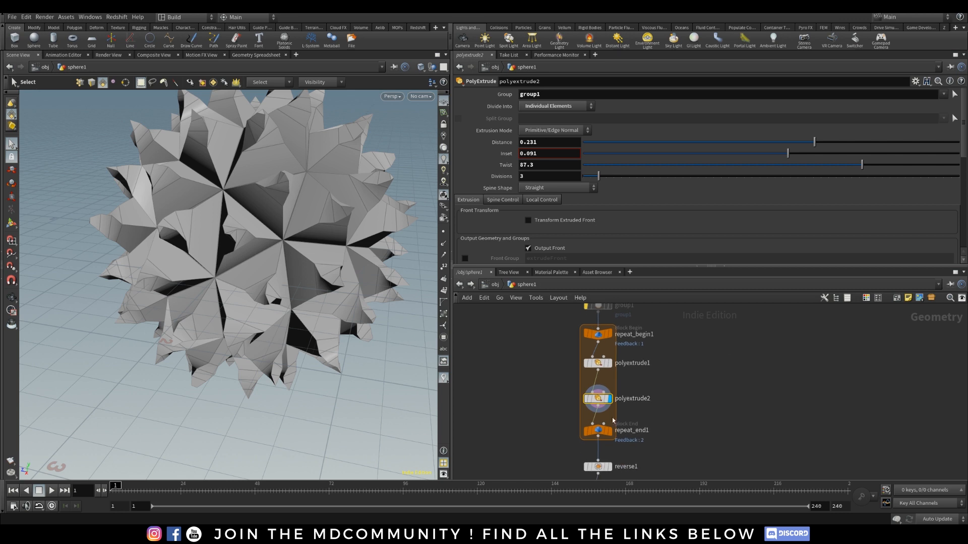
left_click(613, 415)
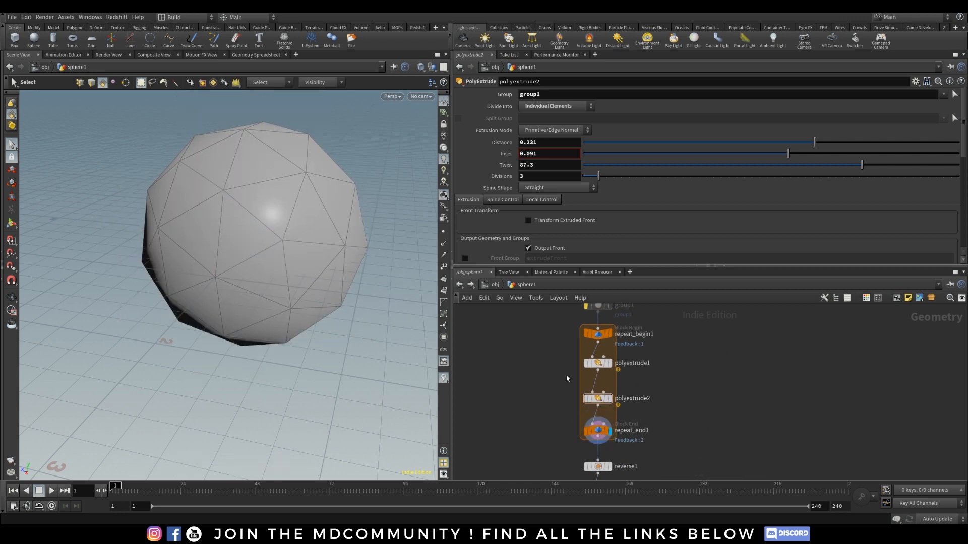
Clear the group restriction on both polyextrude1 and polyextrude2 so that every face is extruded
middle_click_drag(603, 357, 601, 369)
left_click(599, 377)
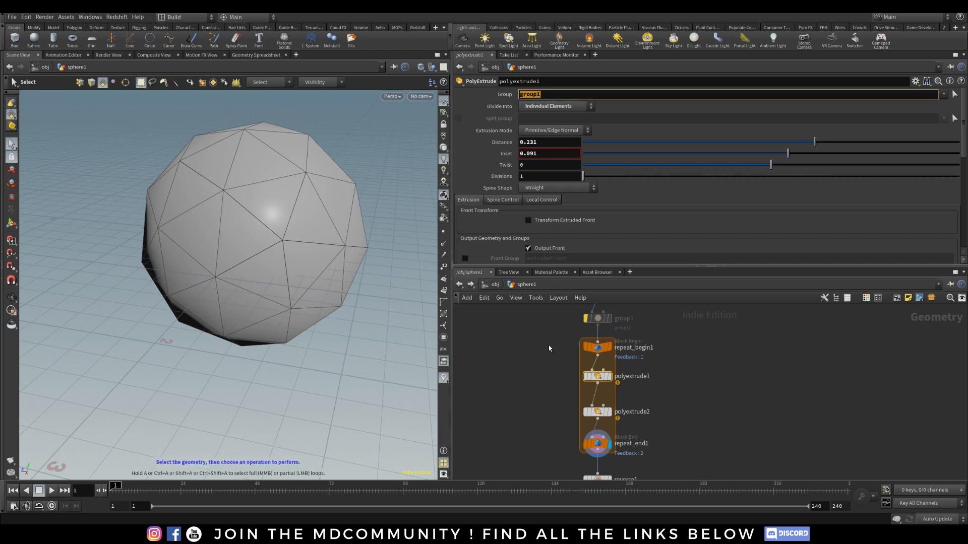
left_click(598, 412)
double_click(534, 95)
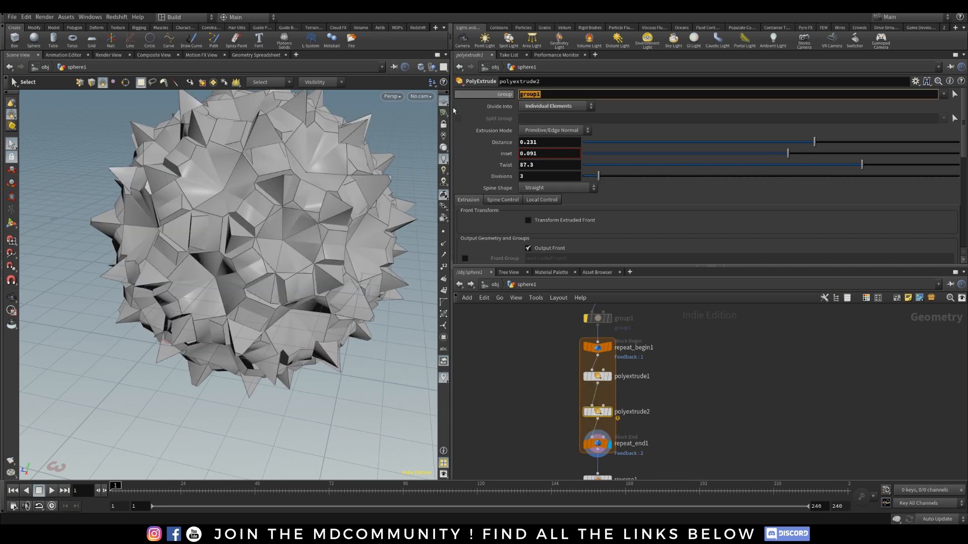
key("BackSpace")
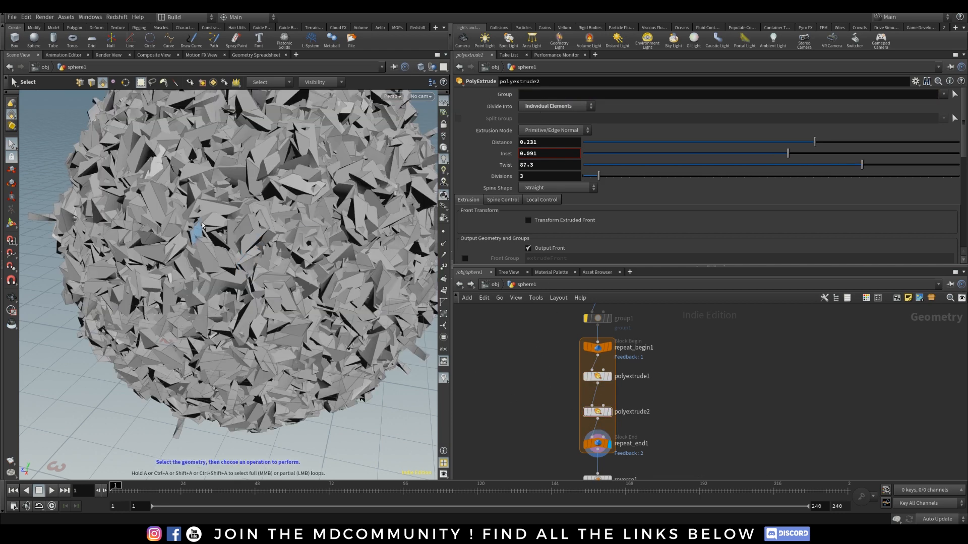
Restore group1 as the group of polyextrude2 and polyextrude1
left_click(547, 95)
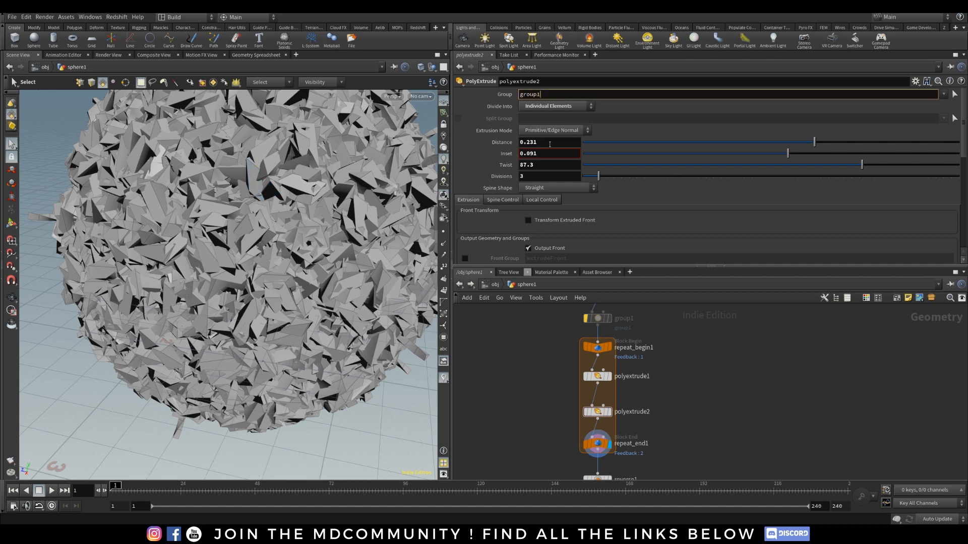
key("Return")
left_click(598, 376)
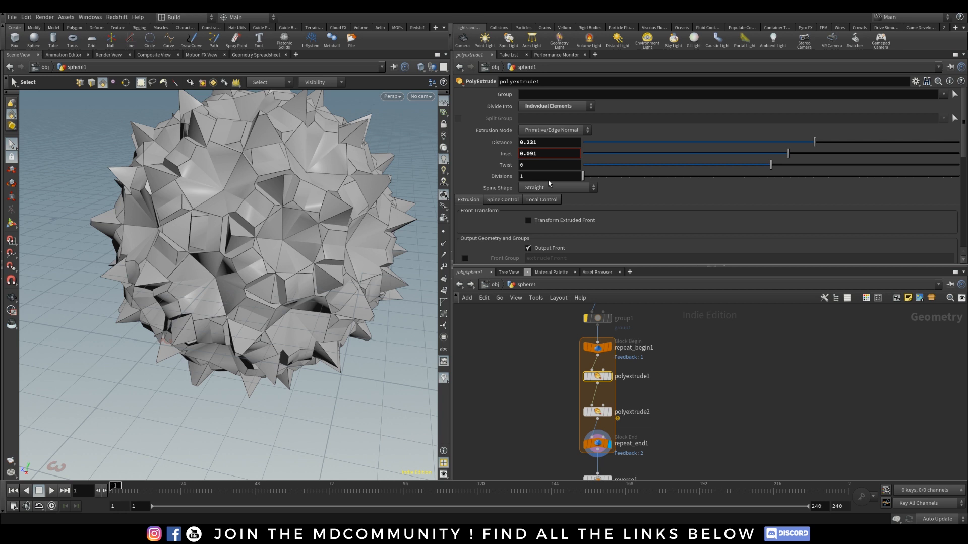
left_click(554, 95)
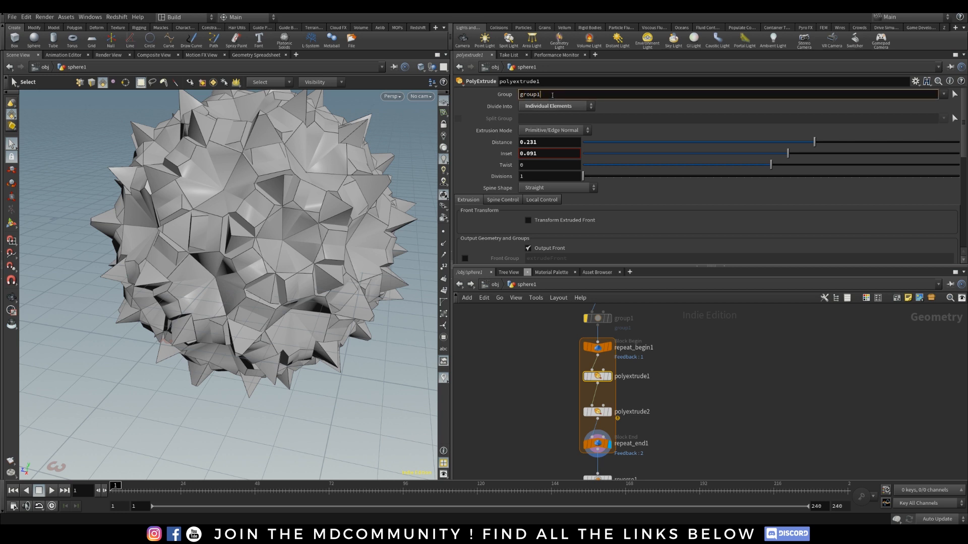
key("Return")
mouse_move(610, 436)
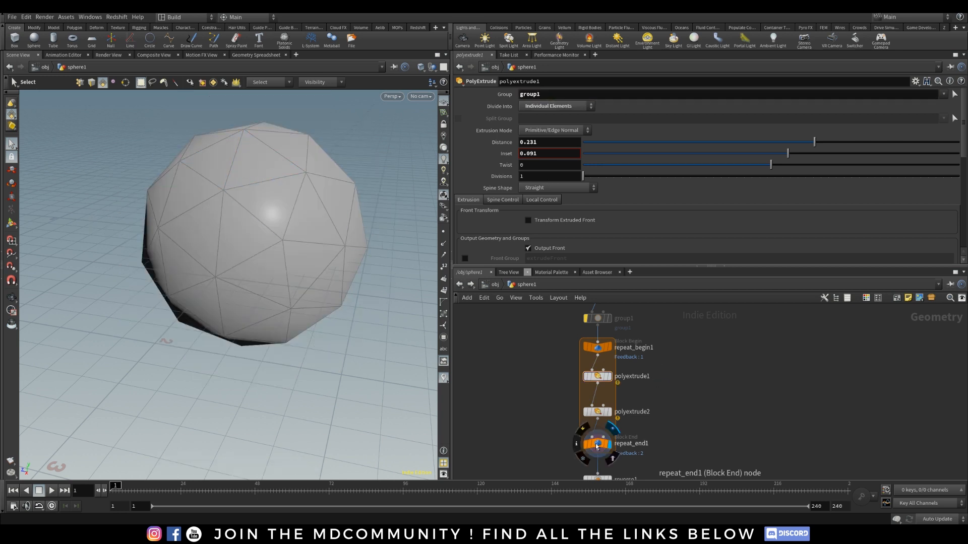
left_click(597, 376)
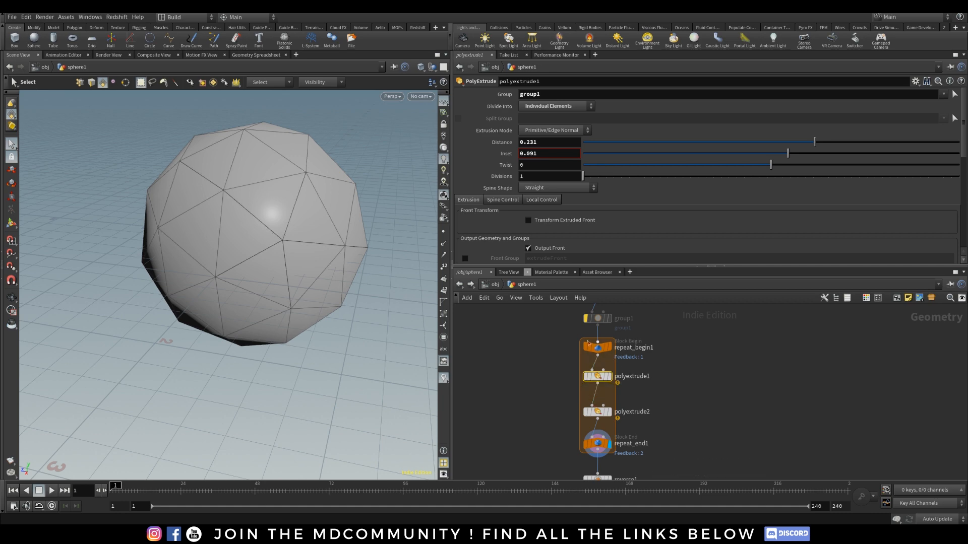
Re-enable the bypassed group1 node and inspect the spiked sphere
left_click(582, 310)
left_click_drag(224, 231, 302, 227, "alt")
right_click_drag(302, 226, 252, 383, "alt")
left_click_drag(252, 383, 246, 352, "alt")
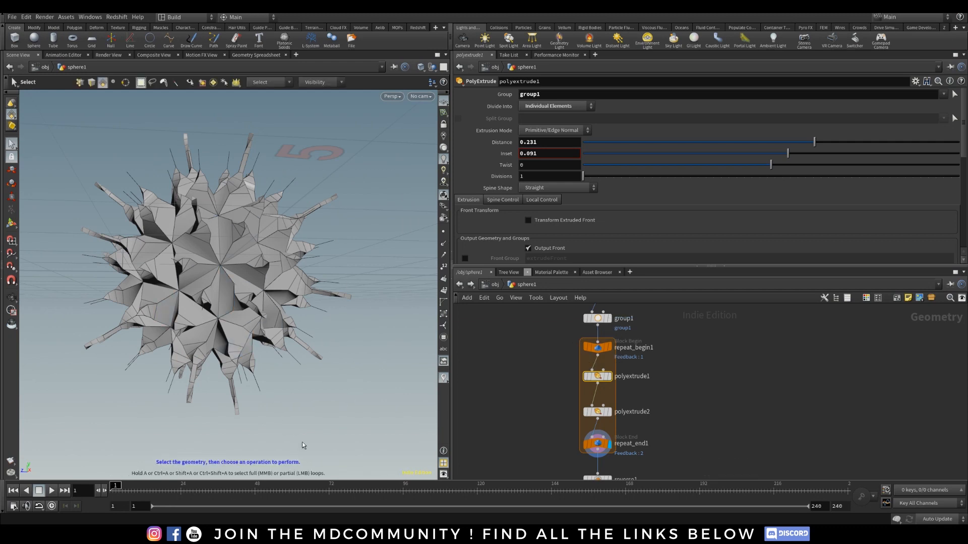
Switch to the other Houdini project containing box1, display the output of repeat_end1 and inspect the extruded shape
mouse_move(339, 534)
left_click(383, 494)
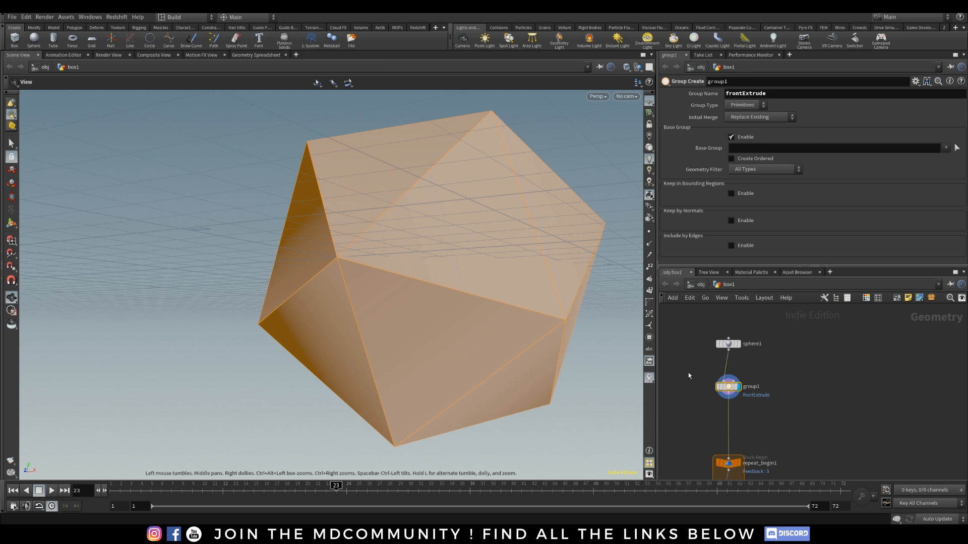
middle_click_drag(822, 427, 821, 360)
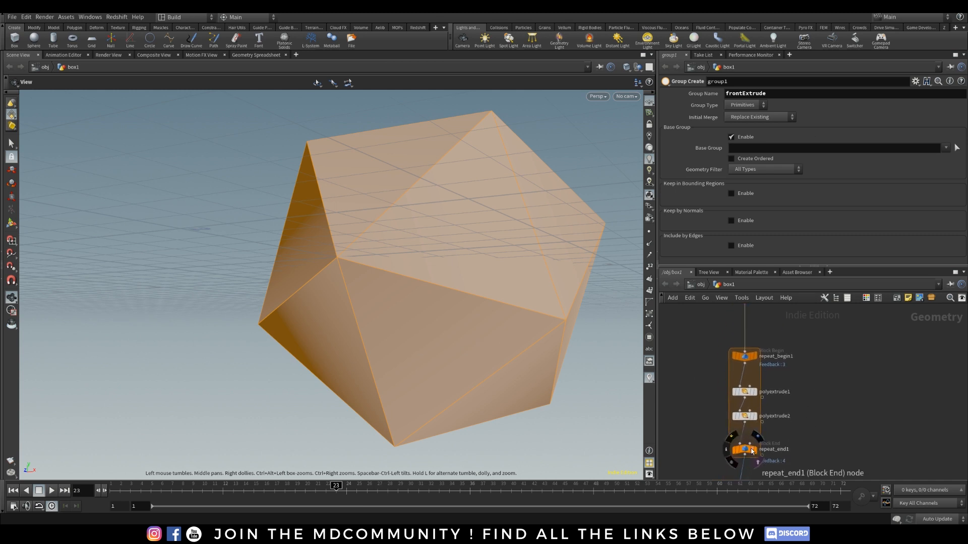
left_click(758, 438)
mouse_move(418, 252)
right_mouse_down()
mouse_move(352, 305)
mouse_move(403, 319)
right_mouse_up()
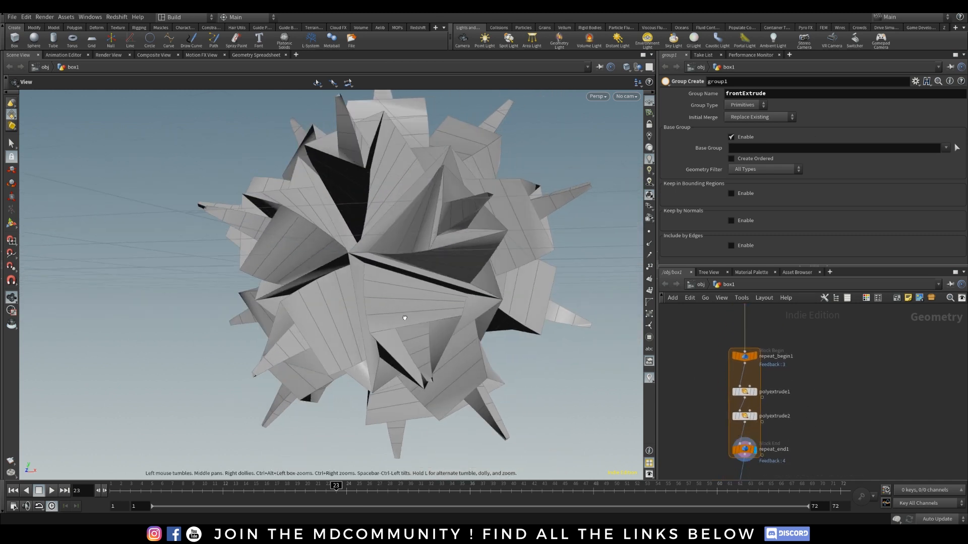
right_click_drag(437, 287, 388, 346)
Play the extrusion animation from frame 1 and stop it at frame 50
mouse_move(151, 487)
left_mouse_down()
mouse_move(121, 487)
mouse_move(533, 486)
mouse_move(114, 486)
left_mouse_up()
left_click(52, 490)
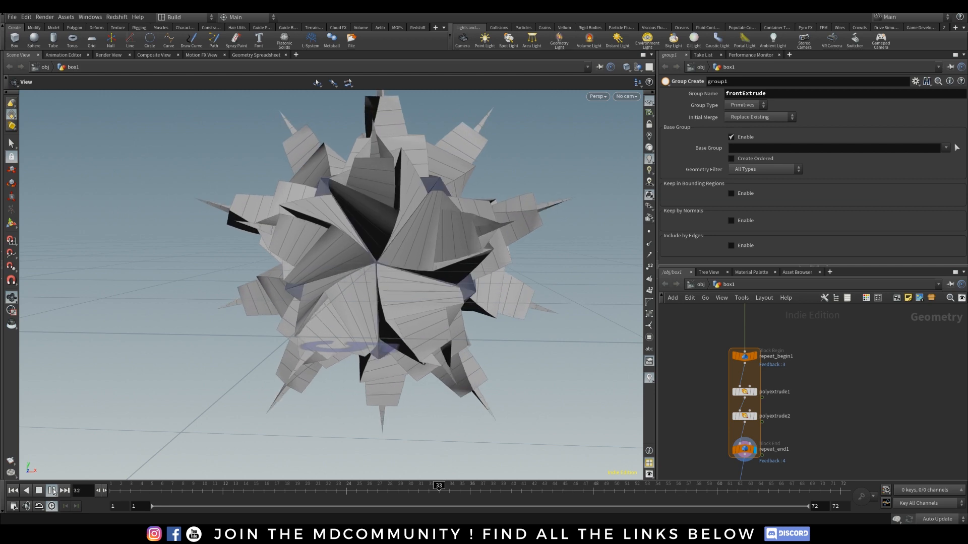
left_click(51, 490)
Display the subdivide1 node and examine the subdivided spikes from another angle
middle_click_drag(820, 445, 825, 396)
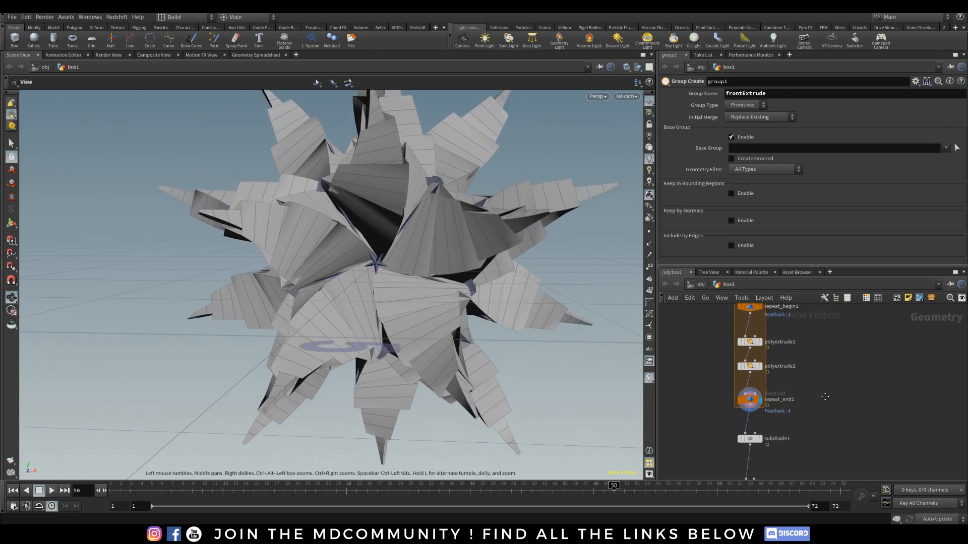
left_click(760, 431)
left_click_drag(422, 296, 234, 467)
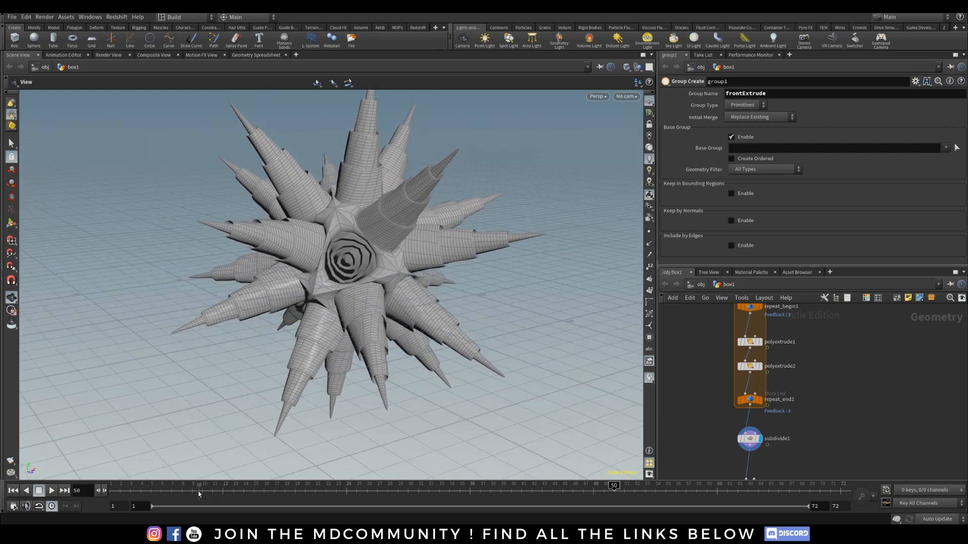
Play the subdivided animation from frame 1, inspect the growing spikes, and stop at frame 42
left_click_drag(199, 495, 117, 482)
left_click_drag(227, 384, 315, 282)
left_click(51, 490)
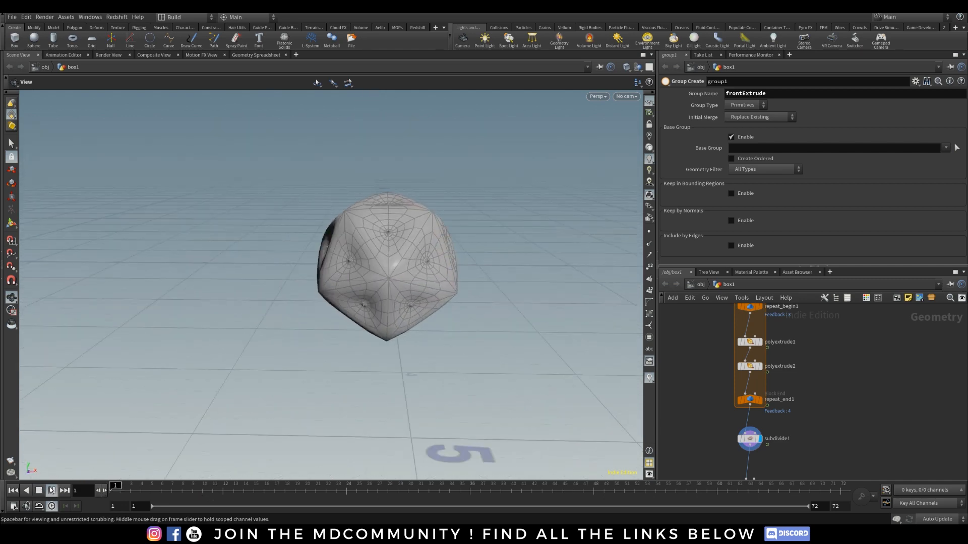
left_click_drag(389, 268, 383, 298)
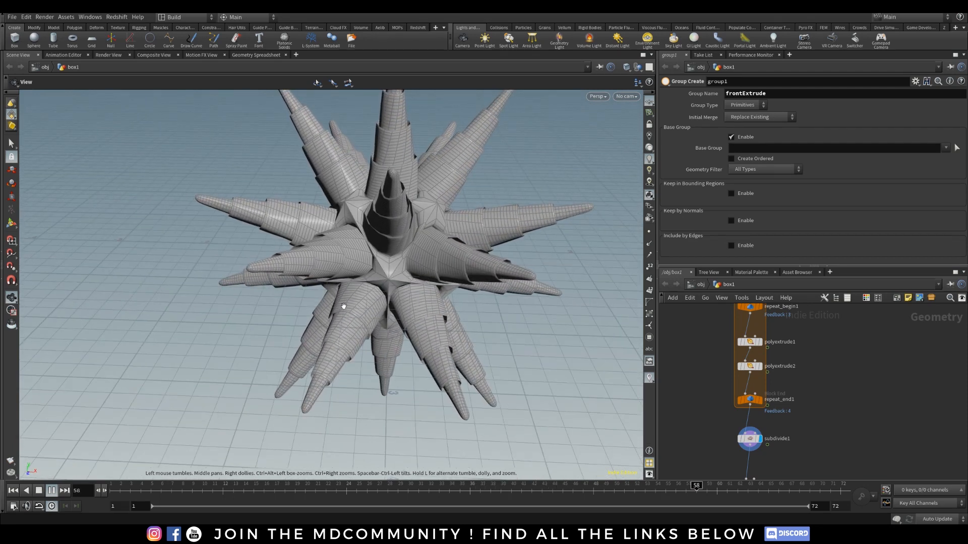
scroll(343, 295, "up", 3)
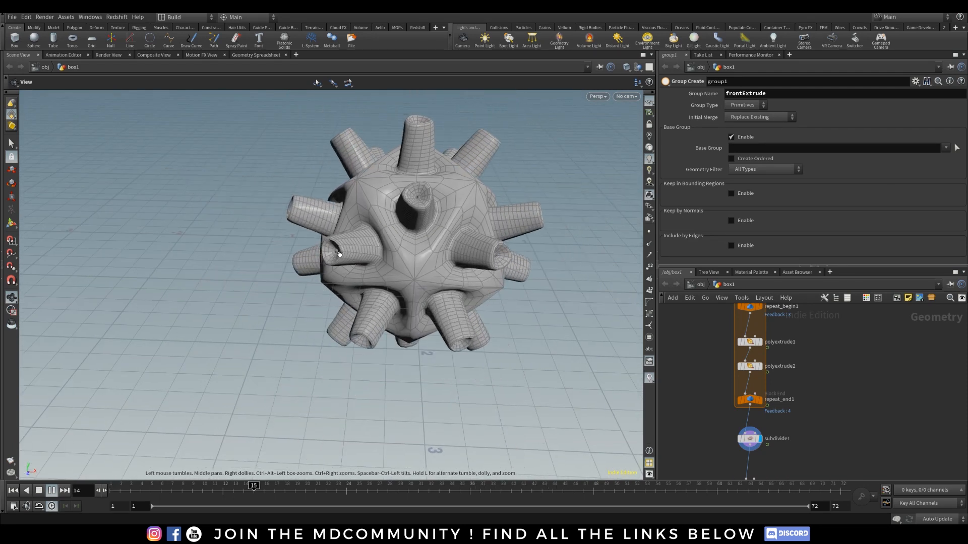
left_click(53, 490)
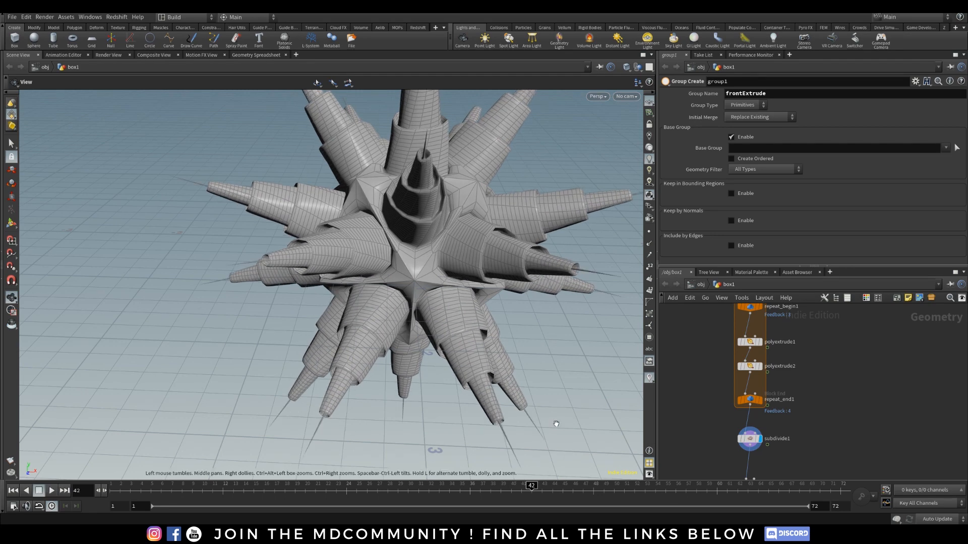
Display the smooth1 output at the end of the network and inspect the smoothed VDB mesh
scroll(821, 372, "down", 5)
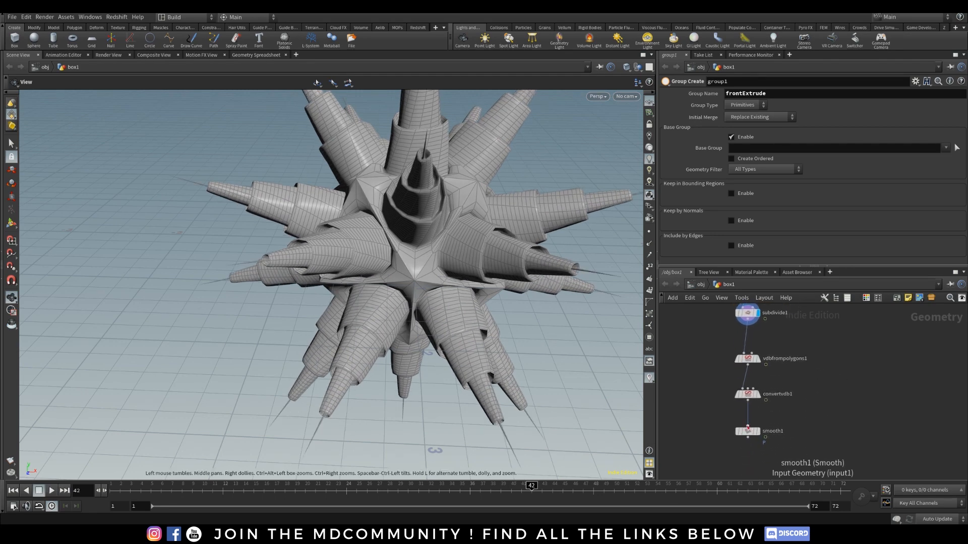
mouse_move(759, 425)
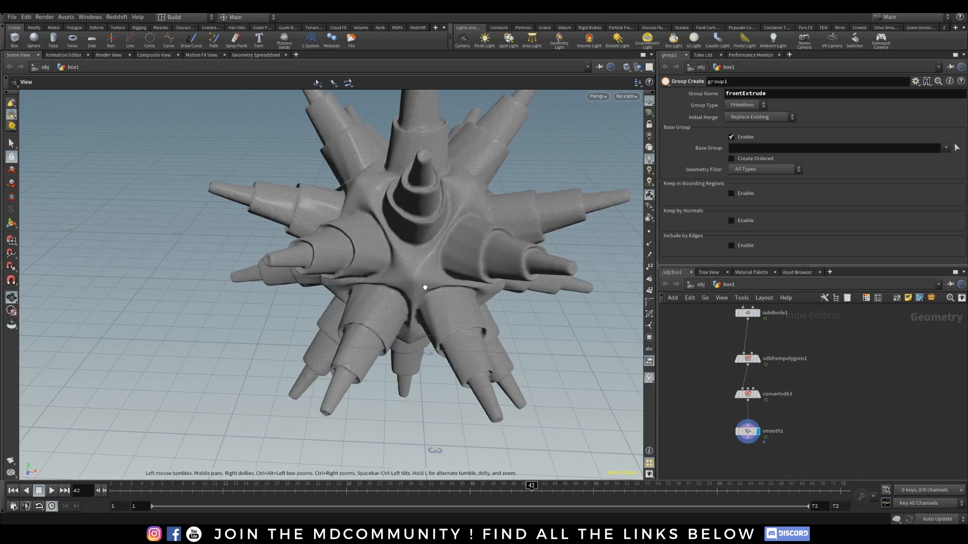
left_click_drag(425, 287, 444, 237)
Save the smooth1 geometry as E:/horse.abc, overwriting the existing file
right_click(746, 432)
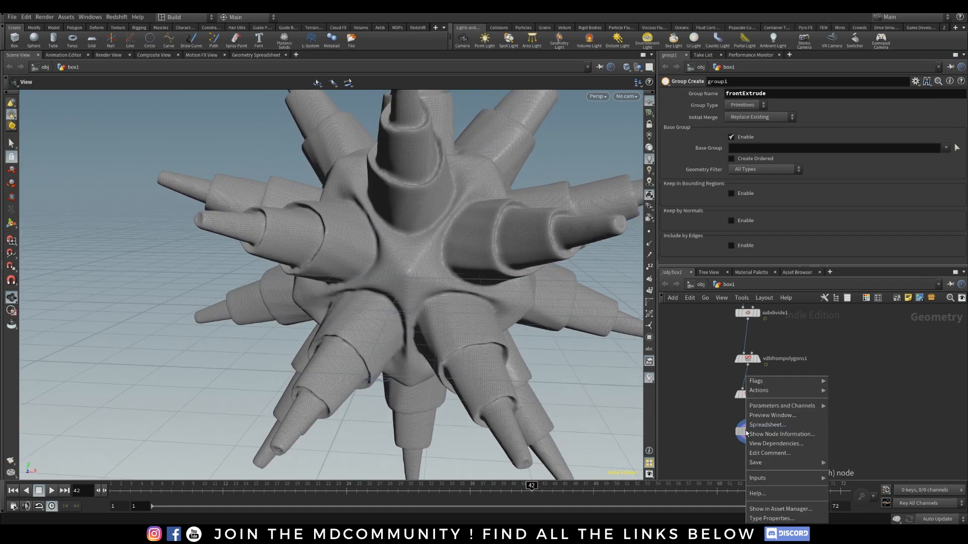
mouse_move(756, 462)
left_click(852, 463)
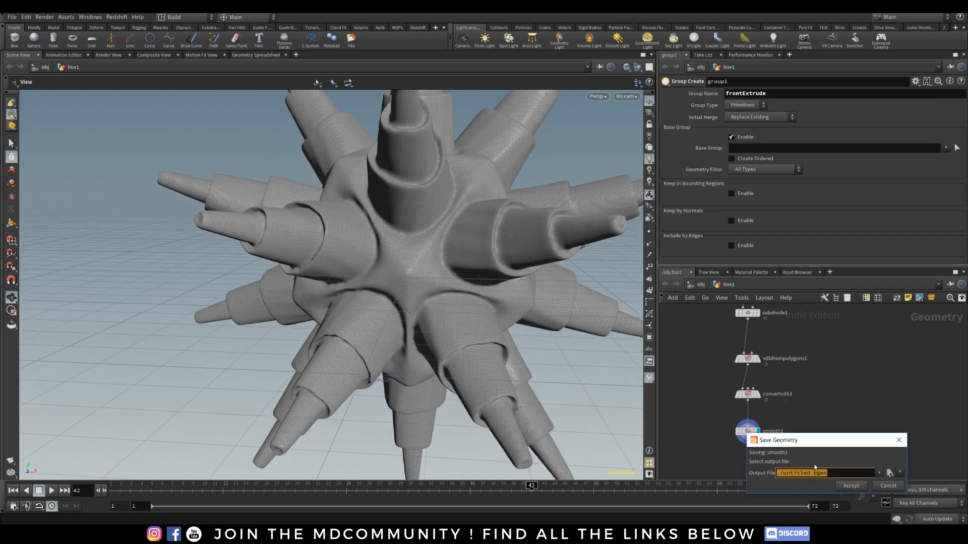
left_click(879, 472)
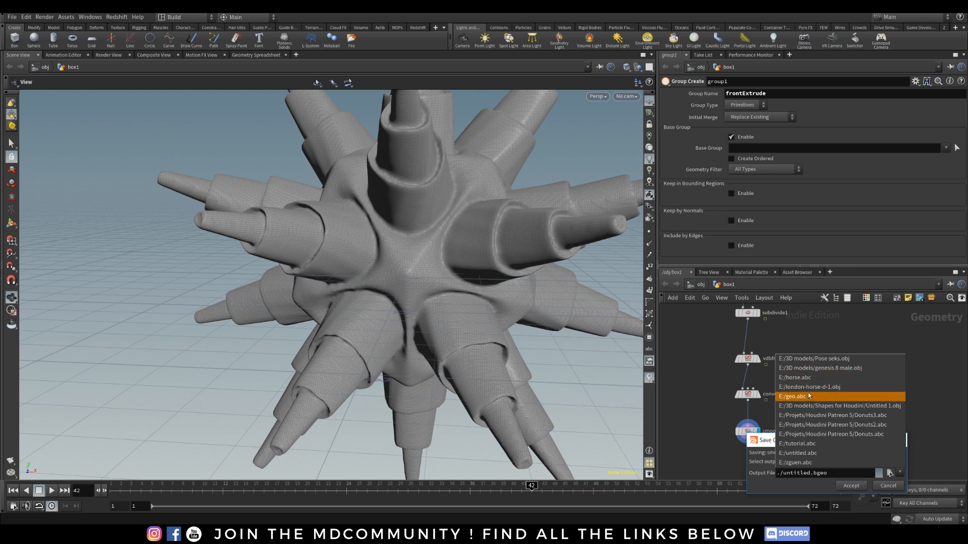
left_click(798, 378)
left_click(851, 486)
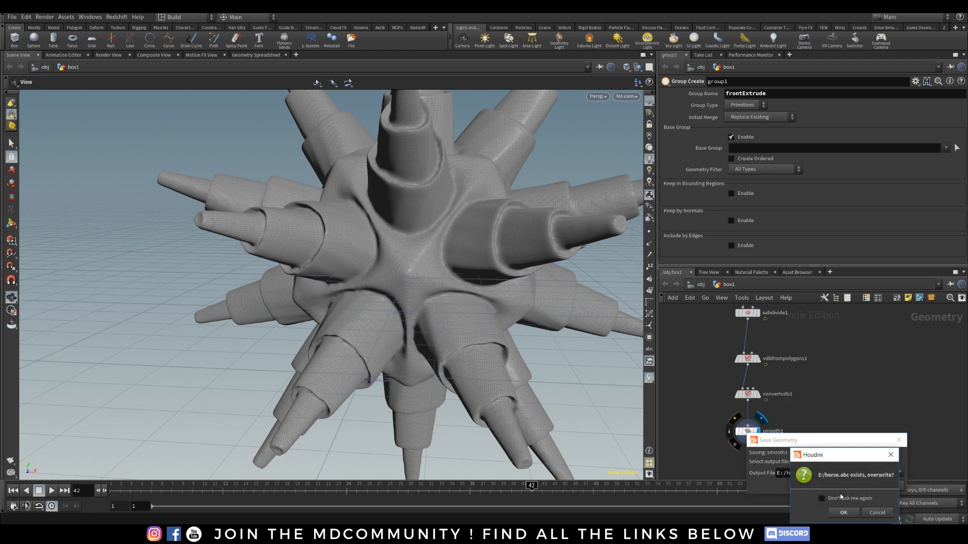
left_click(844, 512)
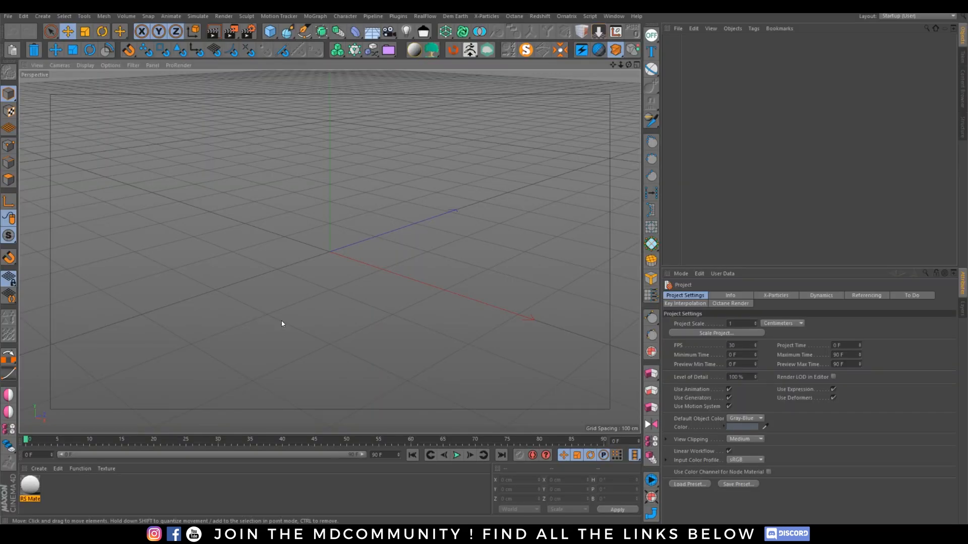
Open horse.abc from the E: drive in Cinema 4D with the default Alembic import settings
left_click(8, 16)
left_click(38, 50)
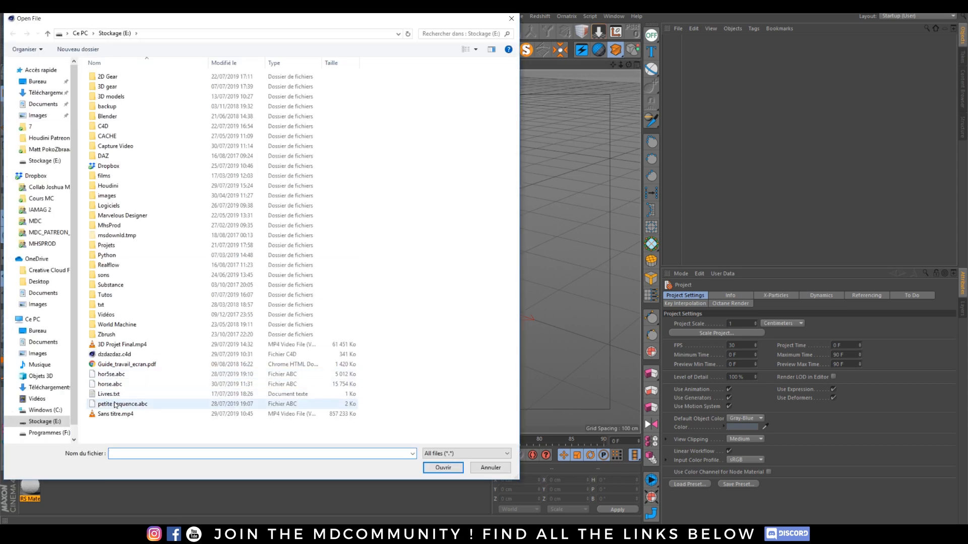
left_click(118, 385)
double_click(118, 385)
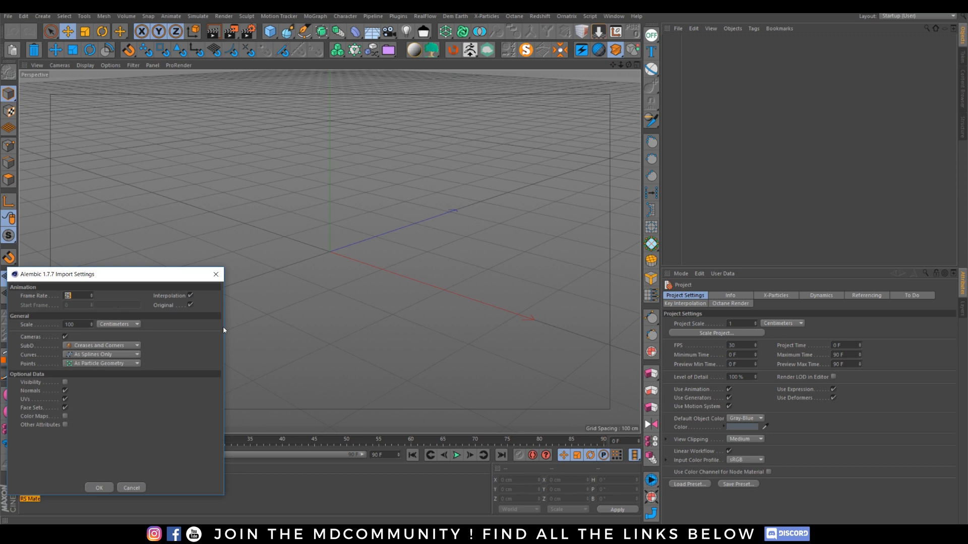
left_click(107, 487)
Inspect the imported Alembic model in the viewport and open the Octane Live Viewer
scroll(310, 286, "up", 3)
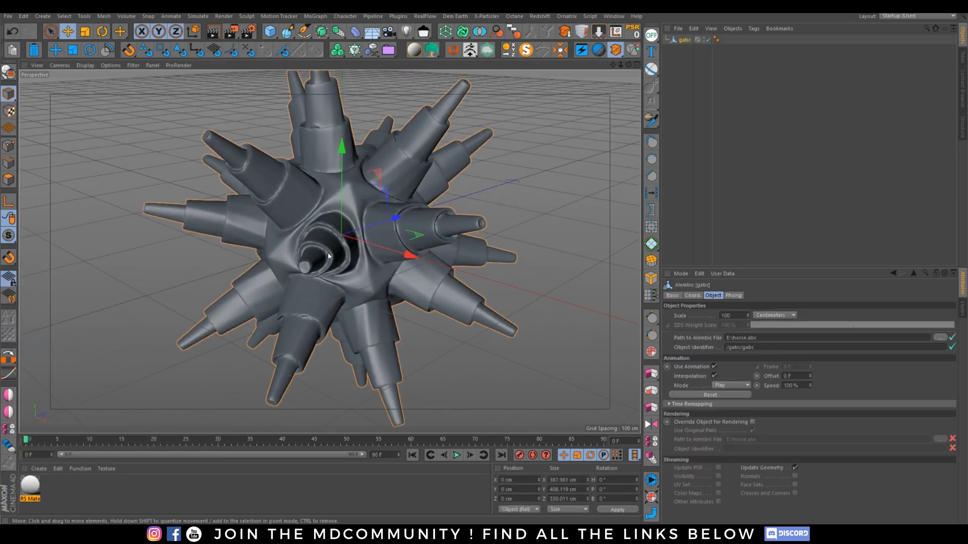
left_click_drag(310, 286, 329, 269, "alt")
scroll(351, 261, "down", 3)
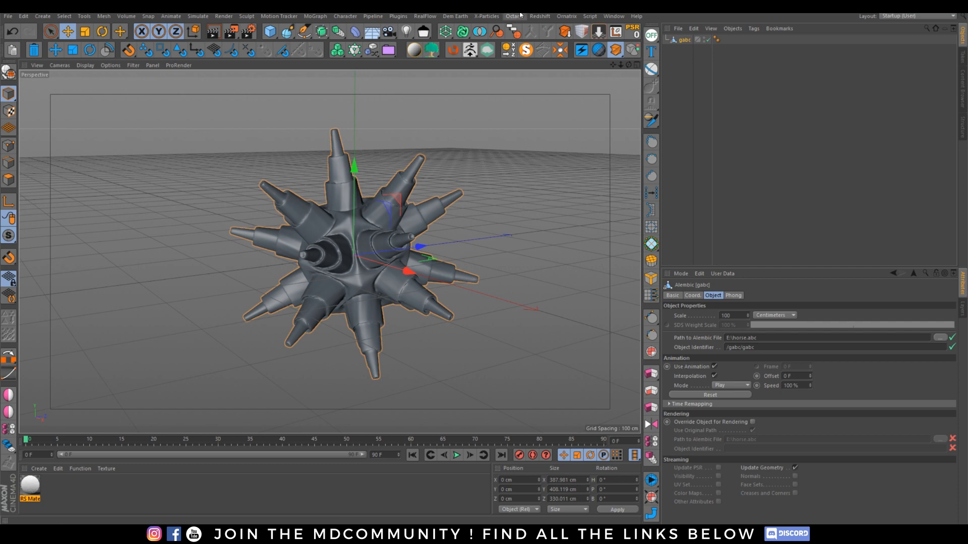
left_click(533, 39)
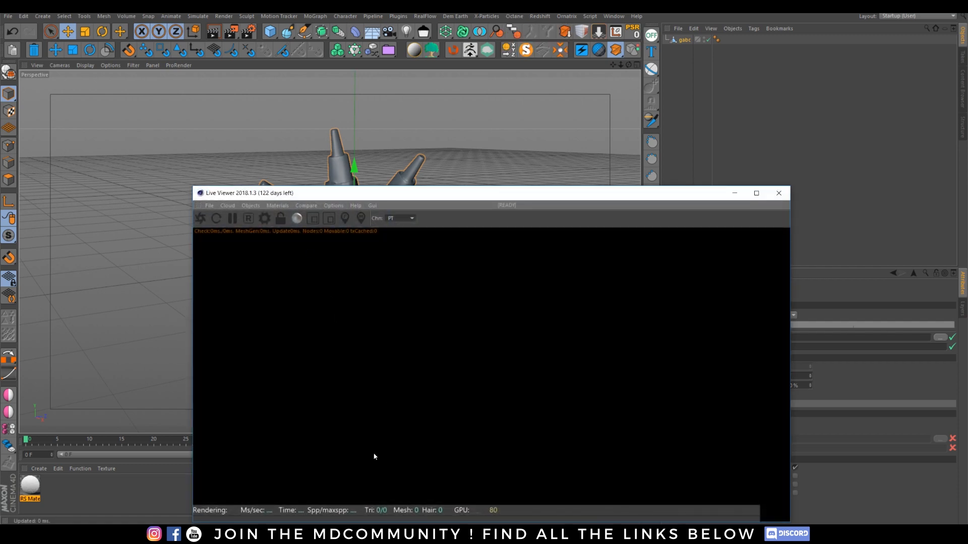
Switch to the Houdini sphere1 project and show the Redshift shelf tools
mouse_move(343, 526)
left_click(301, 502)
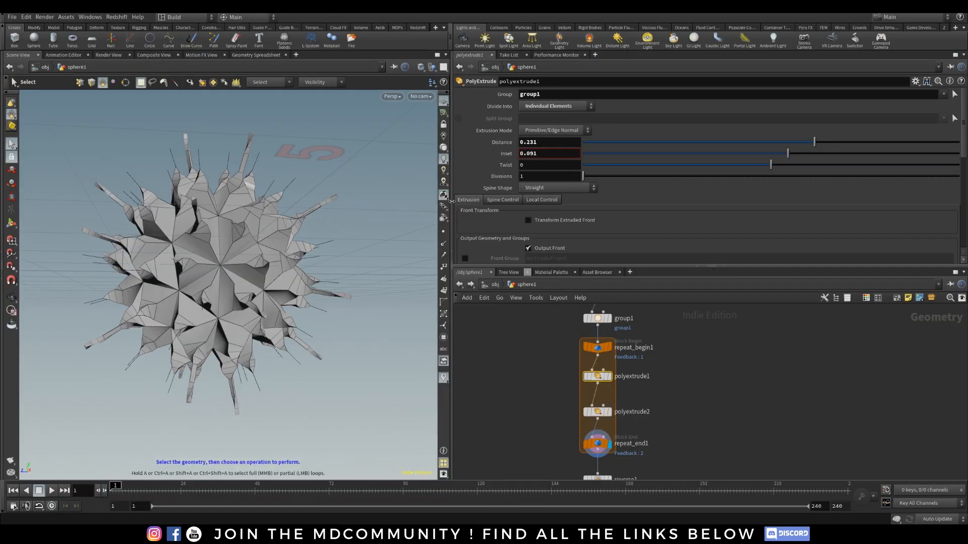
left_click(417, 27)
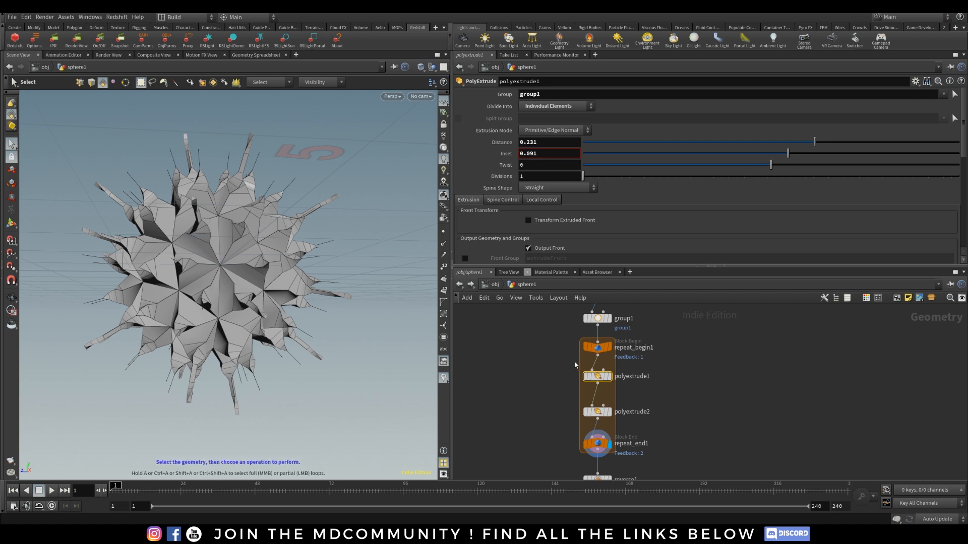
Switch back to Cinema 4D and start the Octane live render of the imported model
left_click(260, 513)
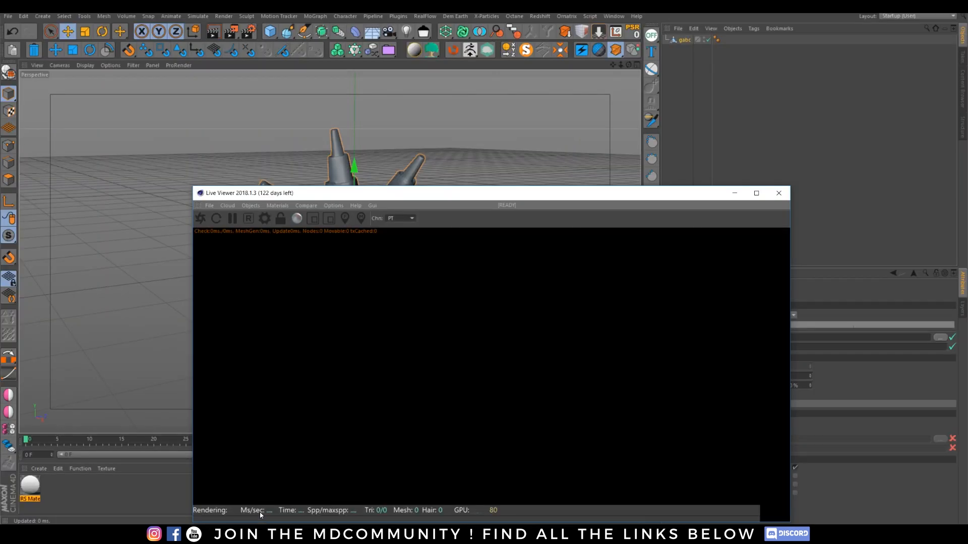
left_click(200, 218)
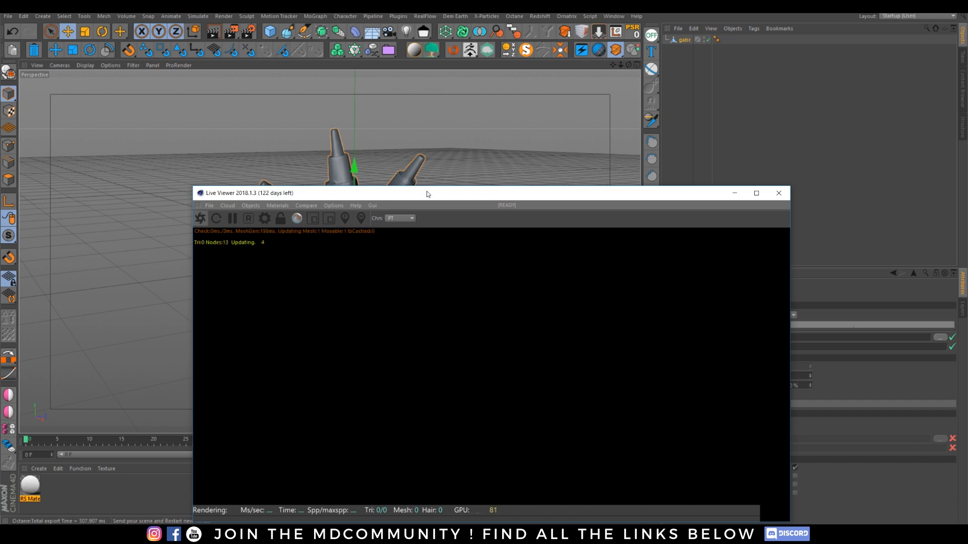
Dock the Live Viewer beside the perspective viewport and frame the spiky model larger in the view
left_click_drag(444, 193, 523, 169)
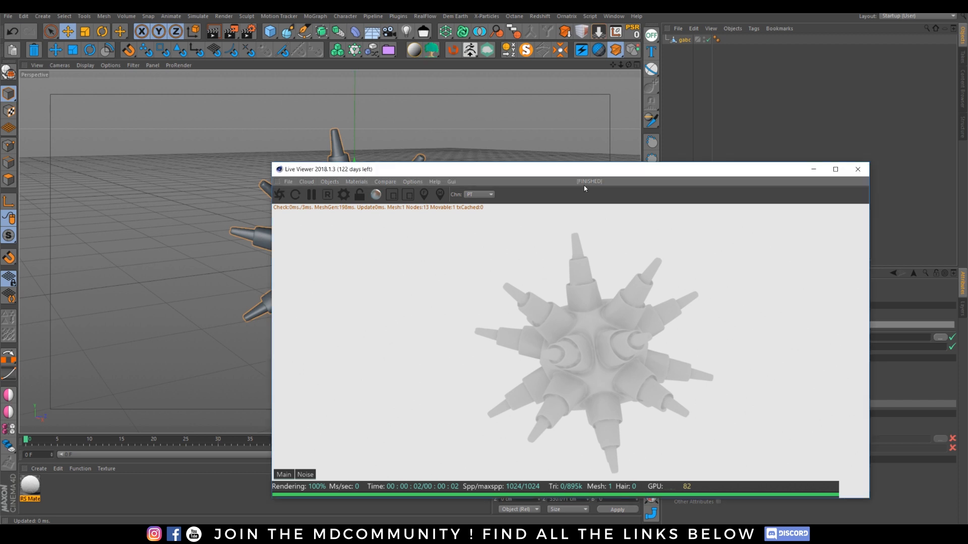
left_click_drag(567, 172, 445, 164)
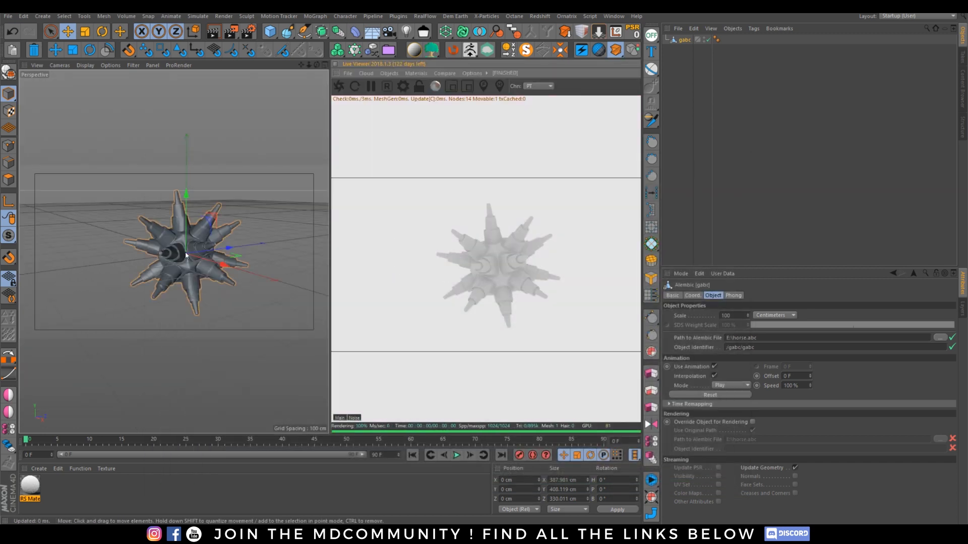
scroll(186, 255, "up", 5)
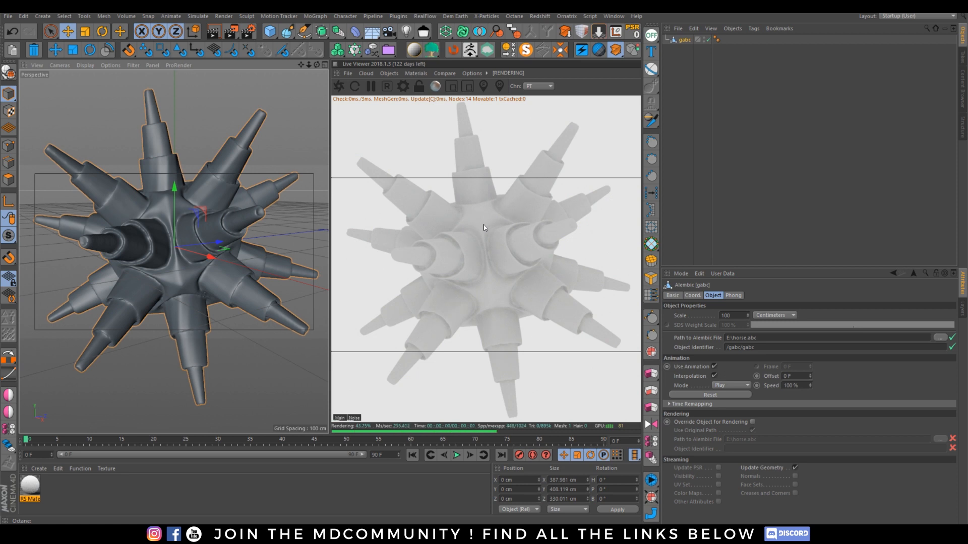
Add two Octane HDRI environment skies to the scene
left_click(393, 74)
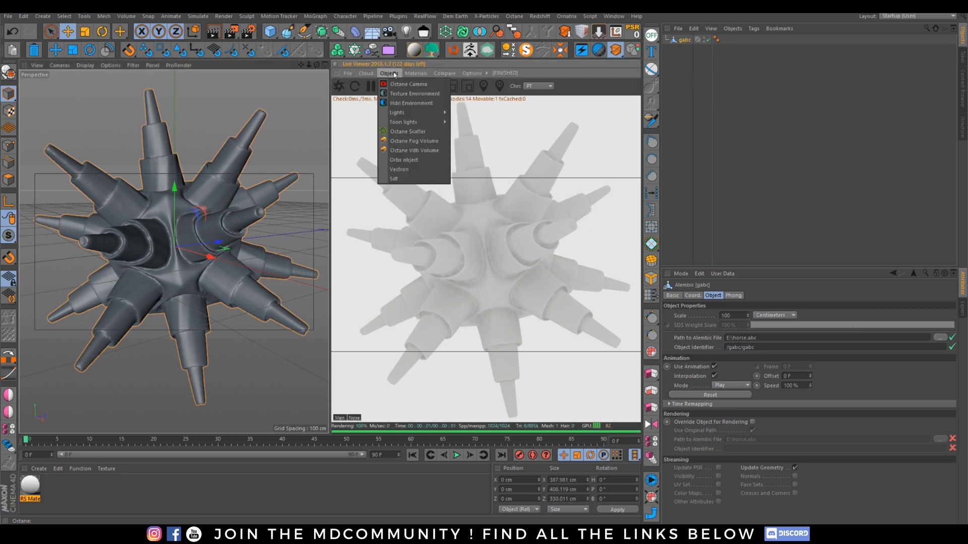
left_click(411, 103)
left_click(390, 73)
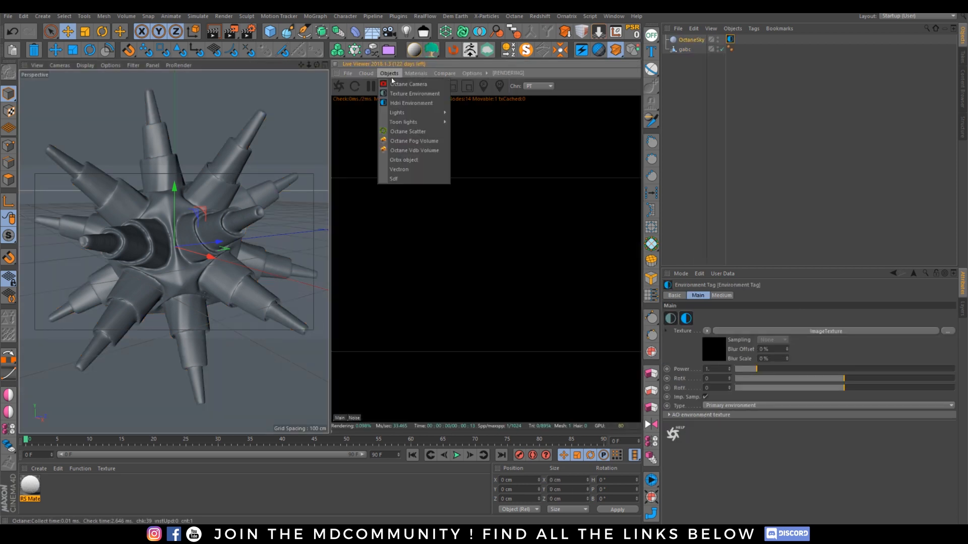
left_click(411, 103)
Add an HDRI Link tag to the lower OctaneSky and connect the sky's environment image texture to it
left_click(689, 49)
right_click(688, 50)
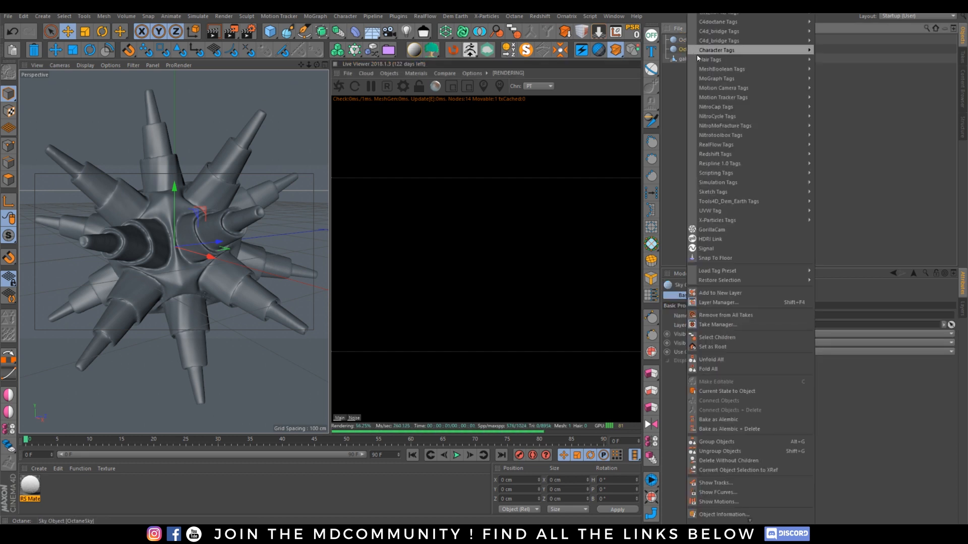
left_click(711, 239)
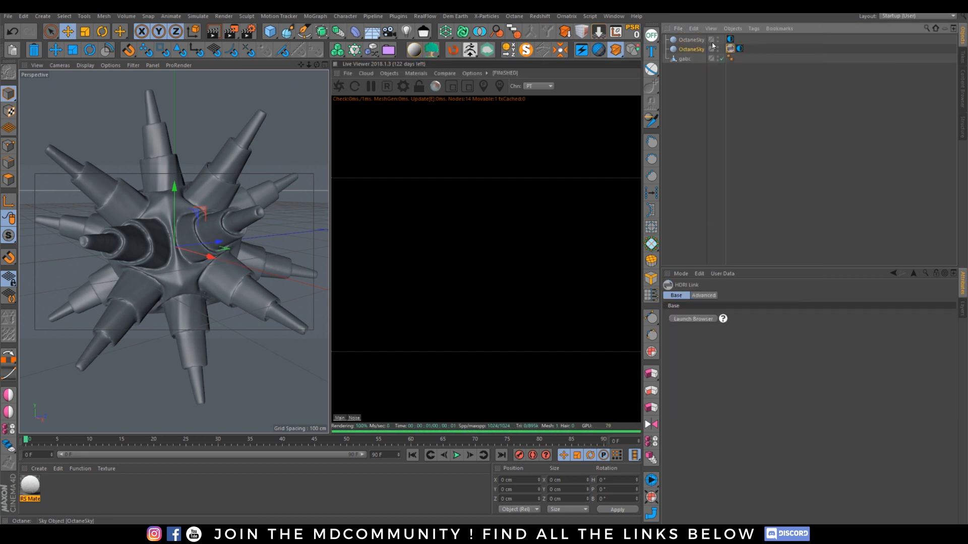
left_click(740, 49)
left_click(790, 332)
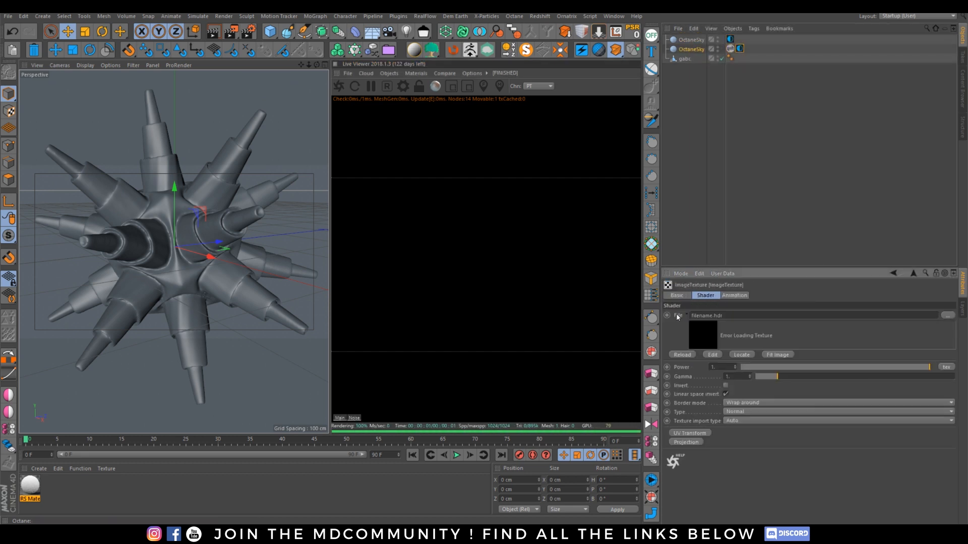
left_click(730, 48)
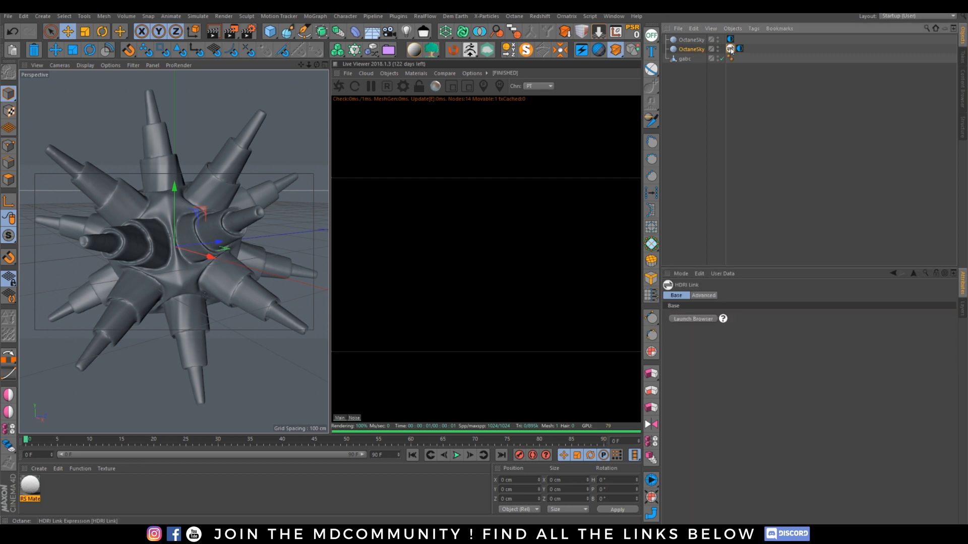
Set the upper OctaneSky's environment type to Visible environment
left_click(704, 40)
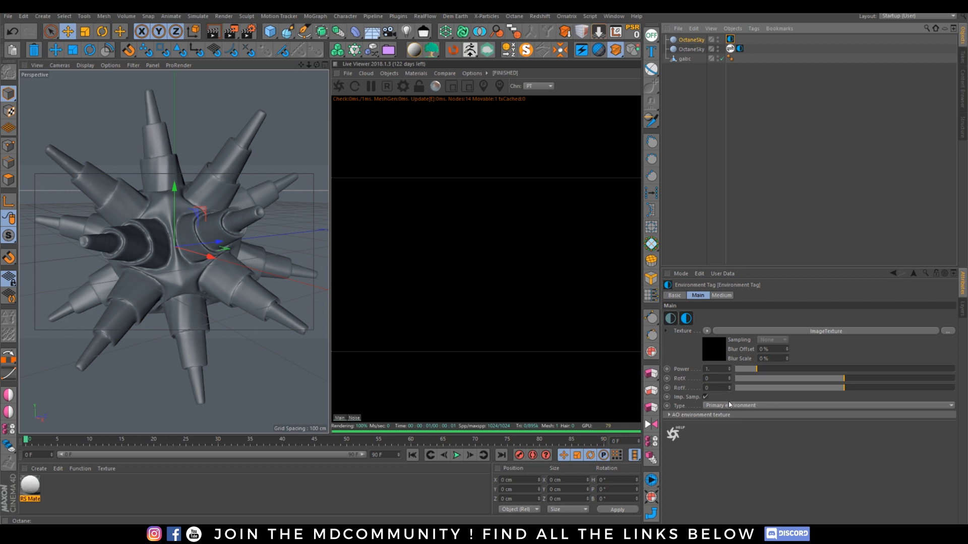
left_click(729, 406)
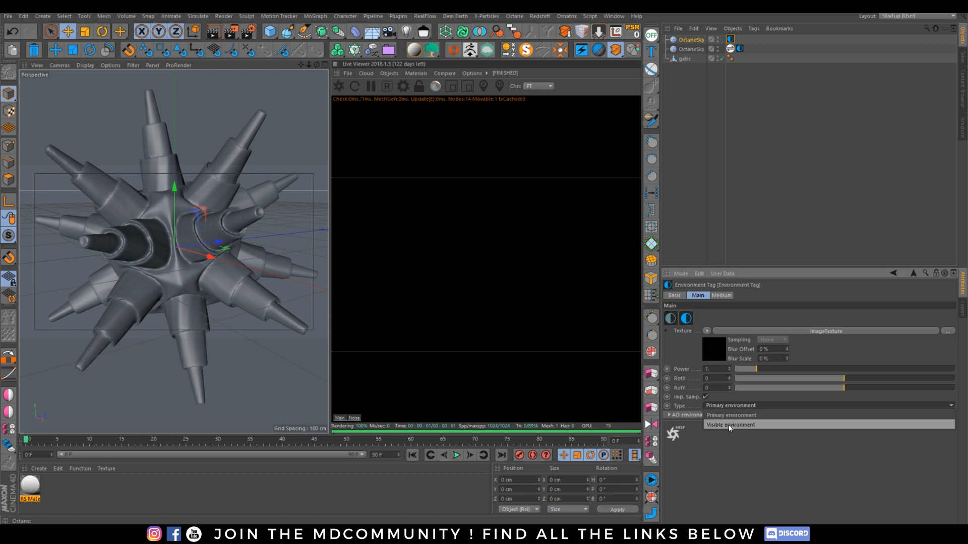
left_click(727, 426)
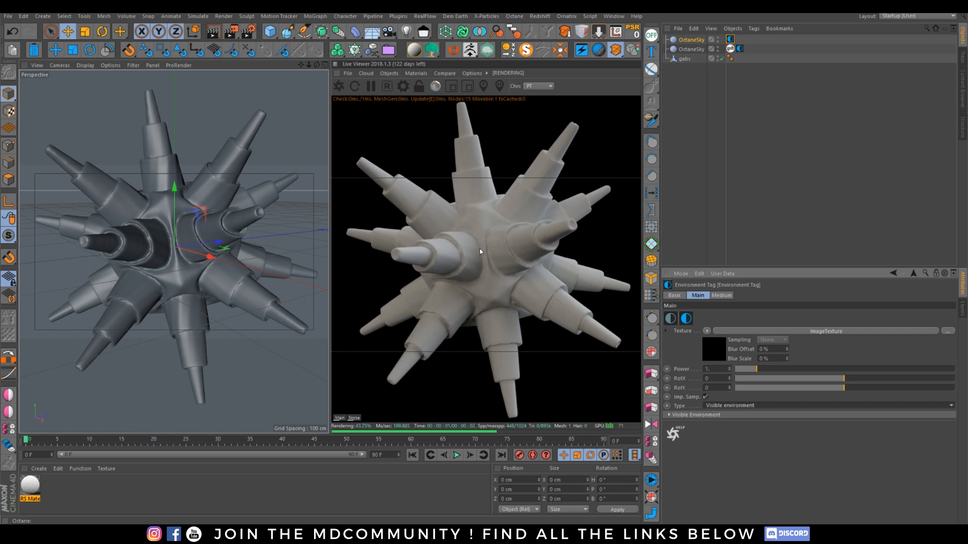
Create an Octane specular material and apply it to the imported Alembic model
right_click(484, 225)
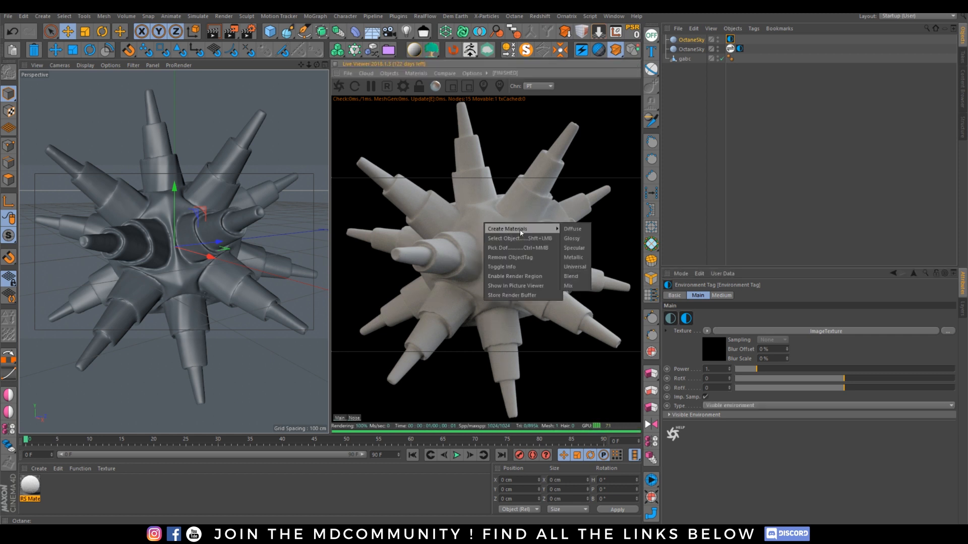
mouse_move(534, 229)
left_click(570, 248)
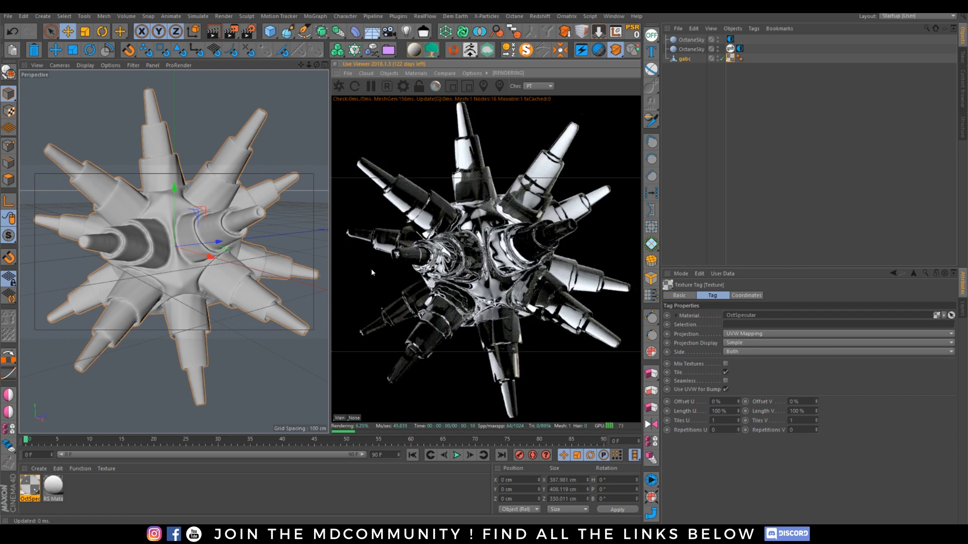
Set the path tracing kernel's specular depth to 6 and close the Octane settings
left_click(403, 87)
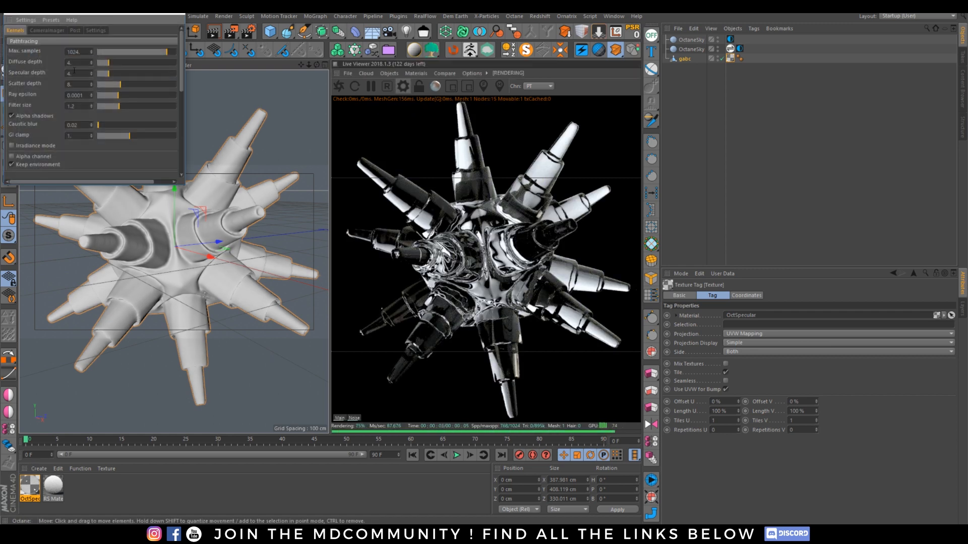
key("Return")
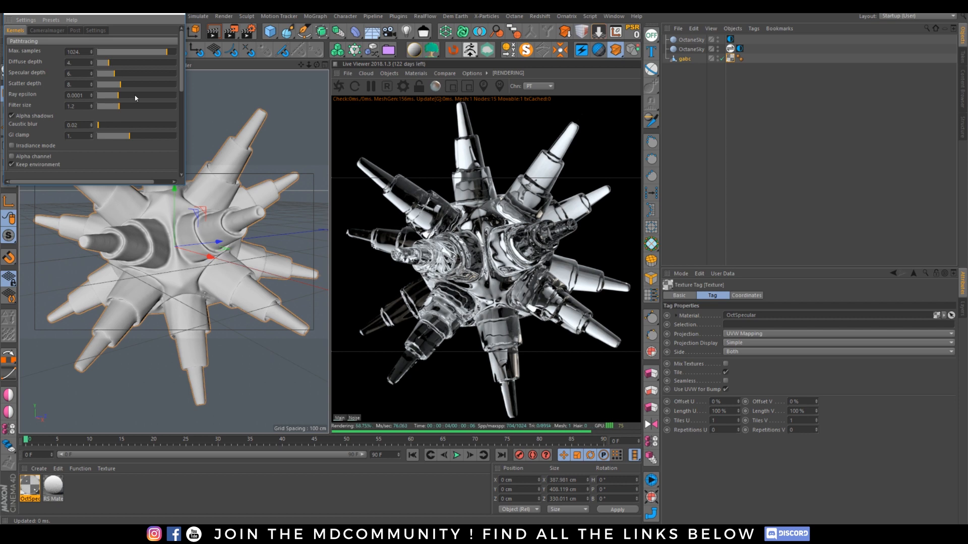
left_click(176, 8)
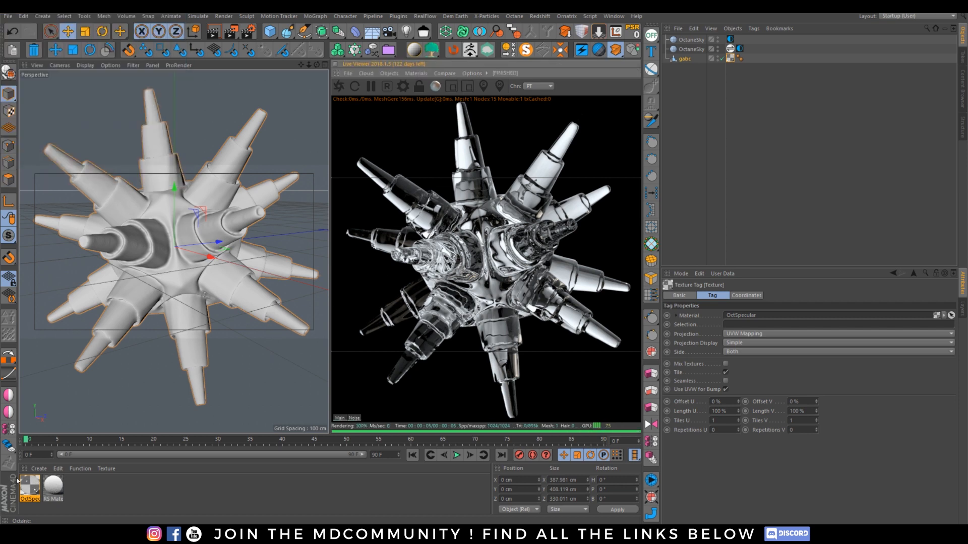
Open the OctSpecular material for editing beside the render and add a scattering medium to it
left_click(34, 488)
double_click(34, 488)
left_click(445, 164)
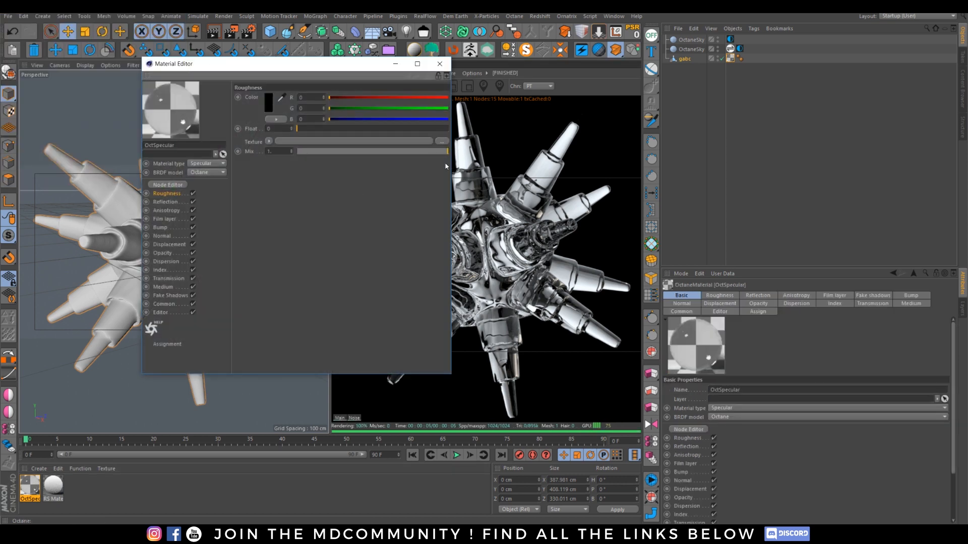
left_click_drag(452, 171, 327, 176)
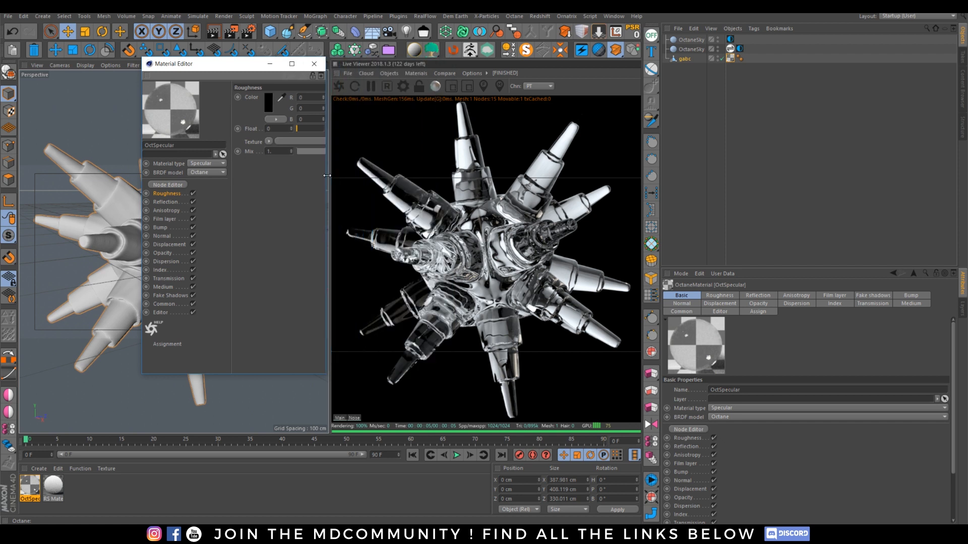
left_click(164, 287)
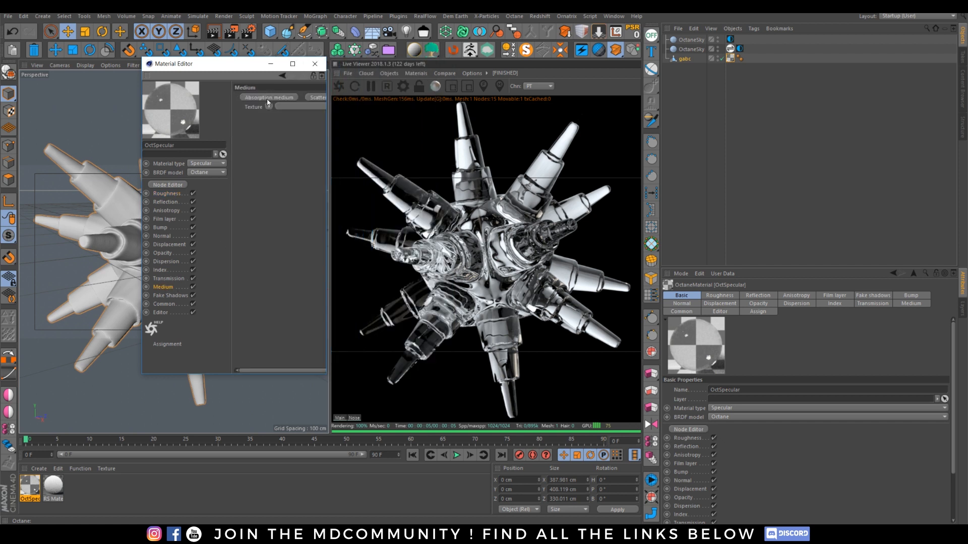
left_click(318, 97)
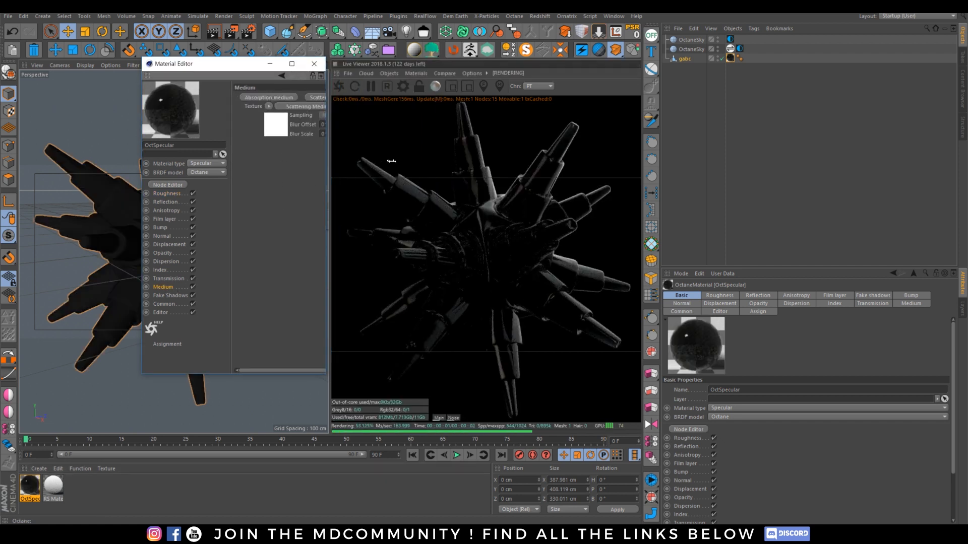
Open the scattering medium's shader settings and assign an RgbSpectrum texture to Absorption
left_click_drag(391, 161, 402, 161)
left_click_drag(277, 65, 169, 93)
left_click(220, 133)
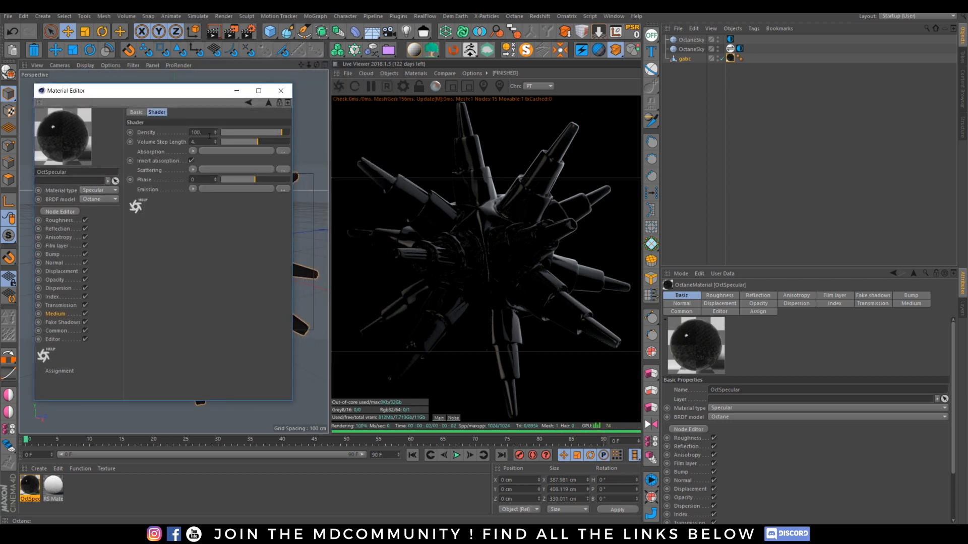
left_click(193, 151)
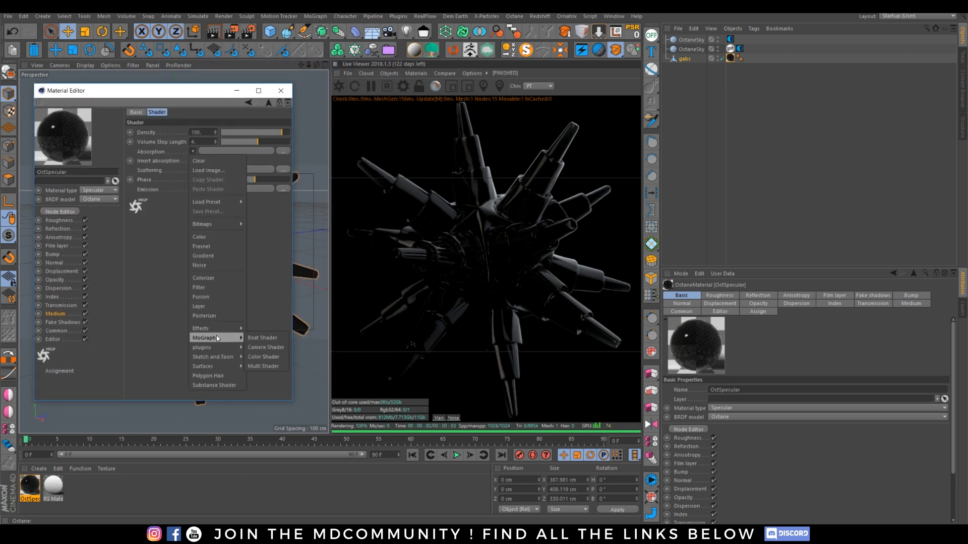
mouse_move(219, 348)
mouse_move(255, 348)
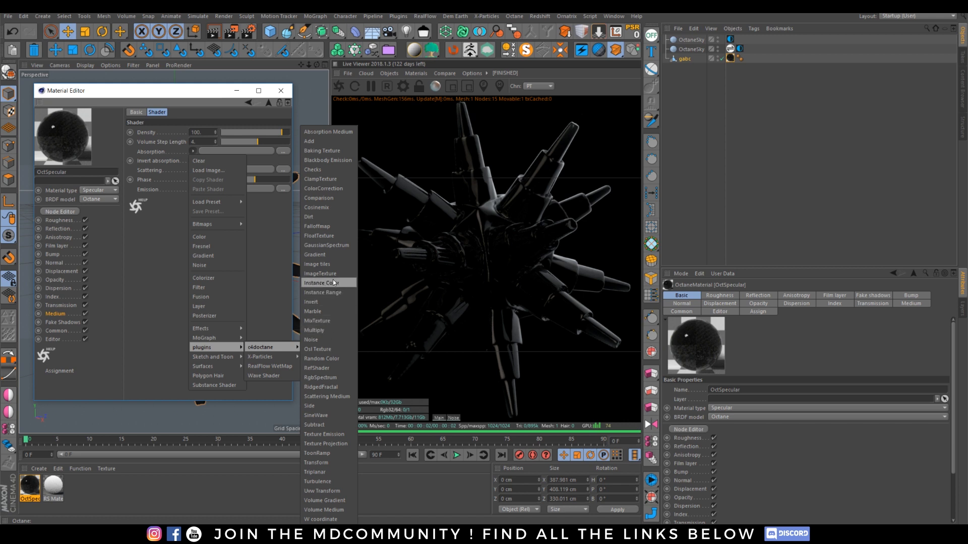
left_click(321, 377)
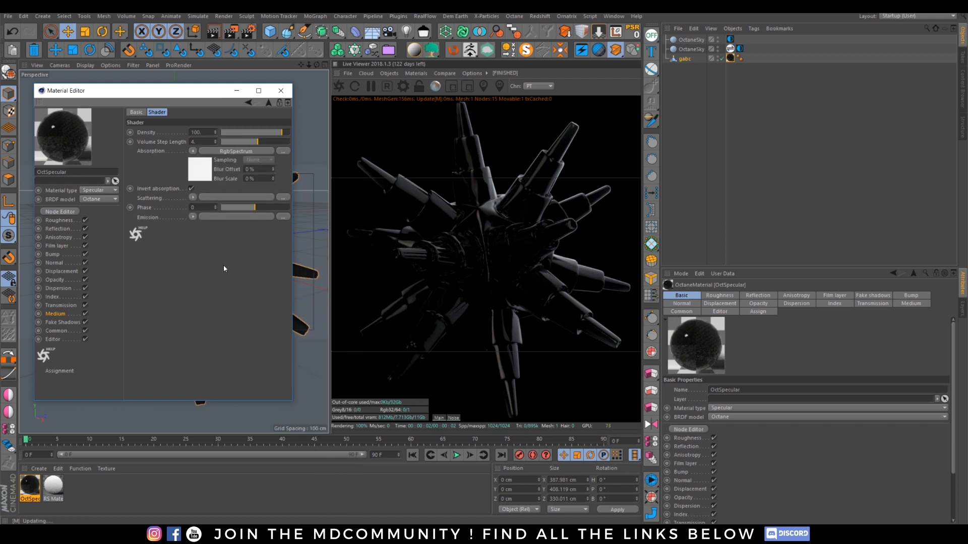
Copy the absorption RgbSpectrum shader and paste it into Scattering
left_click(192, 150)
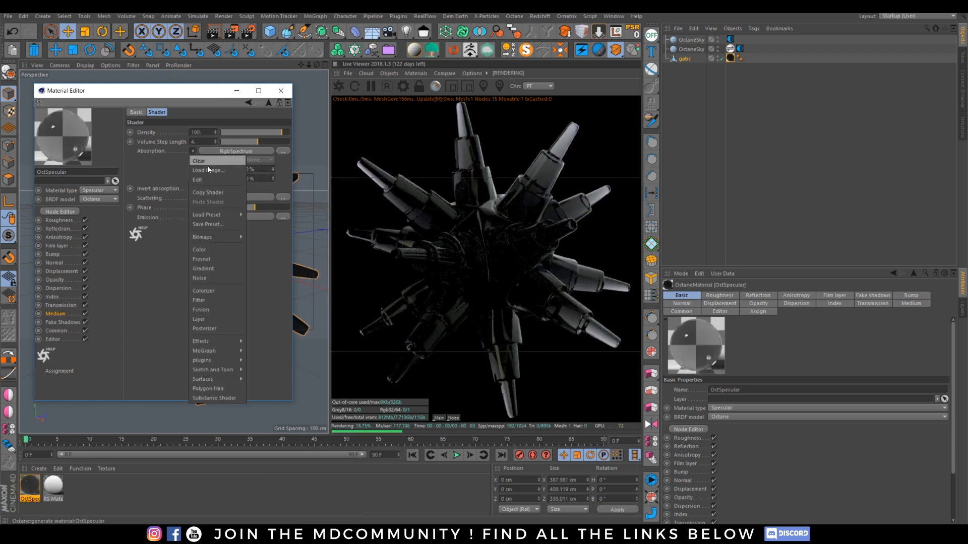
left_click(200, 194)
left_click(192, 197)
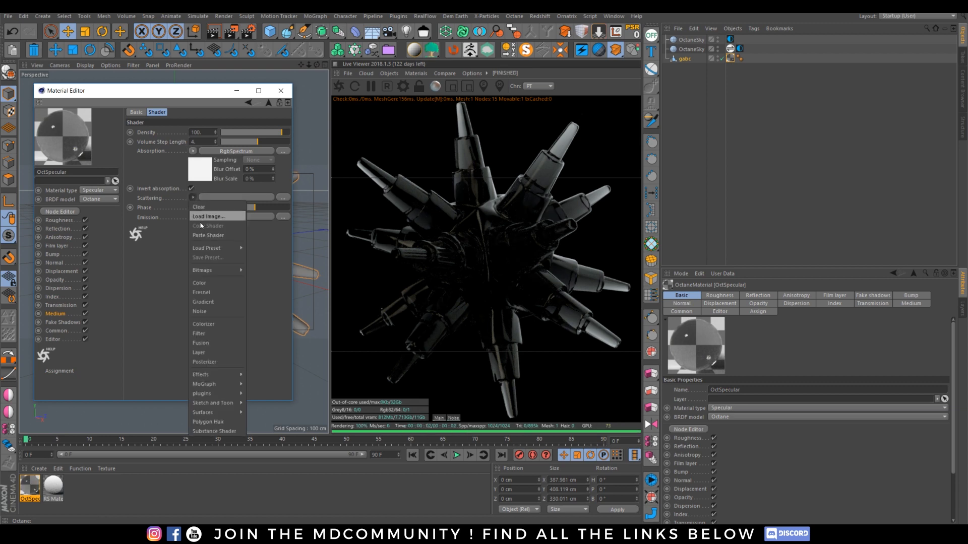
left_click(203, 235)
Change the absorption RgbSpectrum to salmon pink, about R 0.9, G 0.44, B 0.37, and return to the medium settings
left_click(238, 151)
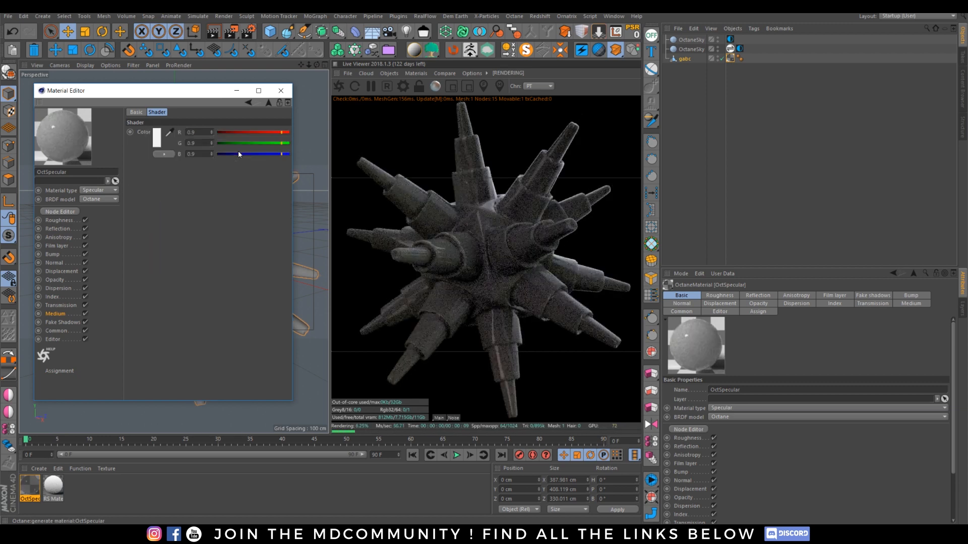
left_click(166, 137)
left_click_drag(168, 137, 107, 135)
left_click(144, 169)
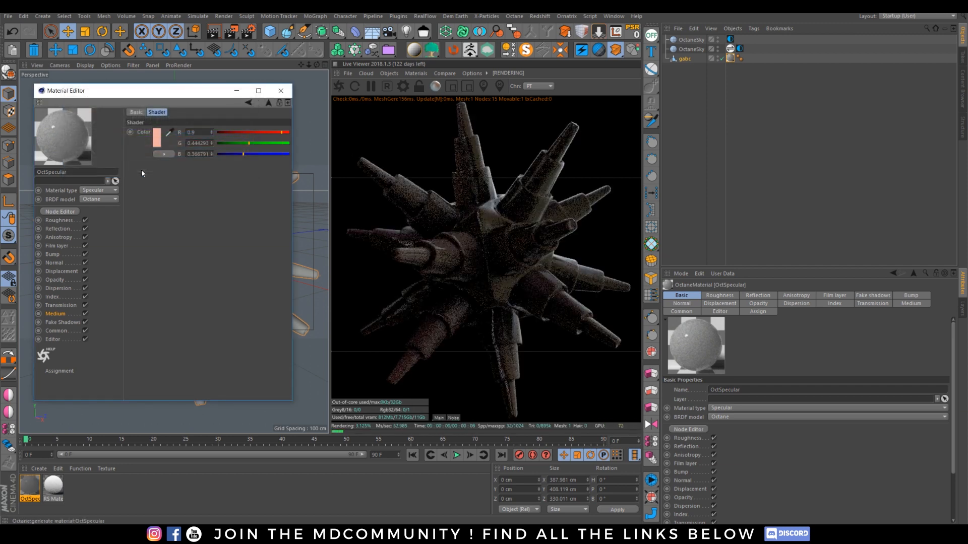
left_click(267, 104)
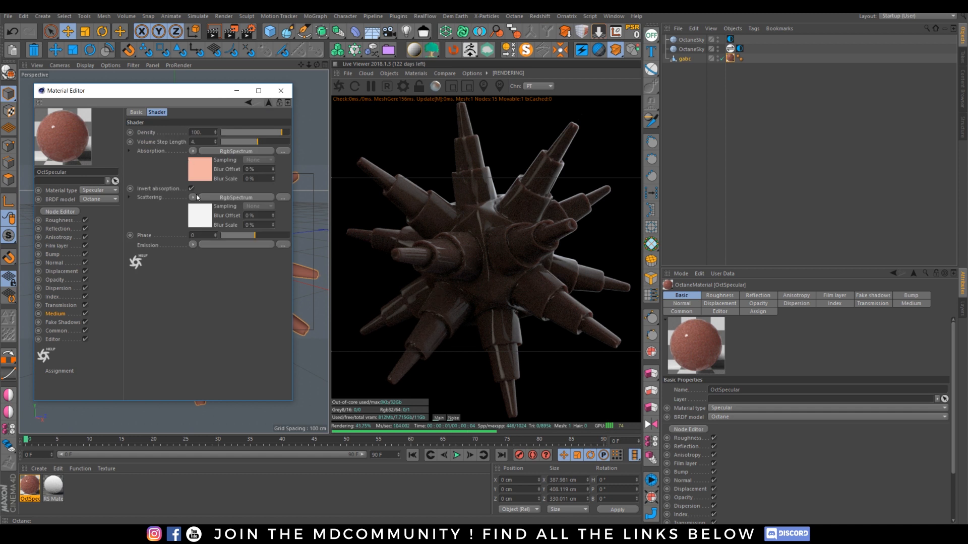
Change the scattering RgbSpectrum to a light purple, about R 0.68, G 0.15, B 0.9
left_click(220, 197)
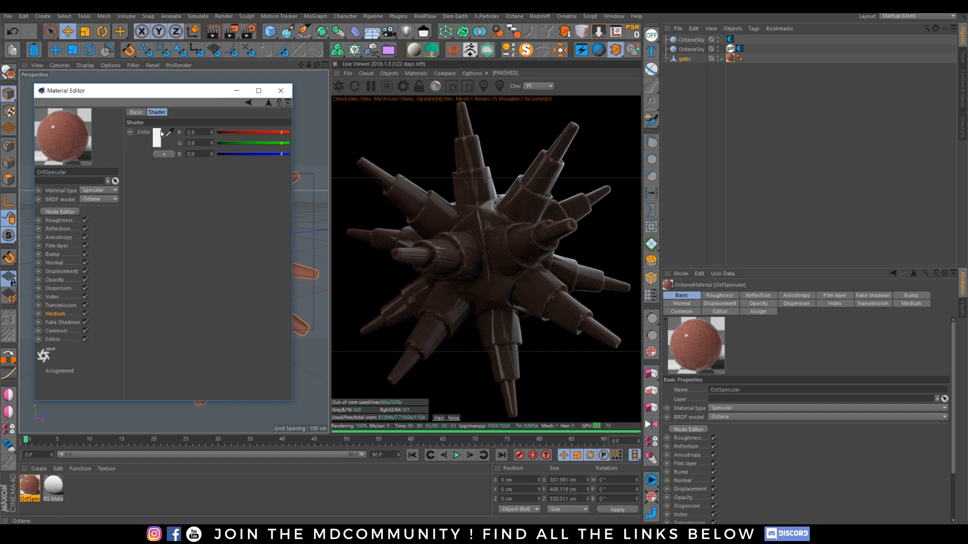
left_click(161, 139)
left_click(191, 133)
left_click_drag(191, 136, 219, 136)
left_click_drag(158, 142, 181, 144)
left_click(141, 169)
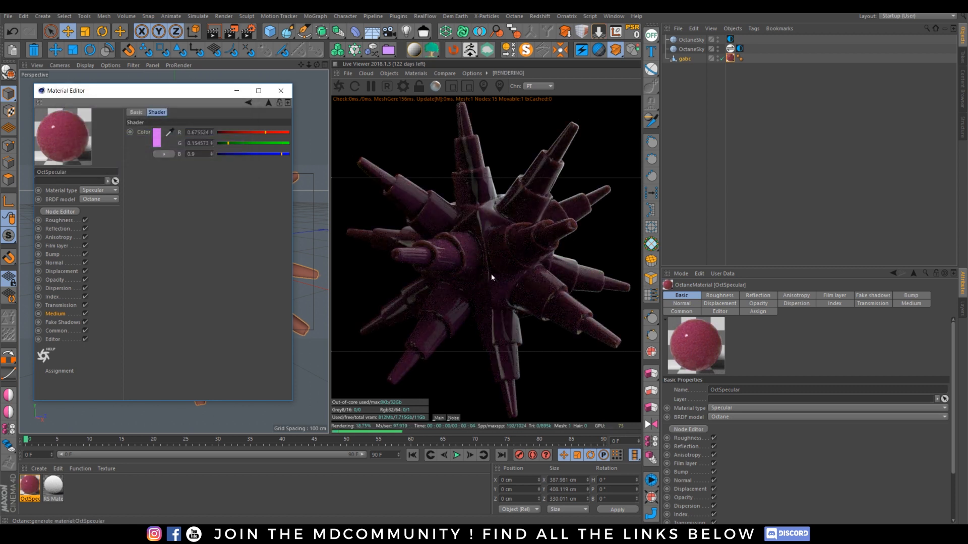
Try a light green scattering color, about R 0.15, G 0.9, B 0.19
left_click(157, 137)
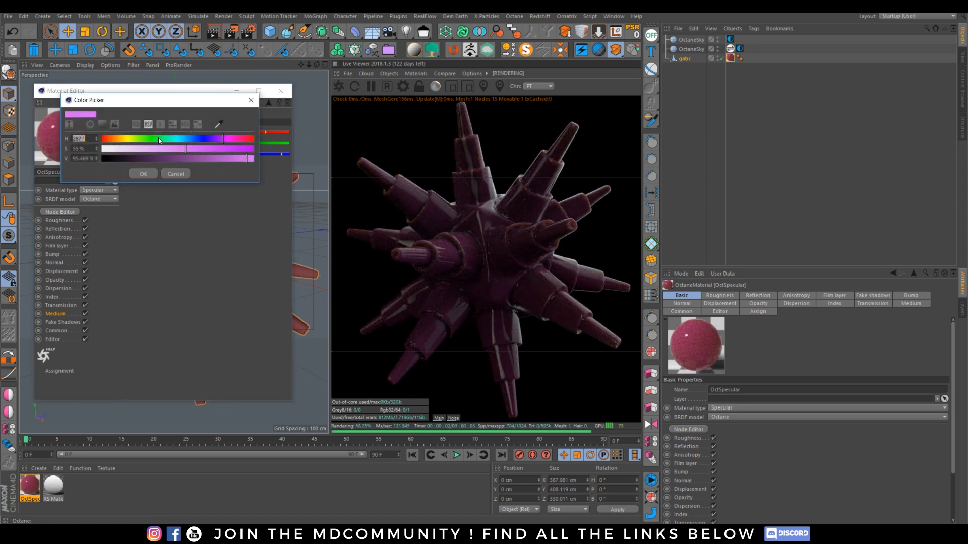
left_click_drag(218, 139, 154, 142)
left_click(144, 174)
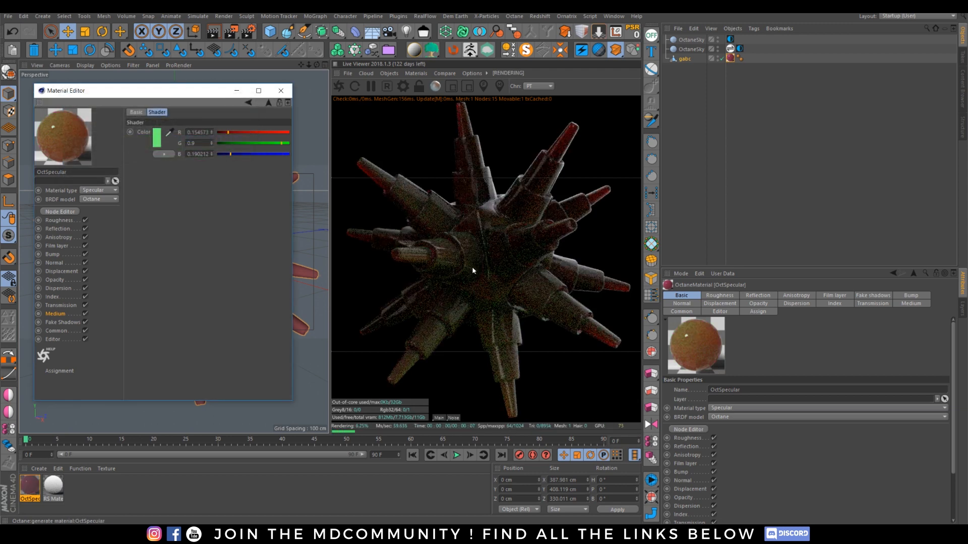
Change the scattering RgbSpectrum to light violet at 55% saturation and return to the medium settings
left_click(157, 141)
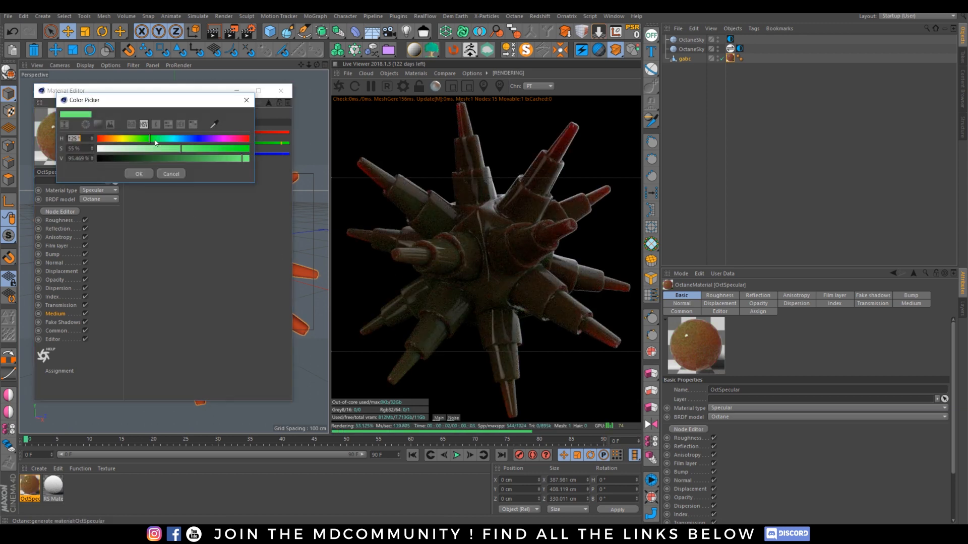
left_click_drag(177, 139, 213, 141)
left_click(138, 175)
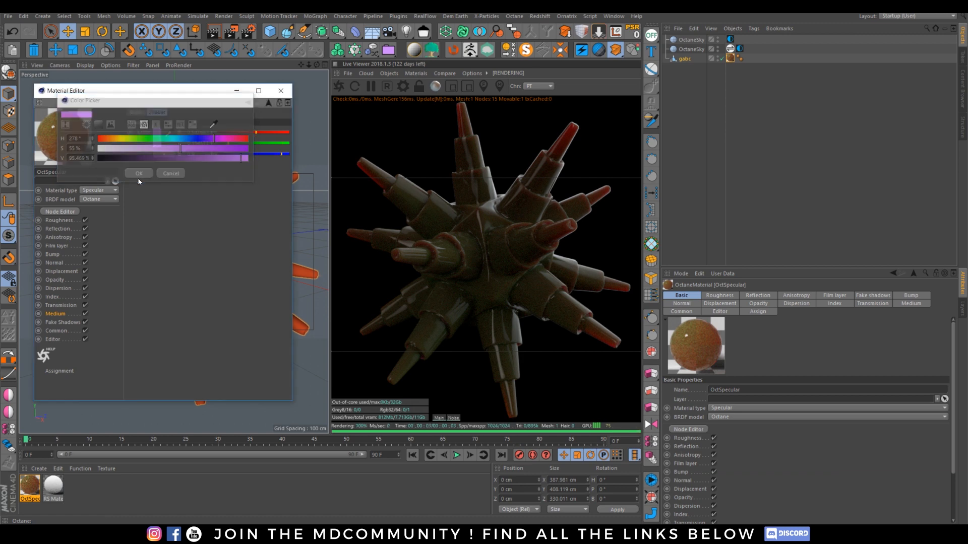
left_click(269, 103)
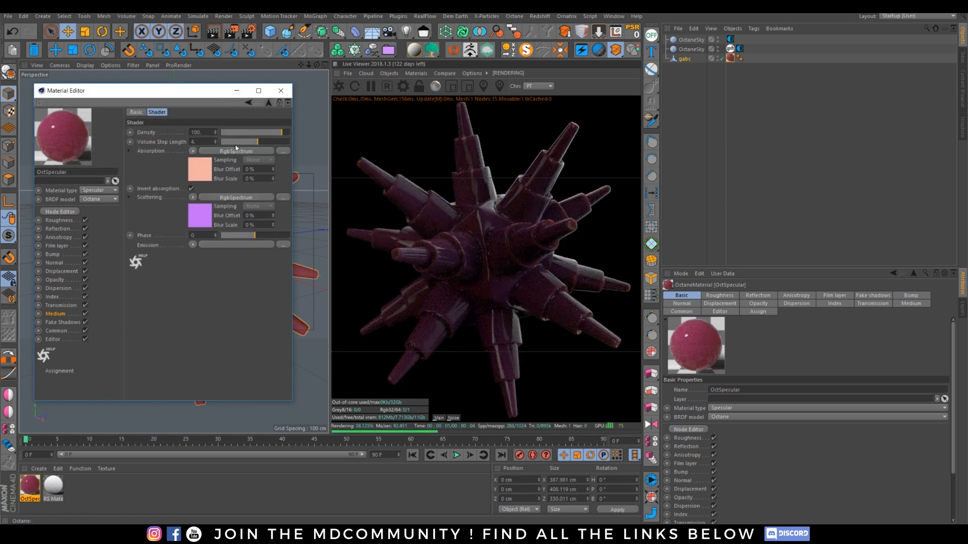
Change the absorption RgbSpectrum to light cyan, hue 171°, about R 0.37, G 0.9, B 0.82
left_click(199, 170)
left_click(171, 133)
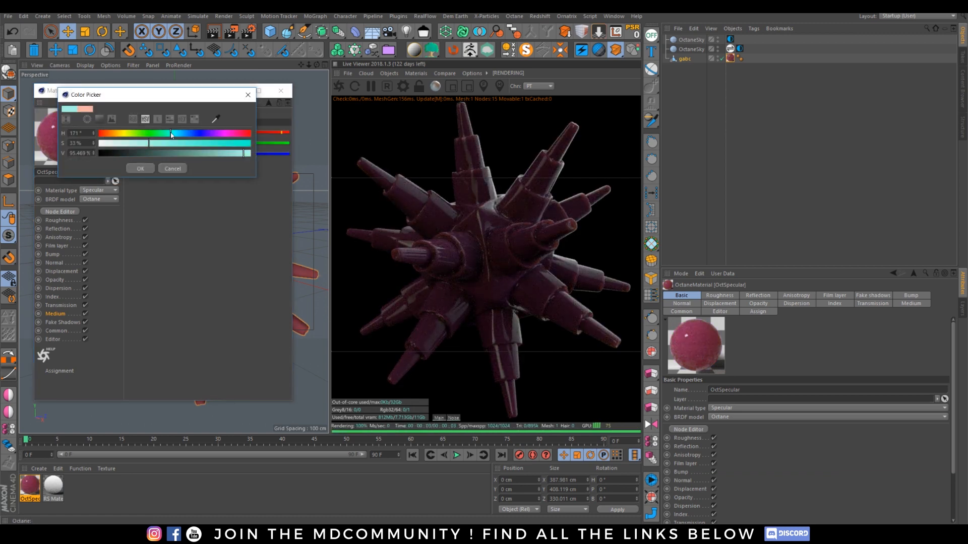
left_click(140, 168)
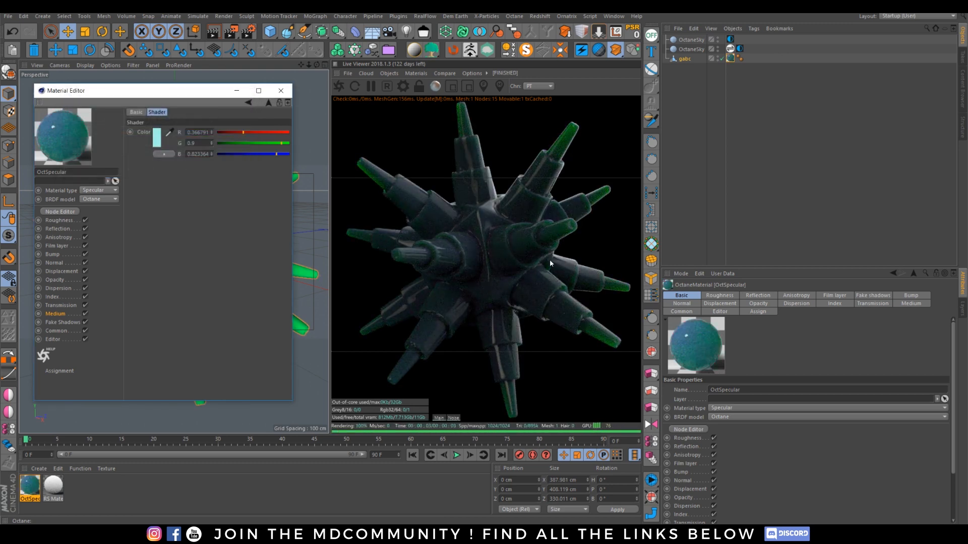
Return to the scattering medium settings and set Density to 50
left_click(268, 103)
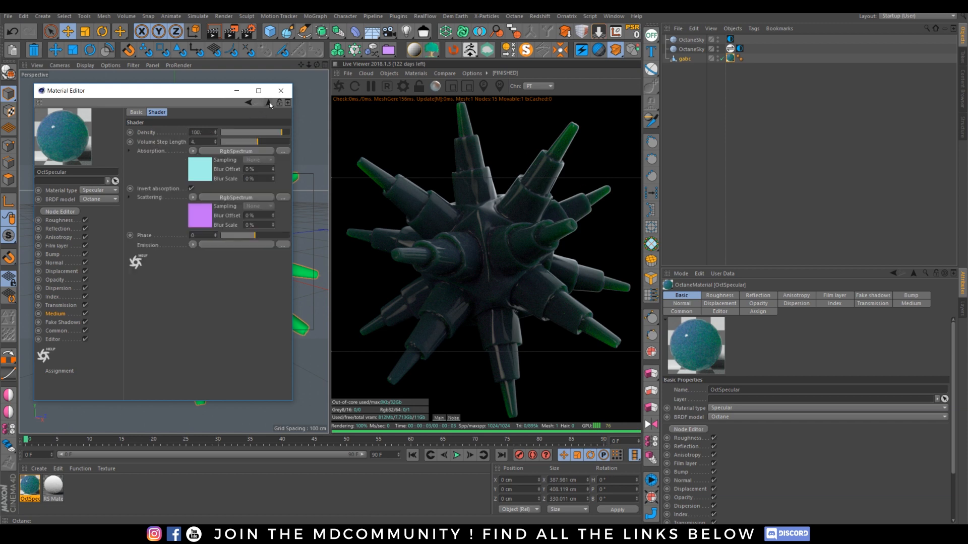
type("50")
key("Return")
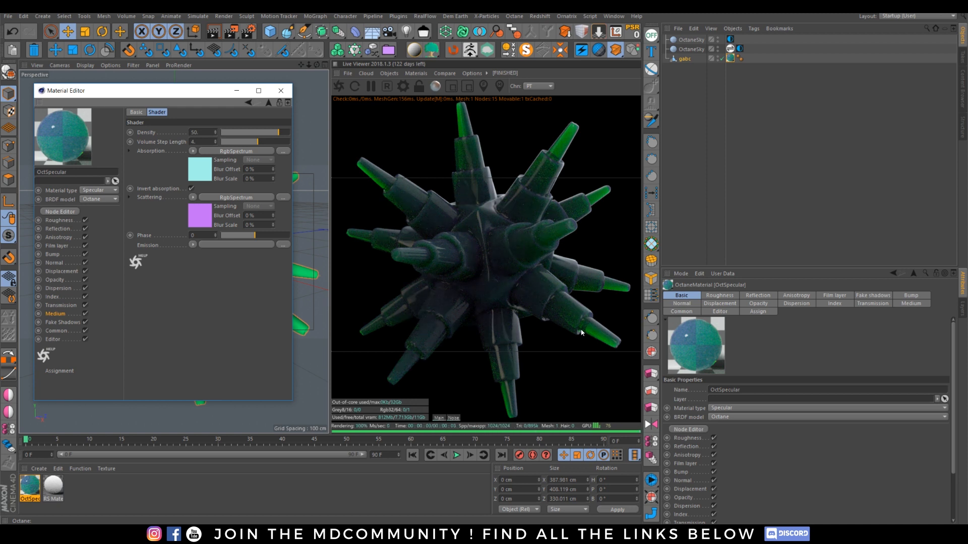
Set the material's roughness float to 0.025
left_click(59, 221)
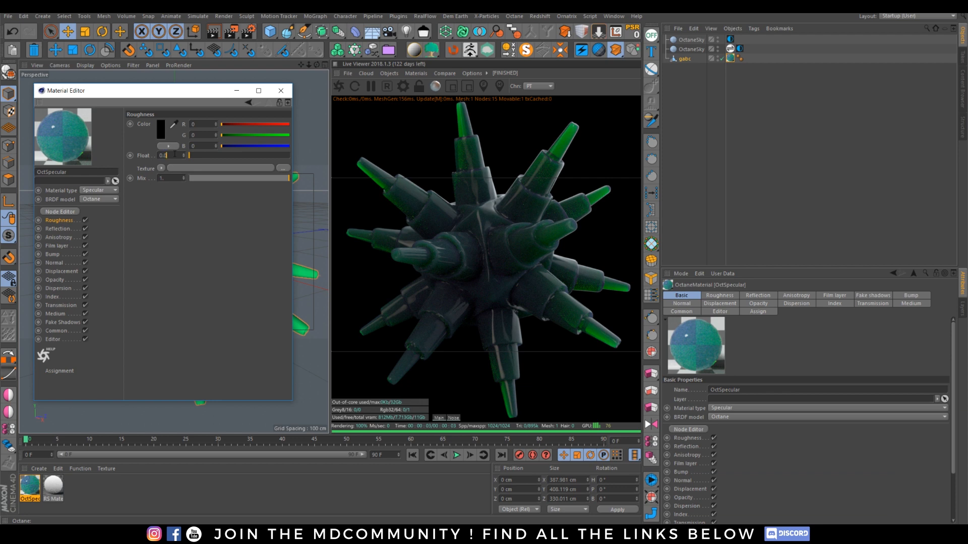
type("0.025")
key("Return")
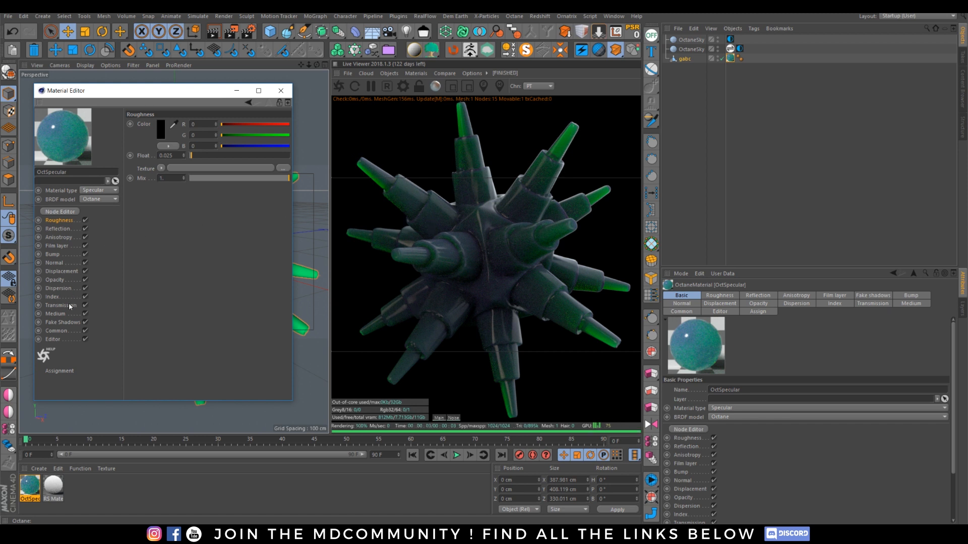
Set the material's transmission color to pale green, about R 0.78, G 0.9, B 0.64
left_click(67, 305)
left_click(161, 132)
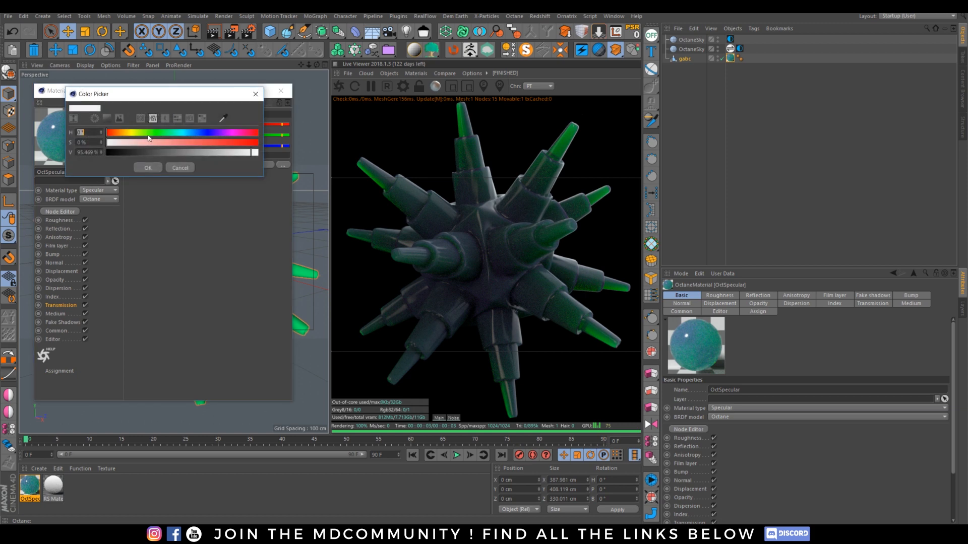
left_click(143, 133)
left_click(139, 167)
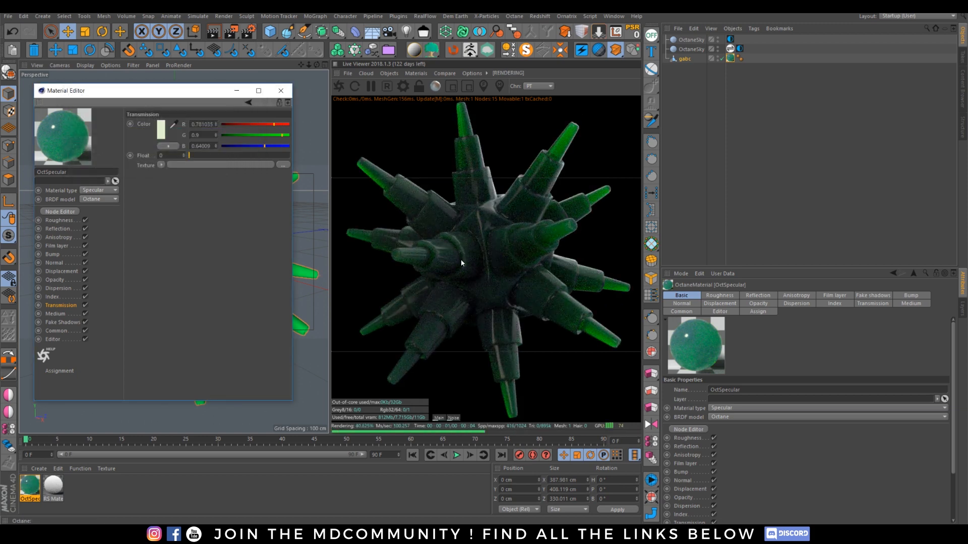
Set the Power of the second OctaneSky's environment tag to 5
left_click(730, 49)
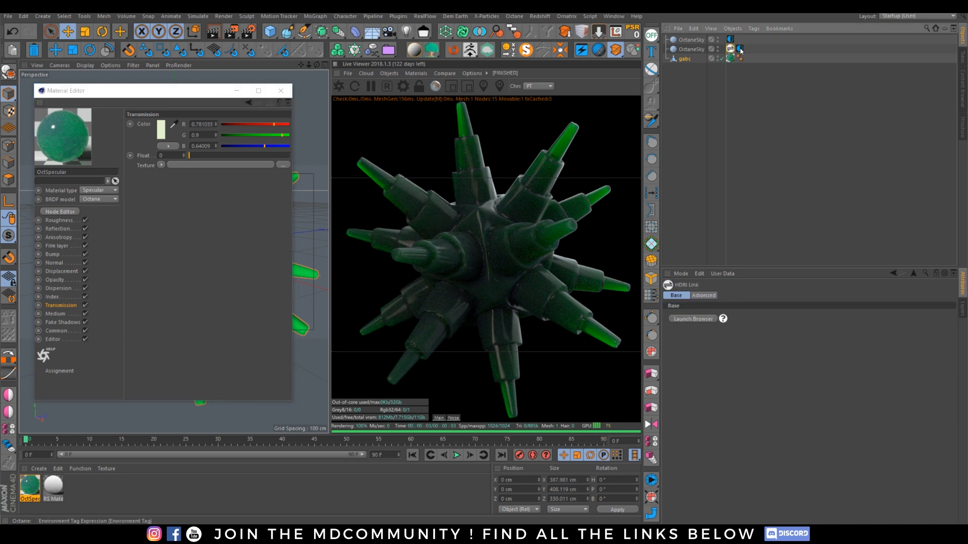
left_click(740, 48)
left_click(759, 472)
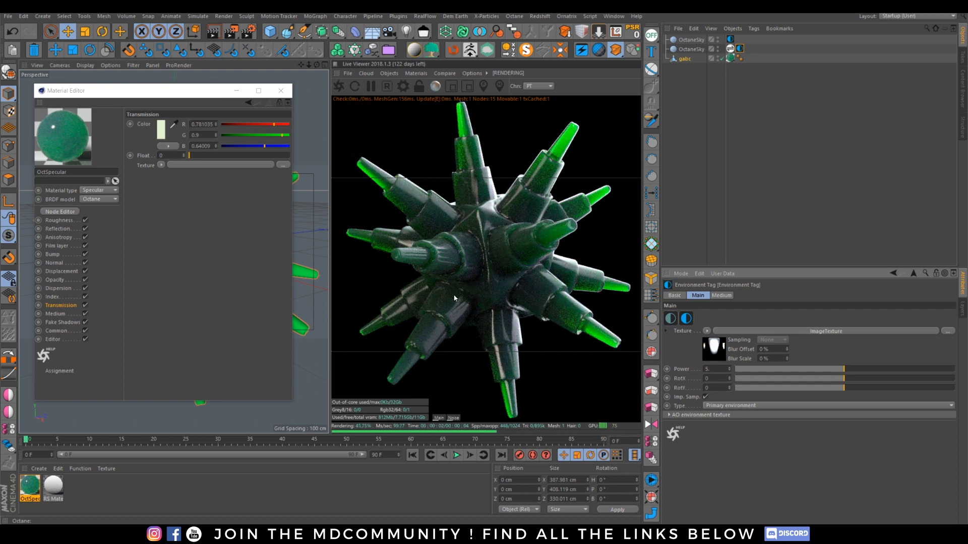
Open the HDRI Browser for the second OctaneSky, choose the Pro Studios pack and load HDRI STUDIO vol2 026
double_click(730, 48)
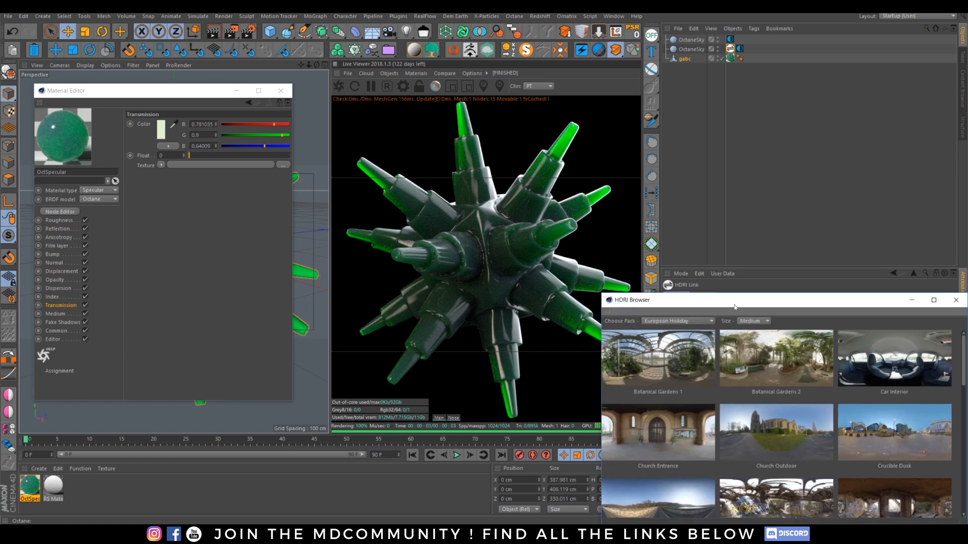
left_click(715, 214)
left_click(711, 230)
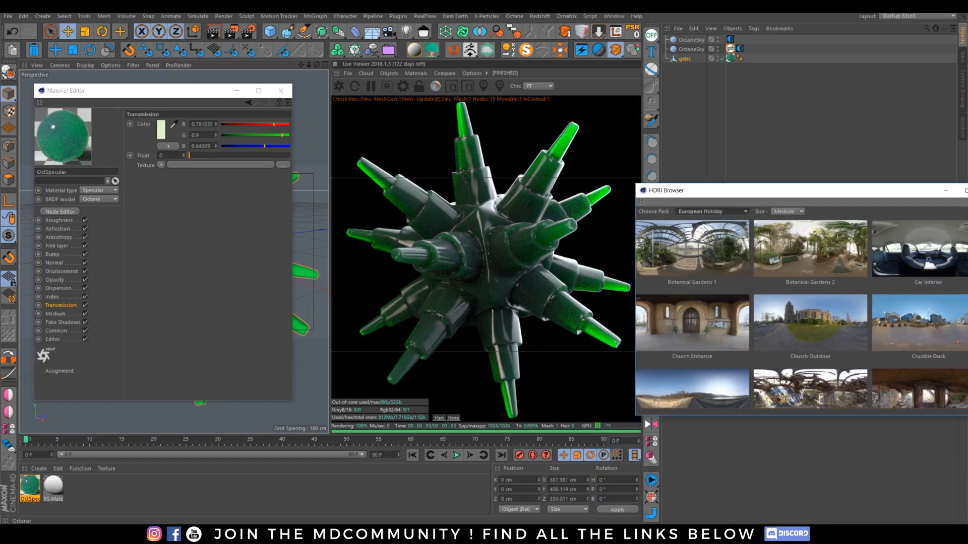
scroll(782, 305, "down", 3)
scroll(783, 305, "down", 5)
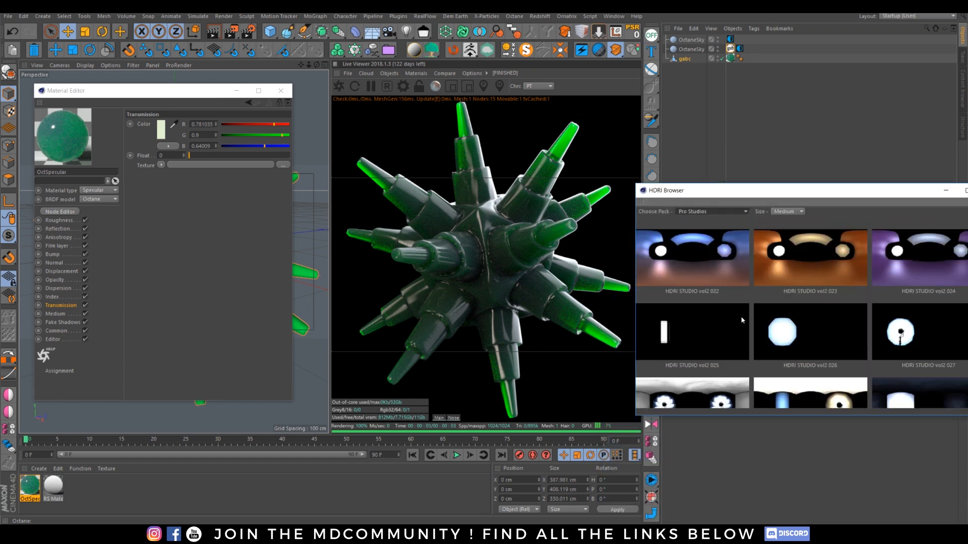
left_click(795, 347)
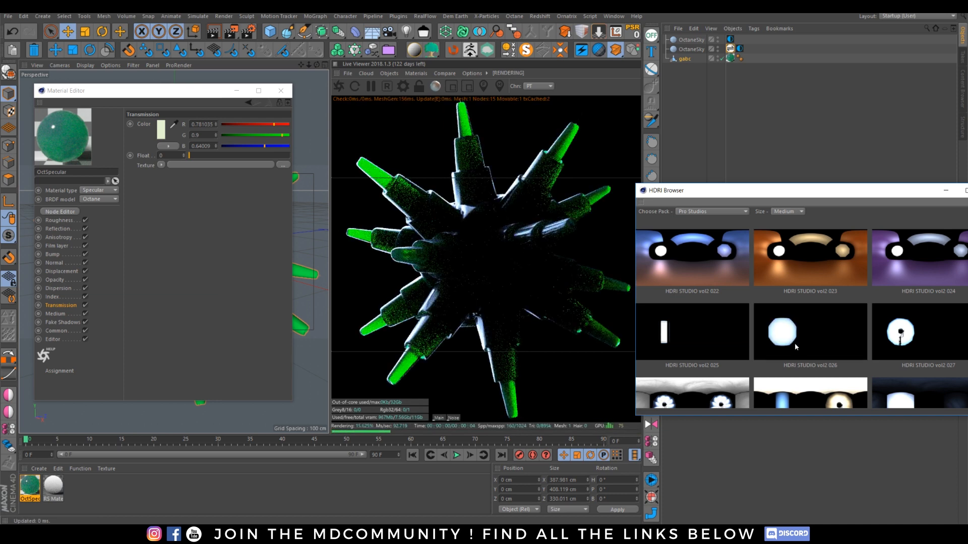
Try other Pro Studios lighting on the model, including HDRI STUDIO vol2 028 and HDRI STUDIO vol2 044
scroll(748, 298, "down", 3)
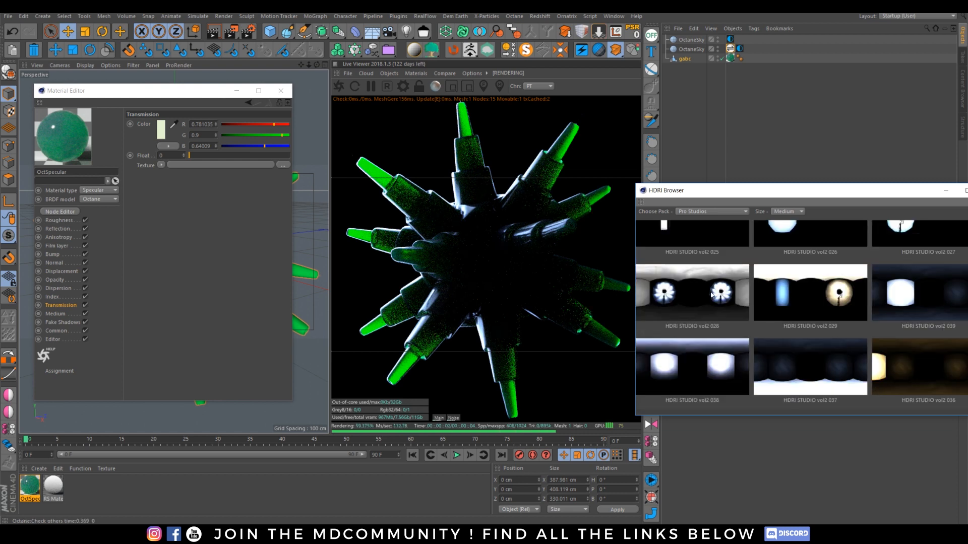
left_click(713, 295)
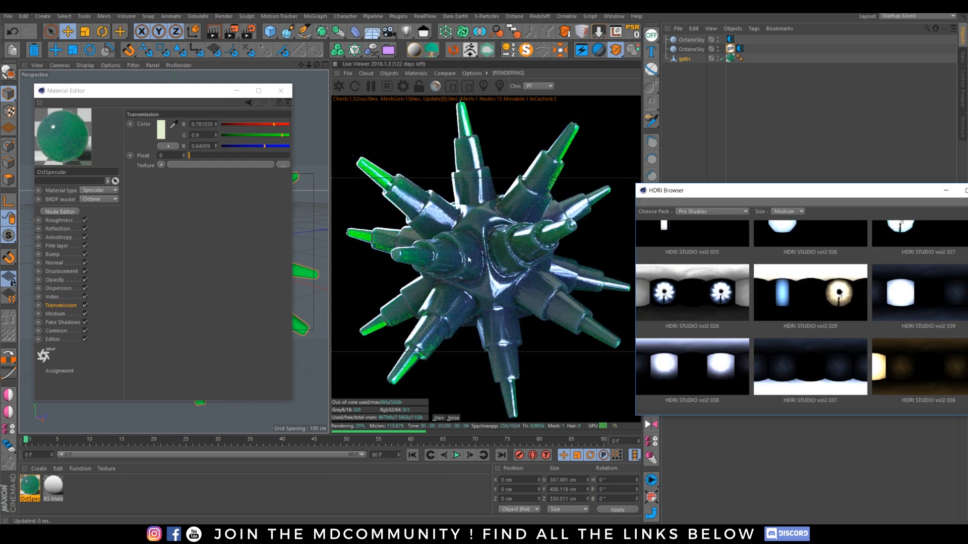
scroll(734, 323, "down", 2)
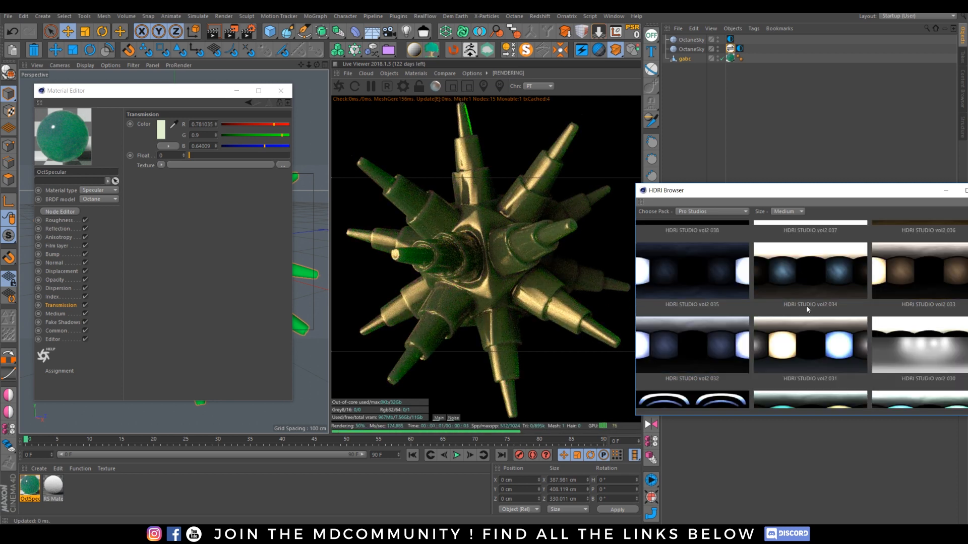
scroll(787, 313, "down", 3)
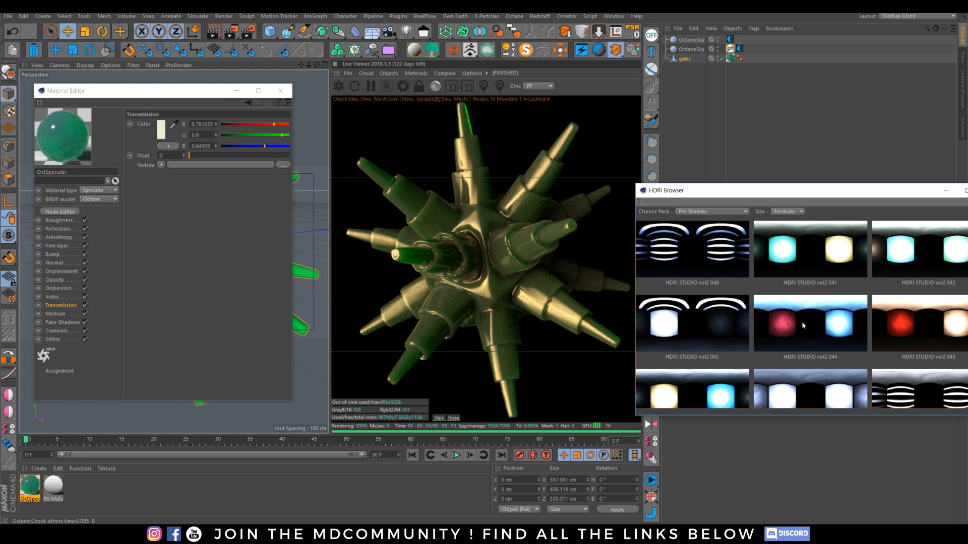
left_click(802, 322)
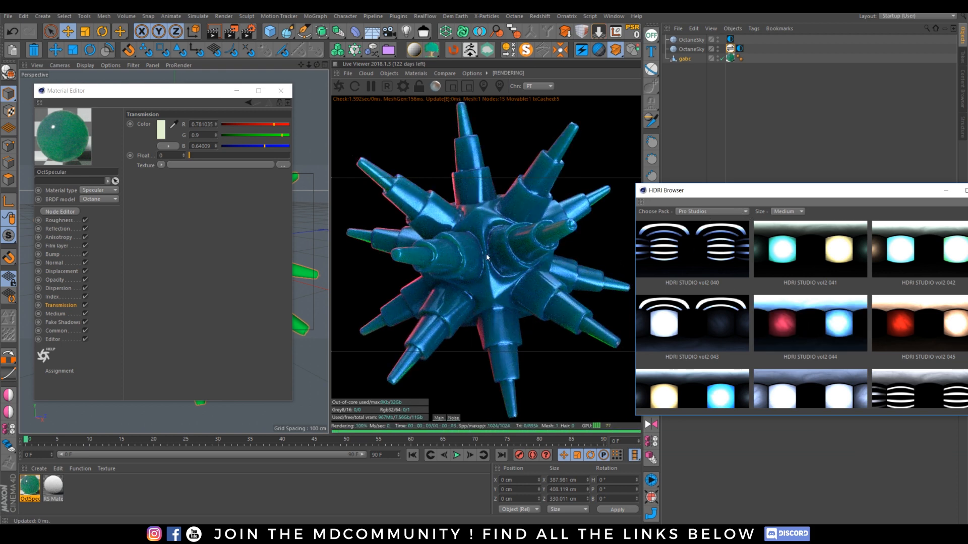
Switch to the Pro Studios Metal pack and try one of its HDRIs on the model
left_click(708, 211)
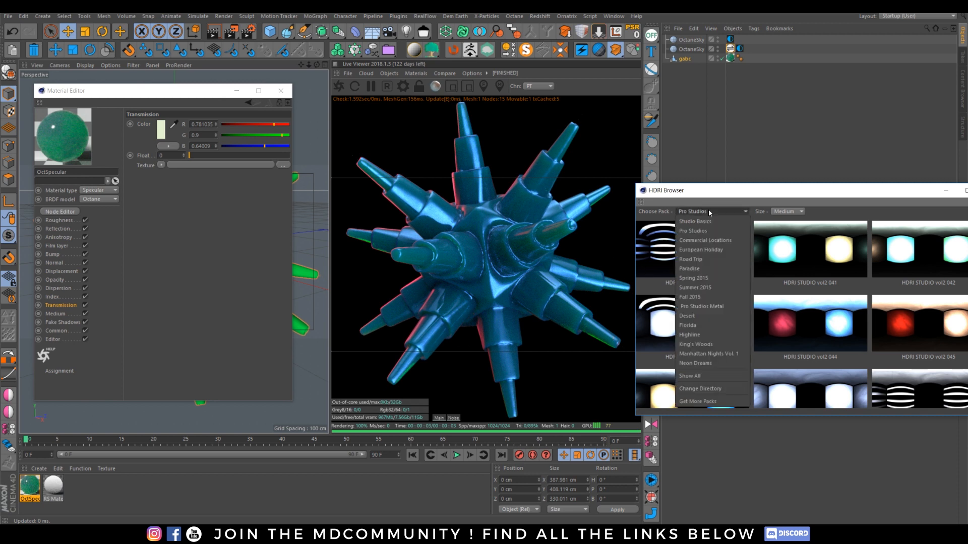
left_click(702, 302)
scroll(701, 298, "up", 15)
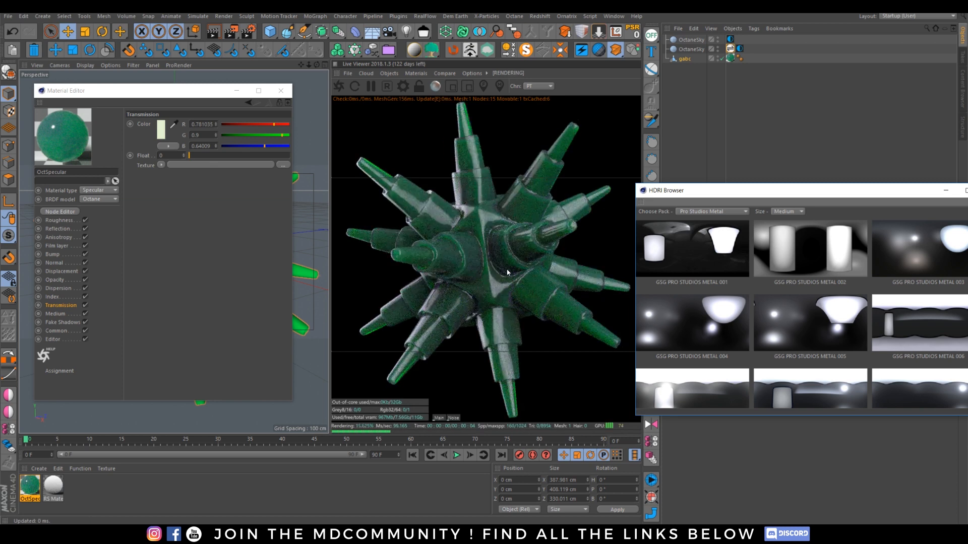
Switch to the Studio Basics pack and try the i Phone Boxes Reflection and Ring Studio HDRIs
left_click(730, 211)
left_click(711, 219)
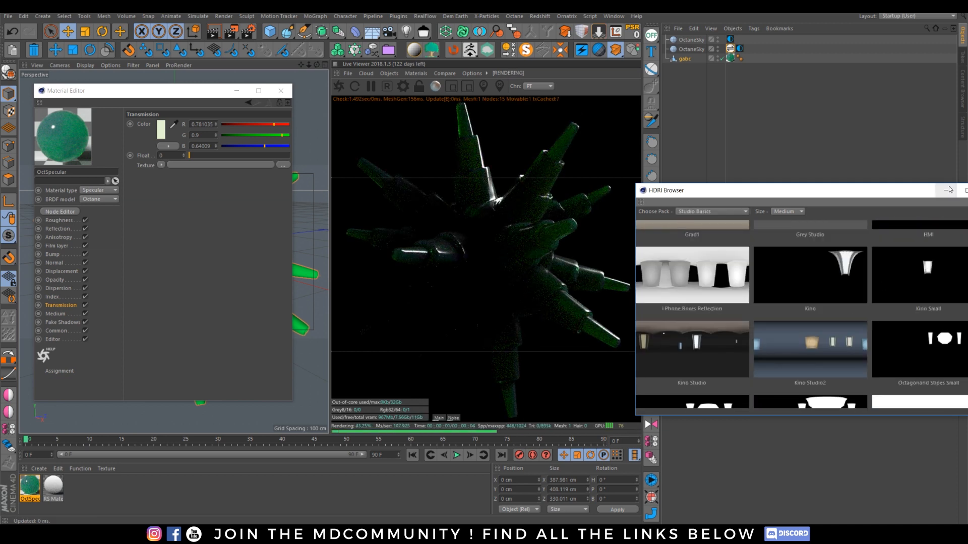
left_click_drag(879, 190, 763, 182)
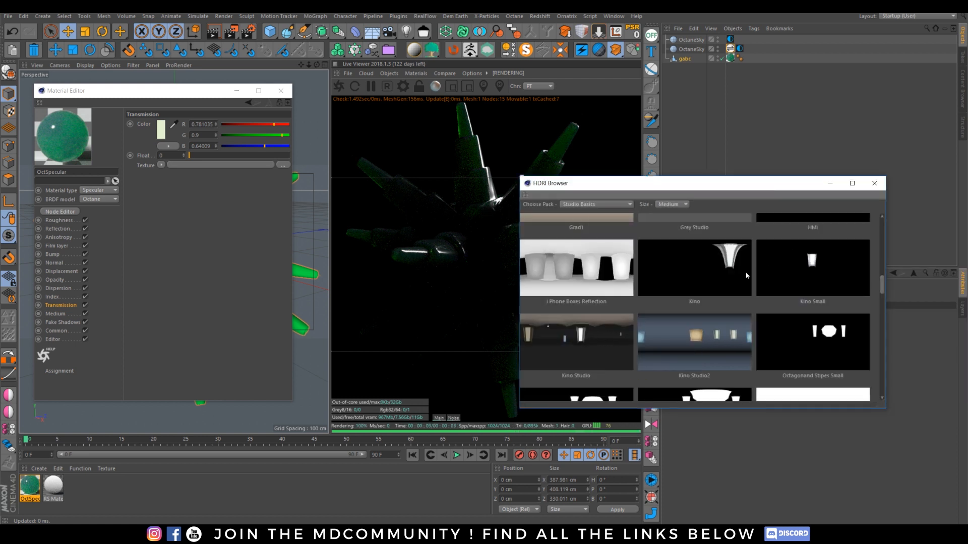
left_click(556, 265)
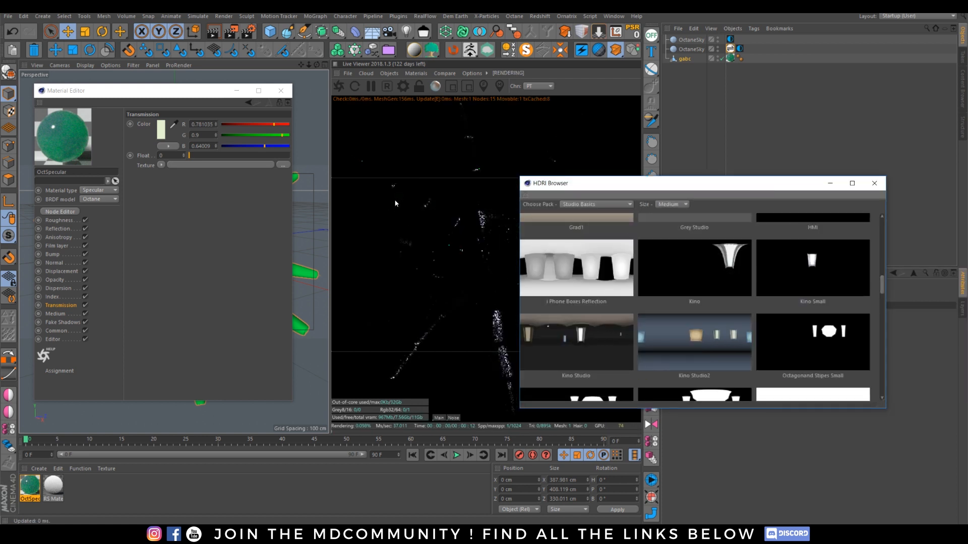
scroll(595, 290, "down", 10)
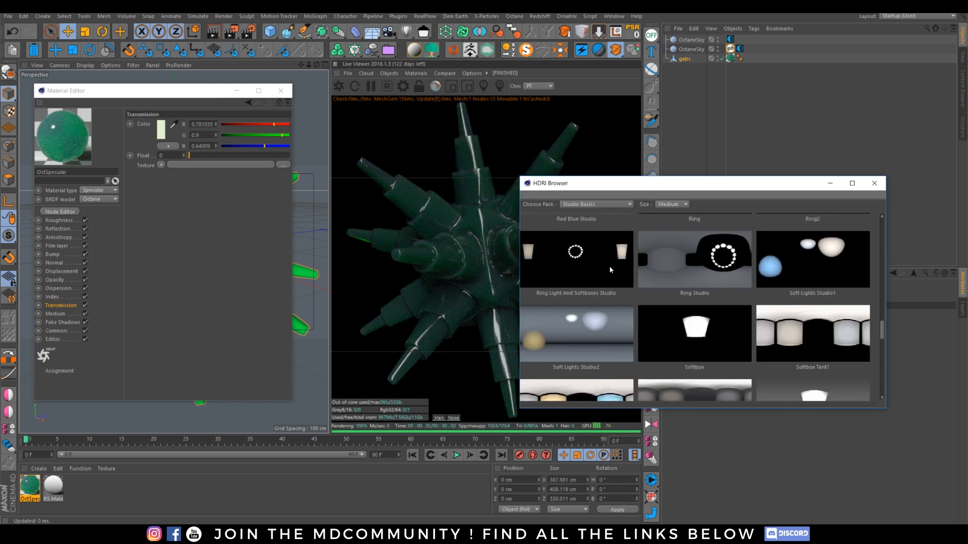
left_click(705, 276)
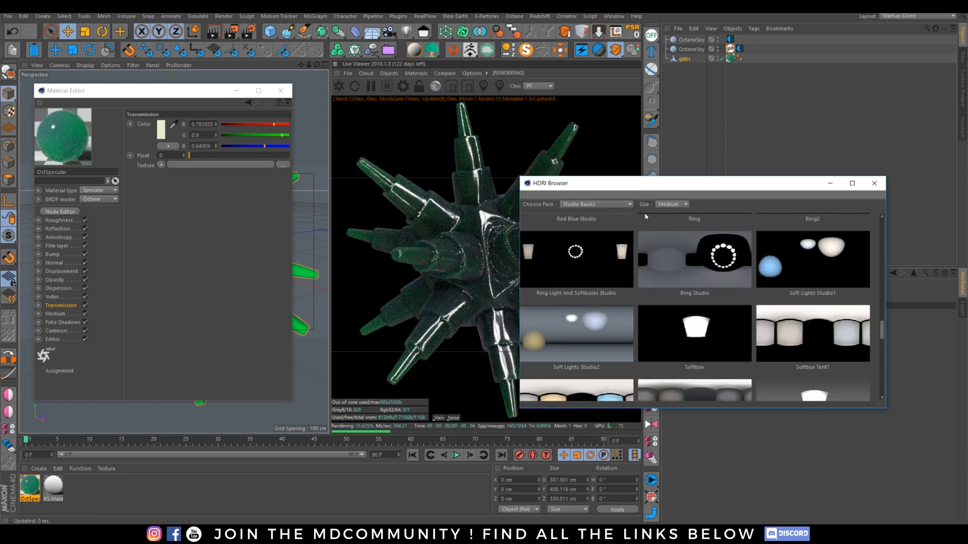
Load the Three Softboxes Studio1 HDRI from the Studio Basics pack as the sky lighting
scroll(599, 284, "down", 2)
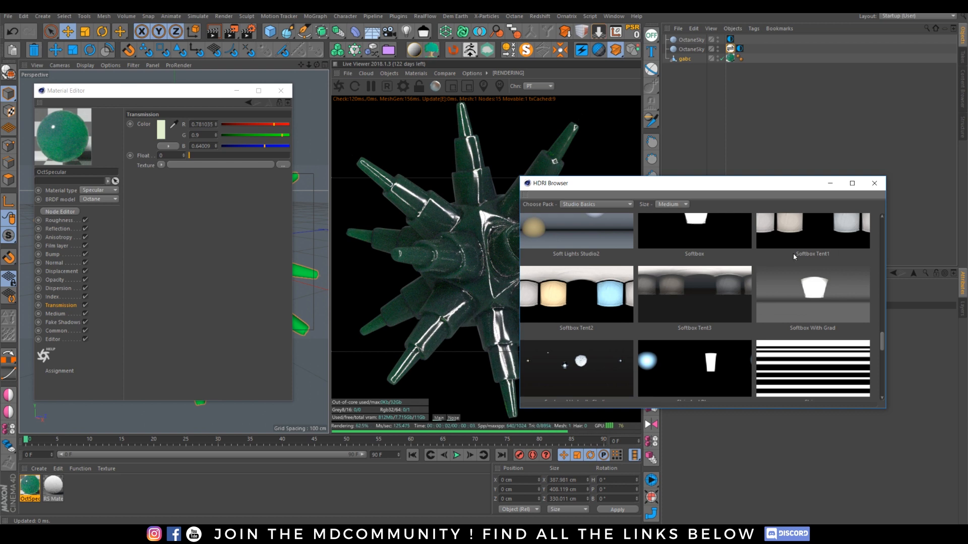
scroll(697, 300, "down", 5)
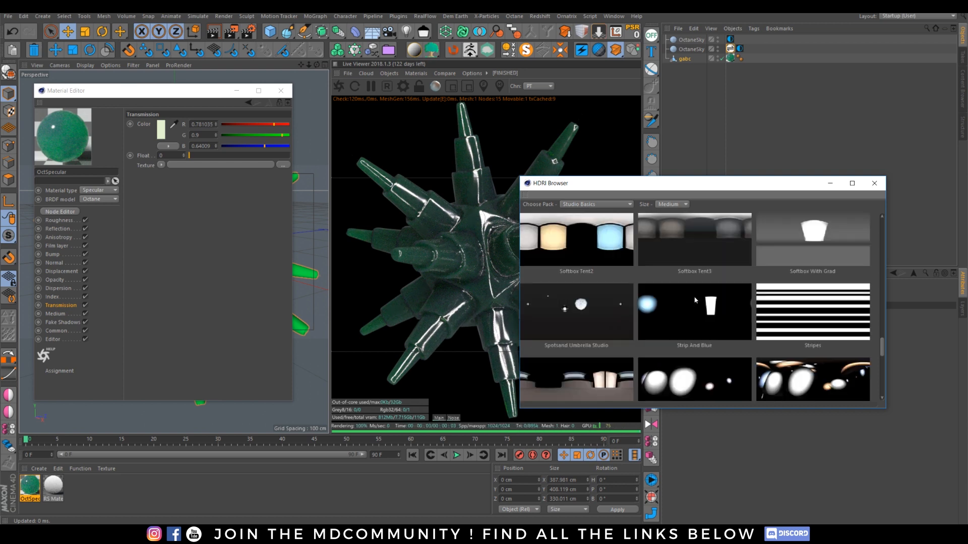
scroll(695, 298, "down", 3)
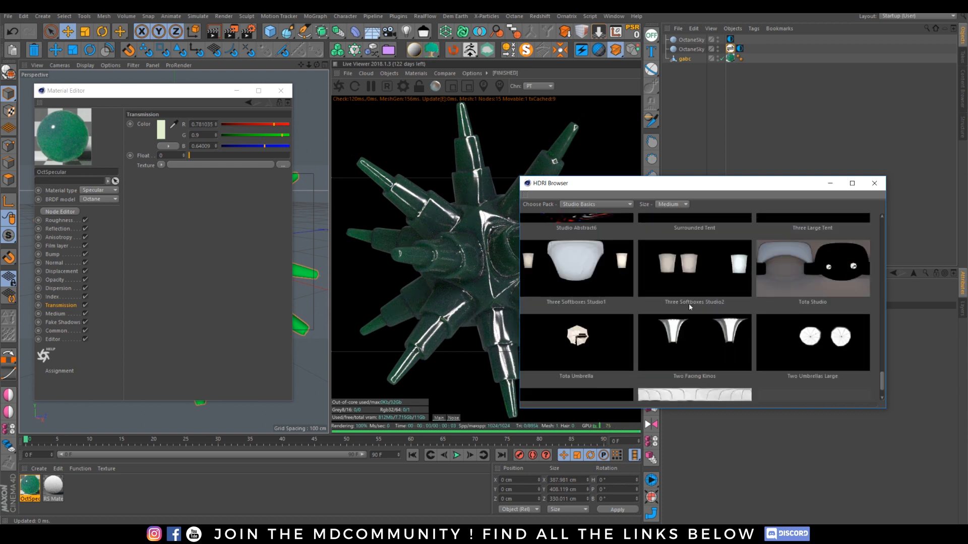
left_click(606, 287)
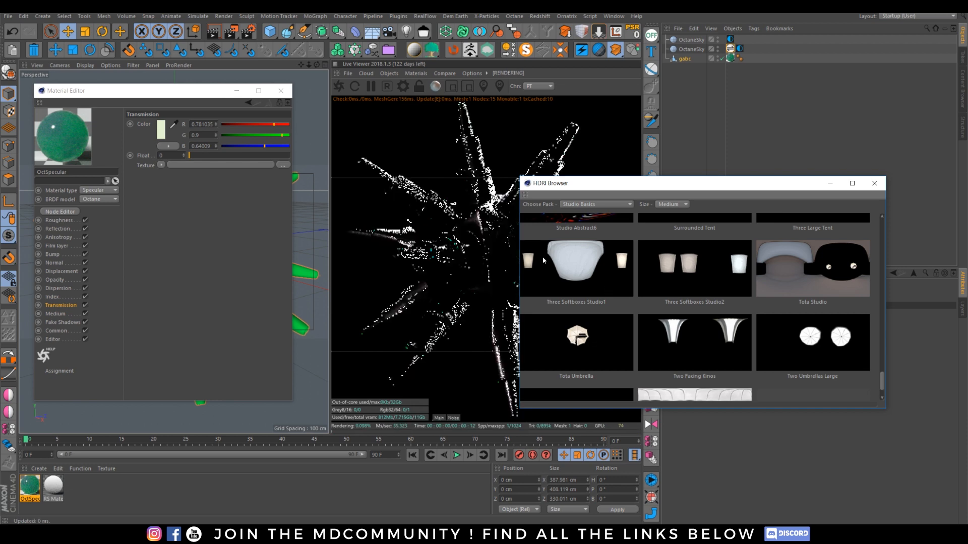
Put away the HDRI browser and add an Octane area light to the scene
left_click(829, 184)
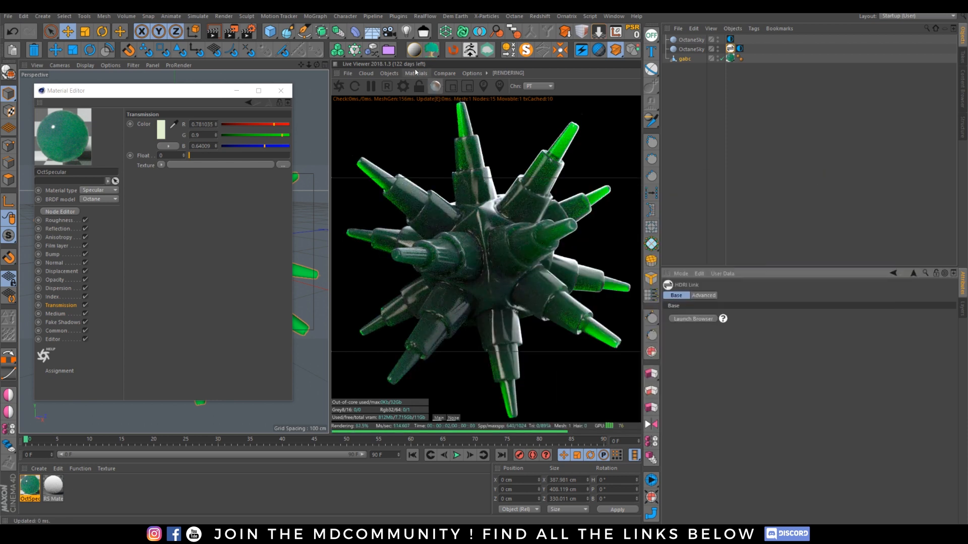
left_click(416, 74)
left_click(421, 74)
left_click(389, 74)
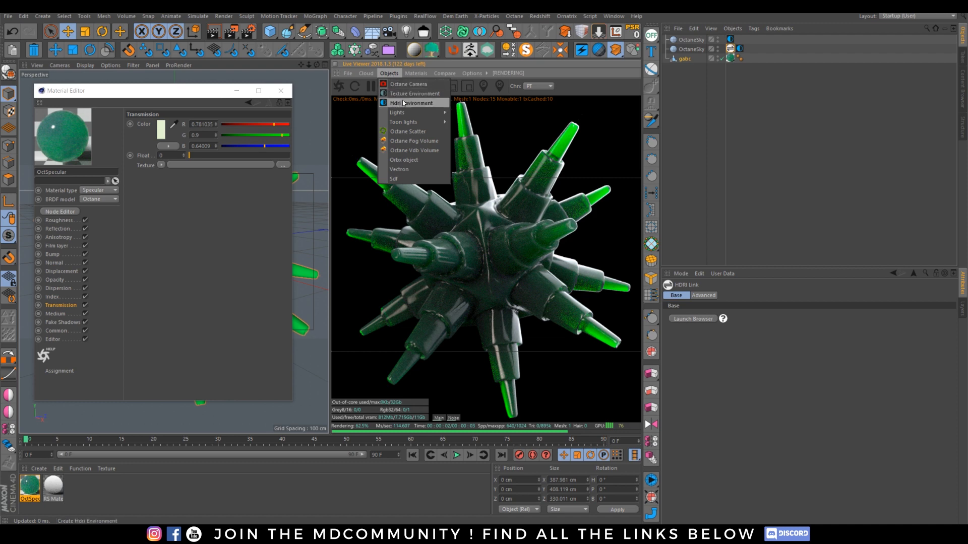
mouse_move(420, 116)
left_click(482, 135)
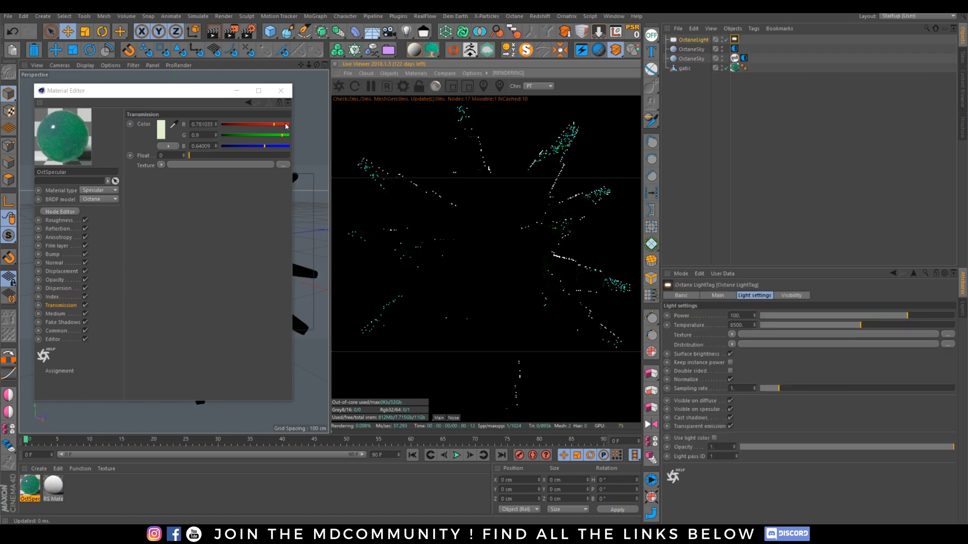
Put away the material editor and move the area light to about -221.88 cm on Z, beside the spiked model
left_click(233, 92)
scroll(152, 283, "down", 6)
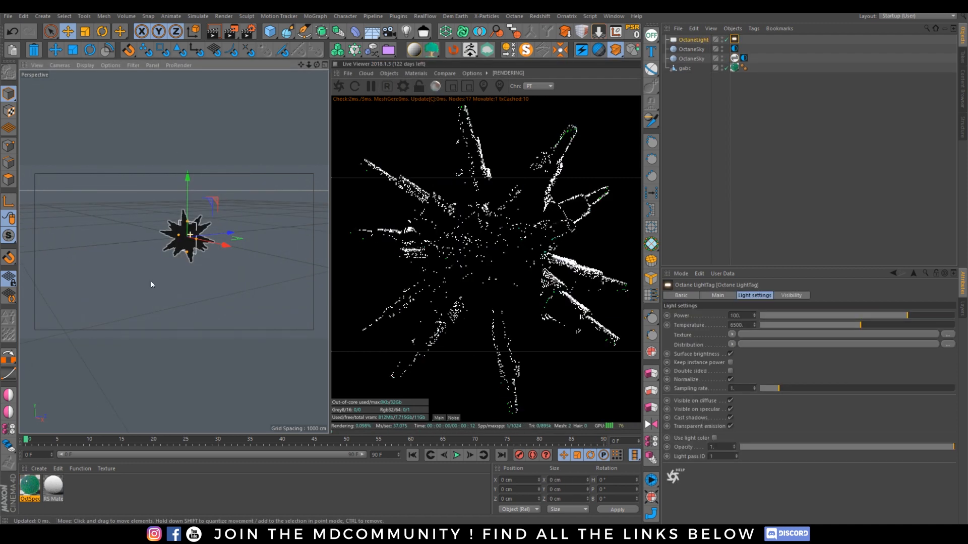
left_click_drag(219, 238, 189, 242)
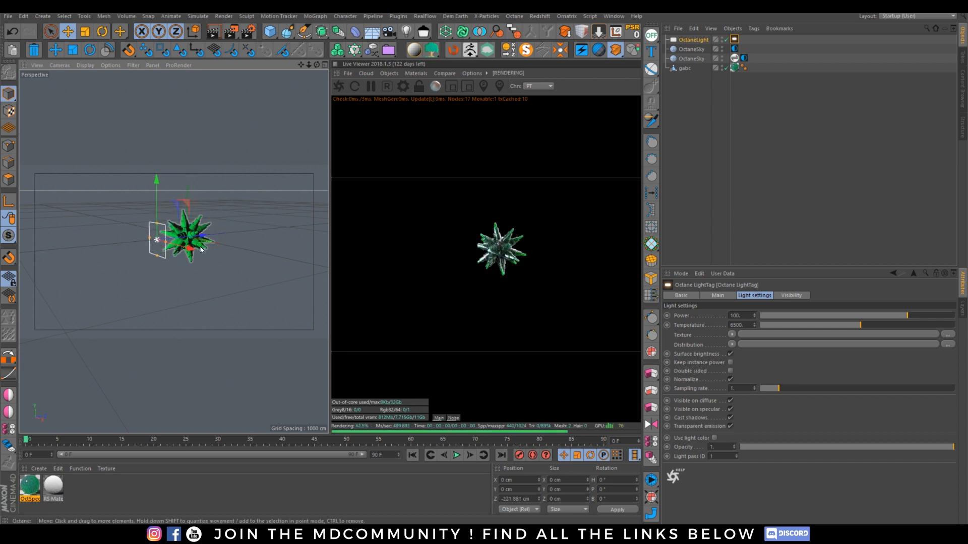
scroll(200, 232, "up", 1)
scroll(201, 231, "up", 4)
left_click_drag(187, 219, 231, 227, "alt")
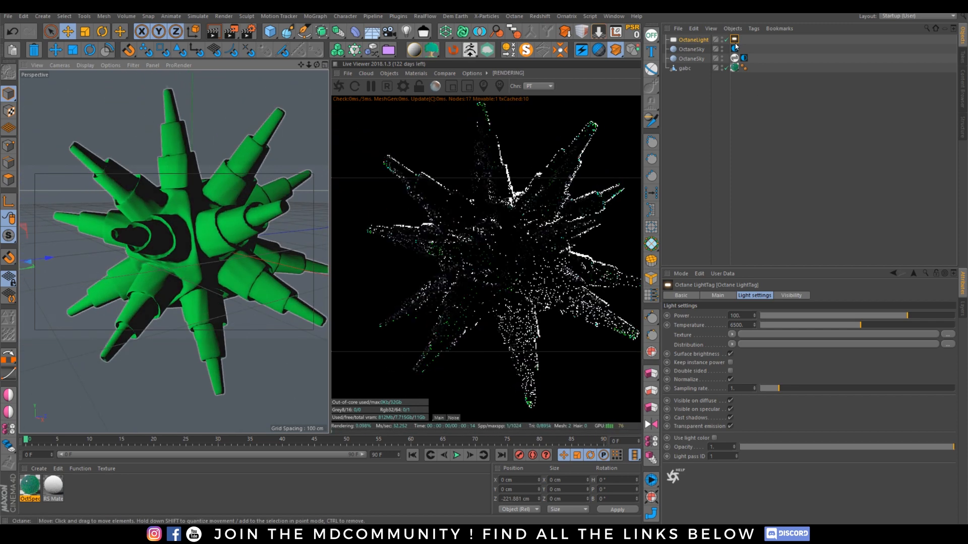
Try area light temperatures of about 1341, 724 and 10588 on the model
left_click(773, 324)
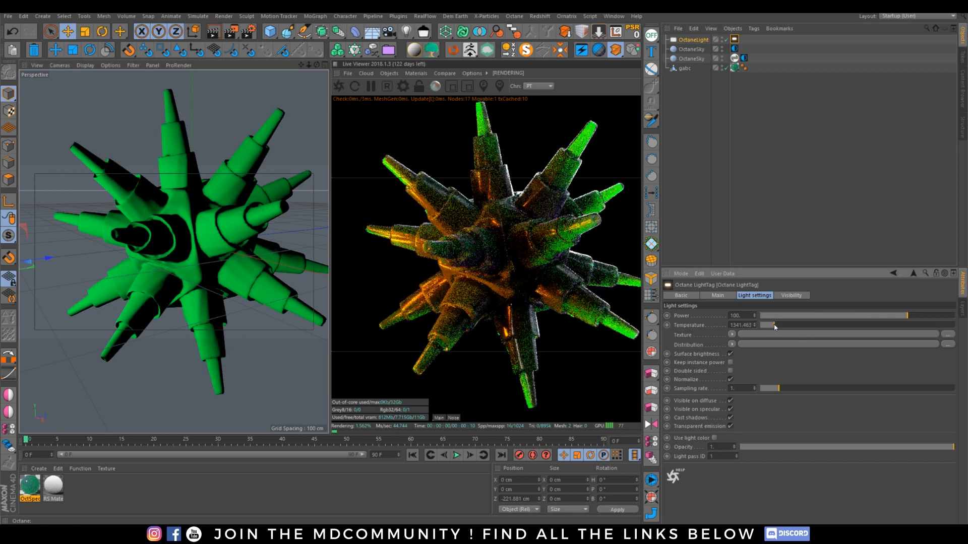
left_click(511, 246)
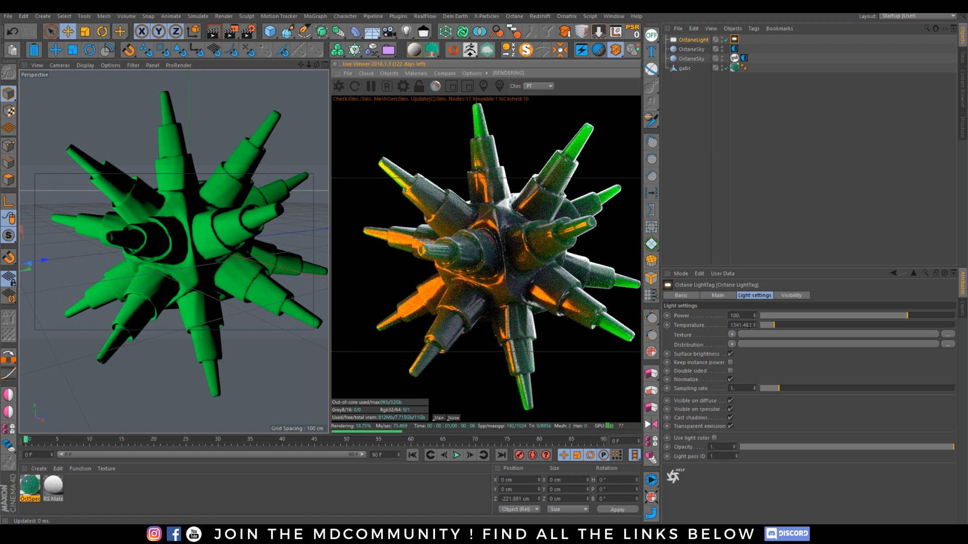
left_click(764, 326)
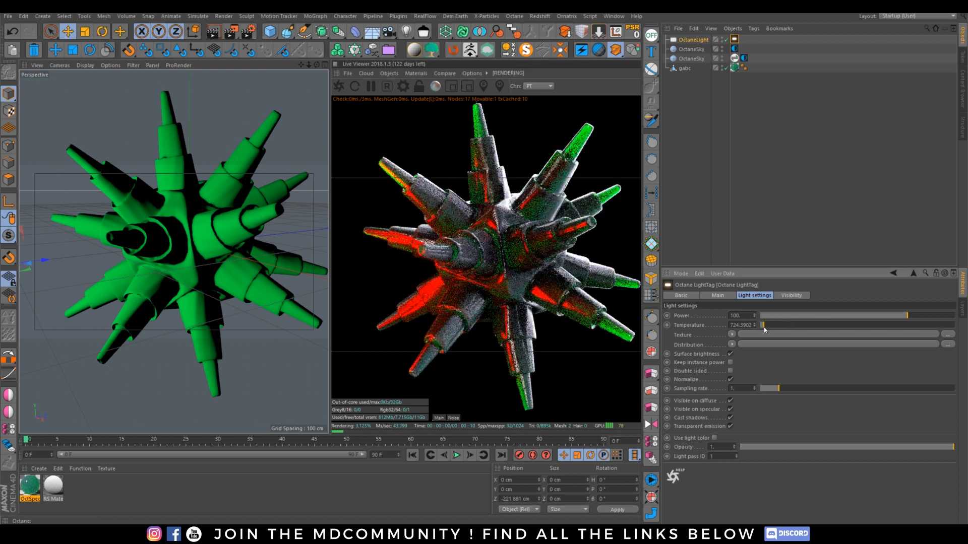
left_click_drag(787, 325, 929, 326)
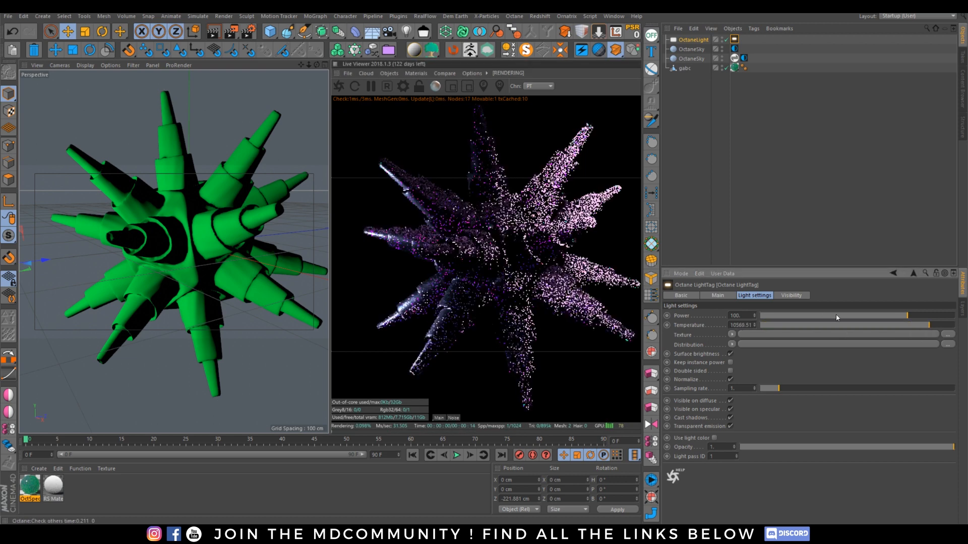
Lower the area light's power to about 0.107 and set its temperature to about 1455
left_click(837, 315)
left_click_drag(836, 316, 835, 315)
left_click(791, 326)
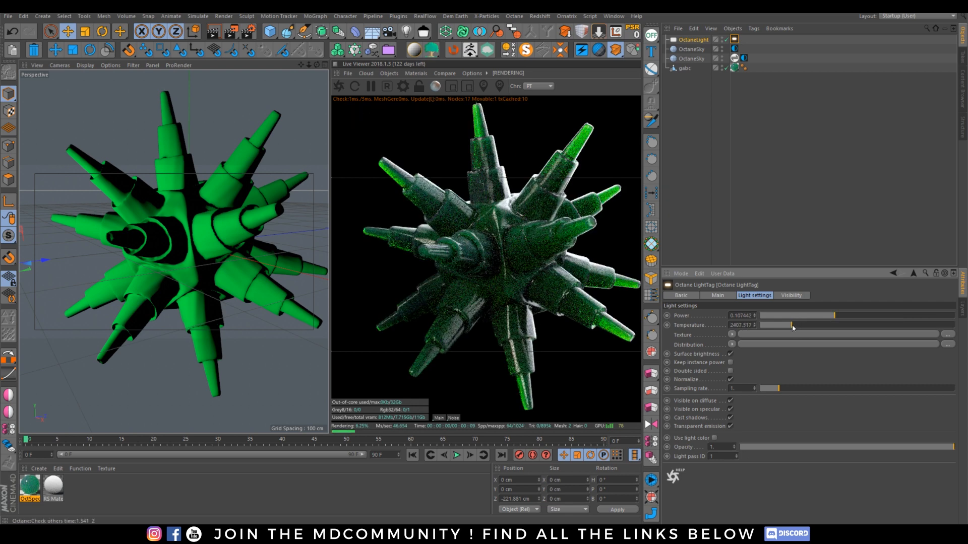
left_click(776, 325)
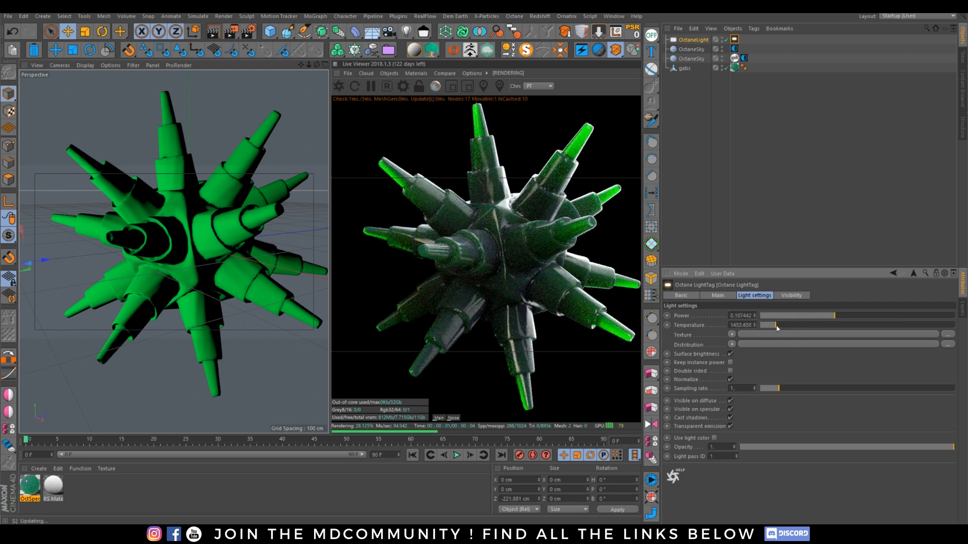
Set the HDRI environment's RotX to about 0.3 and pause the live render
left_click(744, 58)
left_click_drag(842, 377, 877, 380)
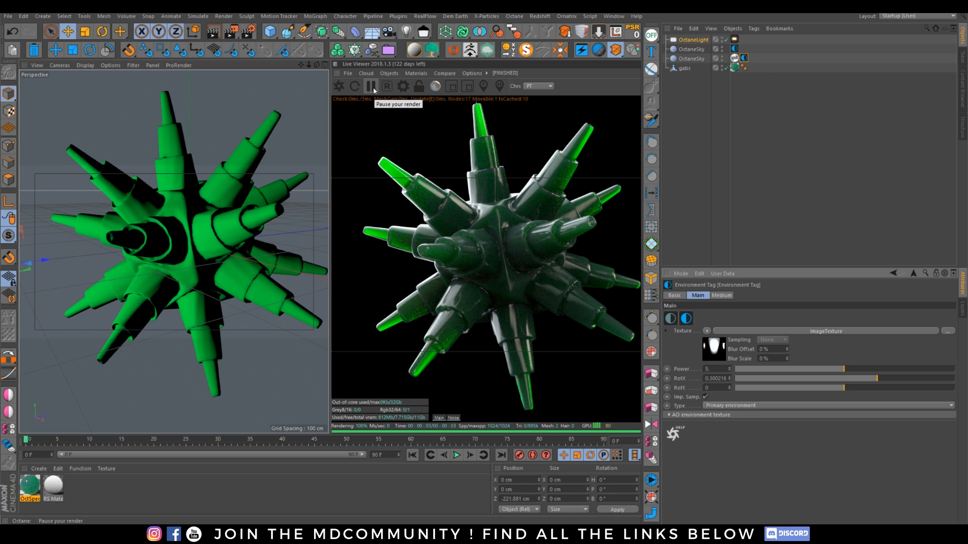
left_click(373, 88)
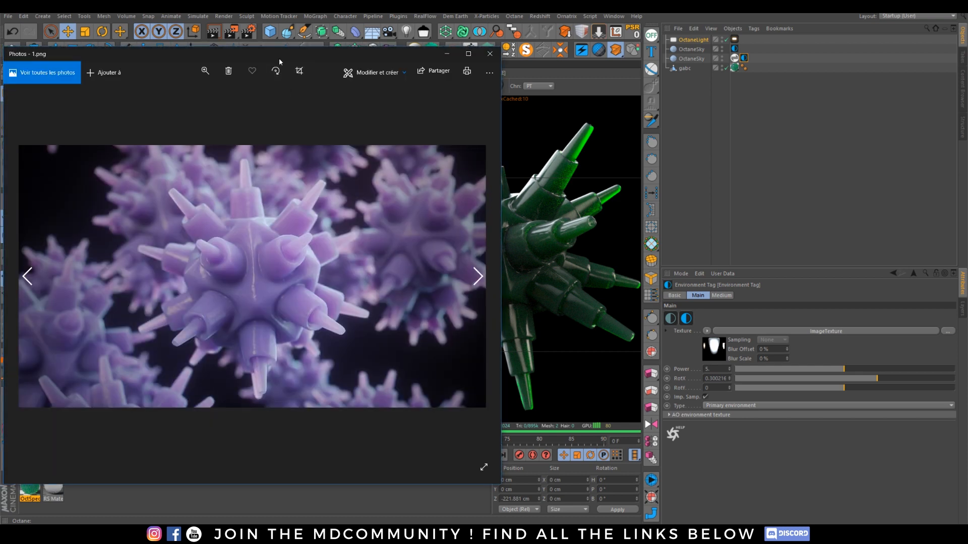
View the purple spiked-sphere render 1.png in Photos as a finished example
left_click_drag(270, 52, 393, 65)
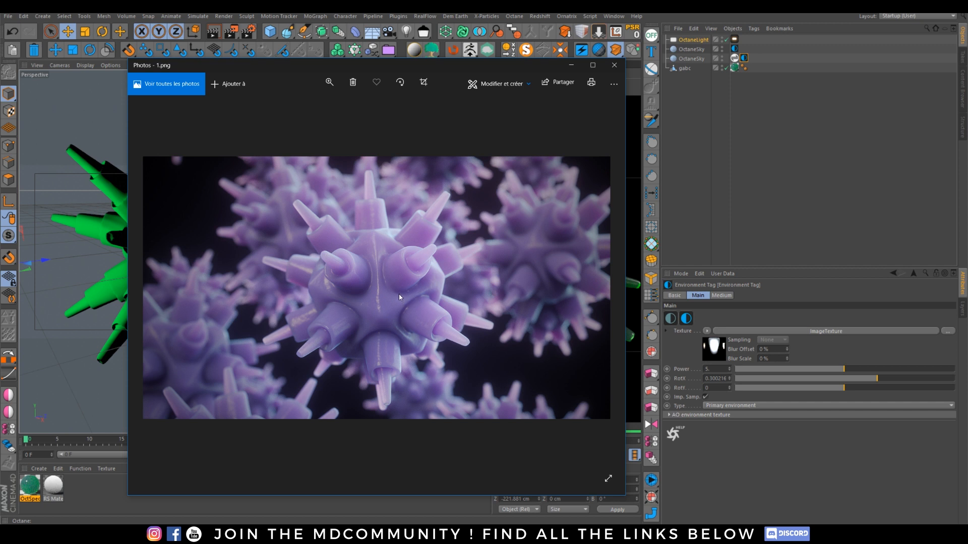
key("Right")
left_click(614, 66)
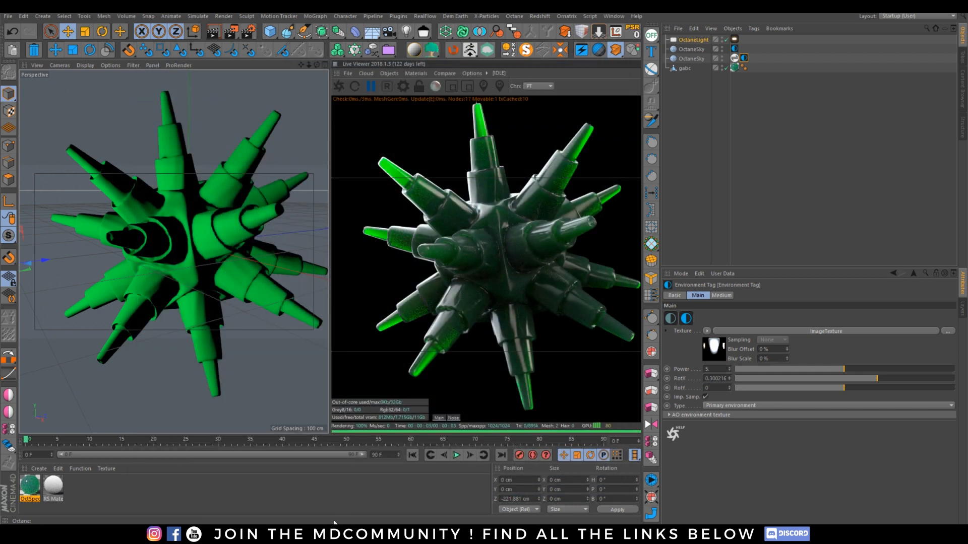
Switch to Houdini and view the example renders 1.png and 2.png in Photos
mouse_move(334, 525)
left_click(388, 486)
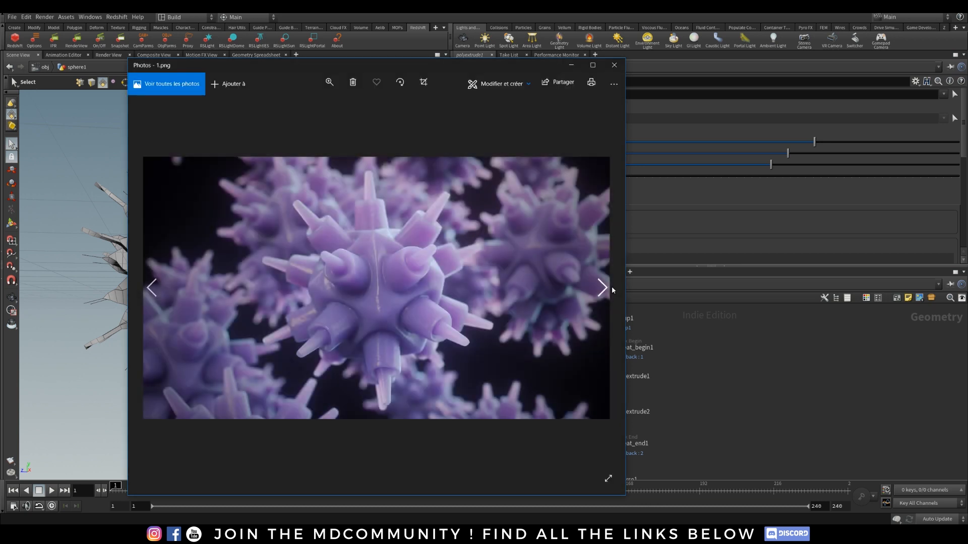
left_click(611, 286)
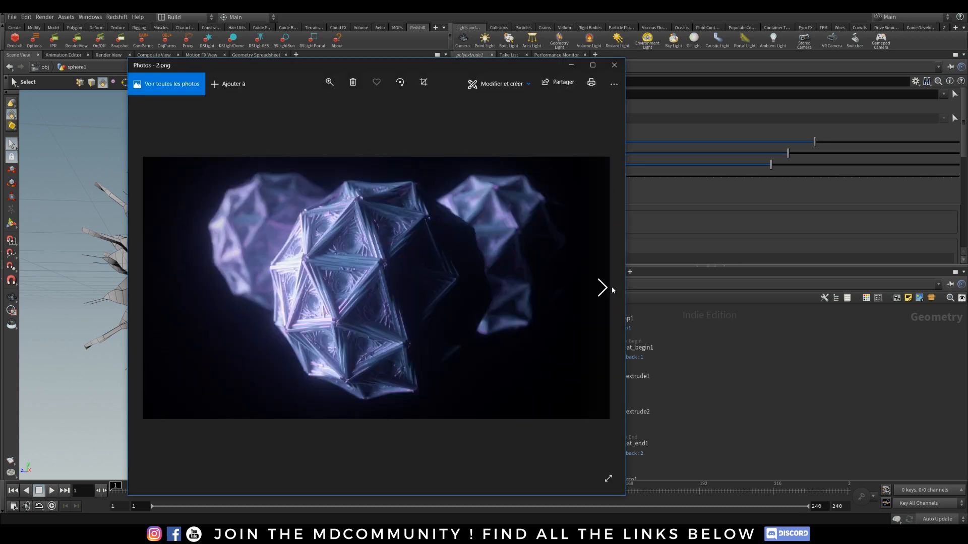
left_click(612, 287)
left_click(612, 287)
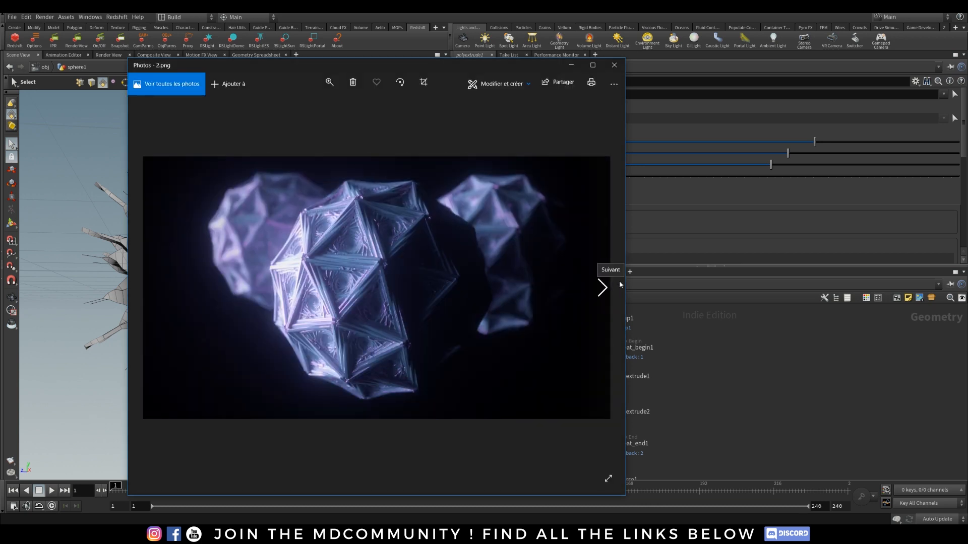
left_click(614, 65)
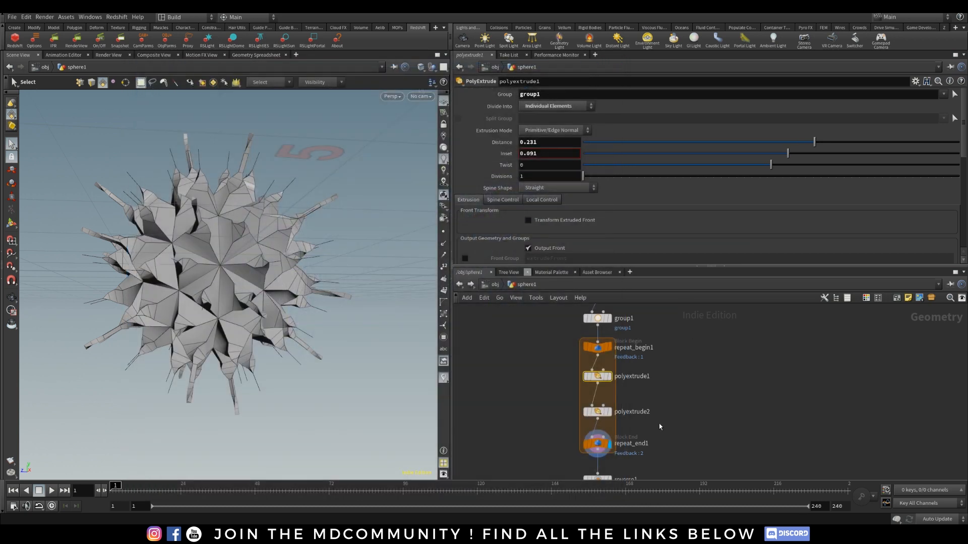
Review the sphere1 network's group, PolyExtrude loop and VDB nodes, and select the six nodes from sphere1 to repeat_end1
left_click_drag(659, 424, 548, 379)
middle_click_drag(547, 380, 550, 428)
left_click(597, 371)
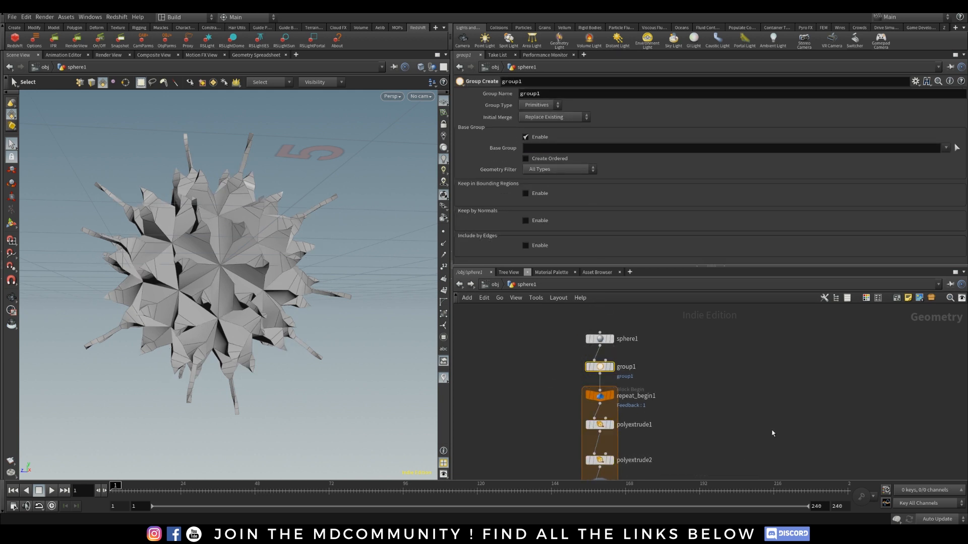
middle_click_drag(772, 433, 793, 374)
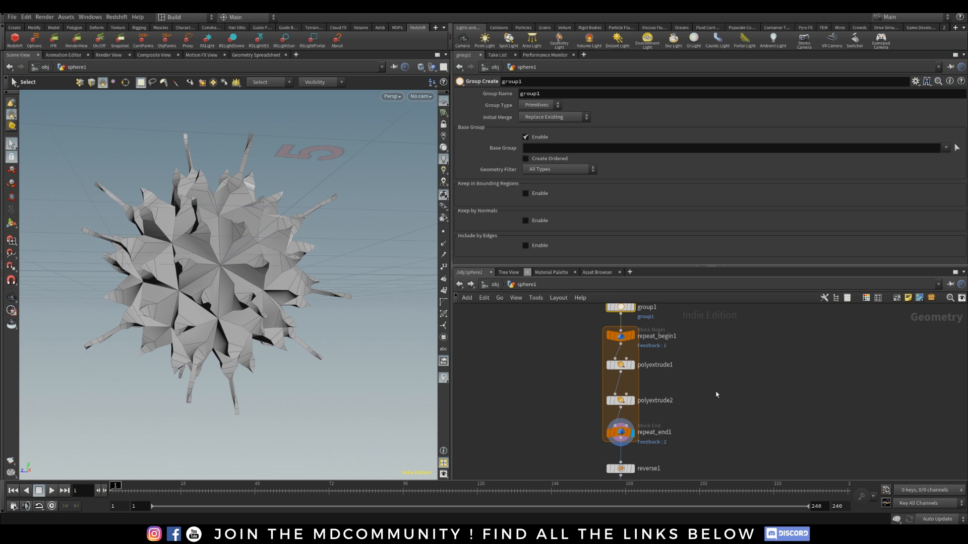
middle_click_drag(717, 395, 659, 376)
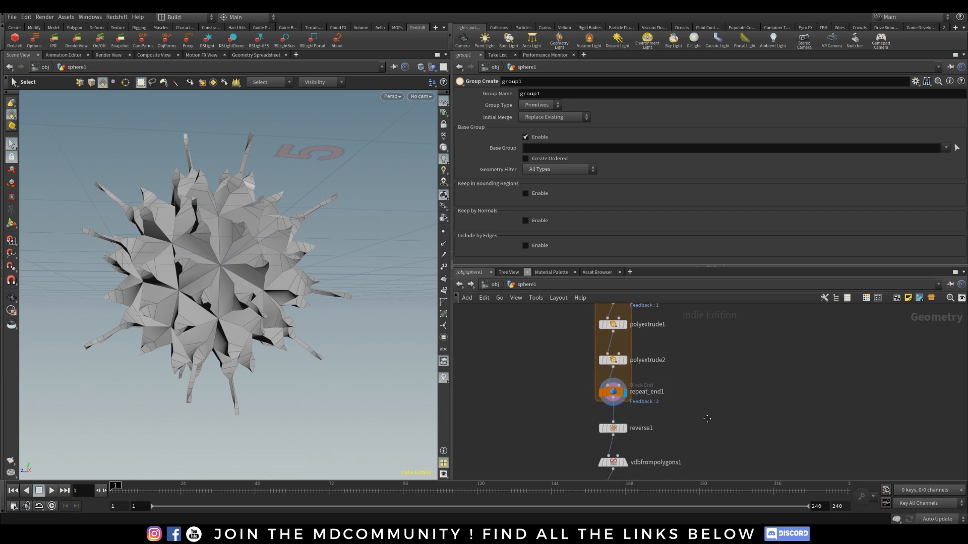
middle_click_drag(706, 421, 700, 370)
mouse_move(607, 374)
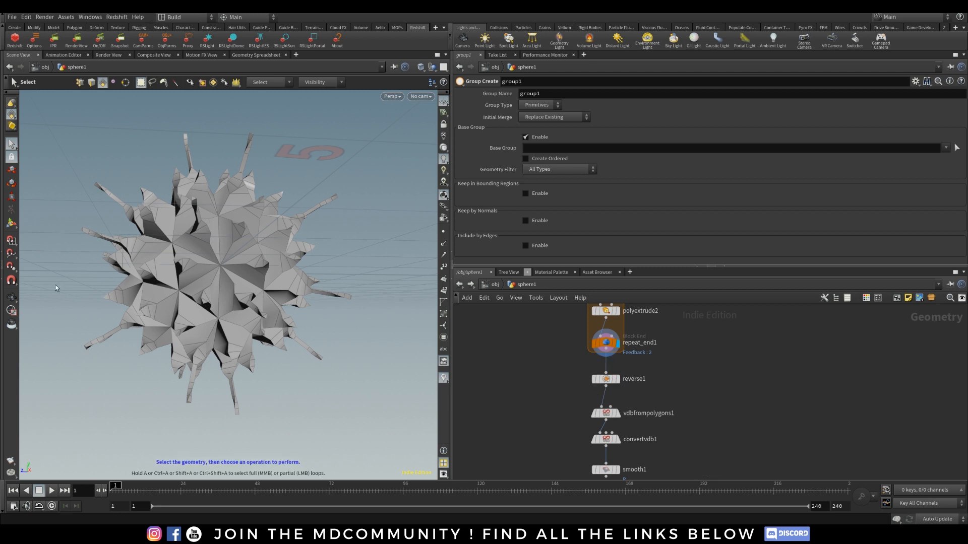
middle_click_drag(662, 344, 688, 426)
scroll(689, 426, "down", 3)
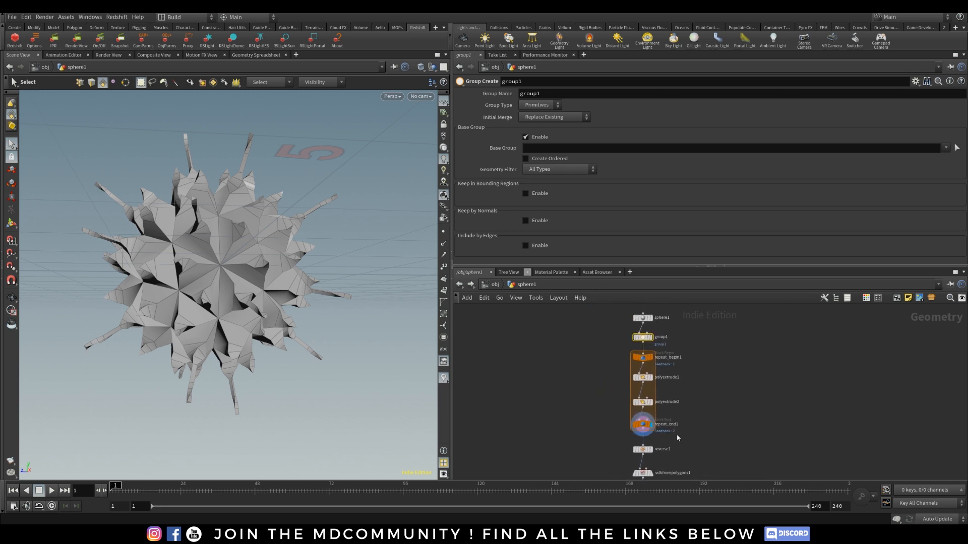
left_click_drag(640, 380, 608, 310)
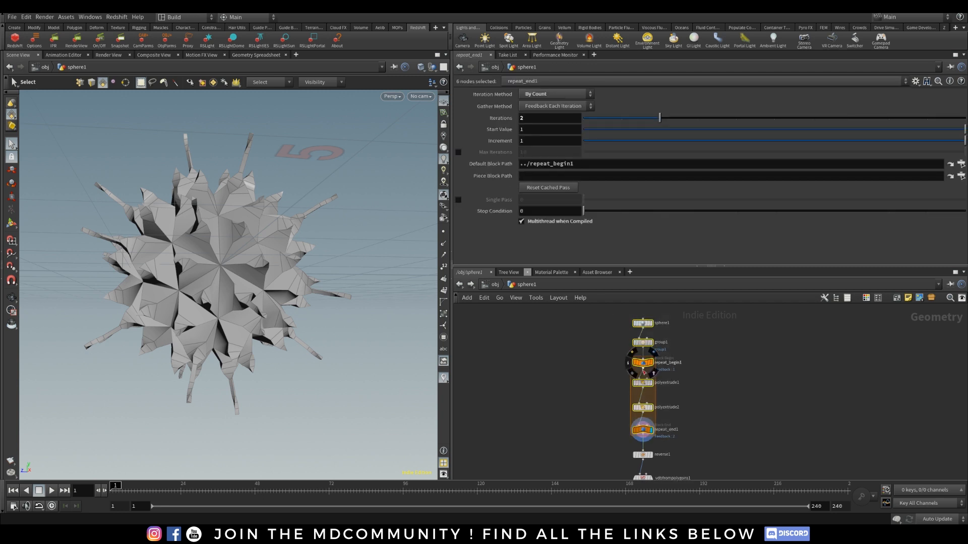
left_click_drag(639, 427, 625, 436)
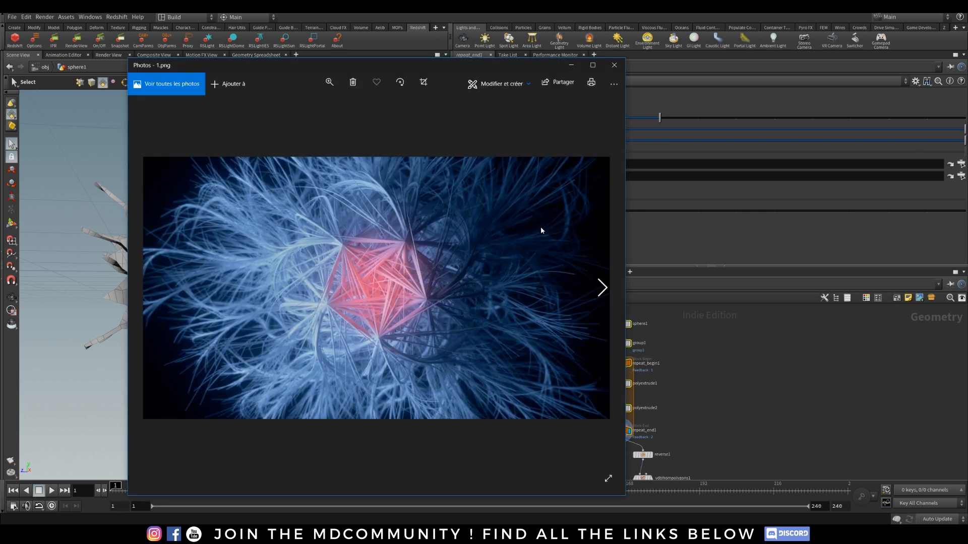
Browse the example render series in Photos, from the blue and pink fibre image 1.png through 10.png
key("Right")
key("Right")
key("Right")
key("Right")
key("Right")
key("Right")
key("Right")
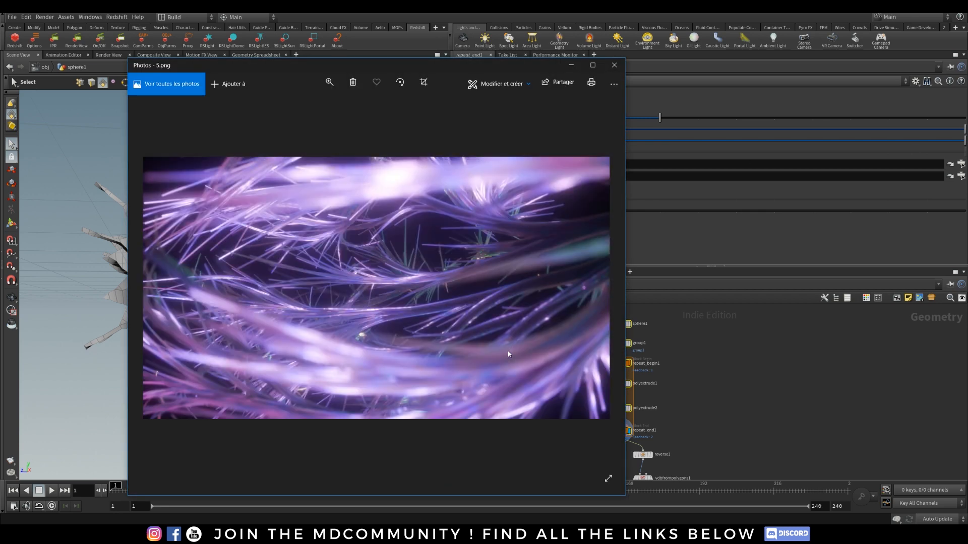
key("Right")
key("Right")
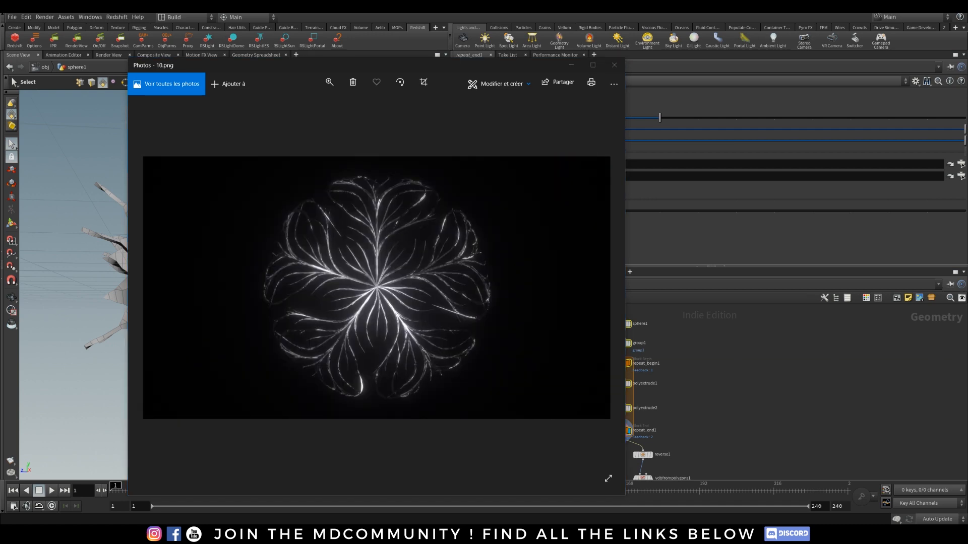
key("Right")
key("Right")
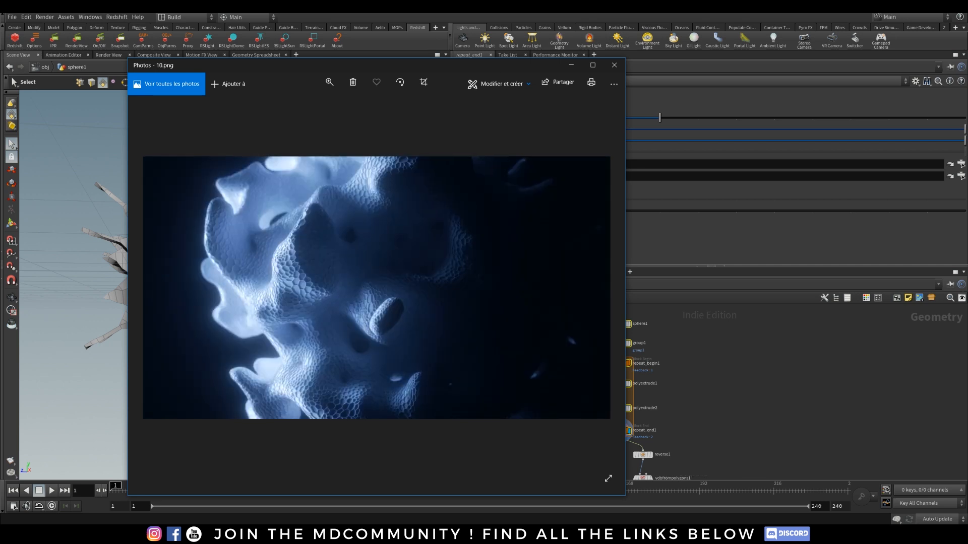
key("Left")
key("Left")
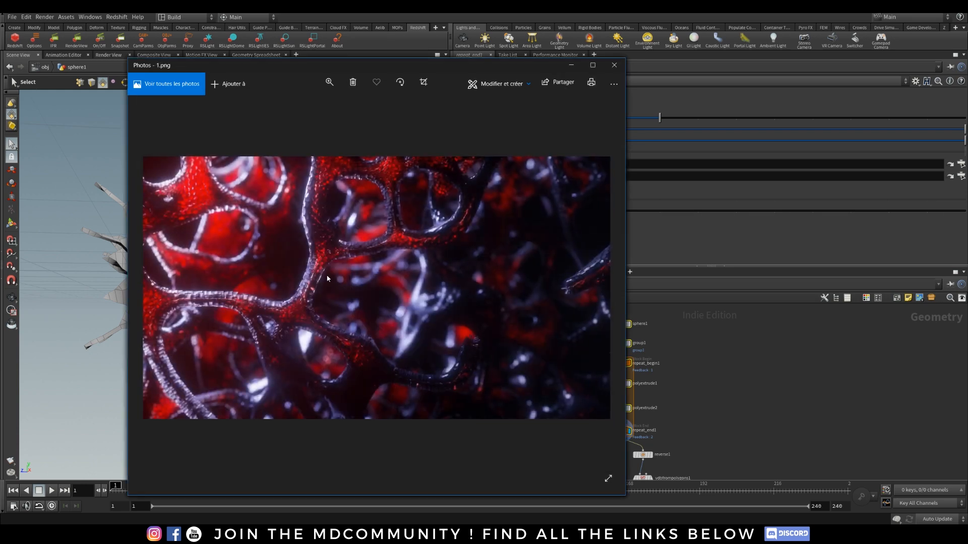
Browse the render series that starts with the red organic network image 1.png, going past 4.png and 7.png
key("Right")
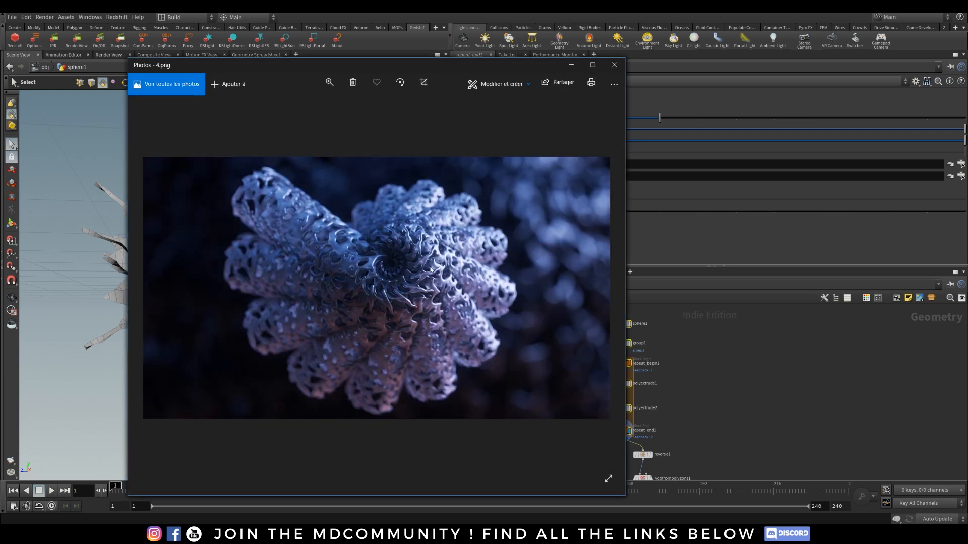
key("Right")
key("Right")
key("Right")
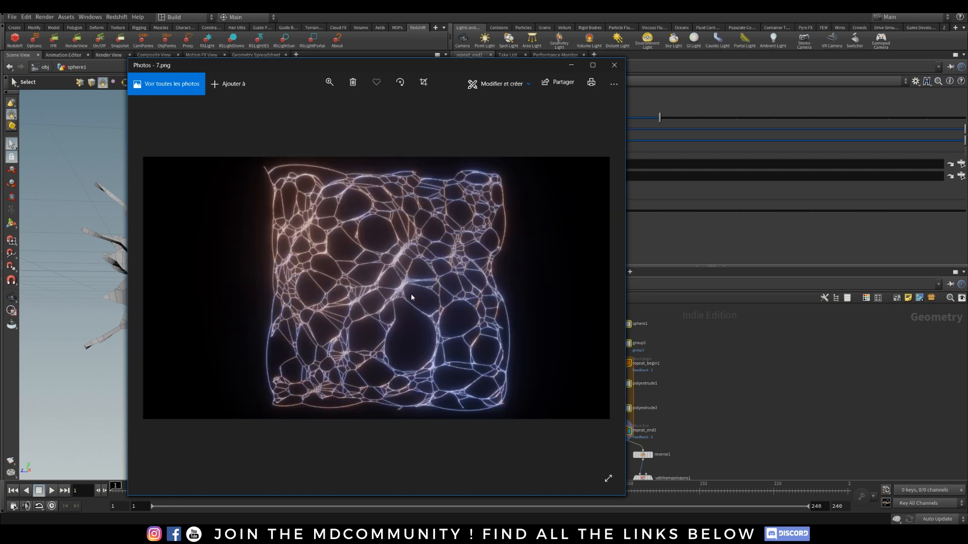
key("Right")
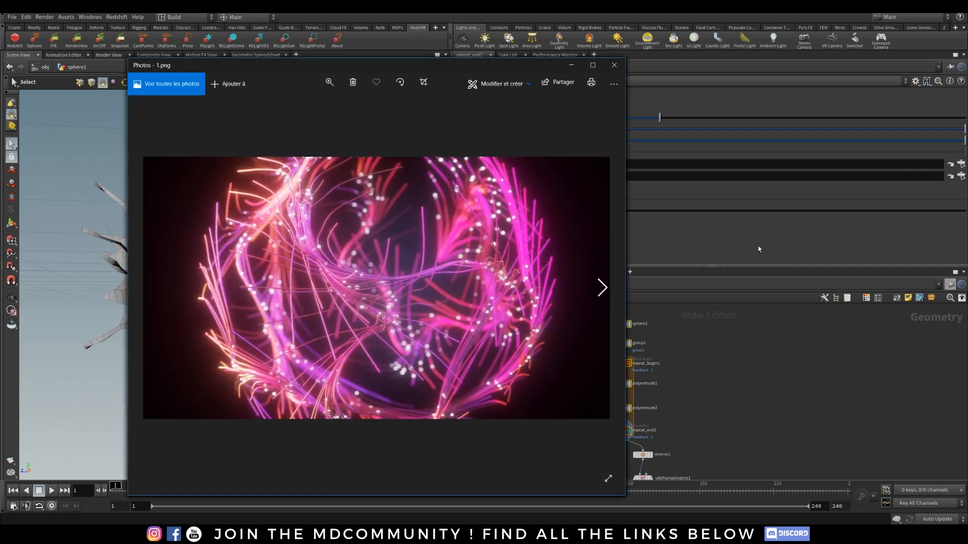
Browse the render series that starts with the pink glowing strands image 1.png through 10.png, and close its viewer
key("Right")
key("Right")
key("Right")
key("Right")
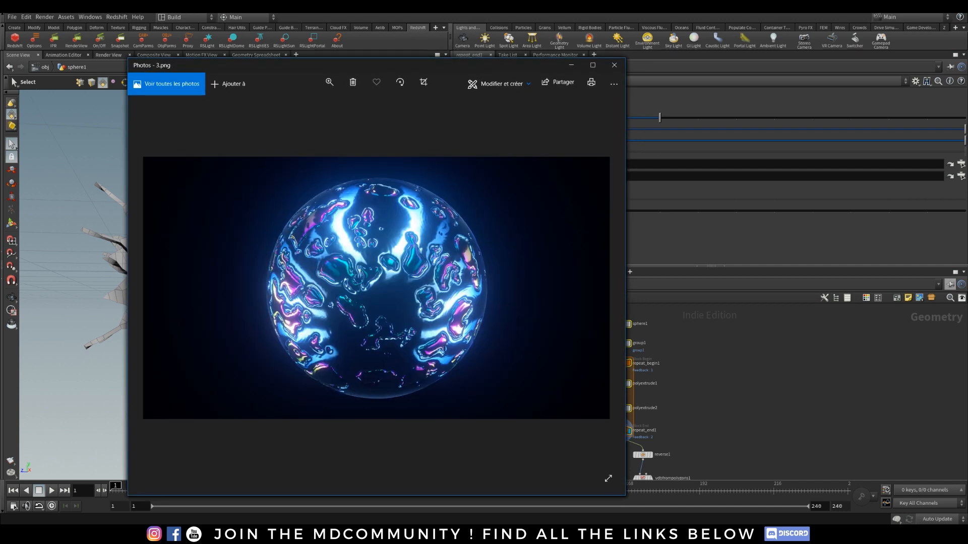
key("Right")
key("Right")
key("Right")
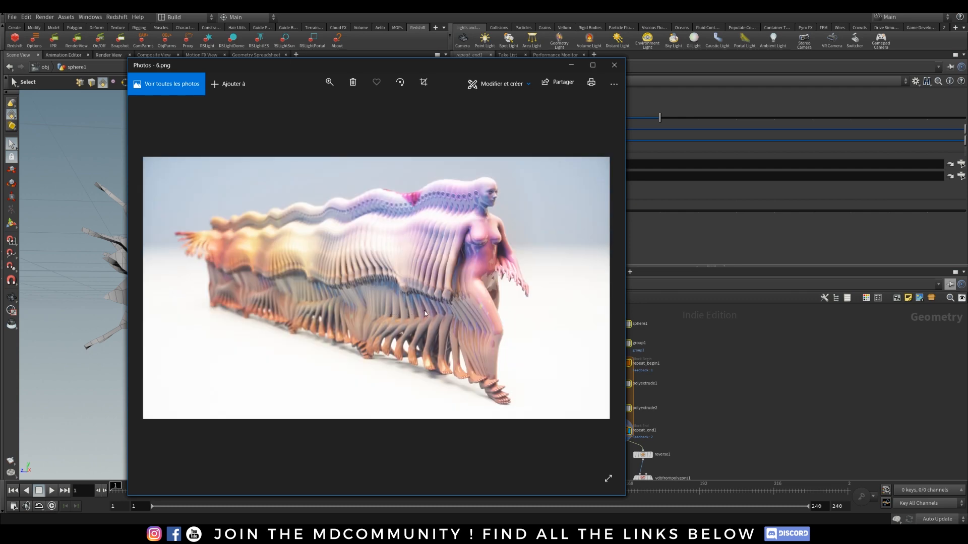
key("Right")
key("Right")
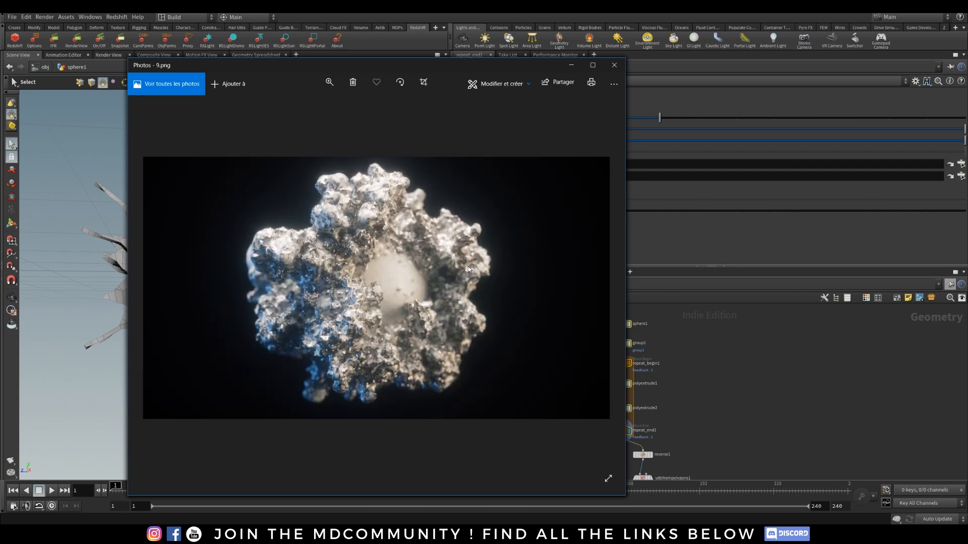
key("Left")
key("Left")
key("Right")
key("Right")
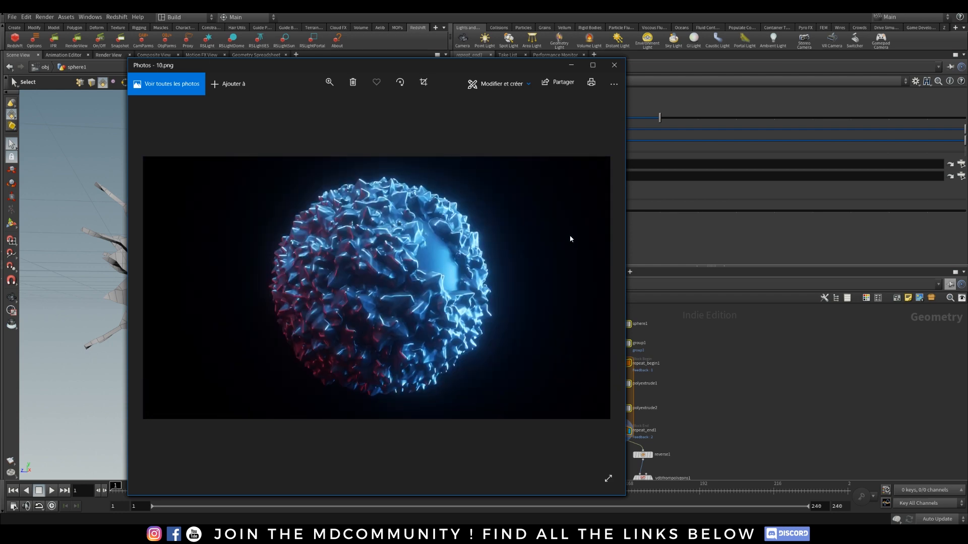
left_click(614, 65)
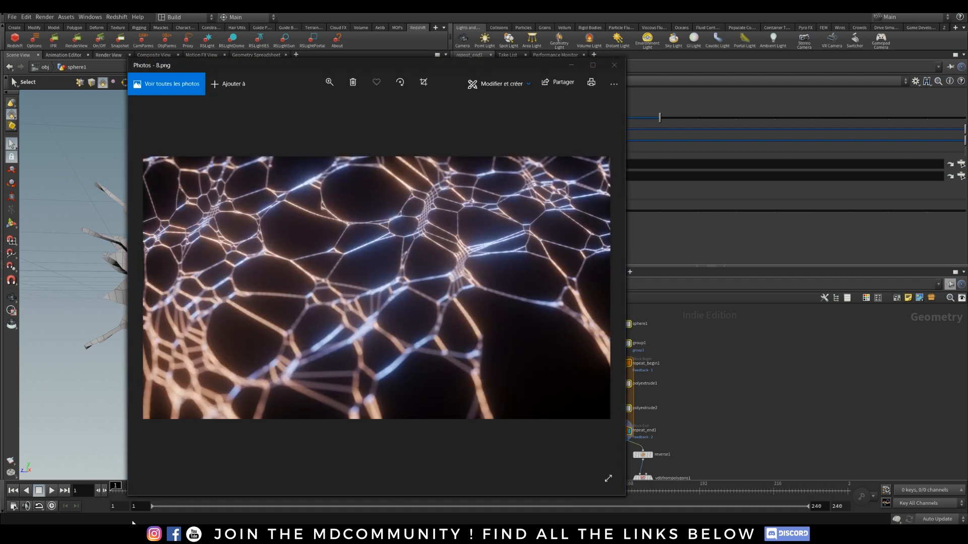